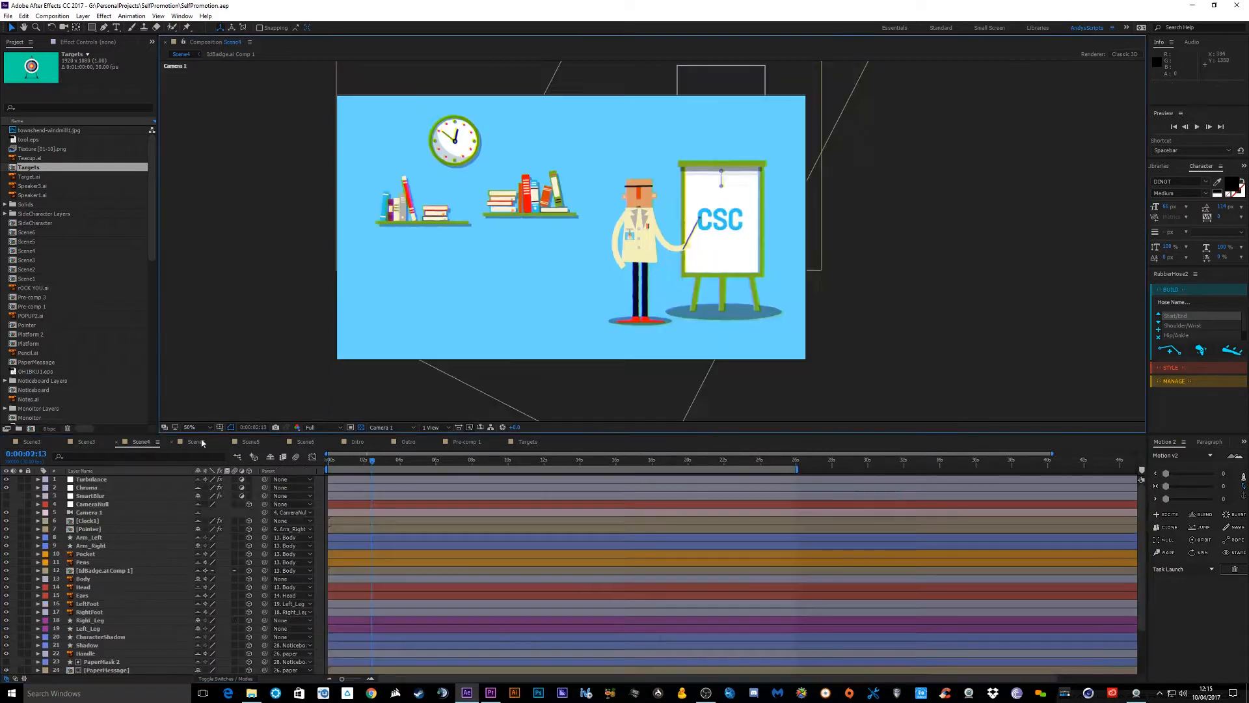
Review the Scene2, Scene6 and Targets compositions of the self-promotion project
click(196, 442)
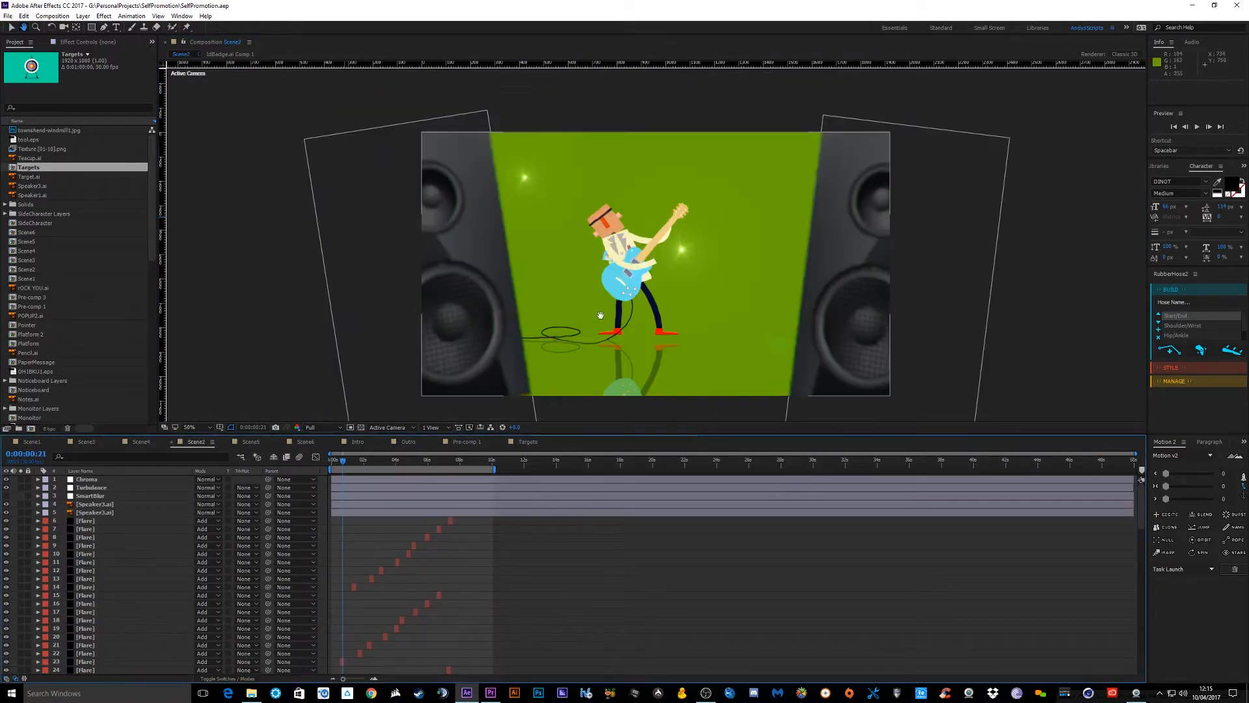
drag(599, 315, 591, 293)
click(307, 442)
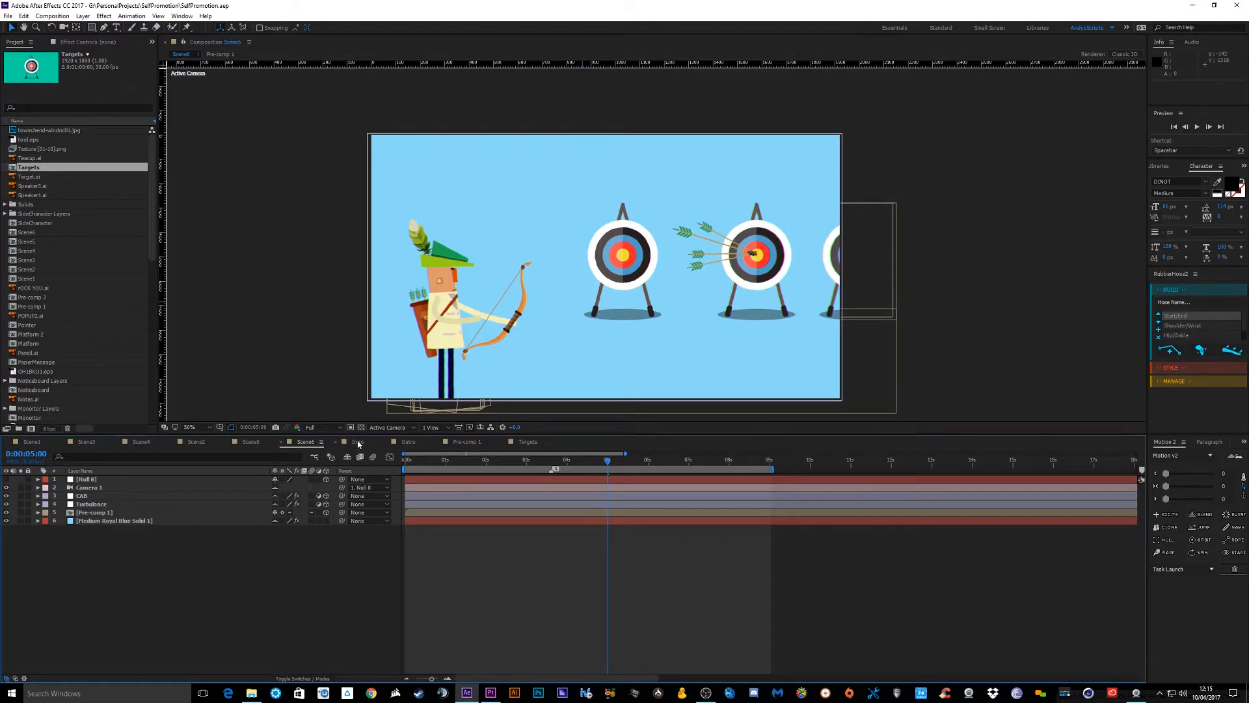
click(514, 443)
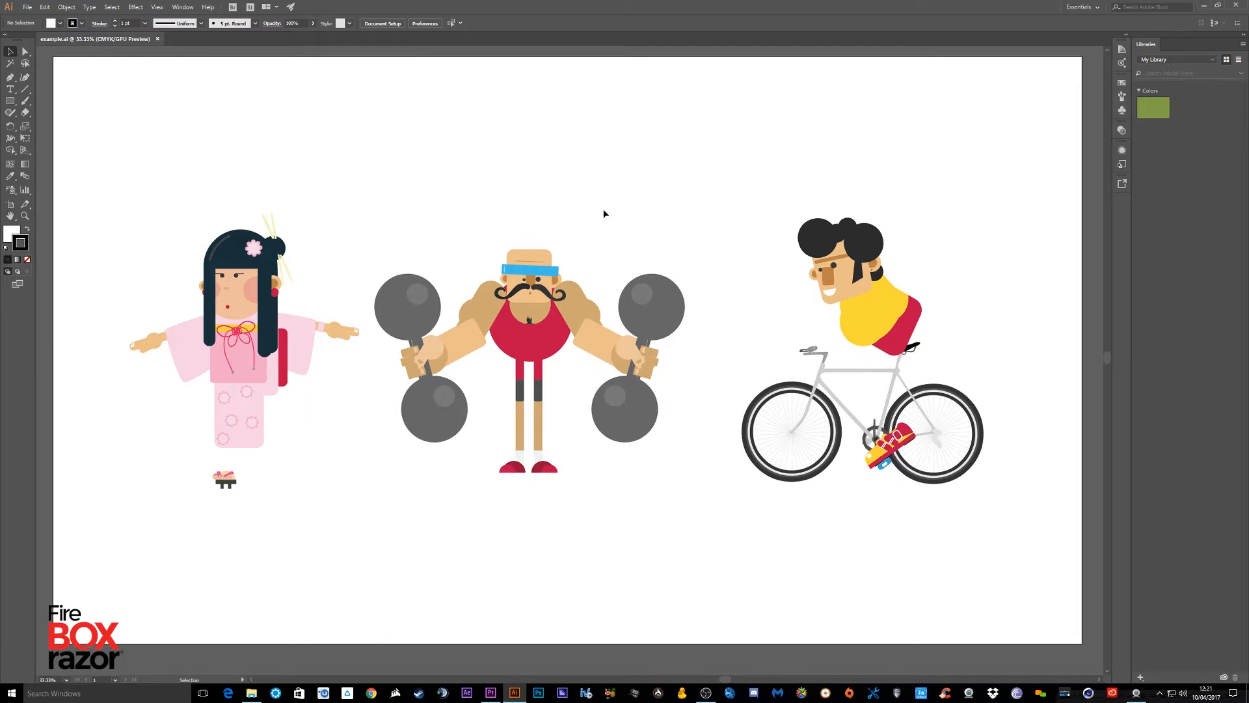
In Illustrator, change the document color mode of Tutorial1.ai to RGB Color
key(ctrl+plus)
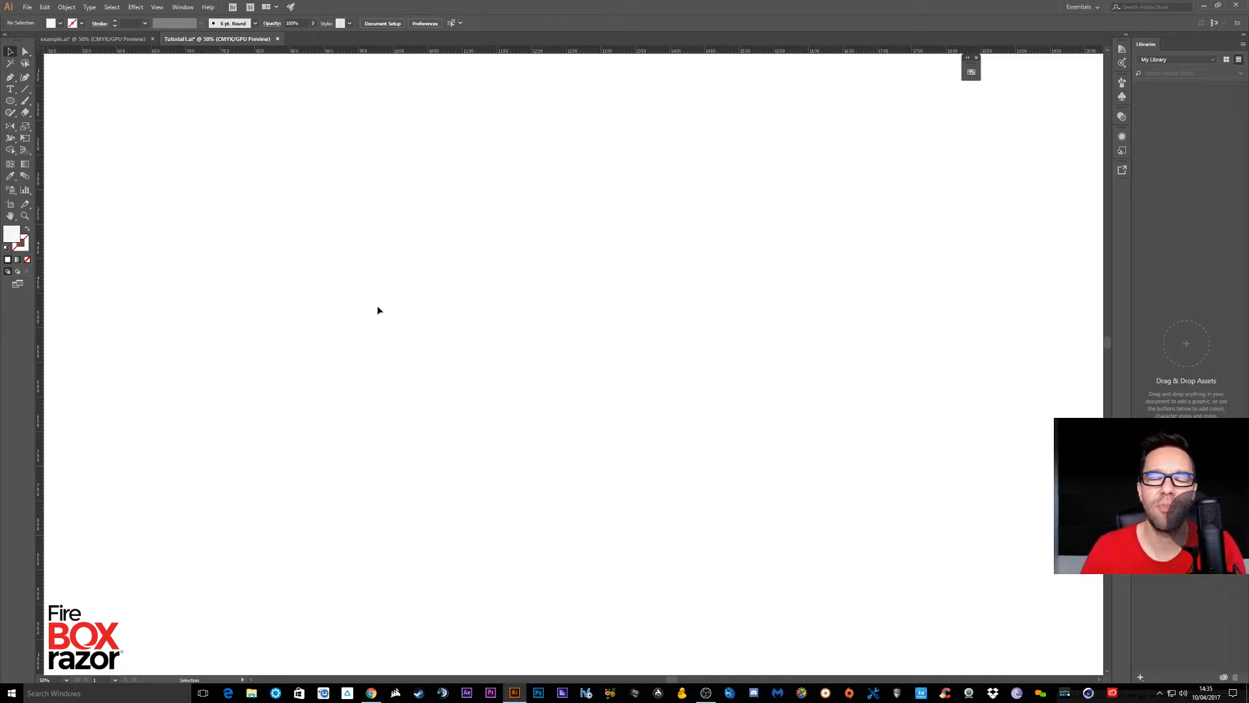
click(45, 7)
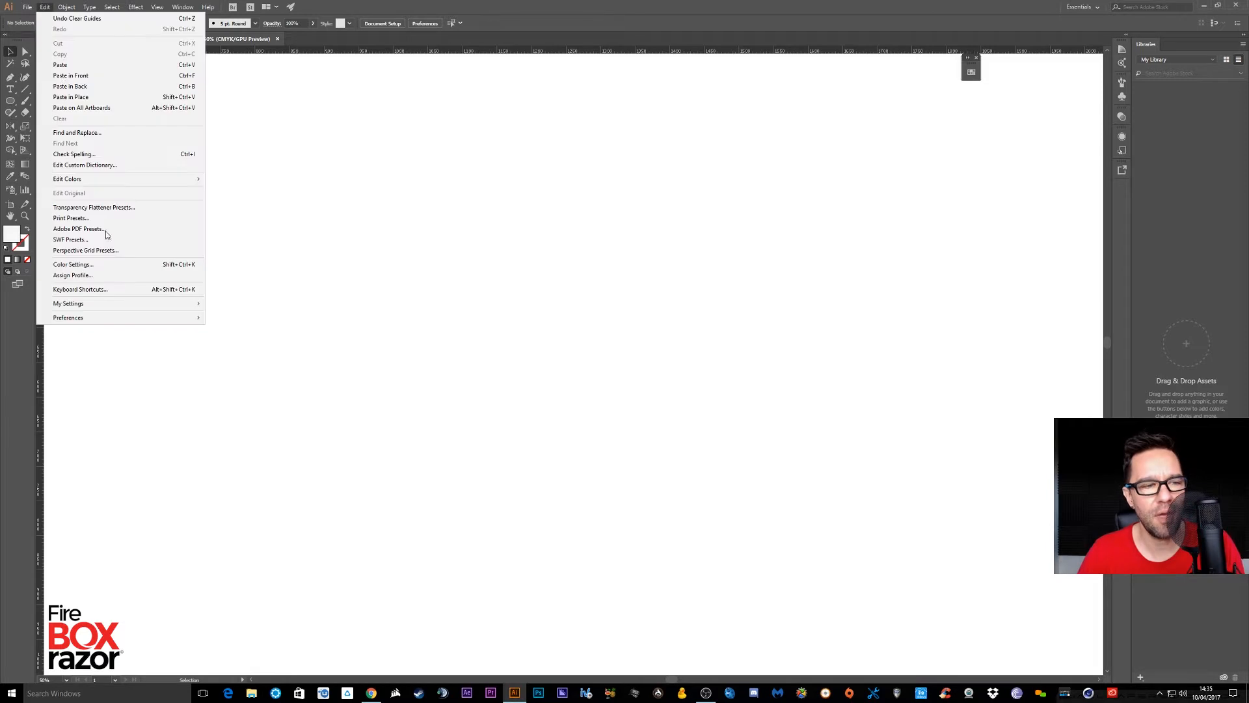
mouse_move(128, 306)
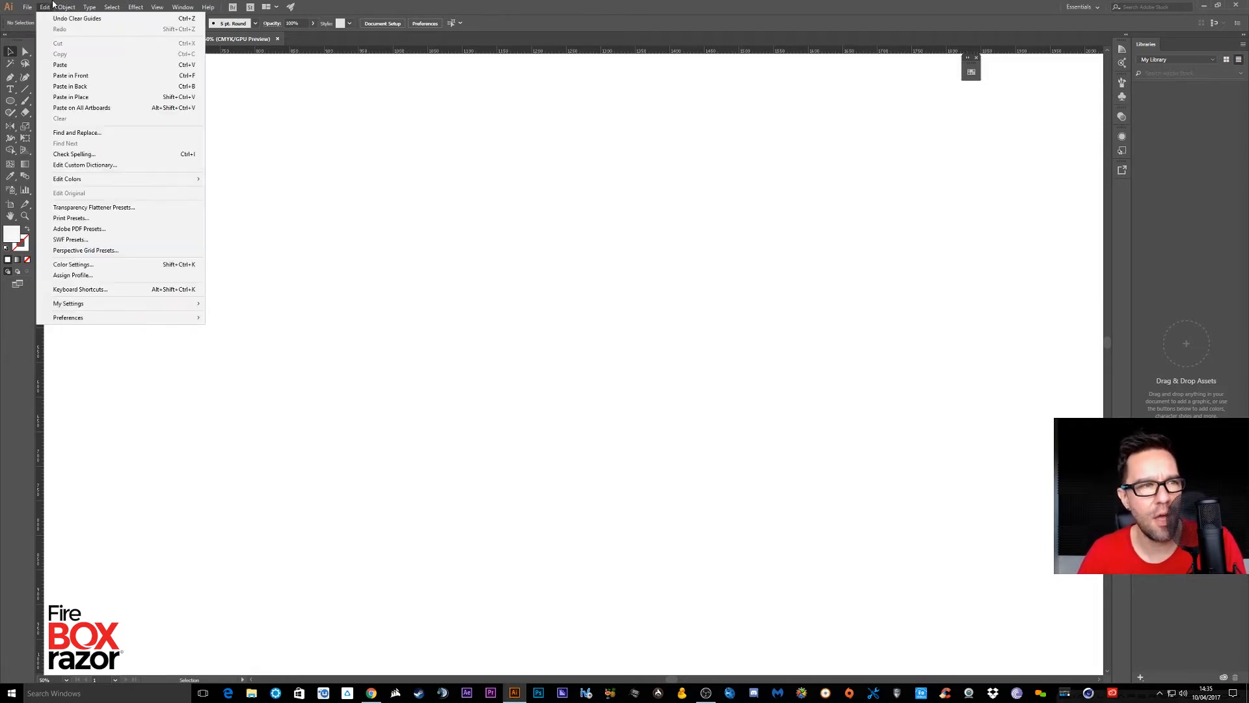
mouse_move(28, 7)
mouse_move(109, 241)
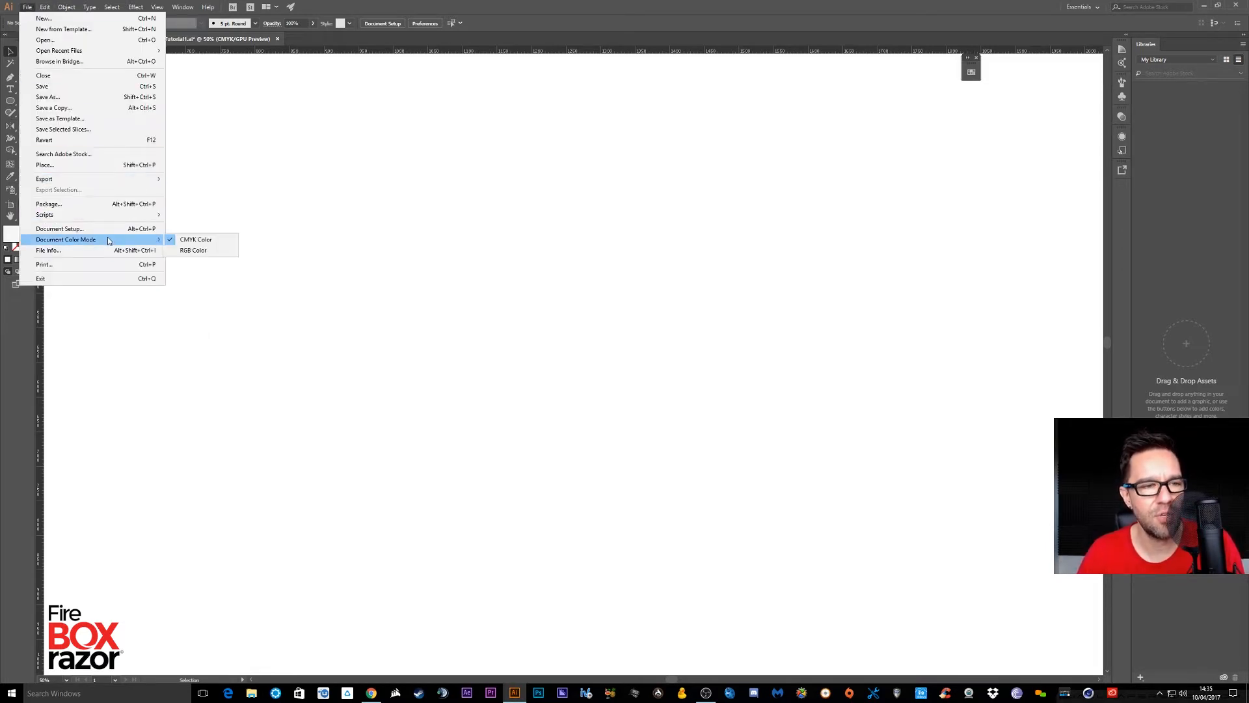
click(209, 250)
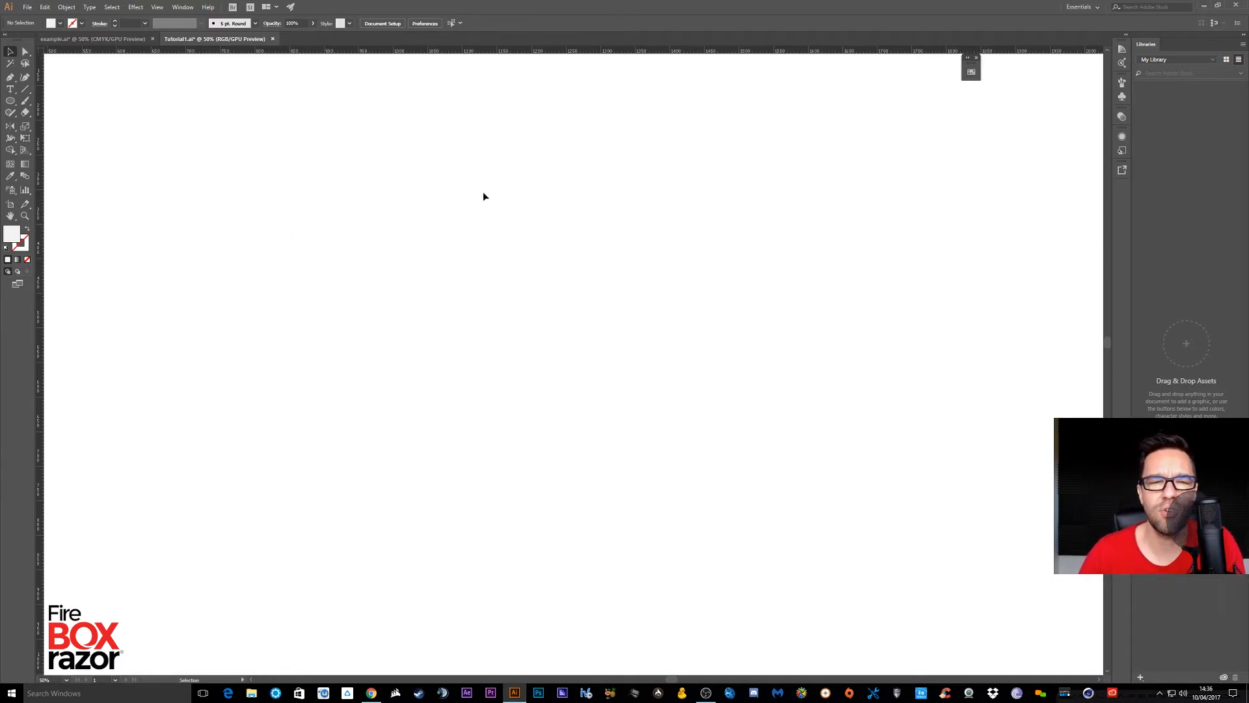
Bring the row of palette colors into view and float the expanded Swatches panel beside it
key(space)
drag(466, 123, 470, 182)
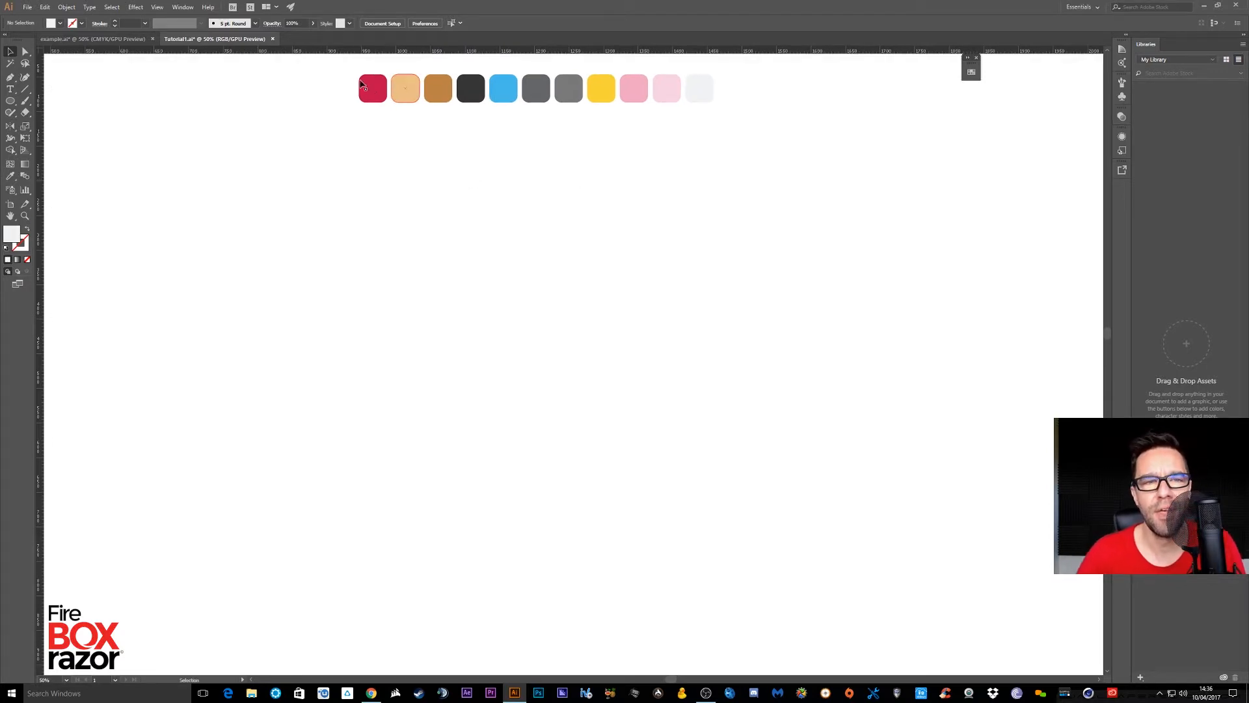
drag(331, 71, 821, 136)
click(713, 180)
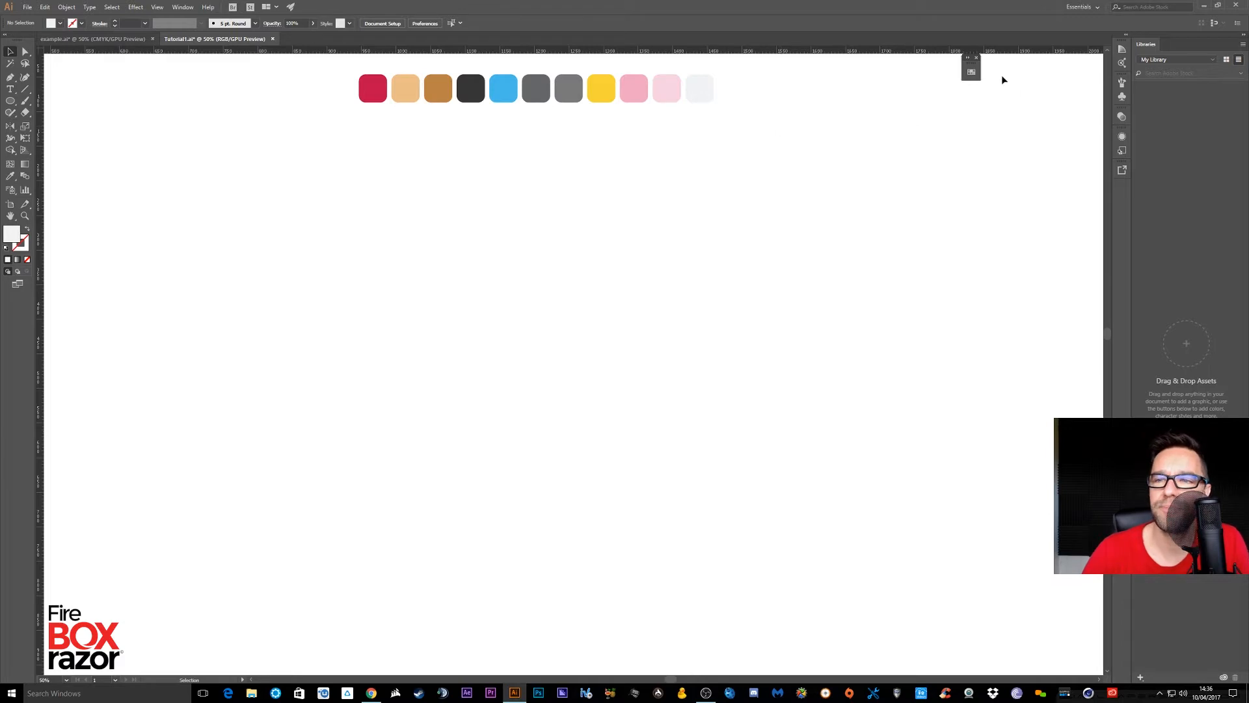
click(971, 72)
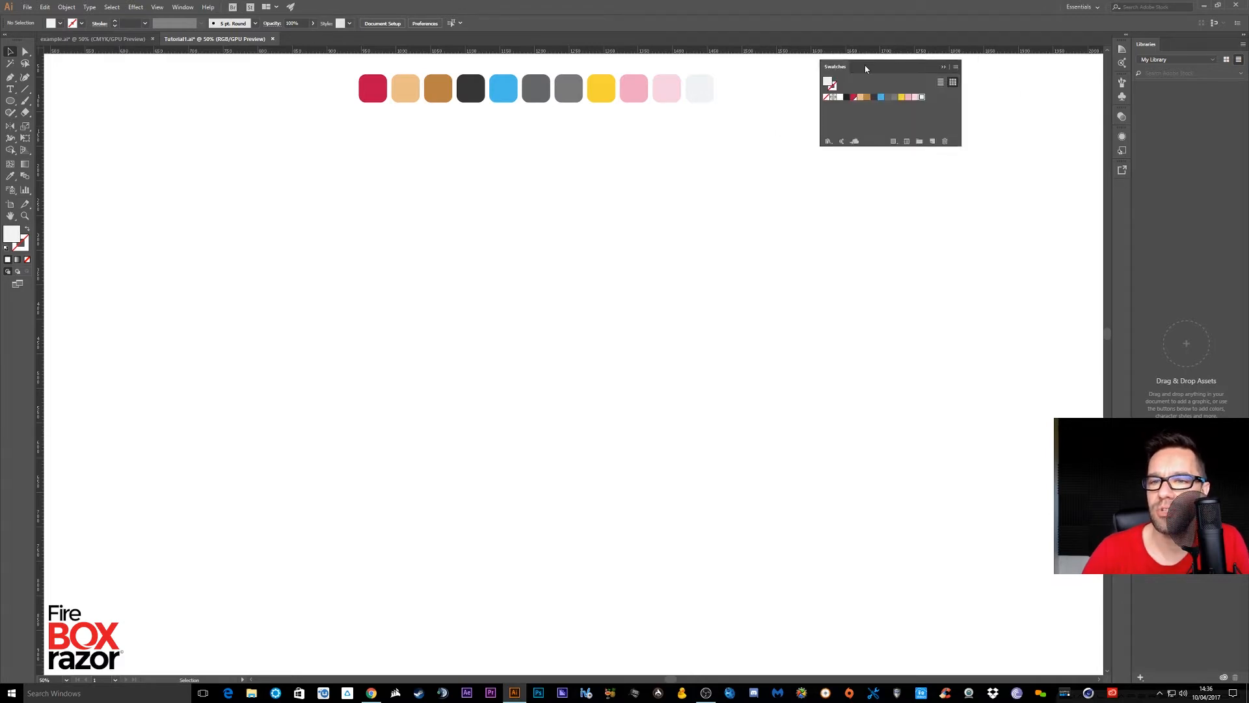
drag(865, 69, 823, 66)
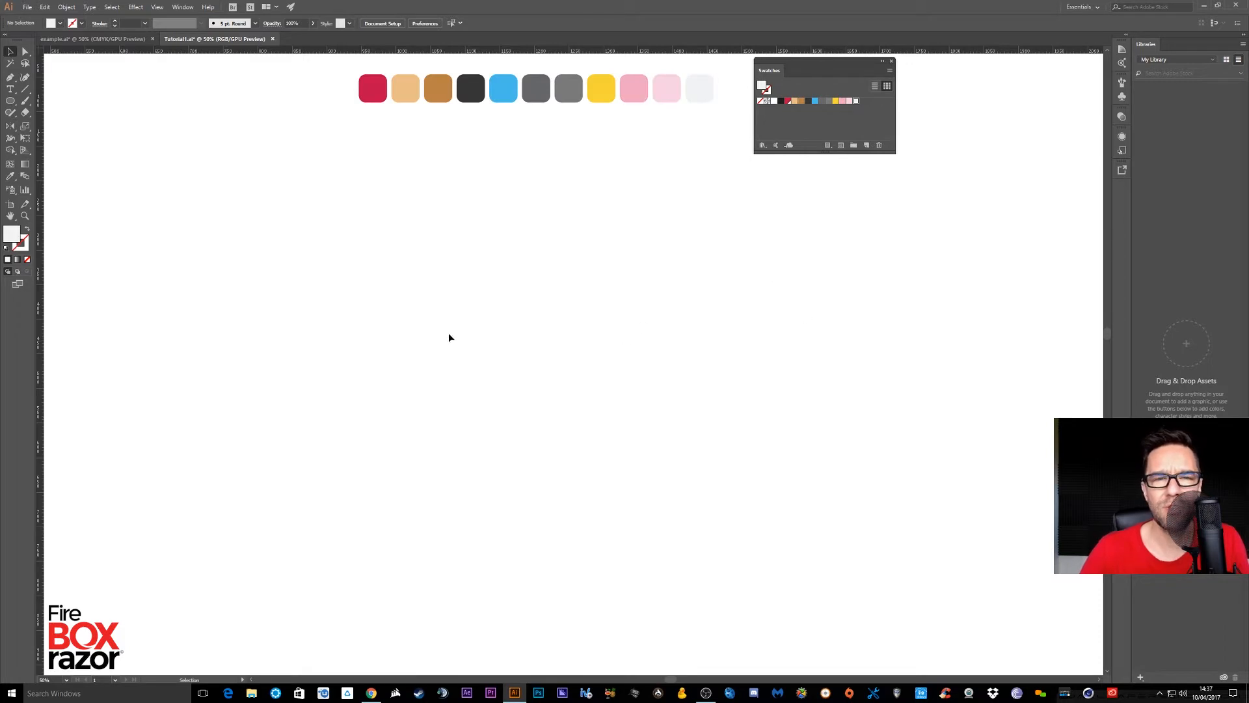
Draw an ellipse about 235 by 217 mm below the palette row and give it the blue palette color with the Eyedropper
click(11, 101)
drag(427, 219, 590, 368)
key(i)
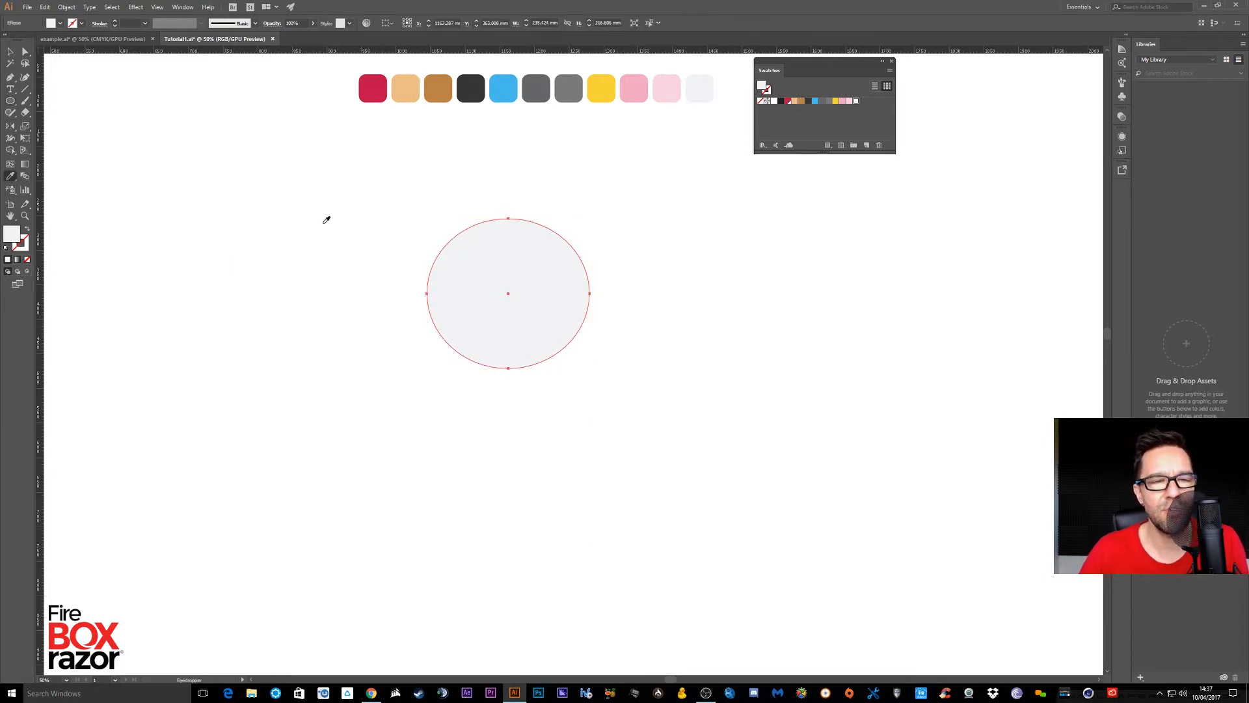
click(503, 88)
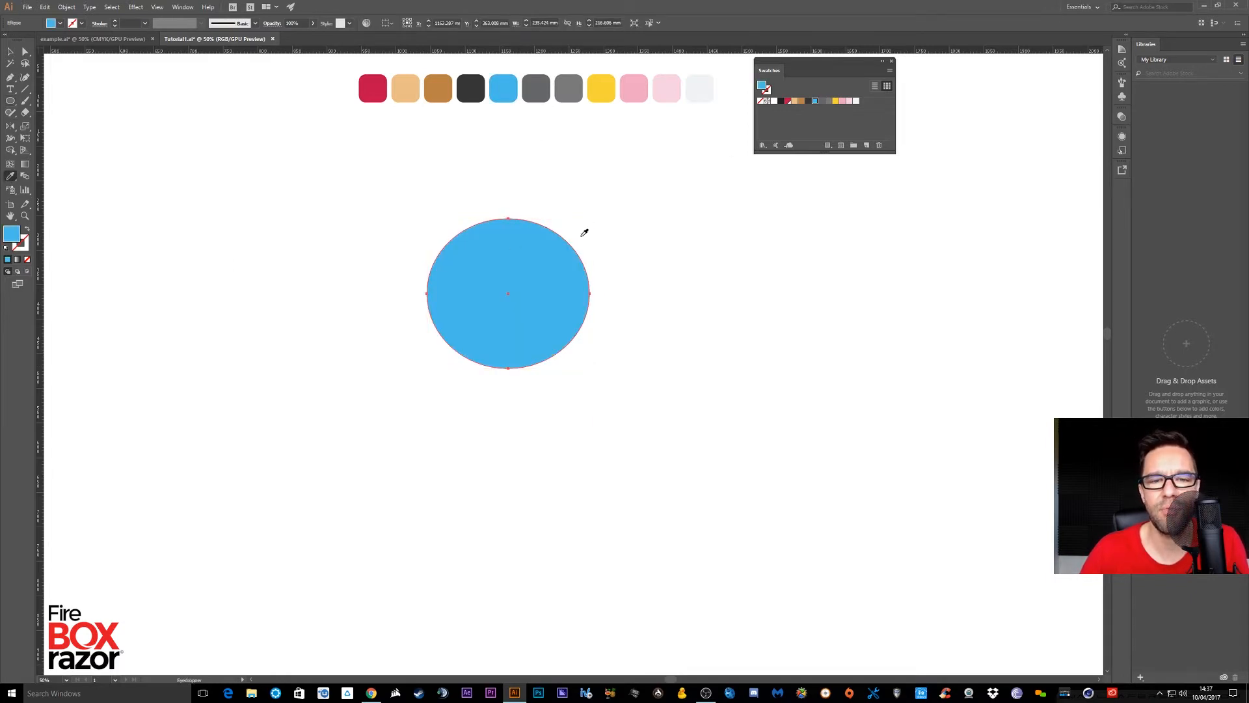
key(v)
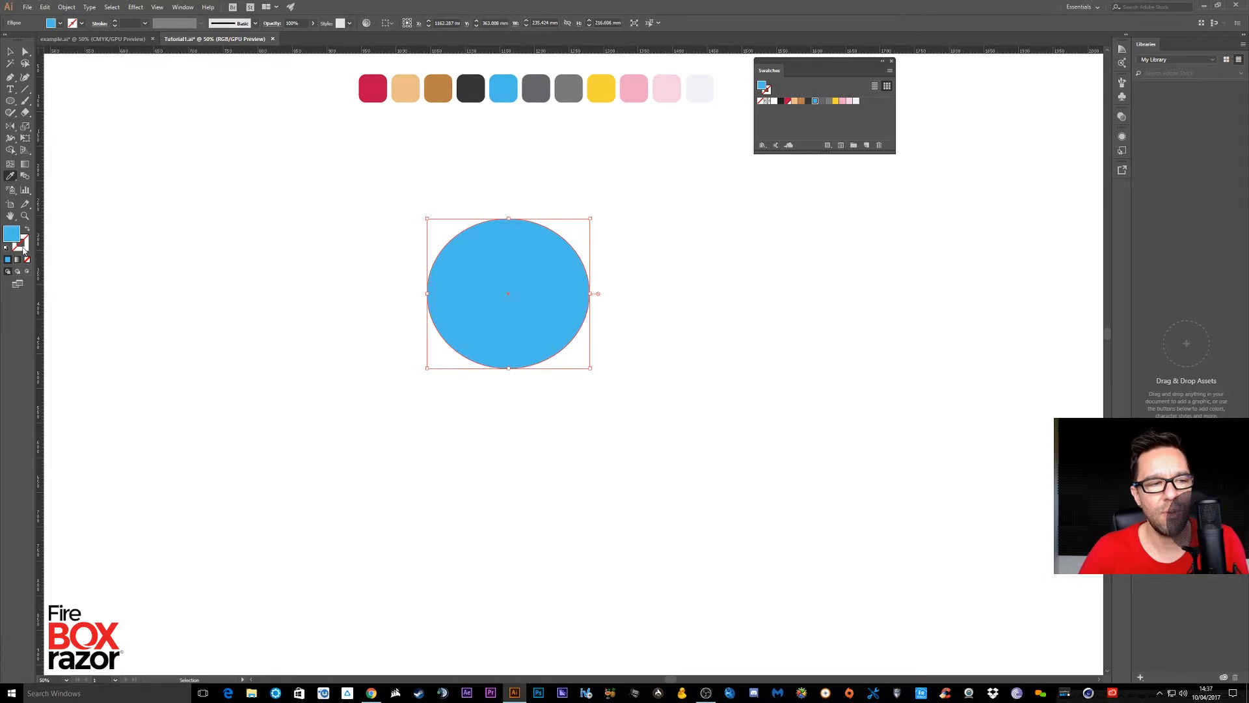
Recolor the ellipse with the darkest grey from the palette row and delete the ellipse
click(23, 247)
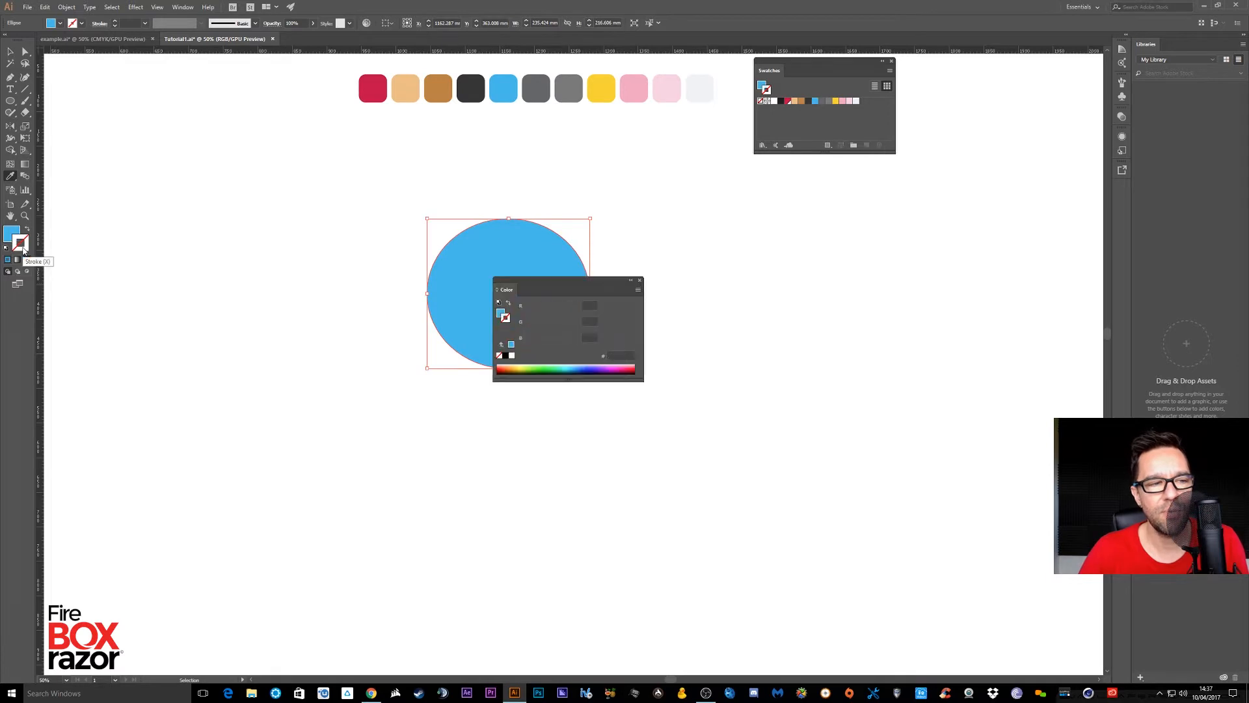
click(640, 280)
key(i)
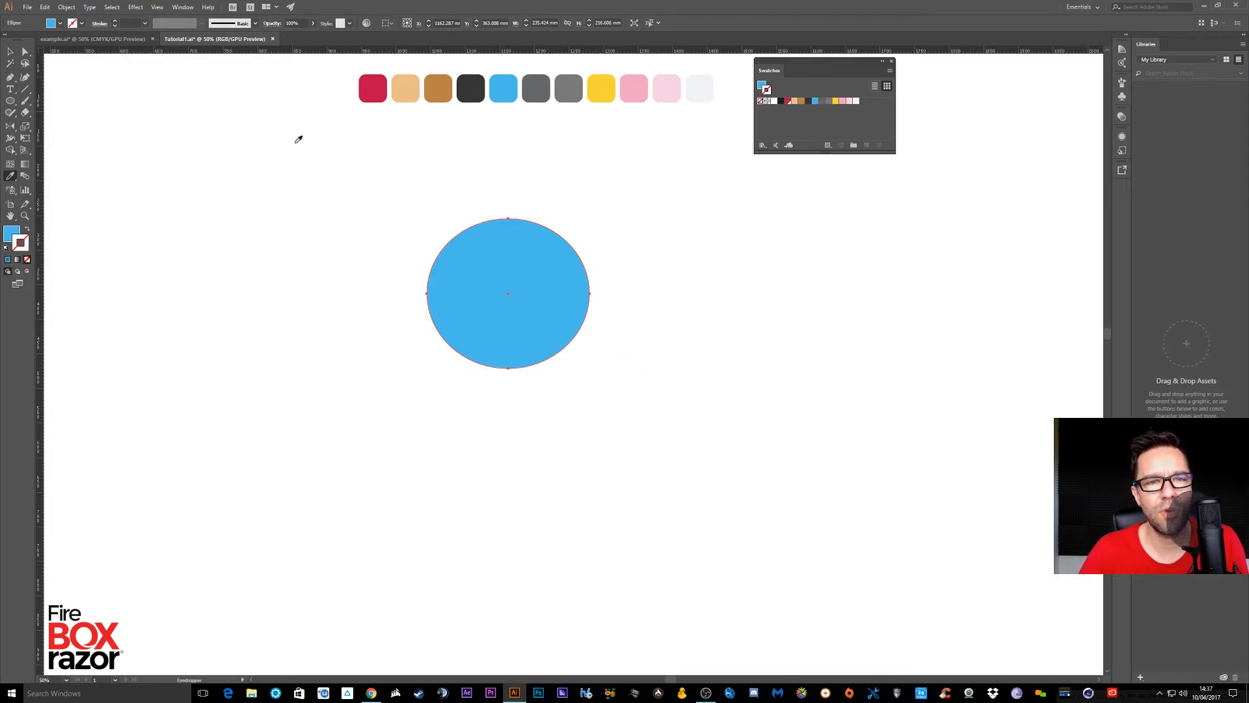
click(462, 91)
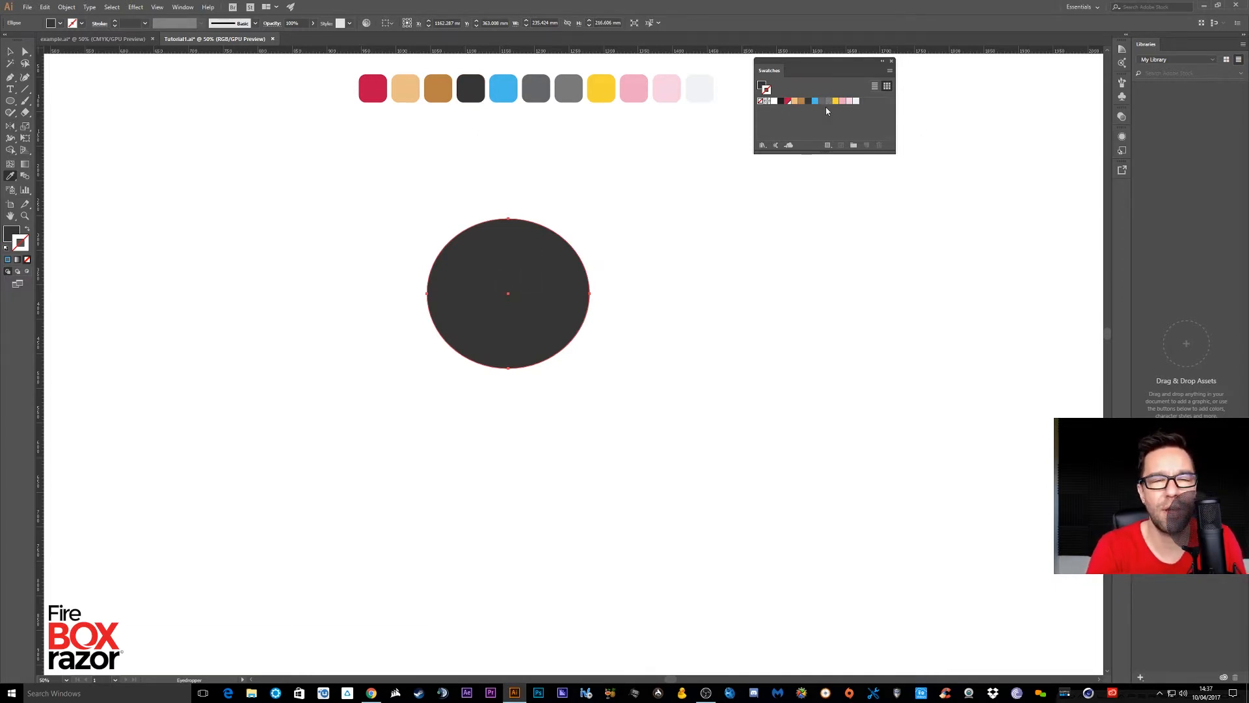
key(v)
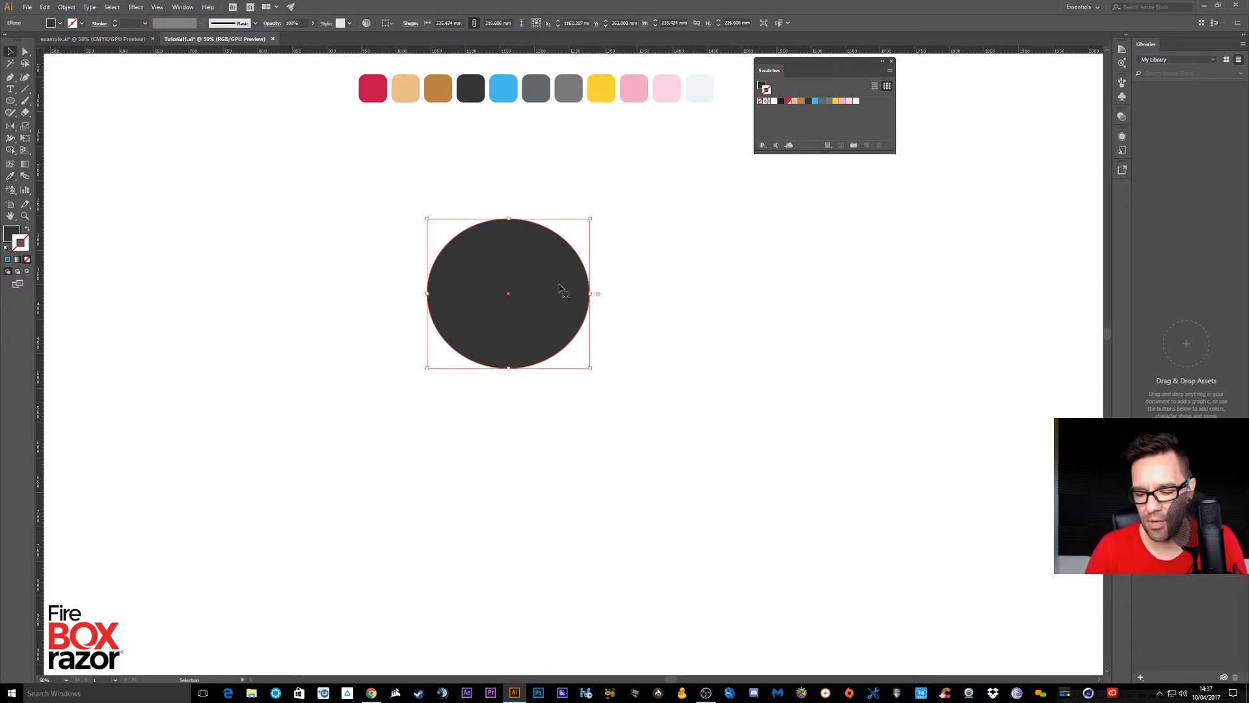
key(Delete)
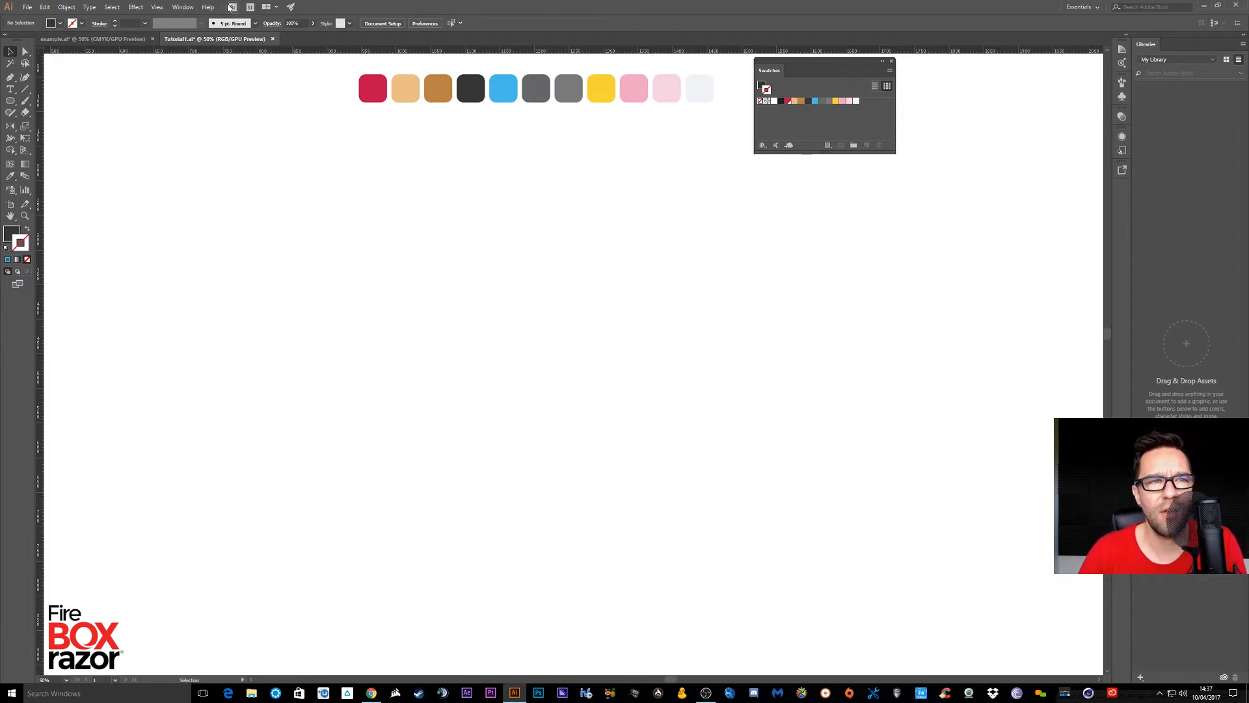
Open the Pathfinder panel and place it directly below the Swatches panel
click(183, 8)
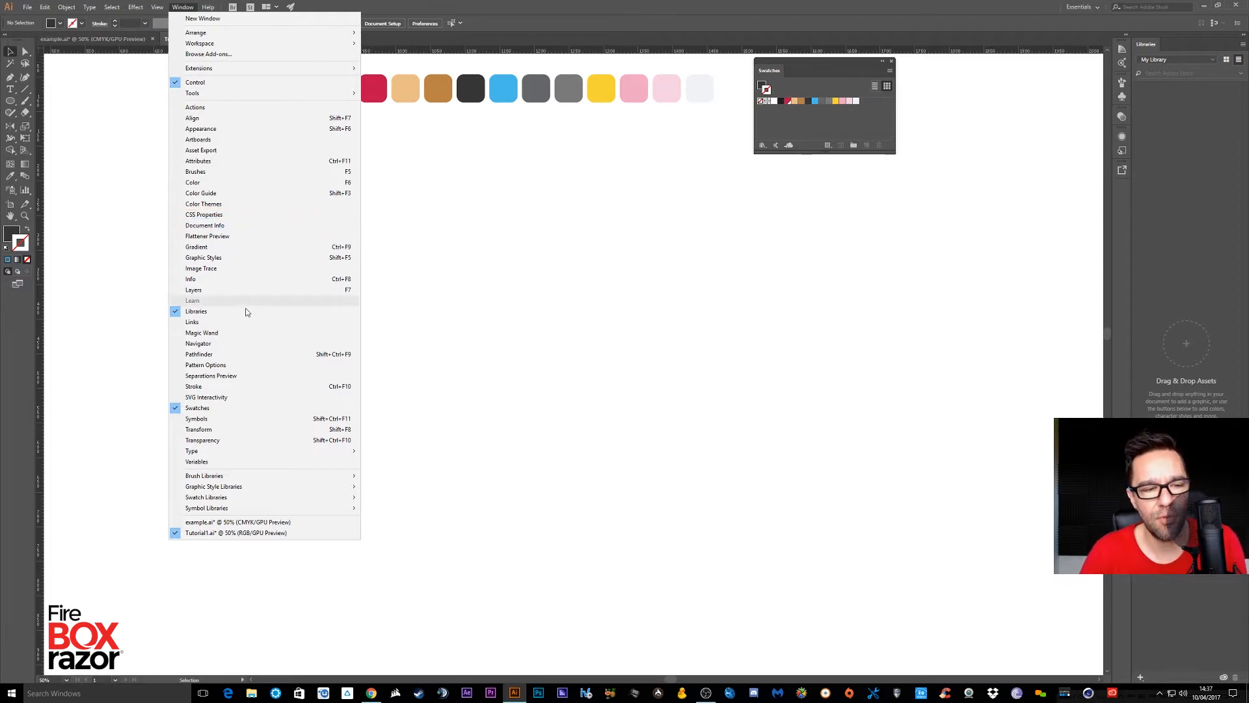
click(226, 355)
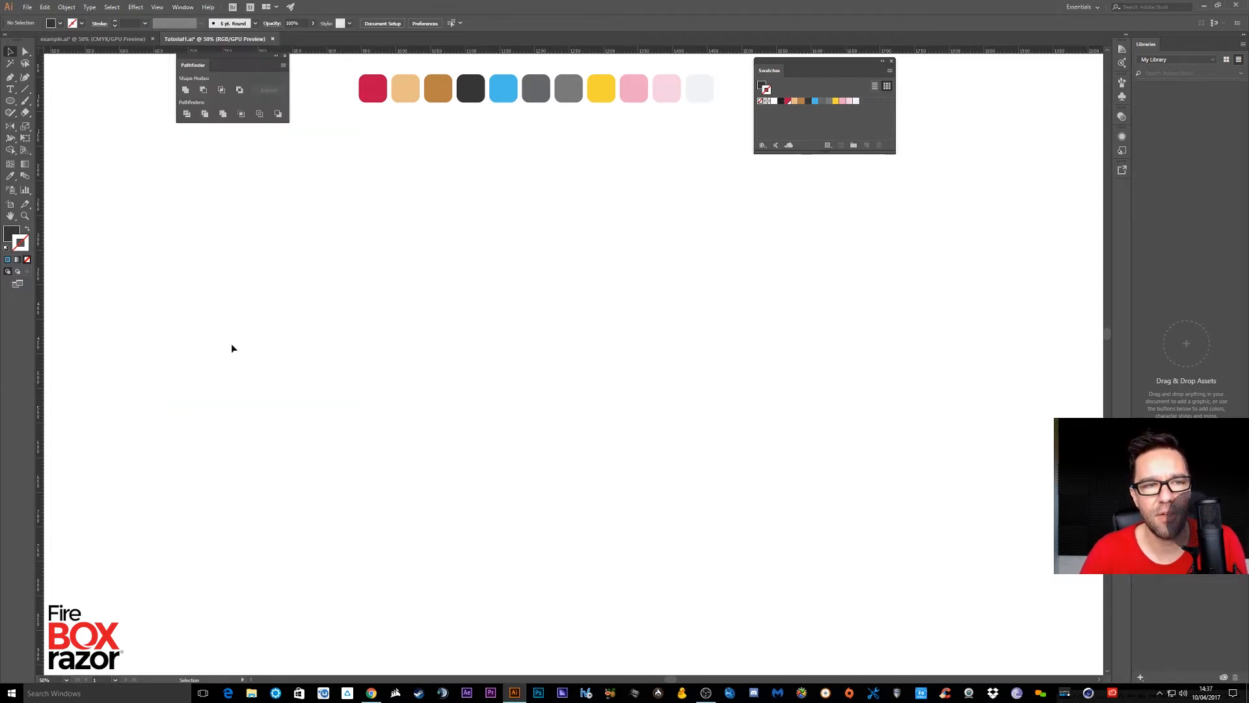
drag(205, 53, 785, 163)
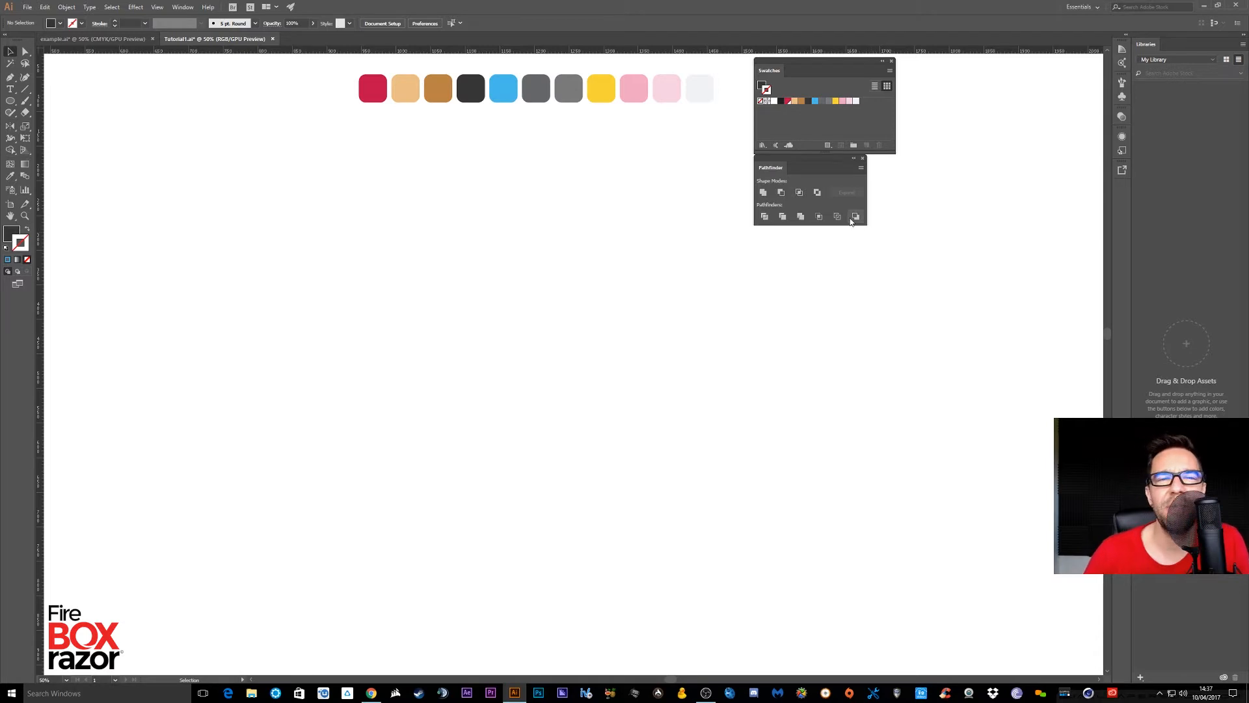
click(860, 168)
click(848, 168)
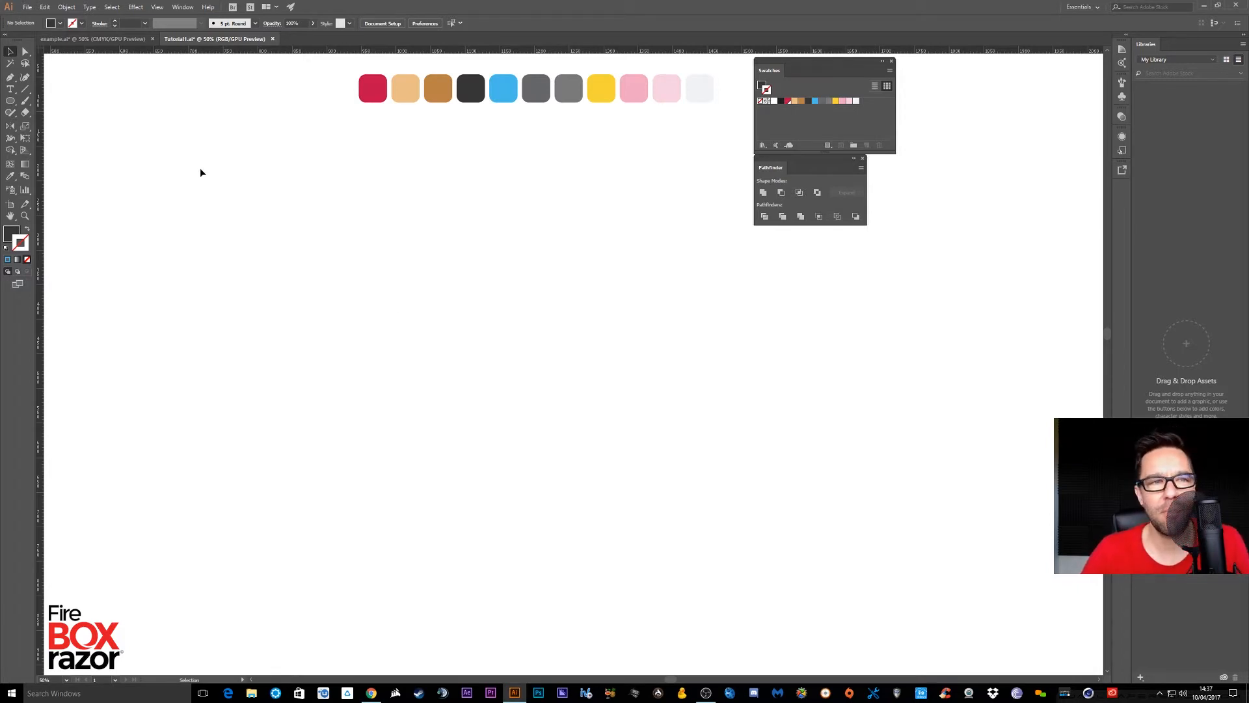
Open the Layers panel, shrink it to a compact size and place it below the Pathfinder panel
click(181, 8)
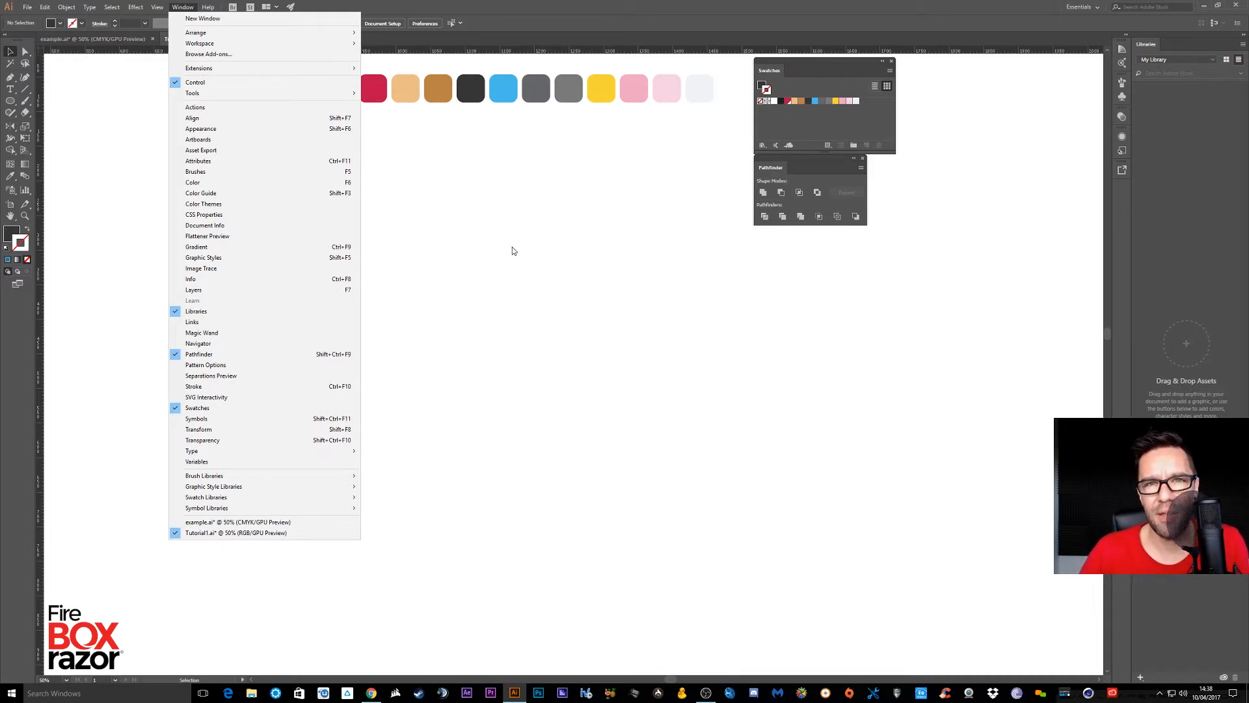
click(230, 291)
click(1028, 158)
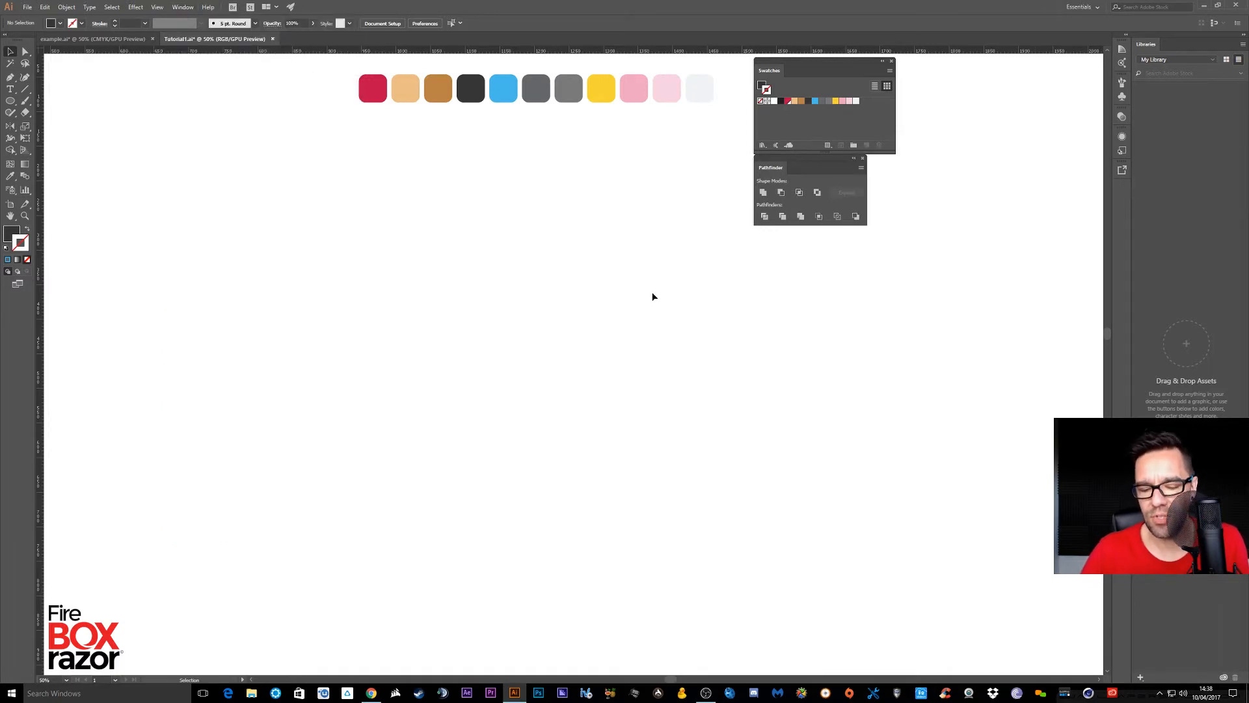
key(F7)
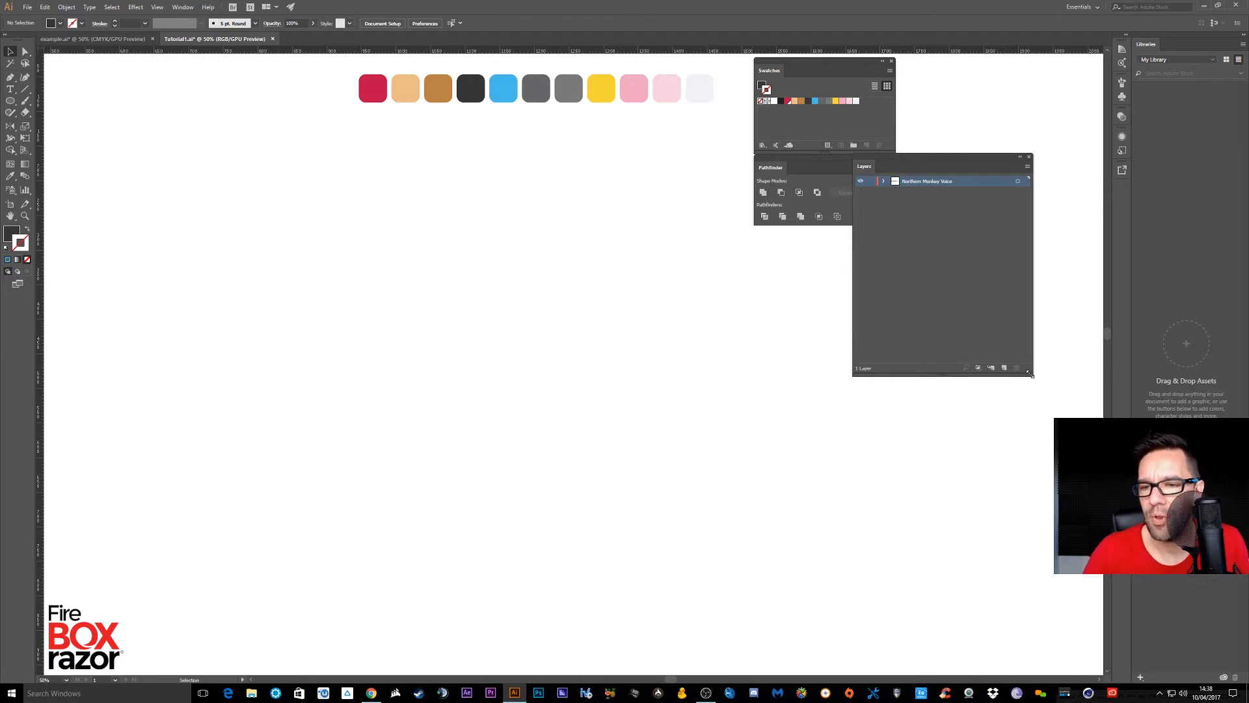
drag(1030, 373, 995, 250)
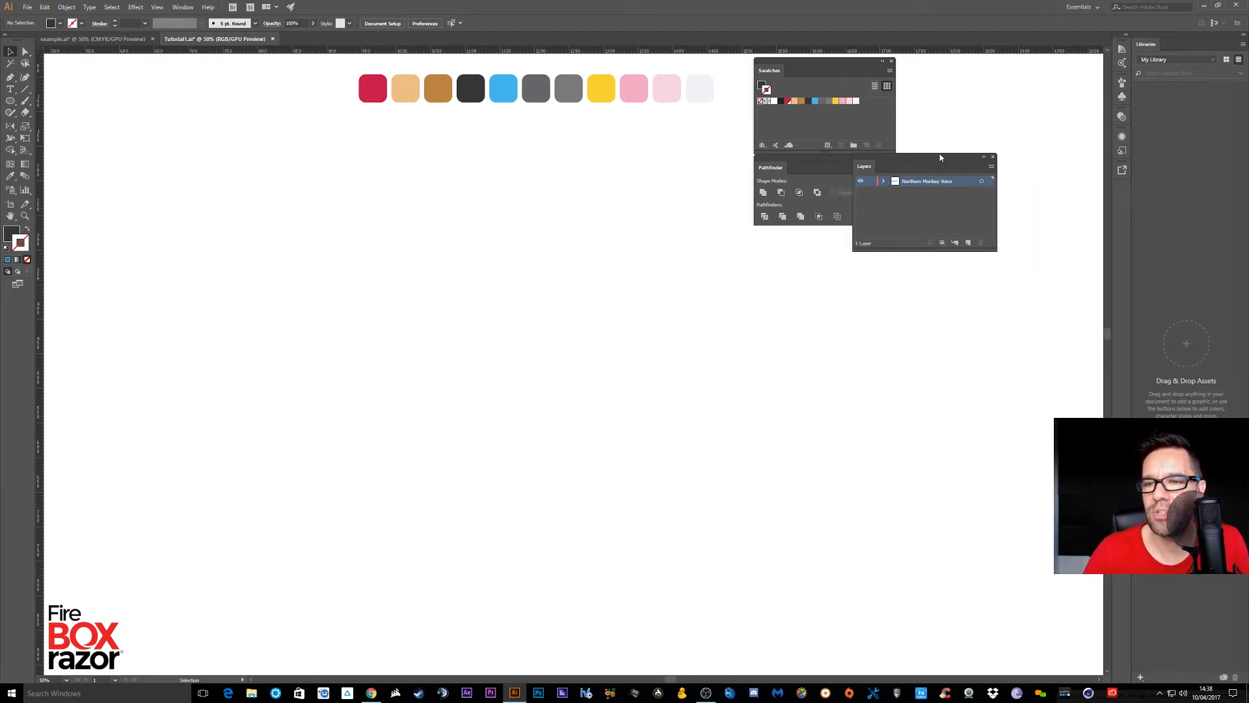
drag(940, 158, 843, 235)
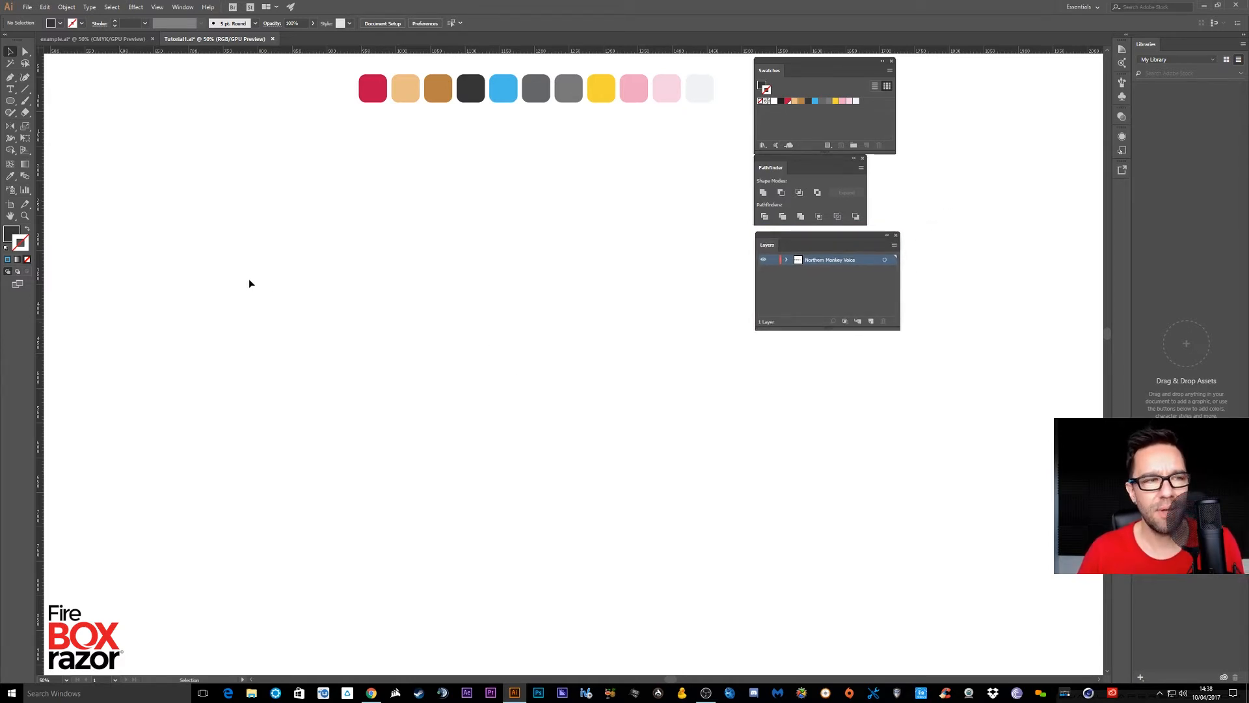
Draw a rounded rectangle about 135 mm wide and 155 mm high below the palette row
click(11, 101)
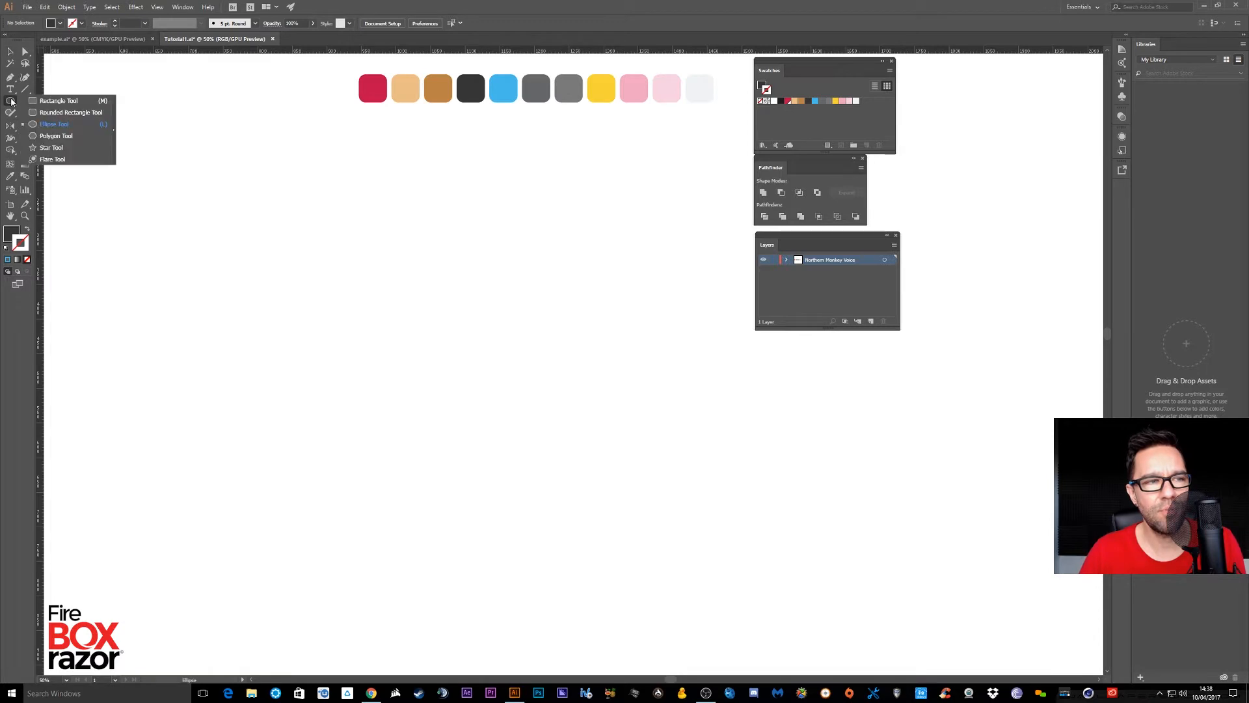
click(71, 112)
drag(470, 240, 564, 346)
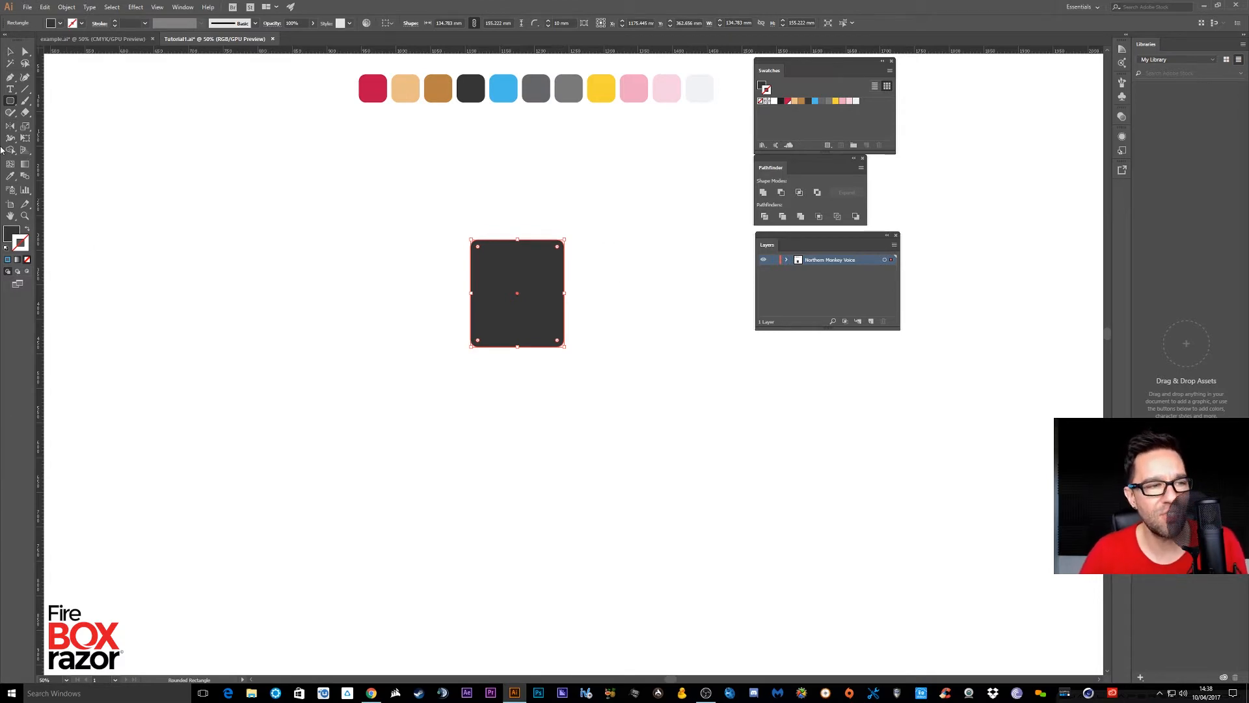
Fill the rounded rectangle with the light tan palette color and increase all its corner radii to about 34 mm
click(10, 176)
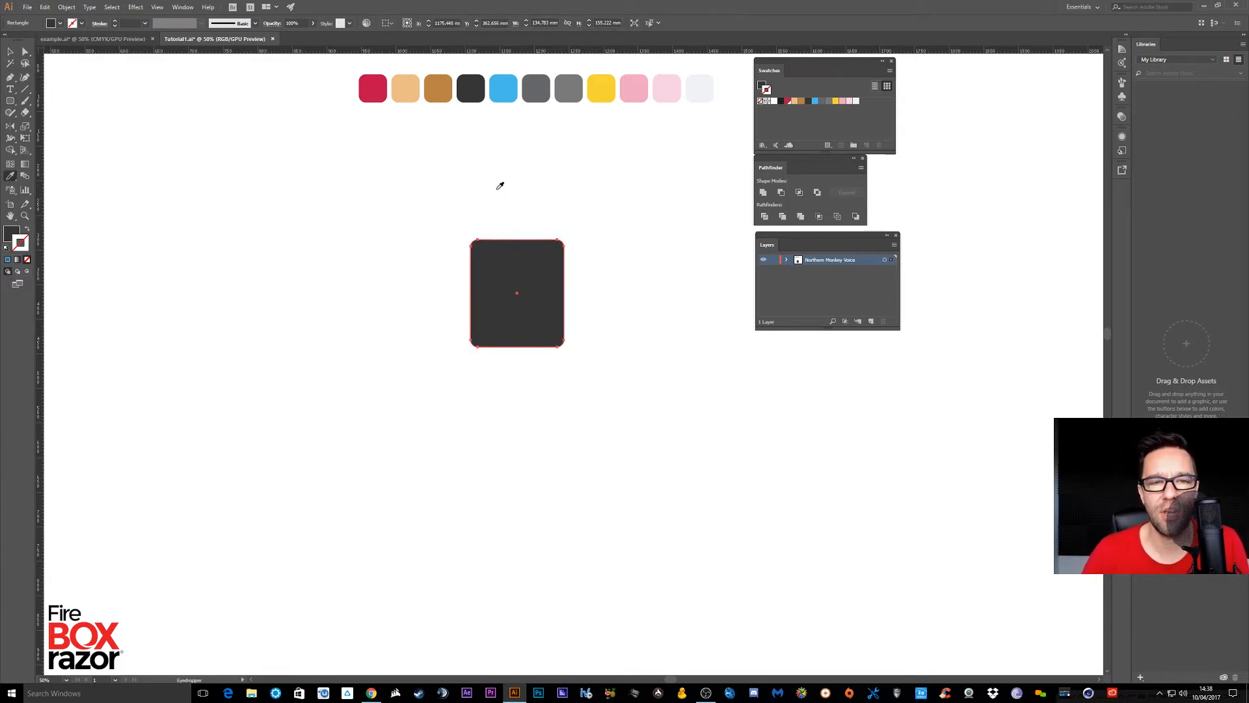
click(415, 85)
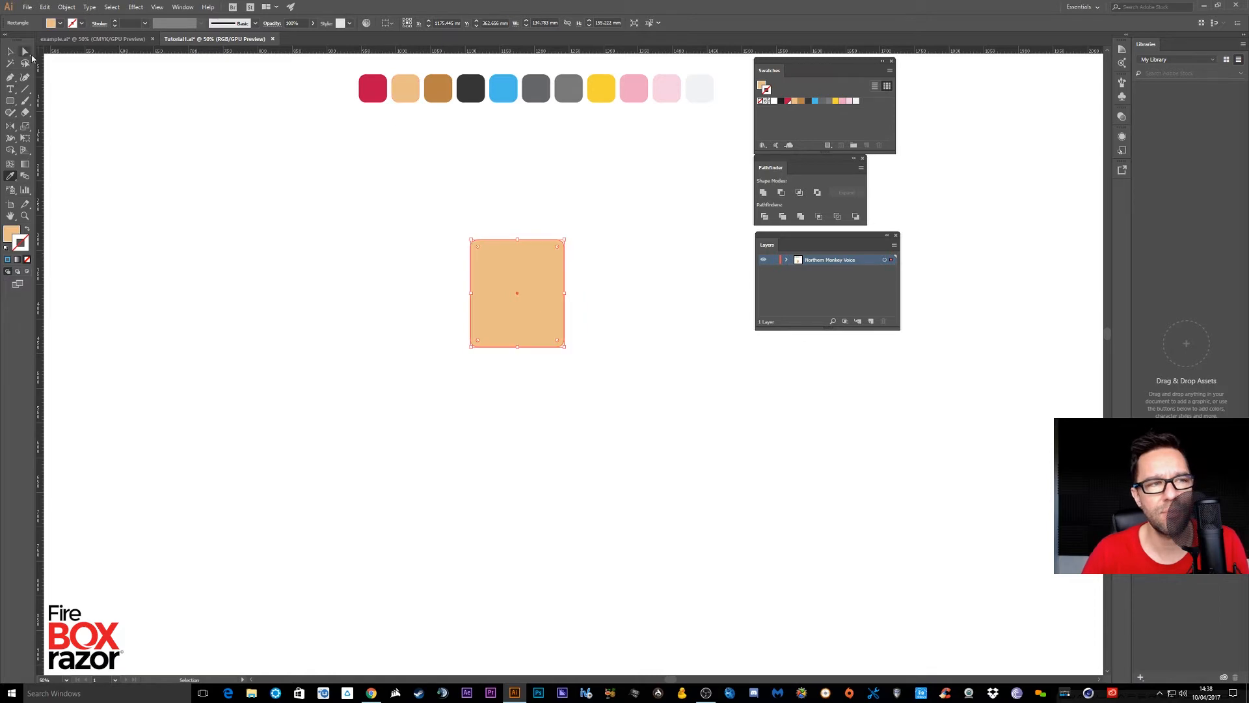
key(v)
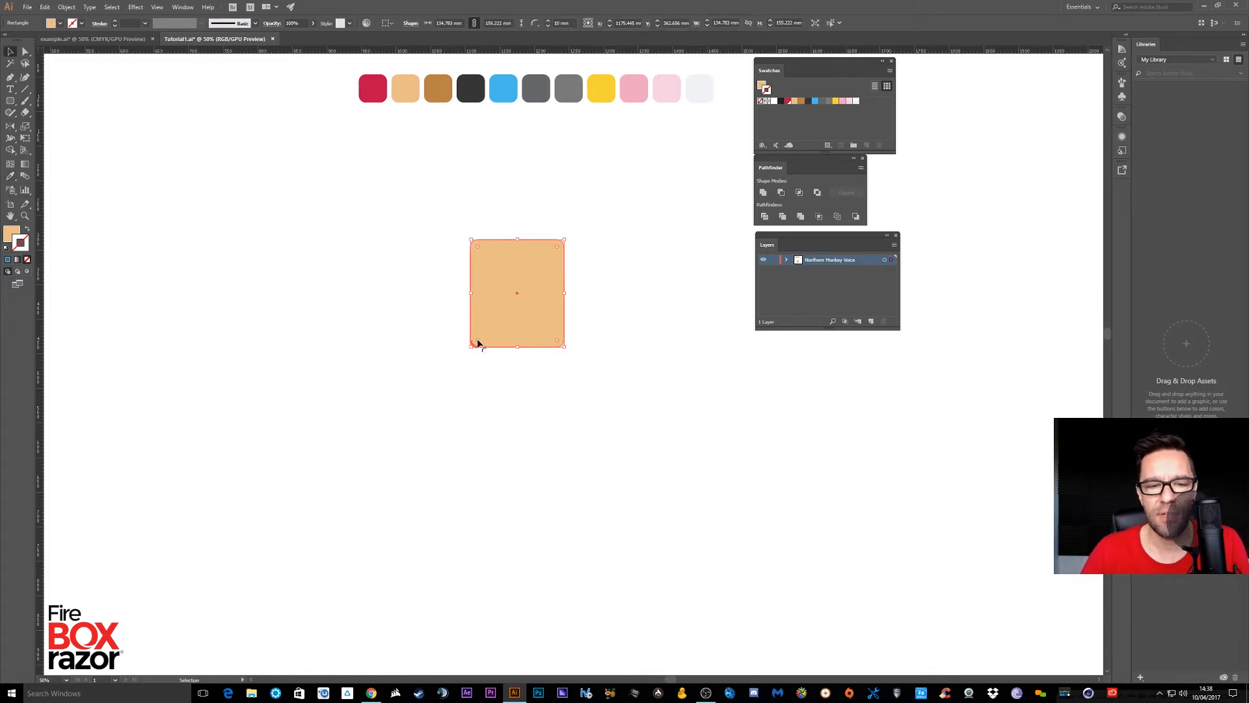
mouse_move(477, 343)
mouse_down()
mouse_move(529, 277)
mouse_move(493, 326)
mouse_up()
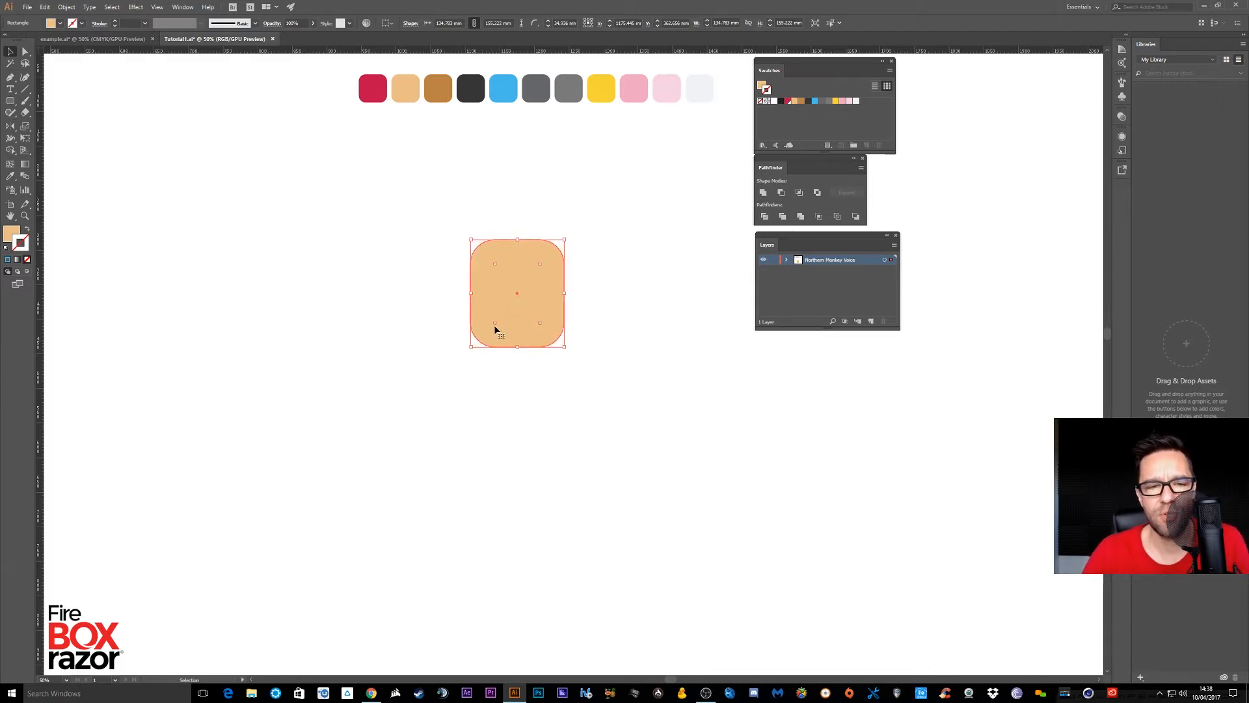
Increase all corner radii of the tan rounded rectangle to their maximum of about 65 mm
click(10, 53)
click(268, 182)
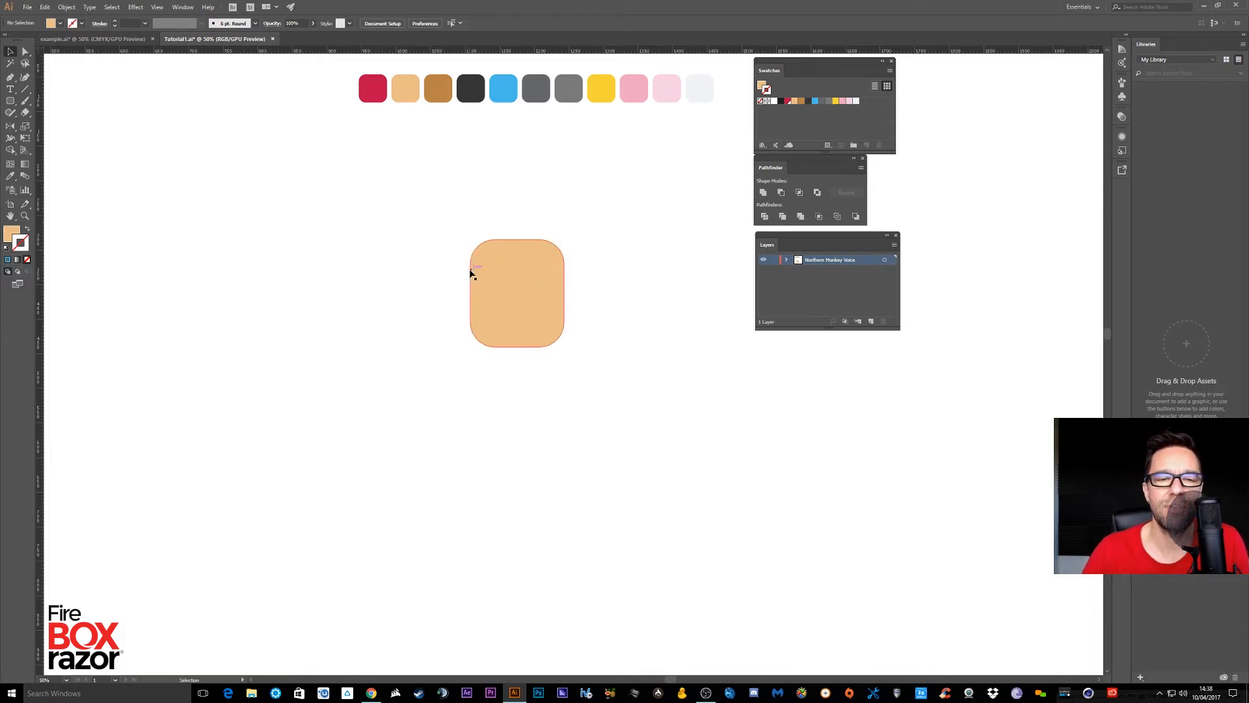
click(527, 255)
drag(479, 257, 519, 282)
click(653, 273)
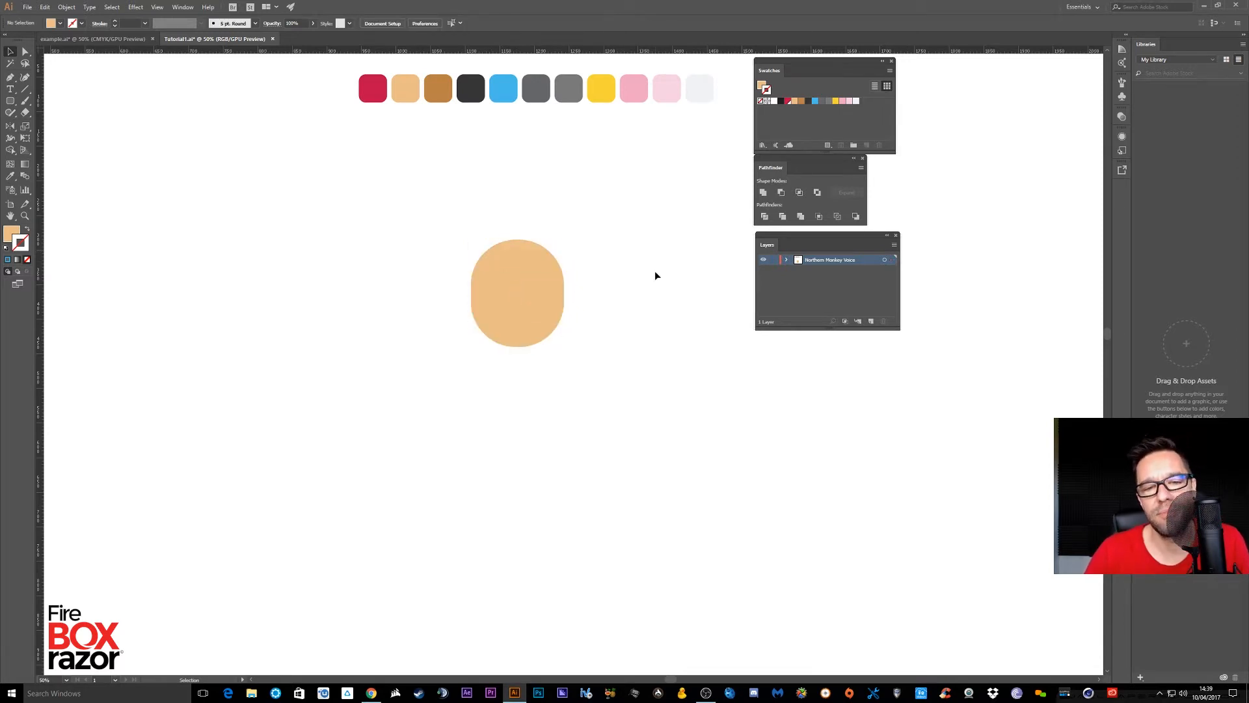
Reduce the tan shape's corner radii so it is a moderately rounded rectangle with straight sides
click(521, 272)
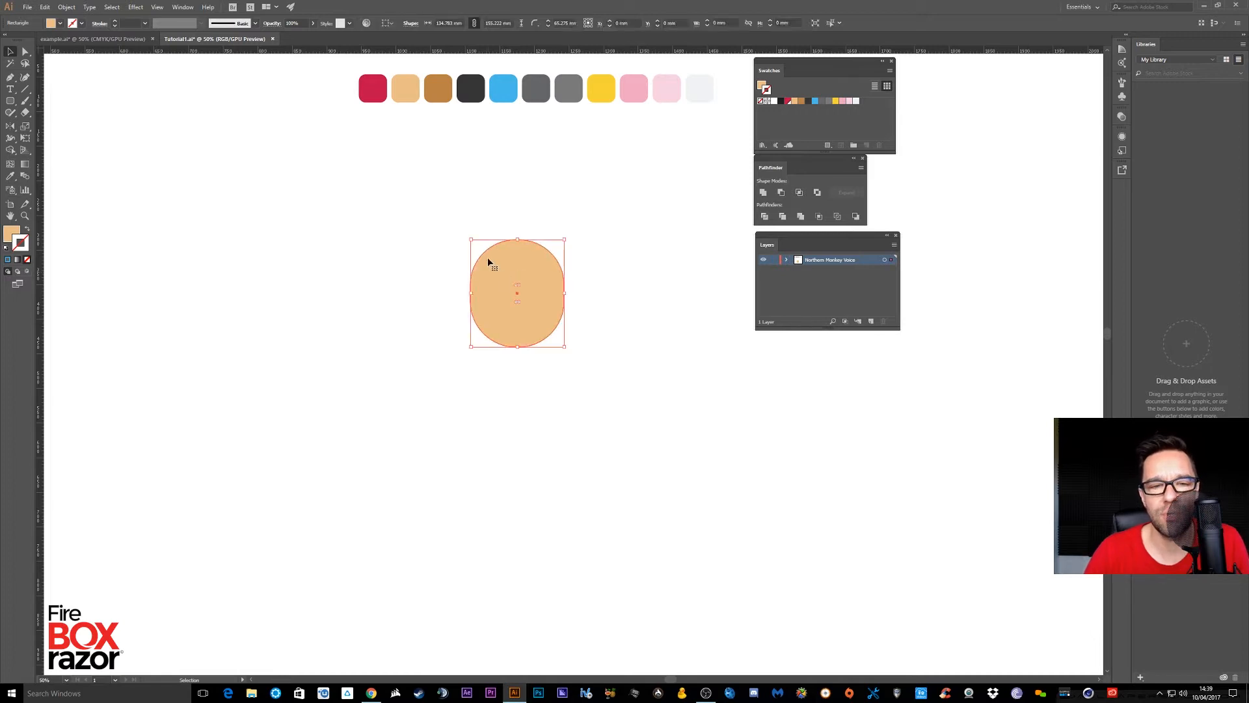
drag(513, 300, 490, 319)
click(655, 262)
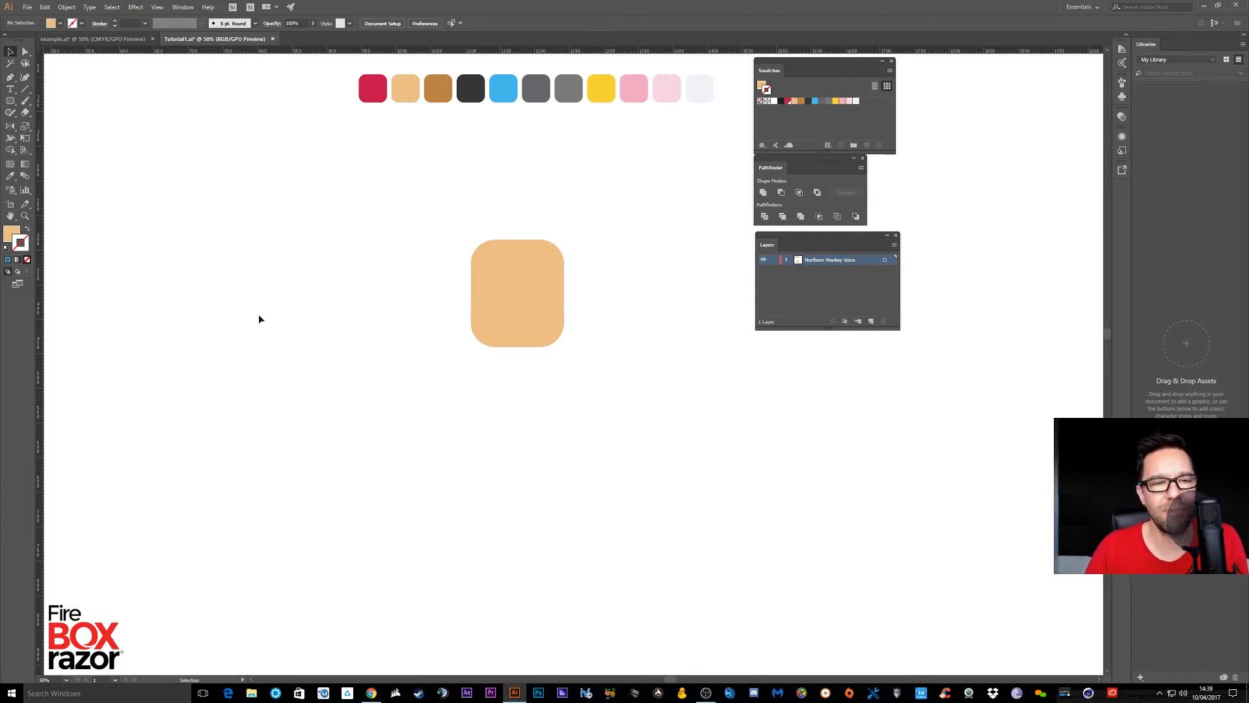
Draw a thin rectangle about 149 mm wide and 11 mm high across the tan shape's upper part and fill it with the palette brown
drag(10, 101, 57, 101)
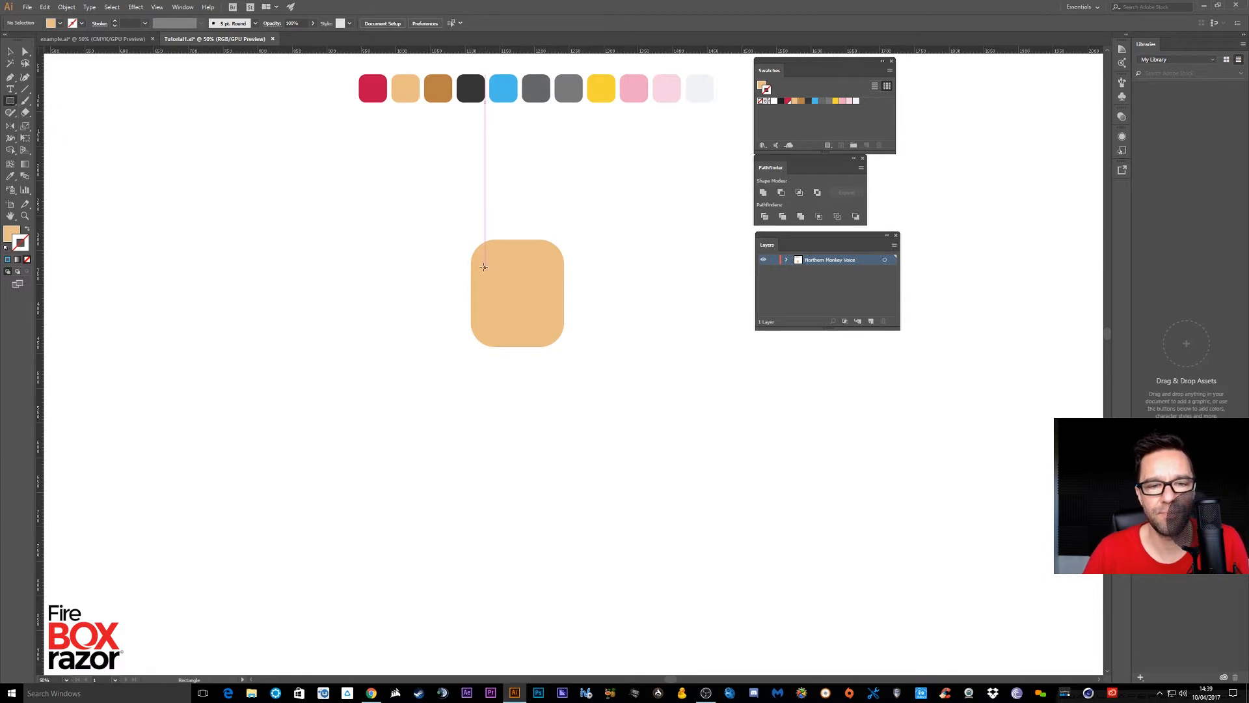
drag(466, 270, 568, 274)
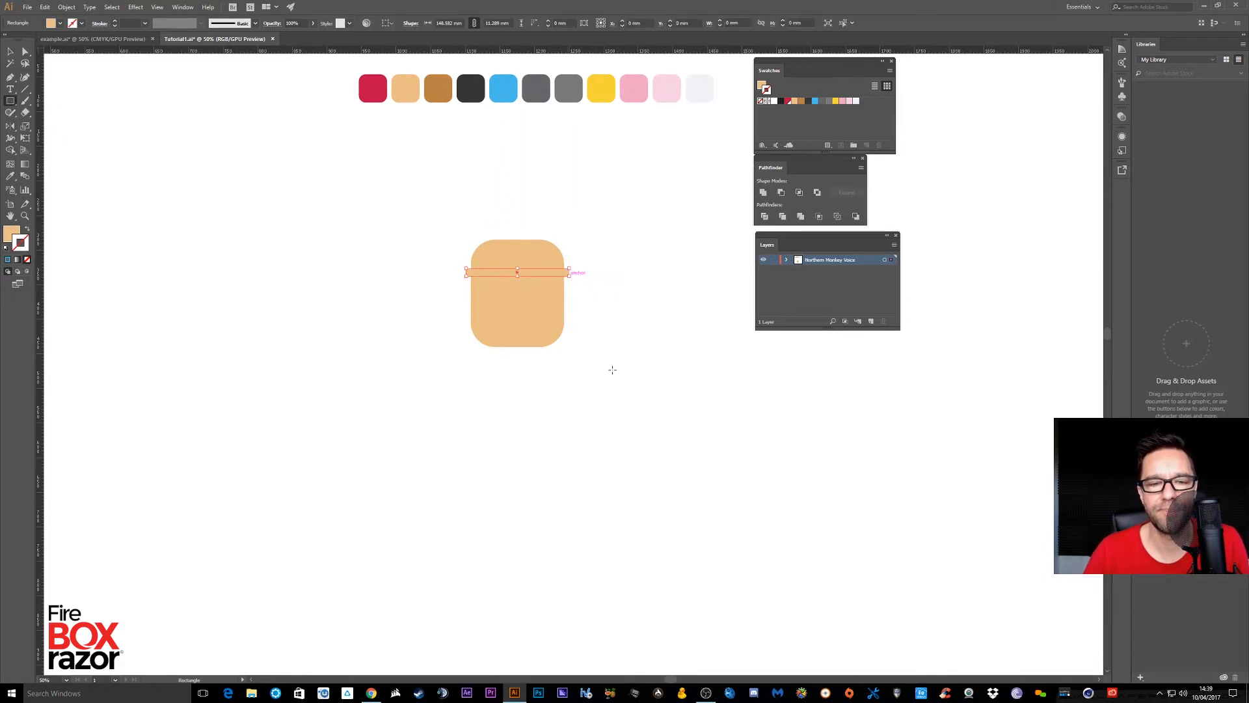
click(11, 176)
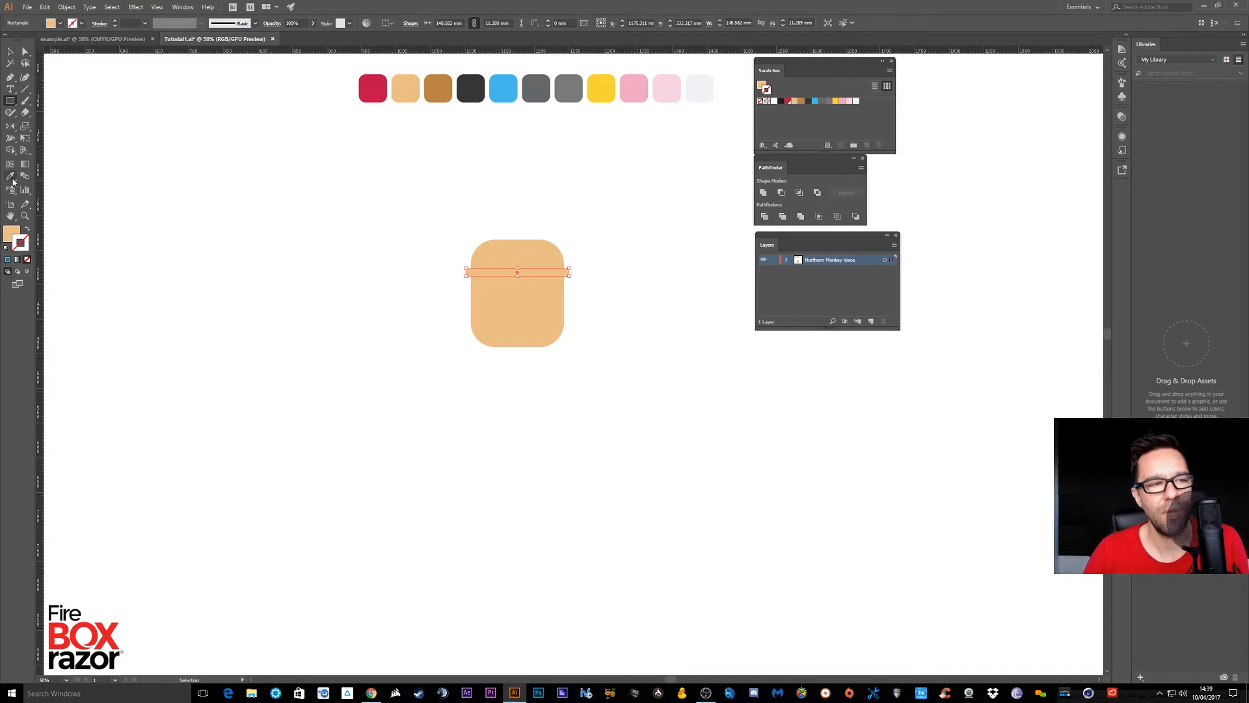
click(13, 233)
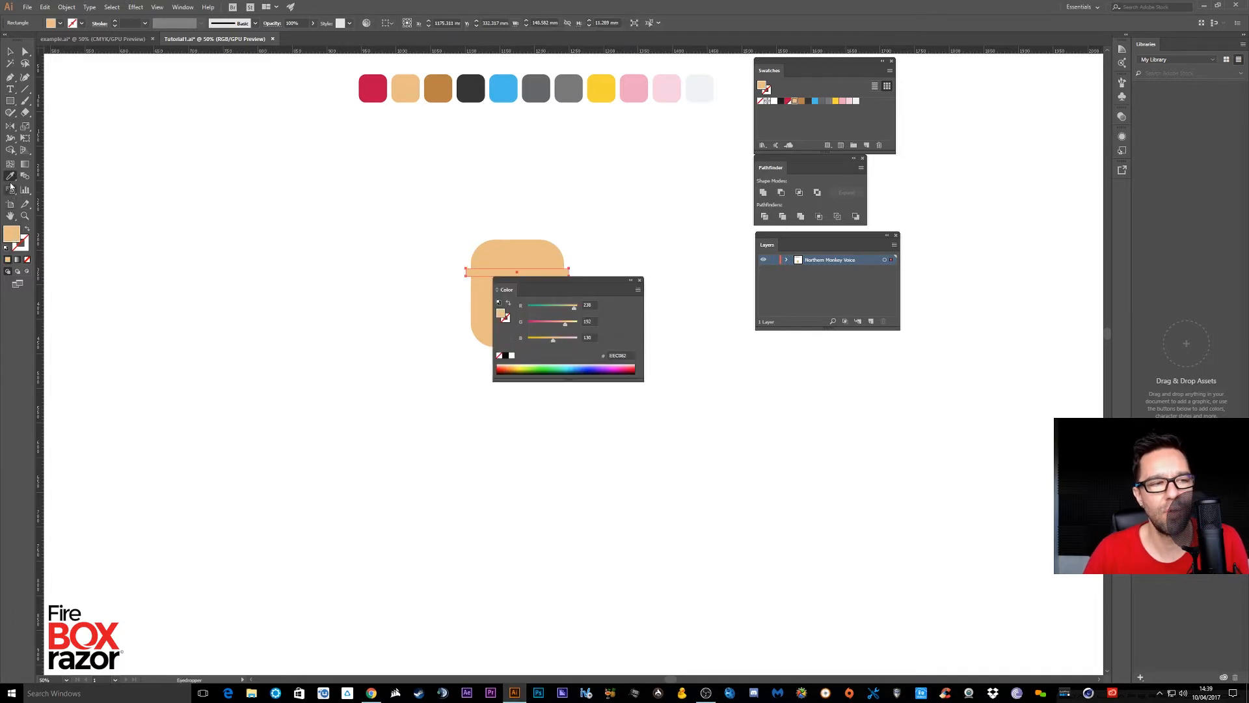
click(639, 281)
click(438, 87)
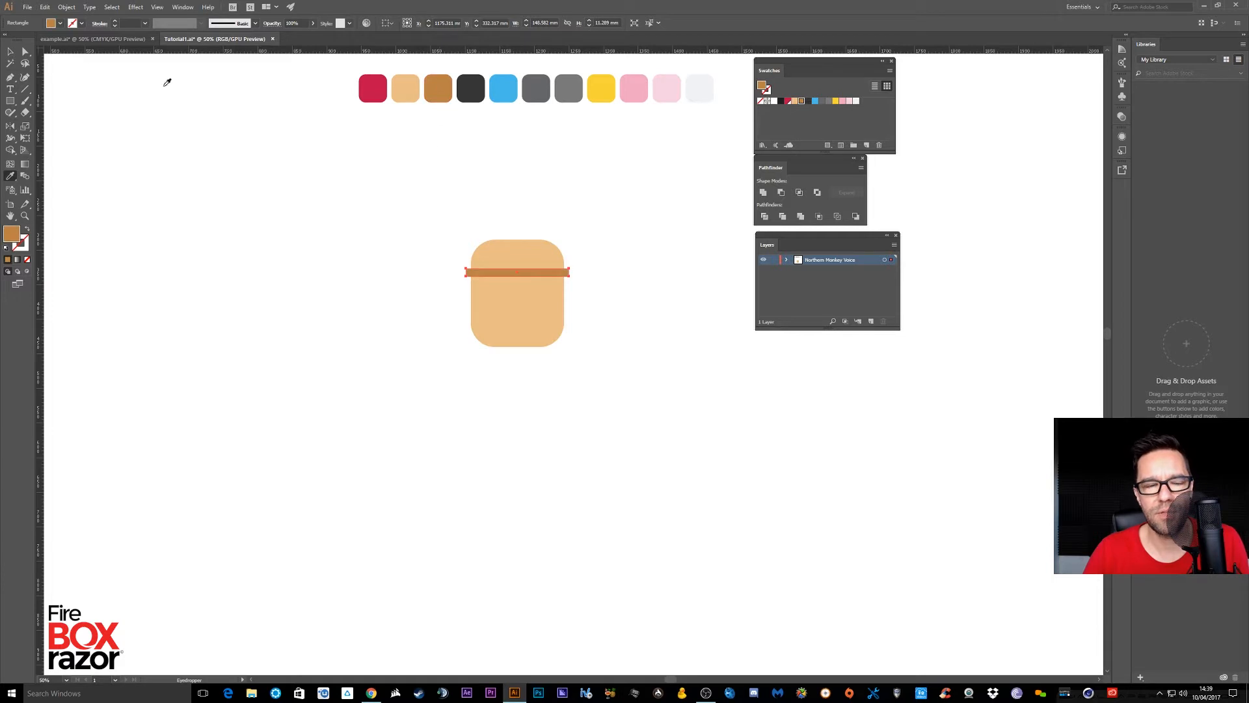
click(9, 49)
click(247, 190)
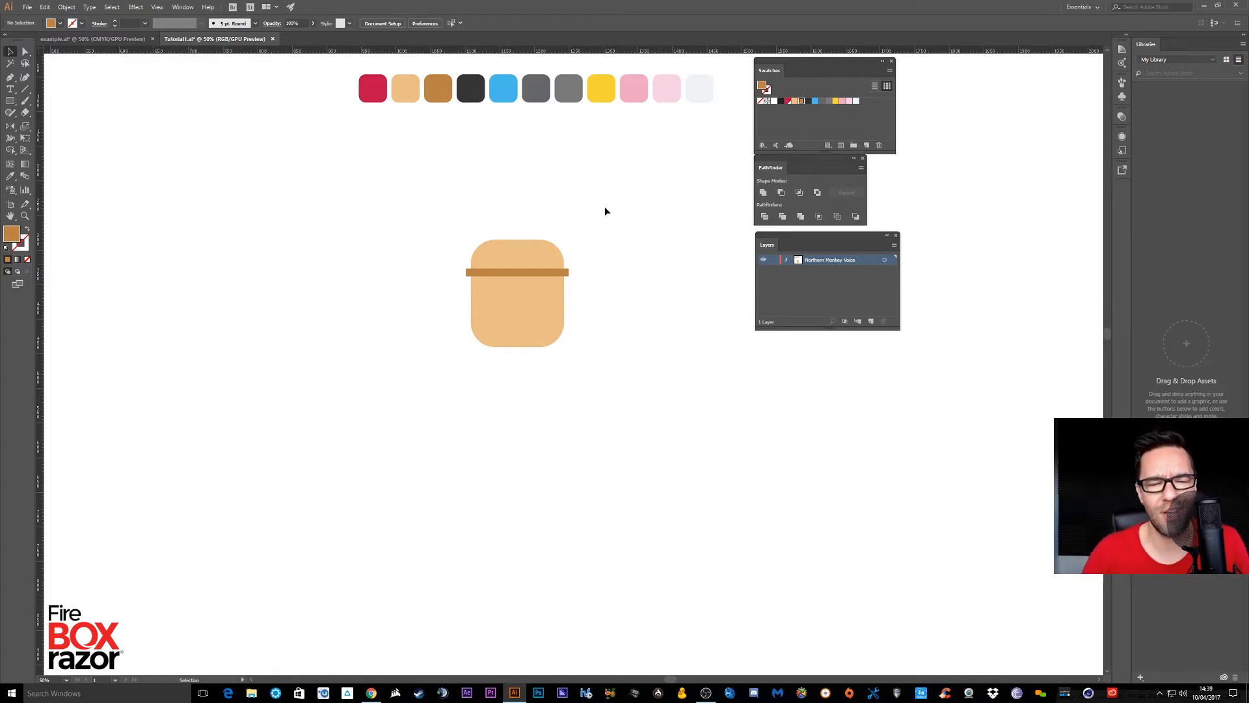
Draw a rounded rectangle about 30 mm wide and 59 mm high hanging down from the middle of the brown bar
click(12, 100)
drag(12, 101, 41, 115)
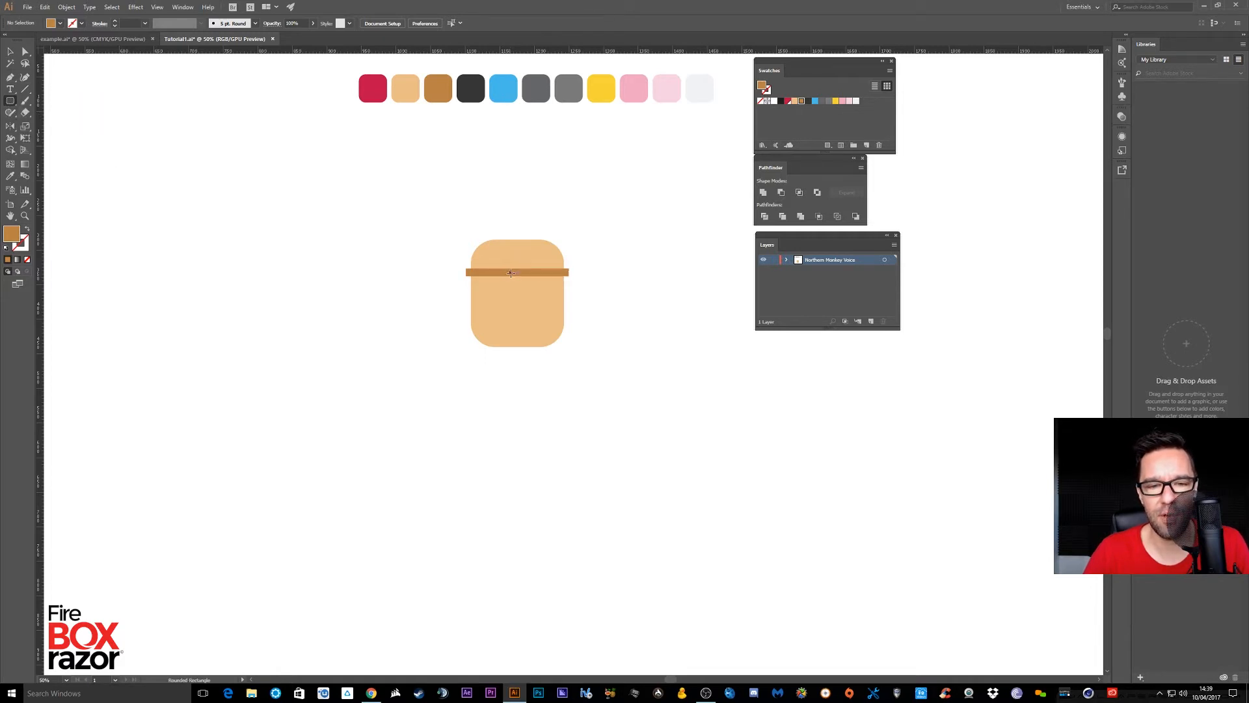
drag(511, 273, 533, 313)
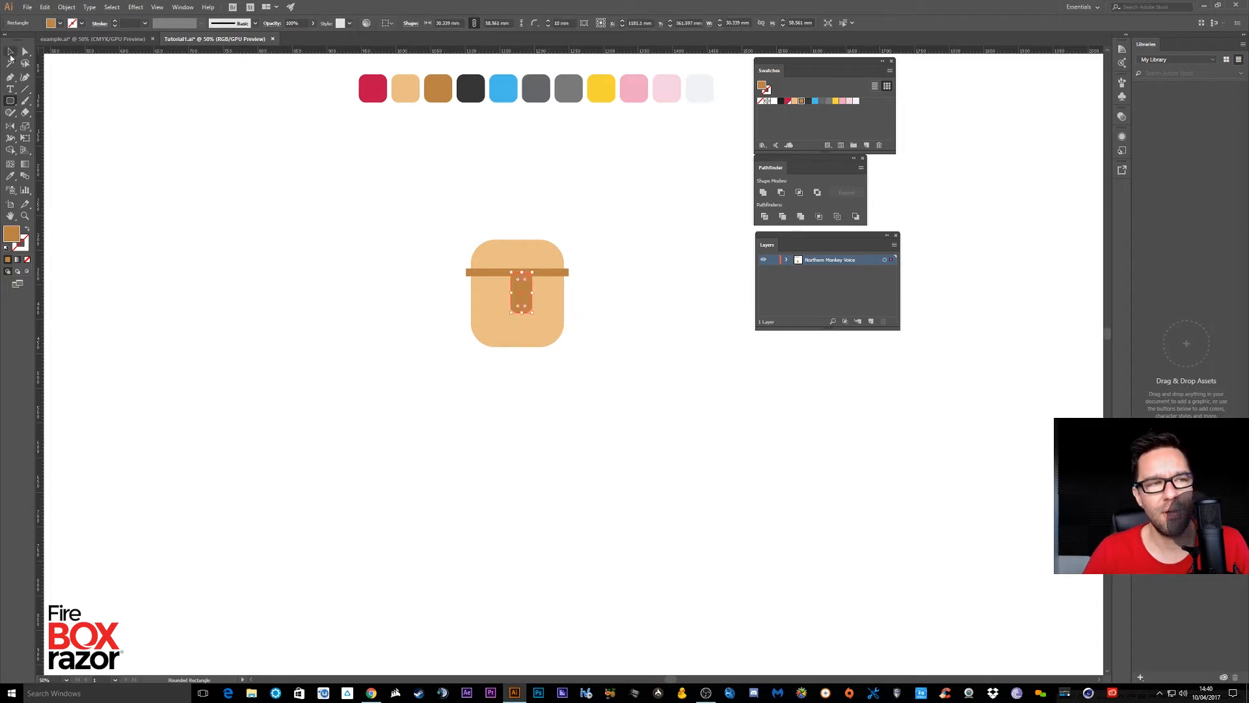
click(10, 175)
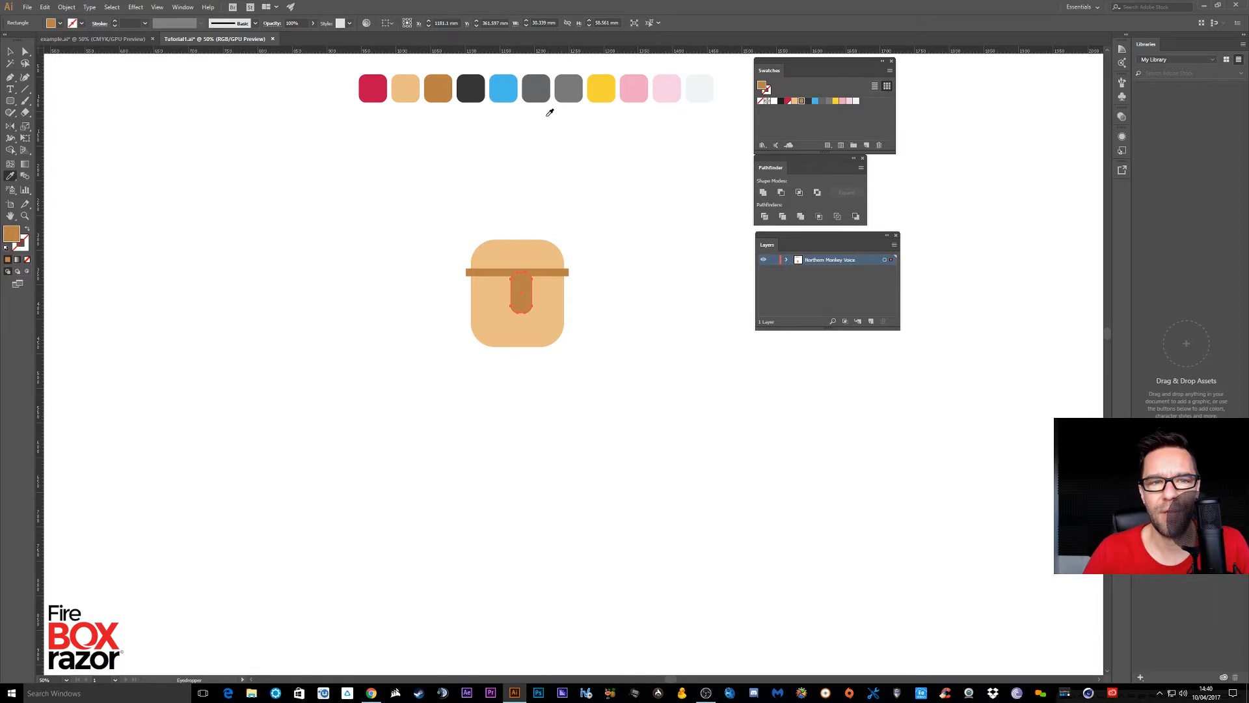
click(9, 52)
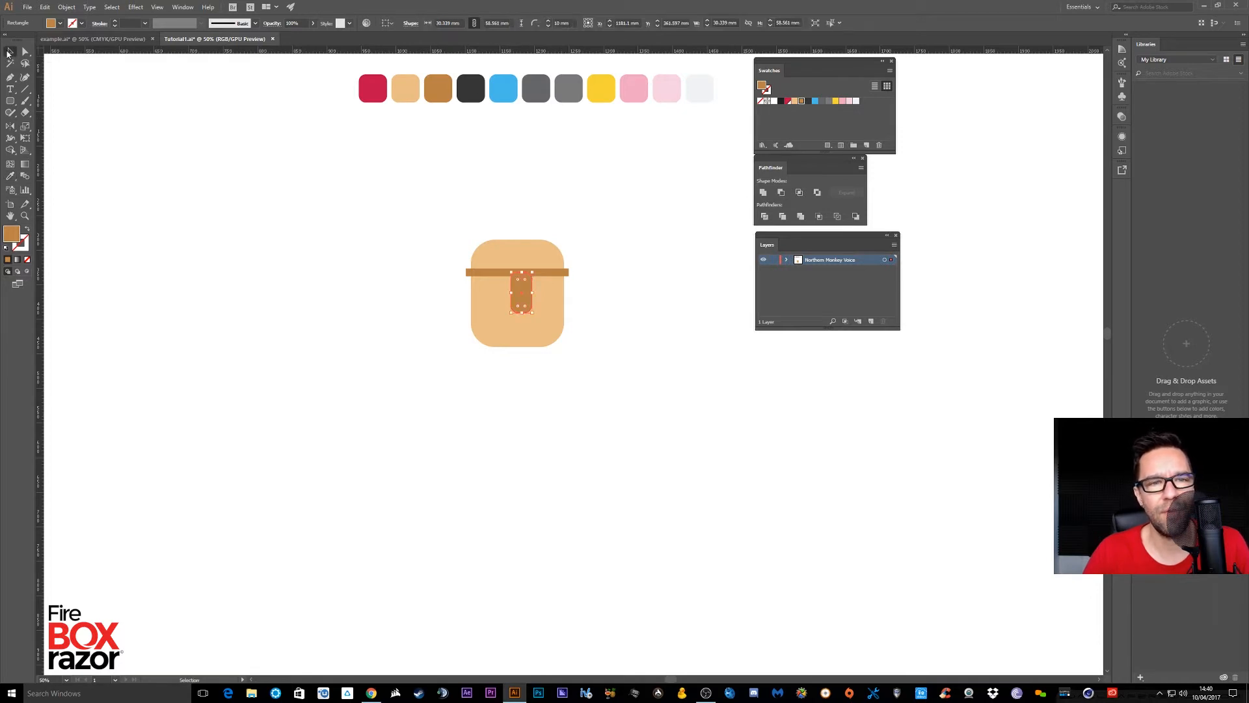
click(326, 175)
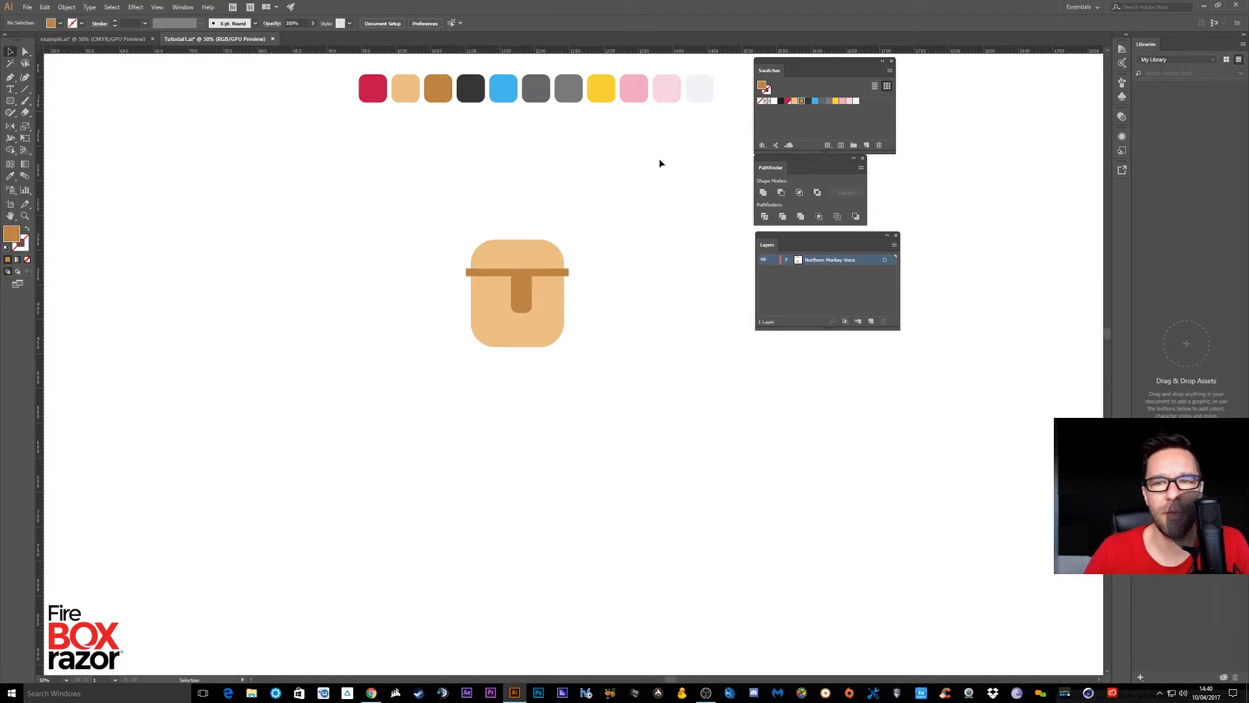
Duplicate the red palette square to the left end of the palette row and recolor the copy orange, EF7E0C
click(379, 95)
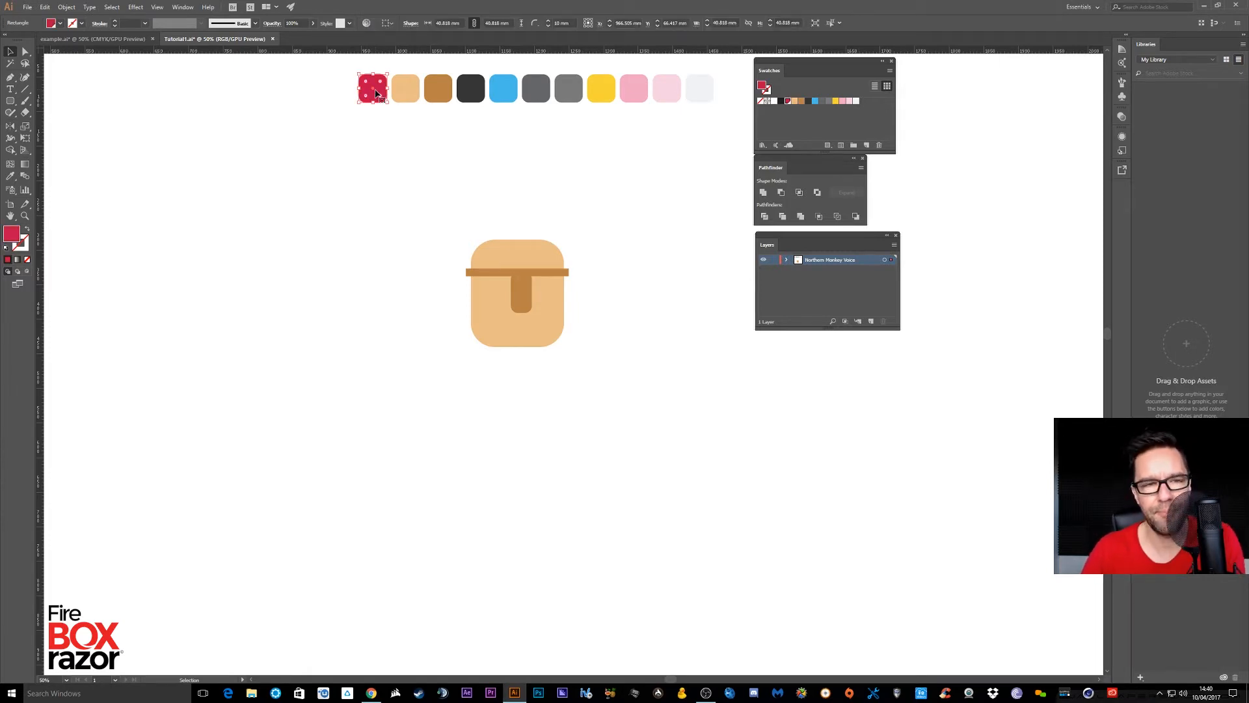
drag(379, 97, 348, 93)
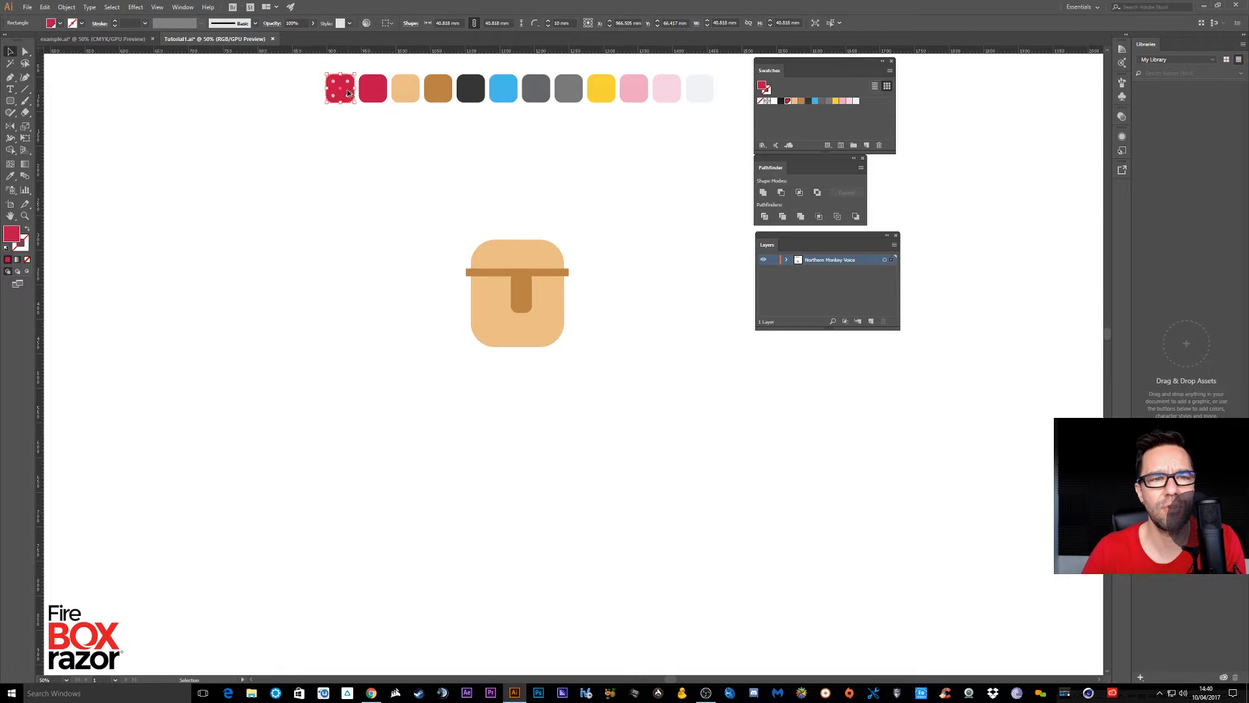
double_click(11, 234)
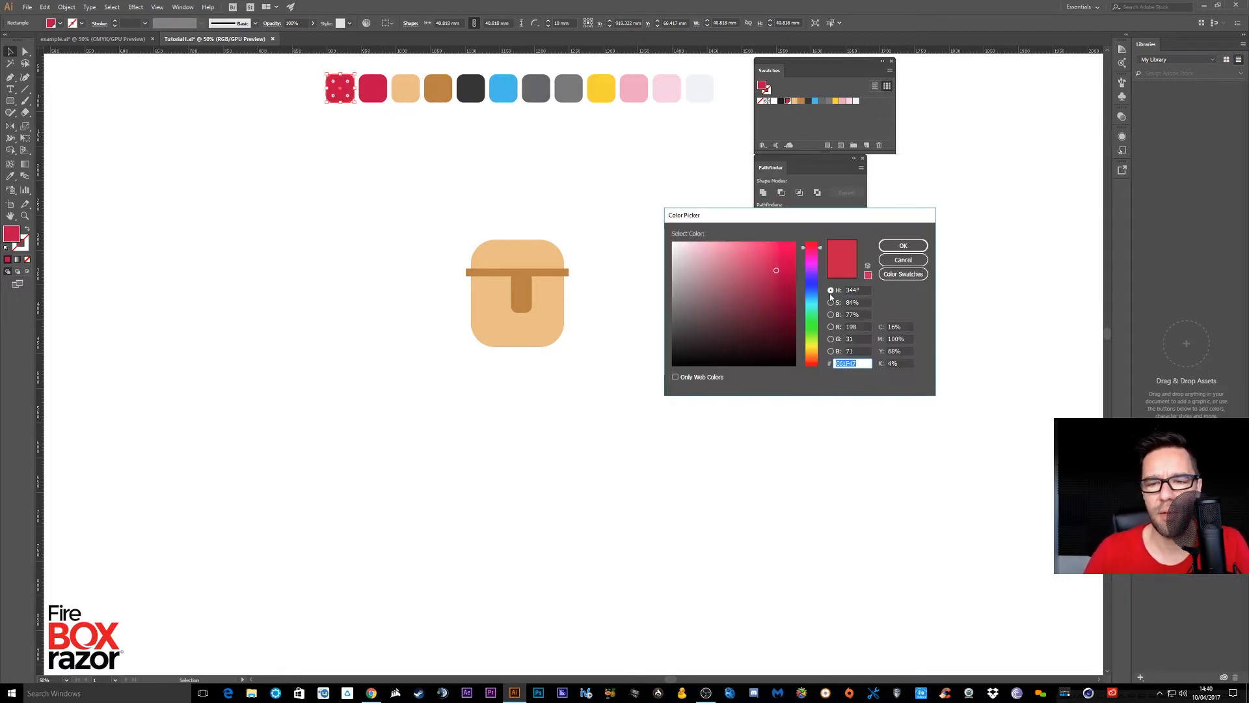
click(813, 352)
drag(778, 270, 790, 250)
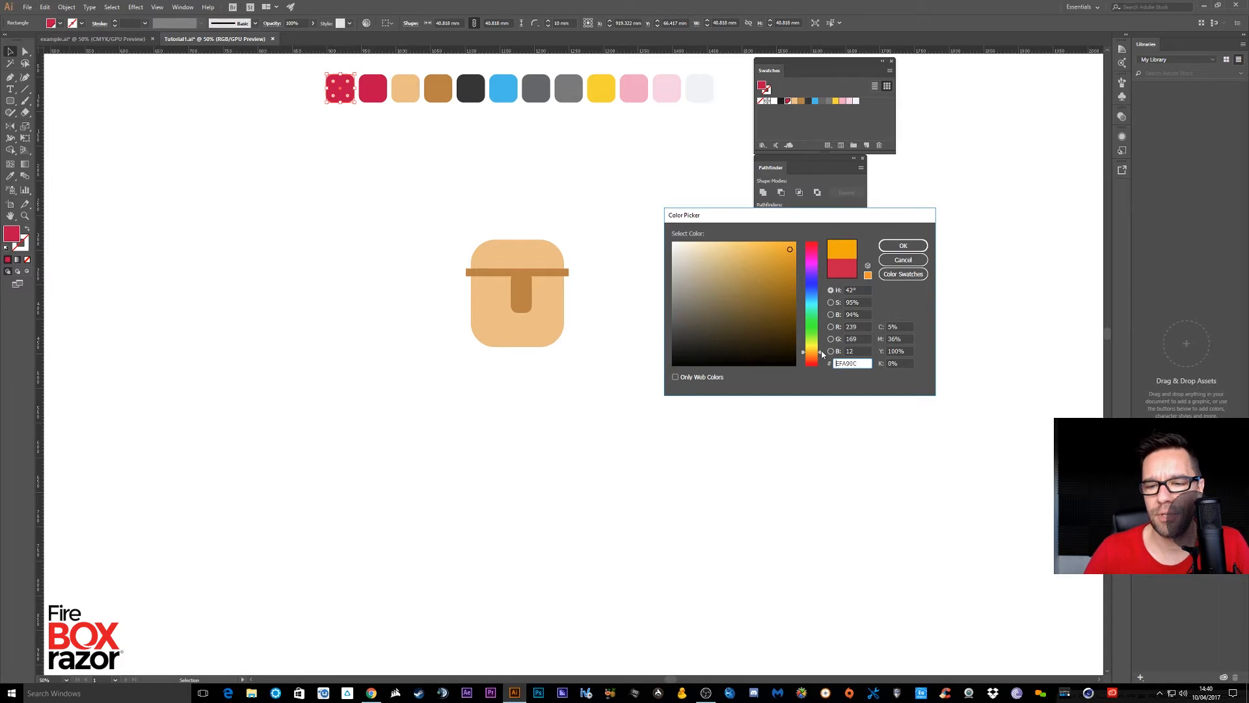
drag(822, 354, 820, 356)
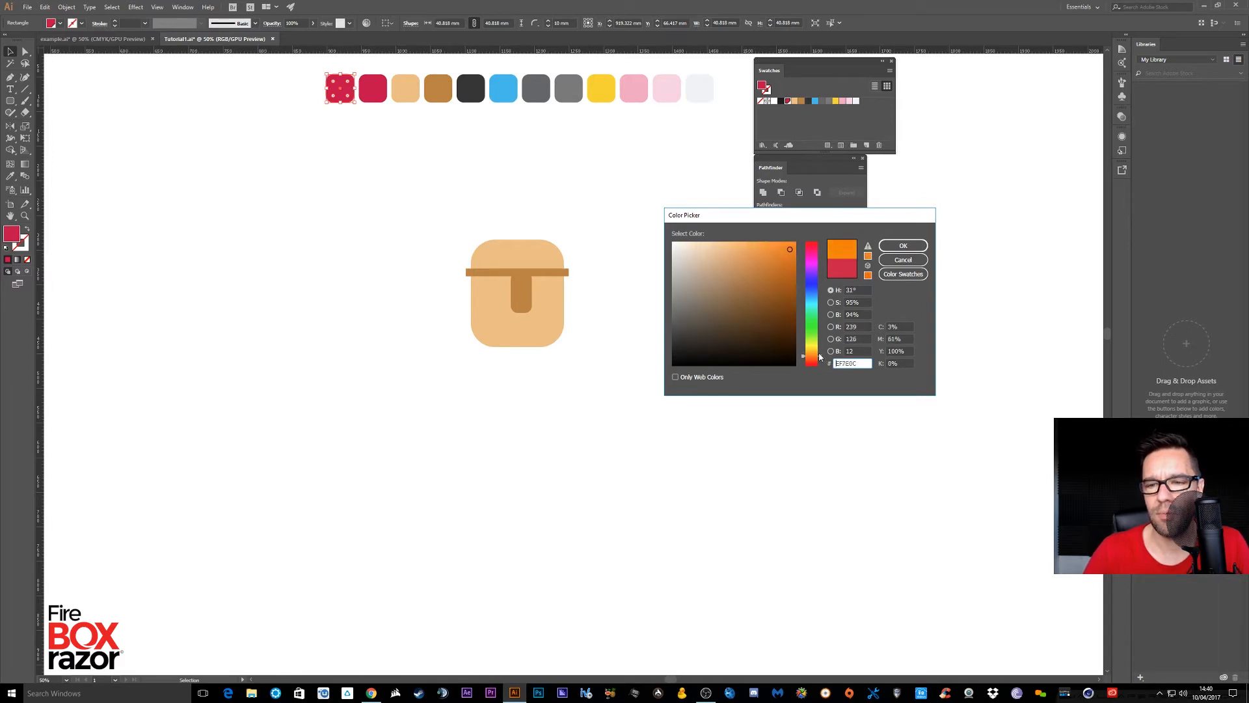
click(903, 245)
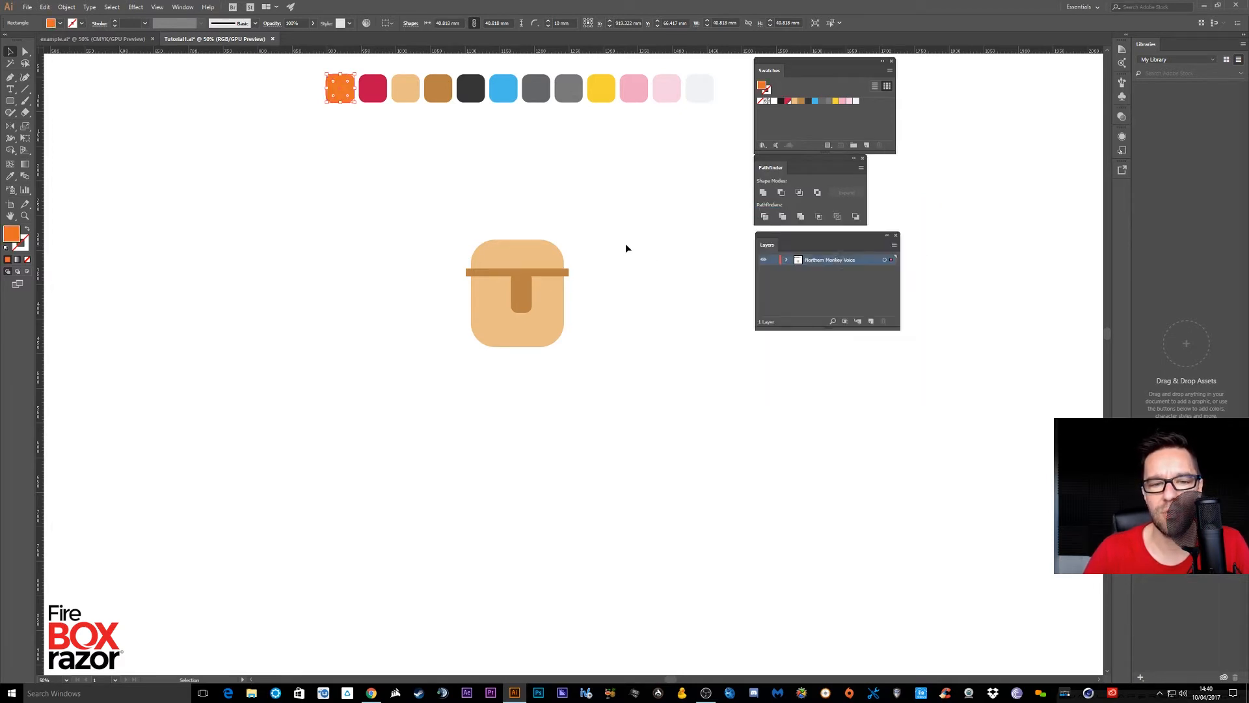
Fill the small rounded rectangle below the brown bar with the new orange palette color
click(520, 291)
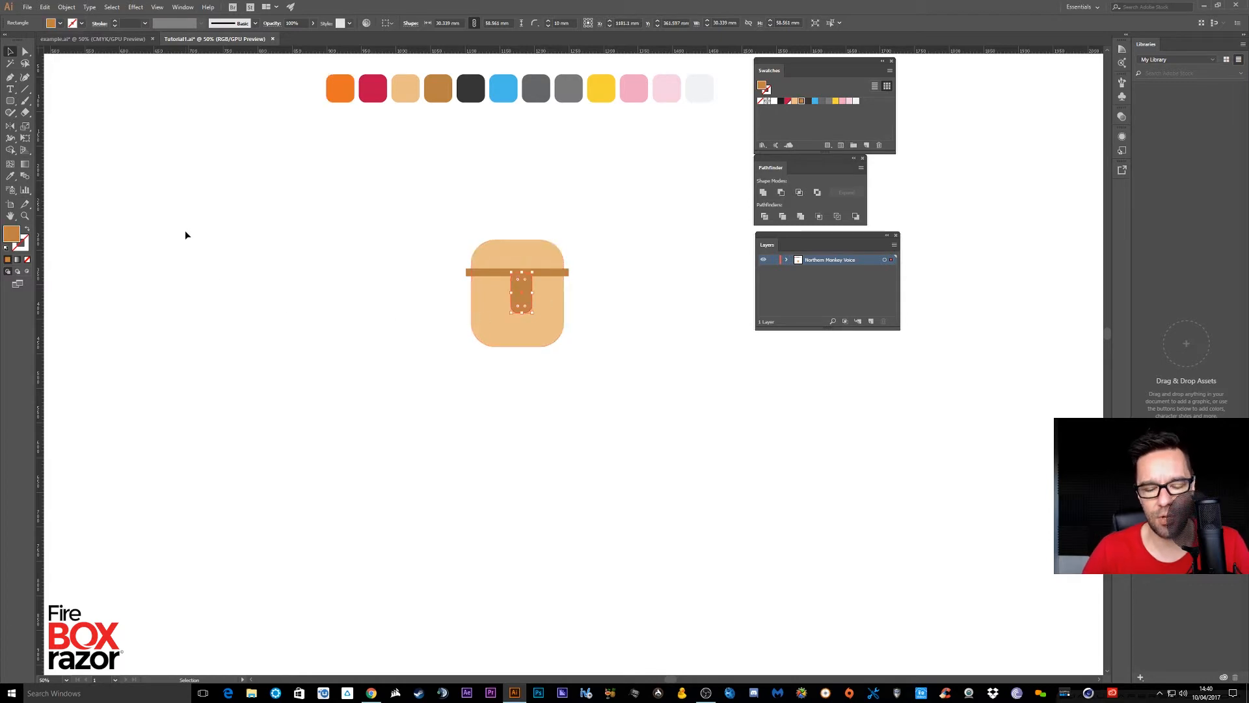
key(i)
click(340, 89)
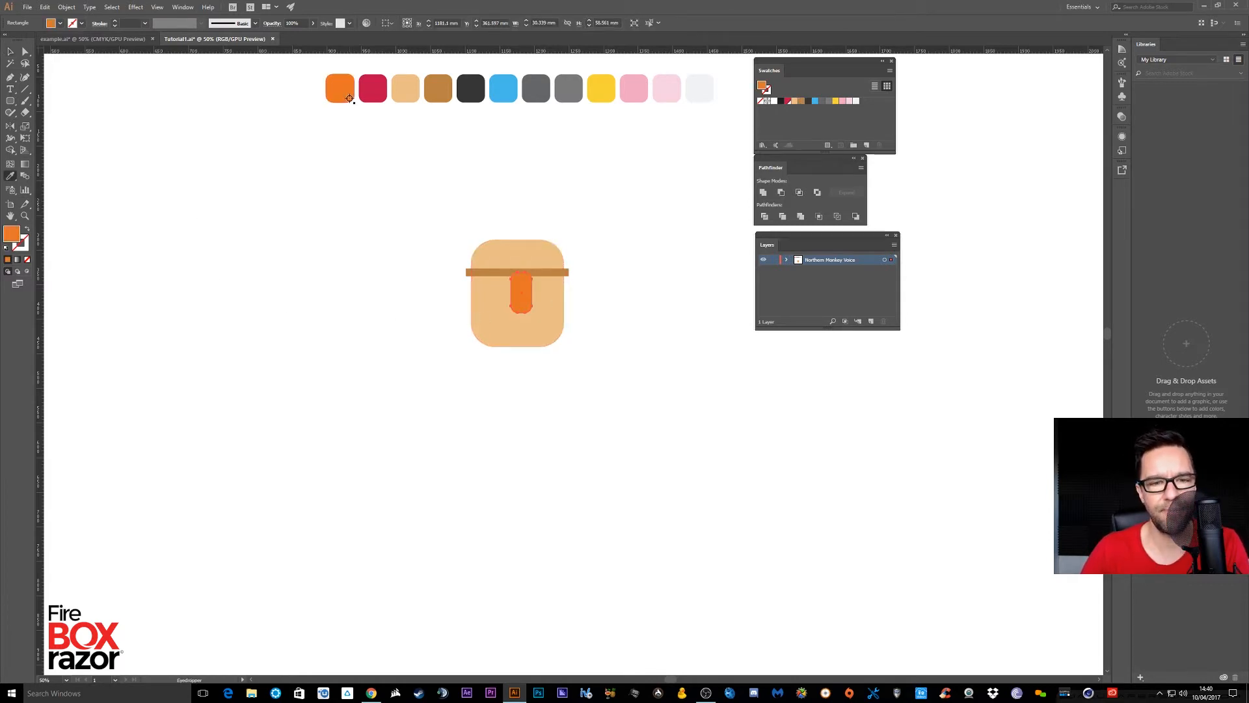
click(10, 51)
click(607, 299)
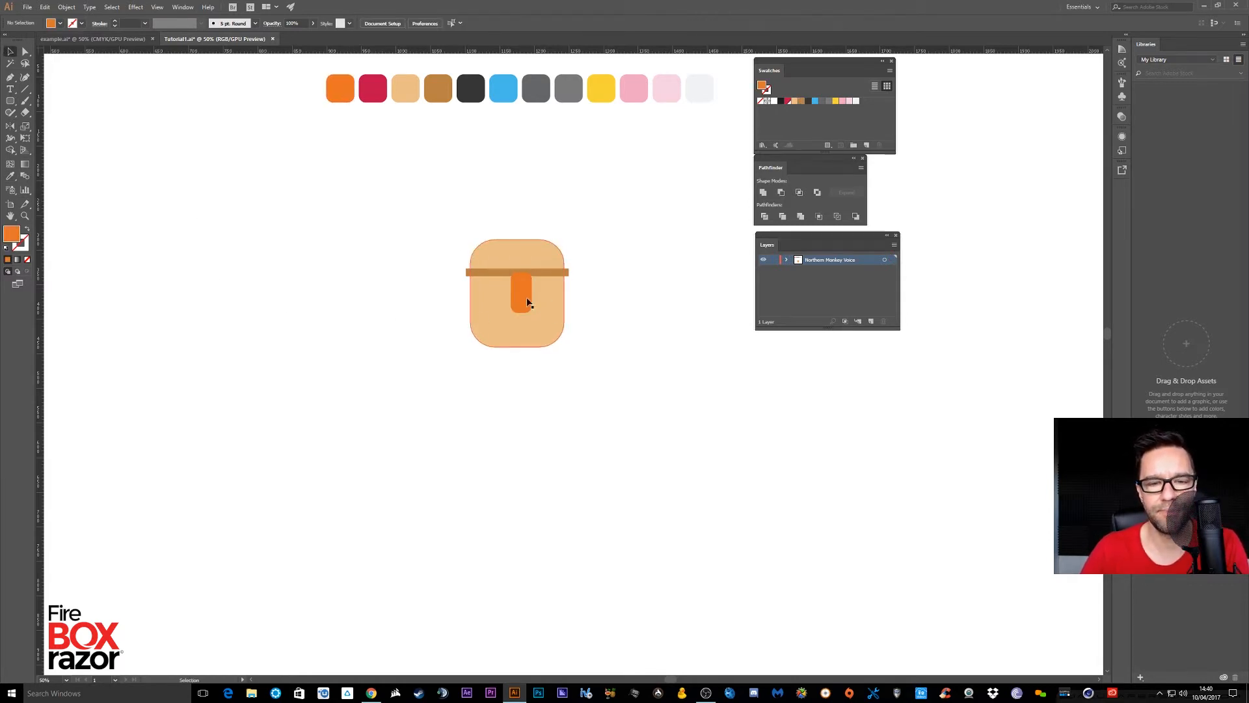
Center the orange rounded rectangle beneath the brown bar and shrink it to about 22 mm wide and 38 mm high
drag(523, 300, 520, 300)
click(352, 229)
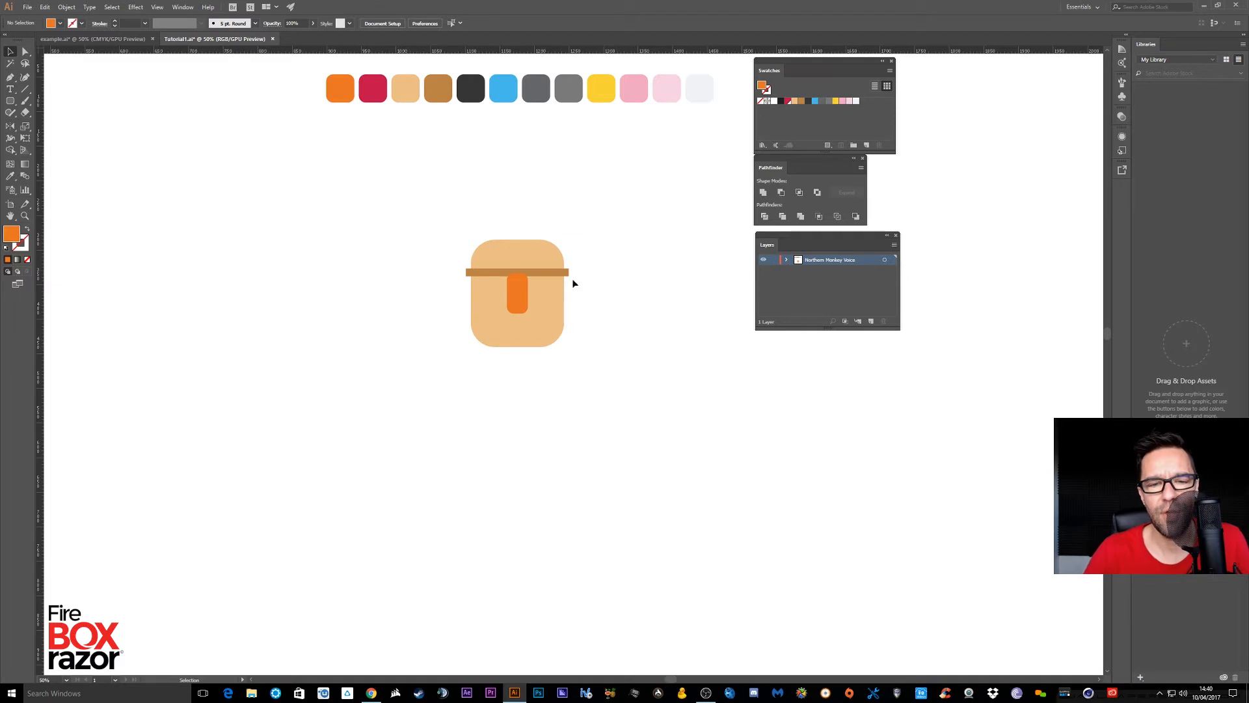
mouse_move(517, 300)
mouse_down()
mouse_move(535, 297)
mouse_move(531, 310)
mouse_move(526, 300)
mouse_up()
click(680, 271)
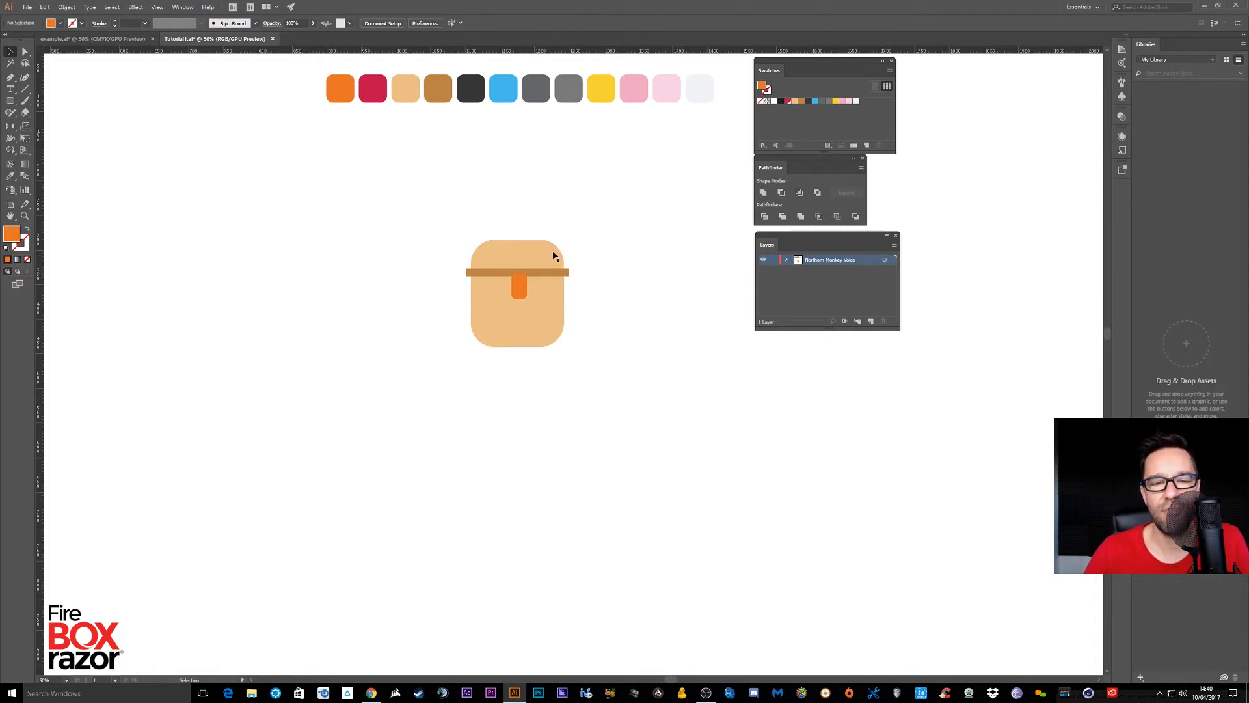
Bring the brown bar forward one level so it overlaps the top of the orange rounded rectangle
click(546, 272)
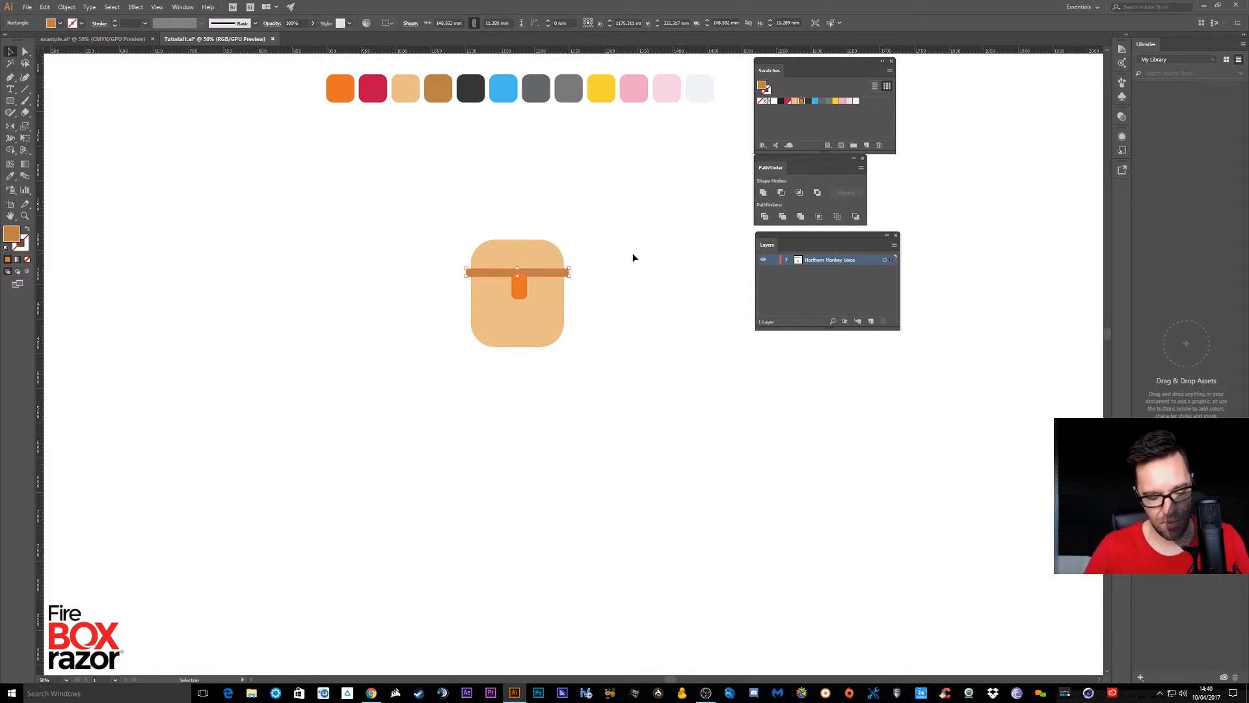
click(70, 8)
mouse_move(130, 29)
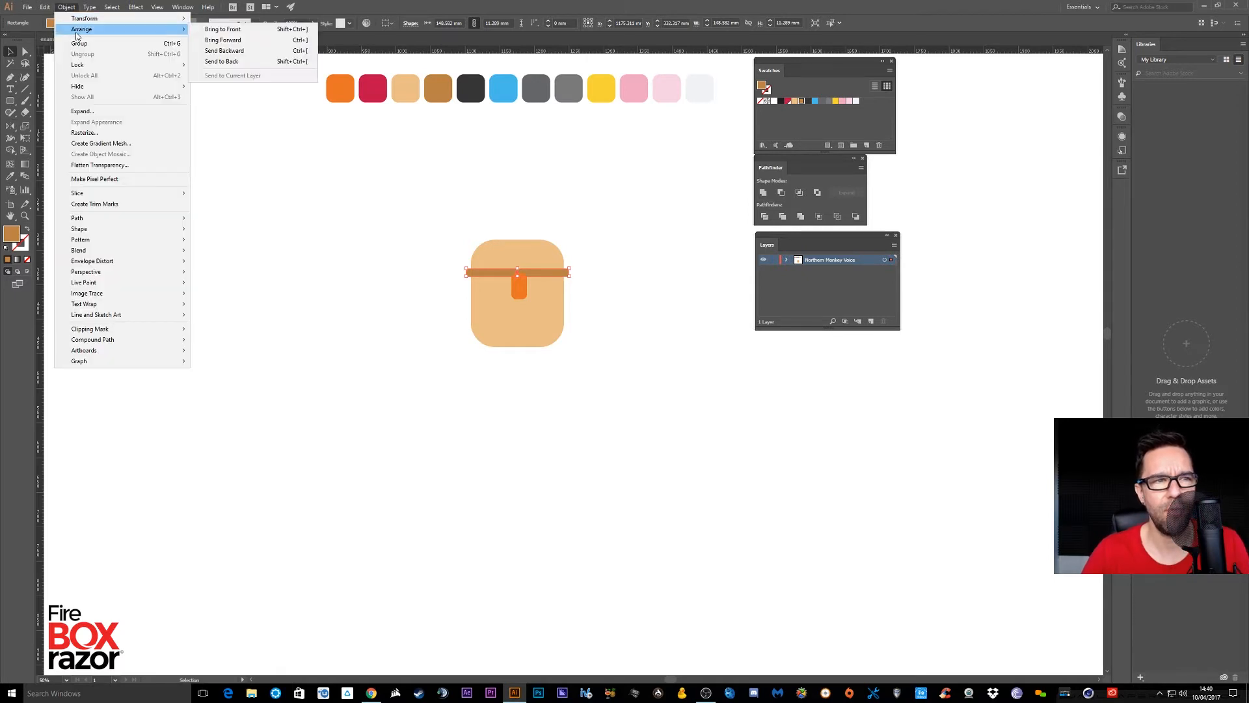
click(245, 40)
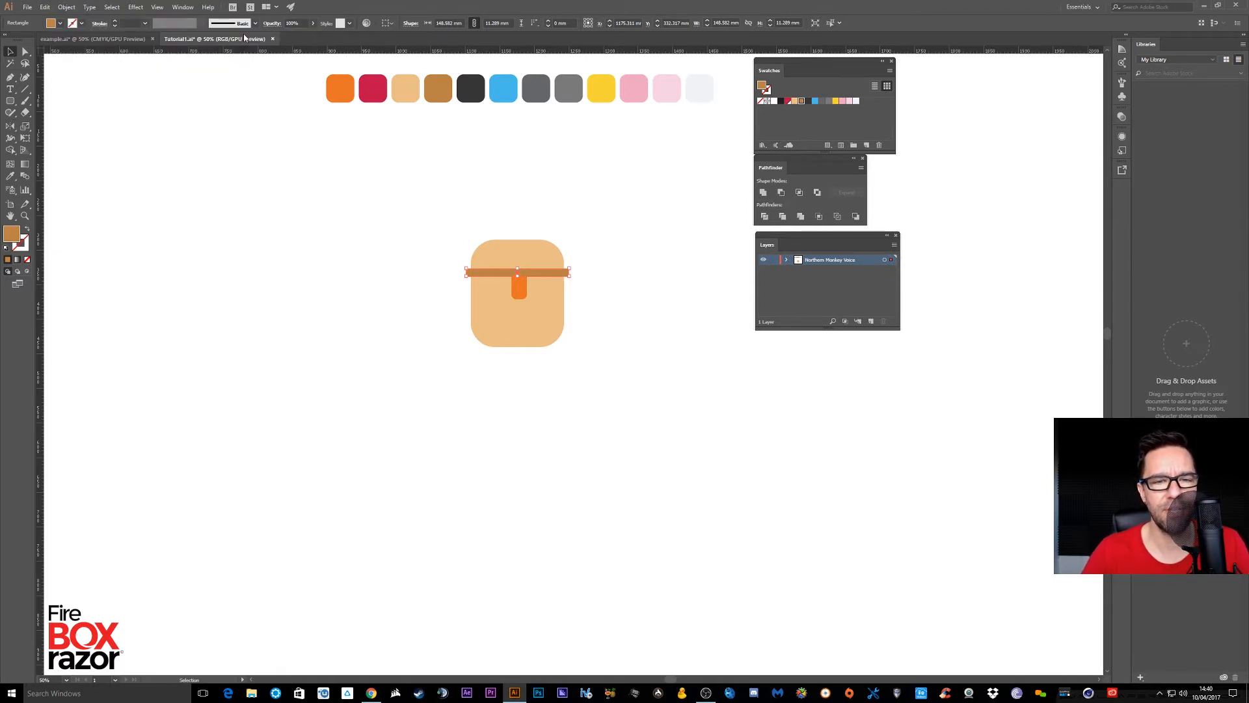
click(636, 266)
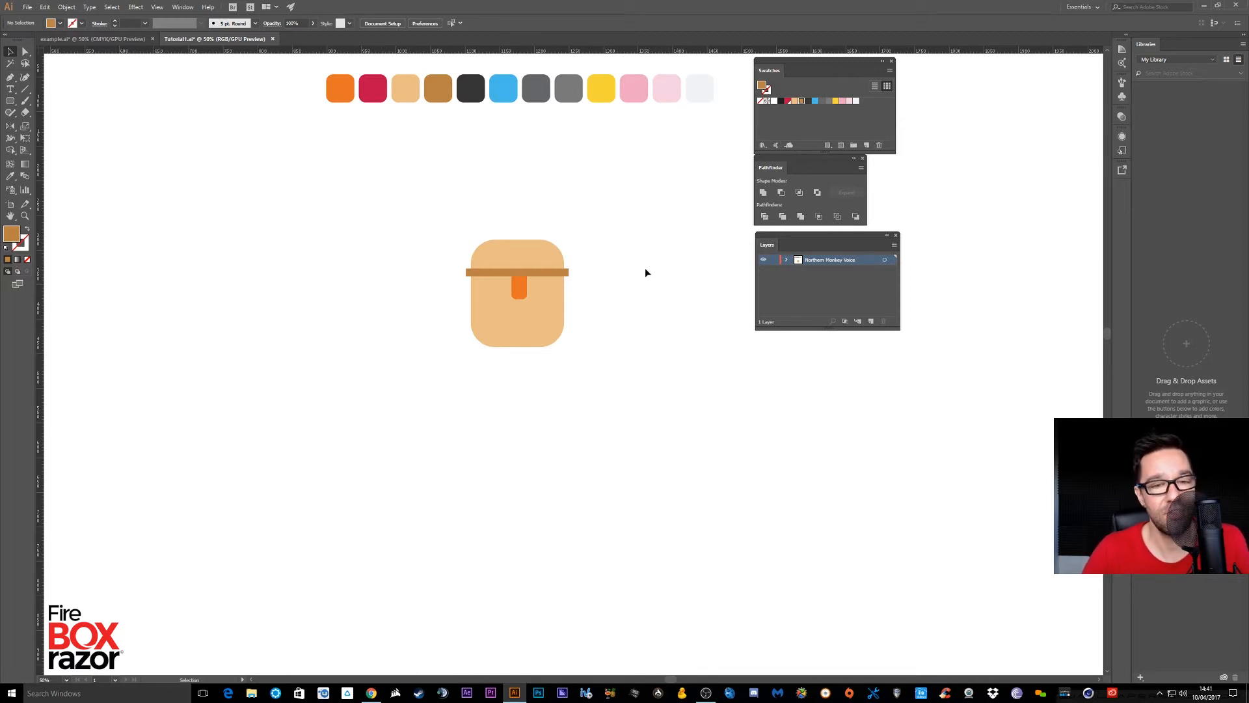
Enlarge the orange rounded rectangle to about 39 mm wide and 54 mm high and center it under the brown bar
click(519, 286)
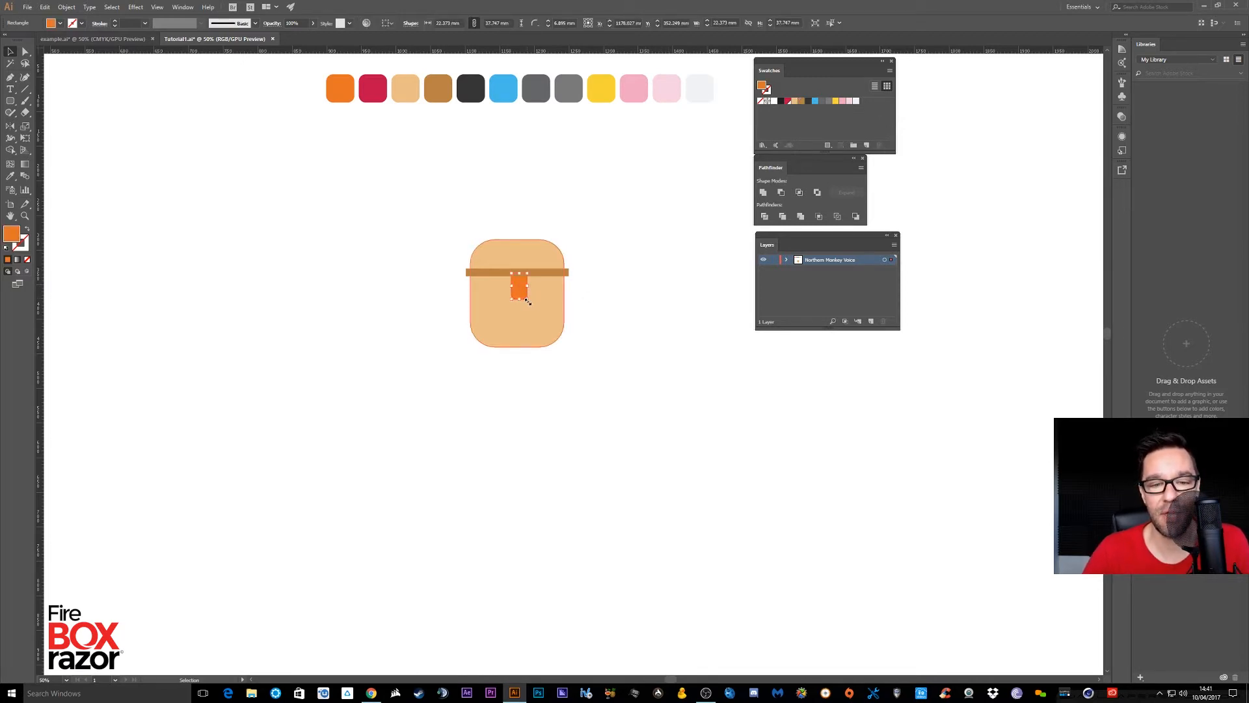
drag(528, 301, 539, 311)
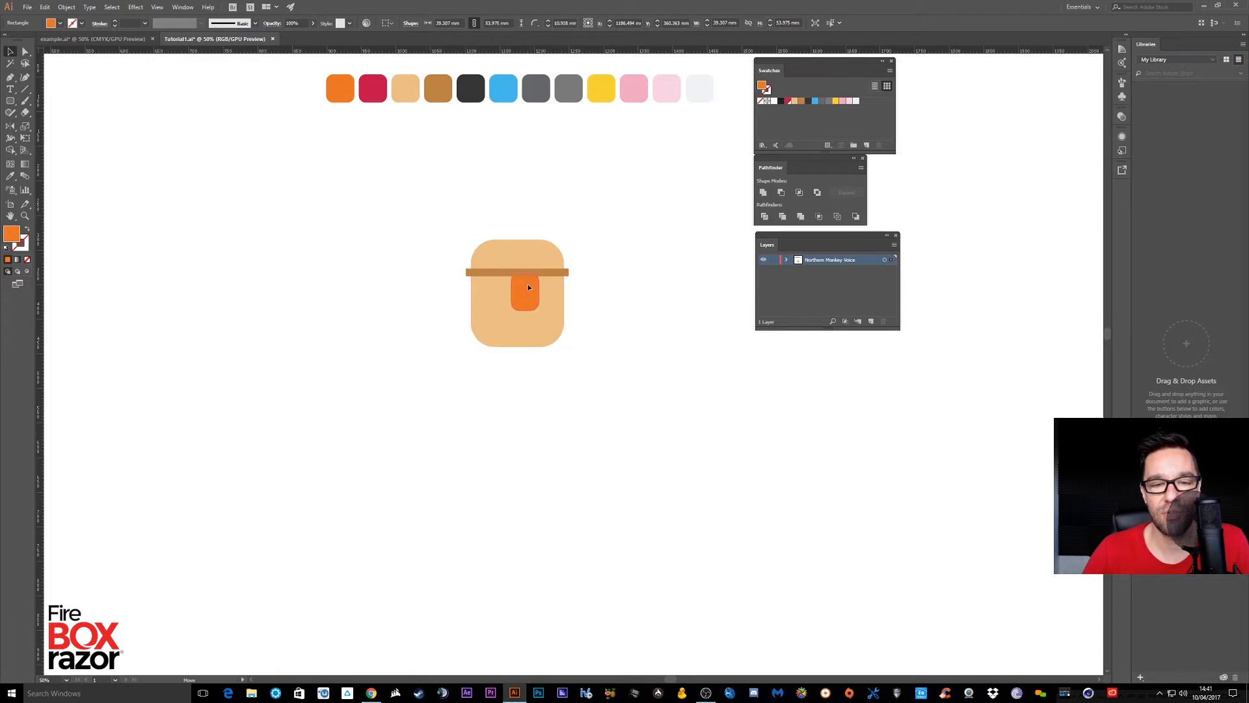
click(677, 293)
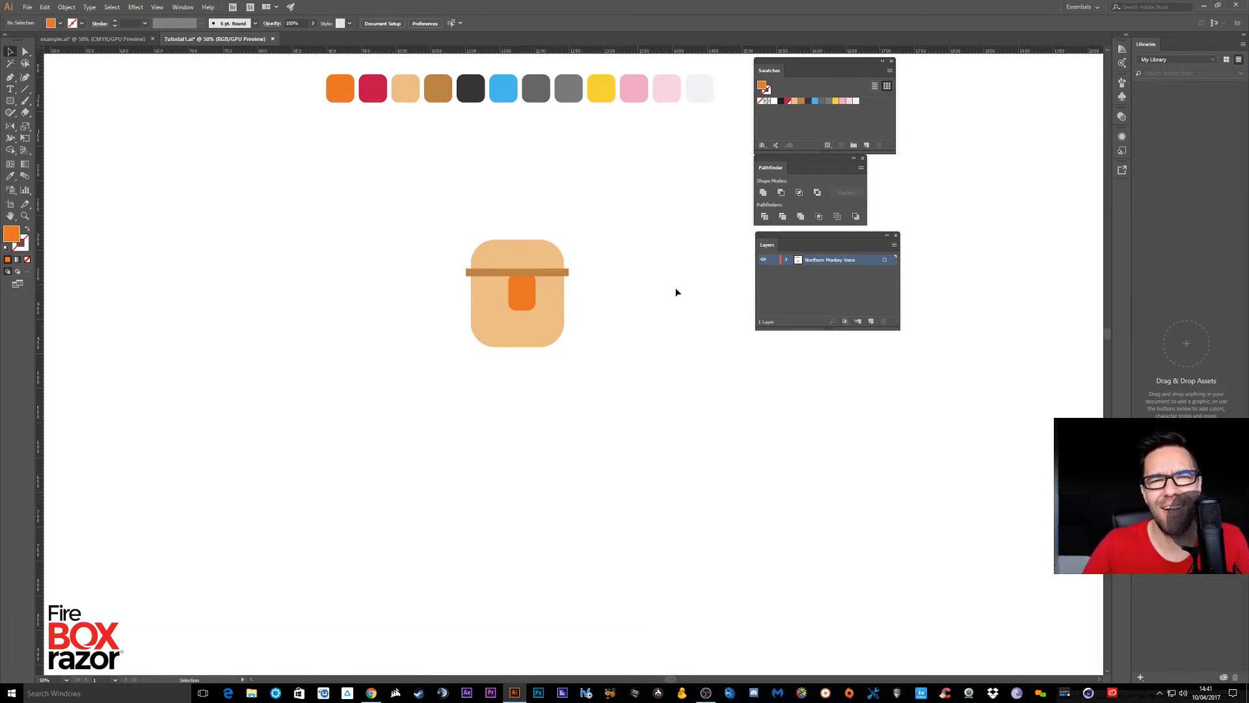
click(525, 299)
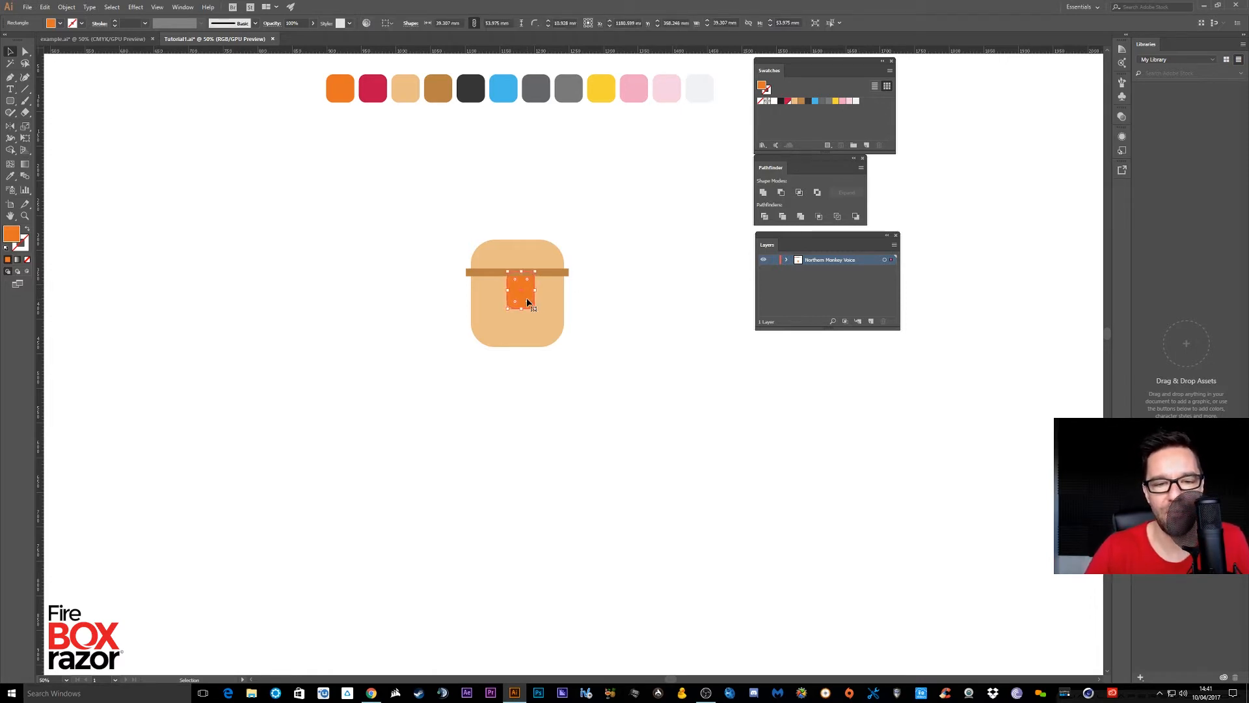
click(635, 291)
drag(529, 297, 524, 298)
click(602, 349)
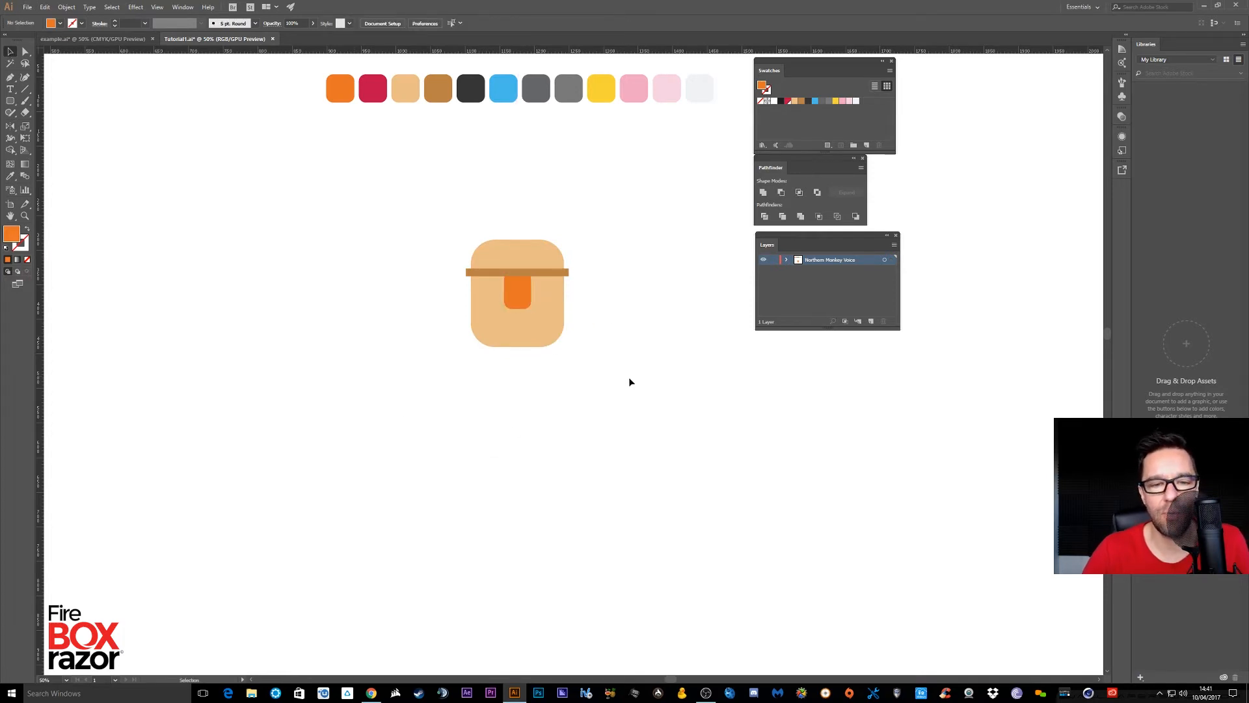
Nudge the orange rounded rectangle slightly upward beneath the brown bar
click(522, 304)
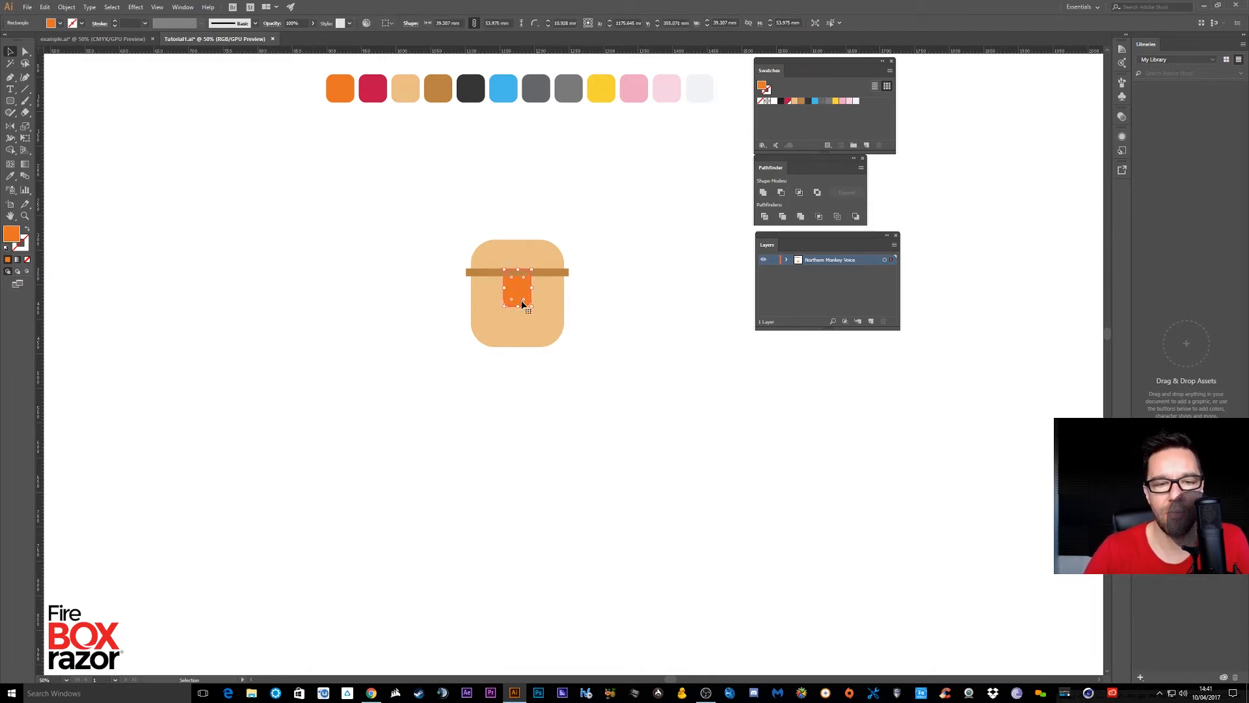
click(607, 203)
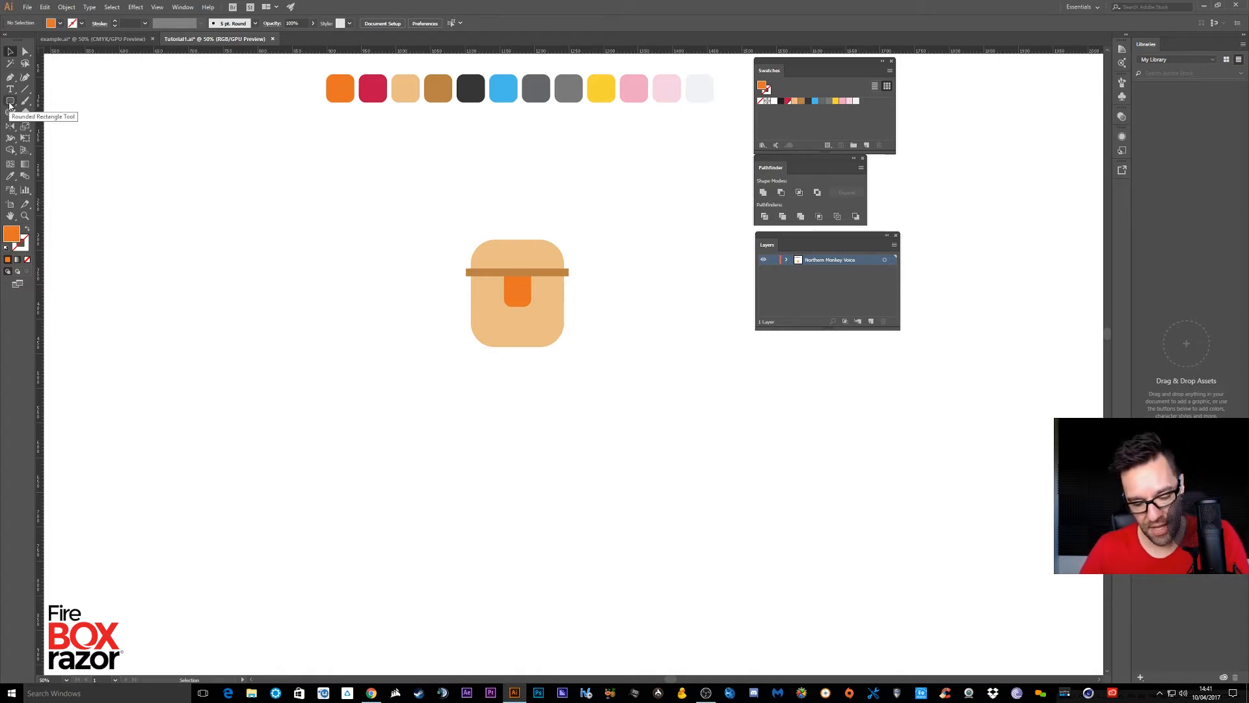
Draw a circle about 13 mm across beside the head and fill it with the dark grey palette color
drag(9, 106, 36, 124)
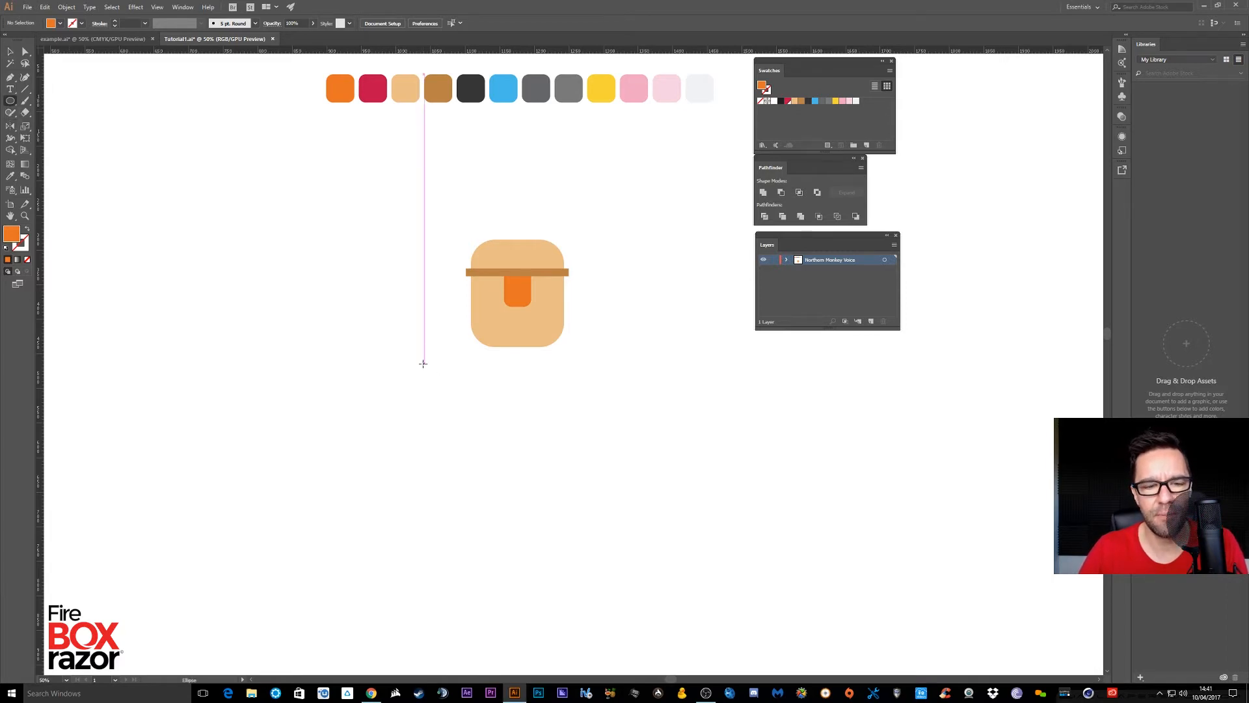
drag(421, 363, 435, 375)
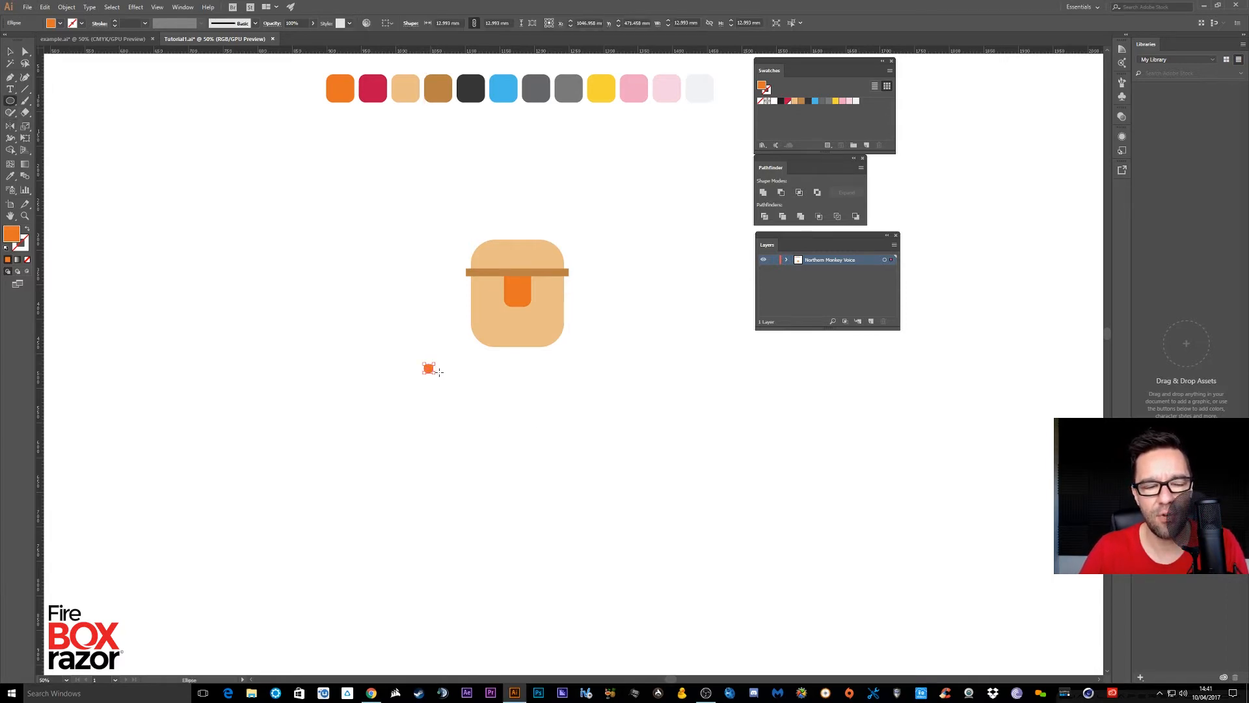
click(10, 176)
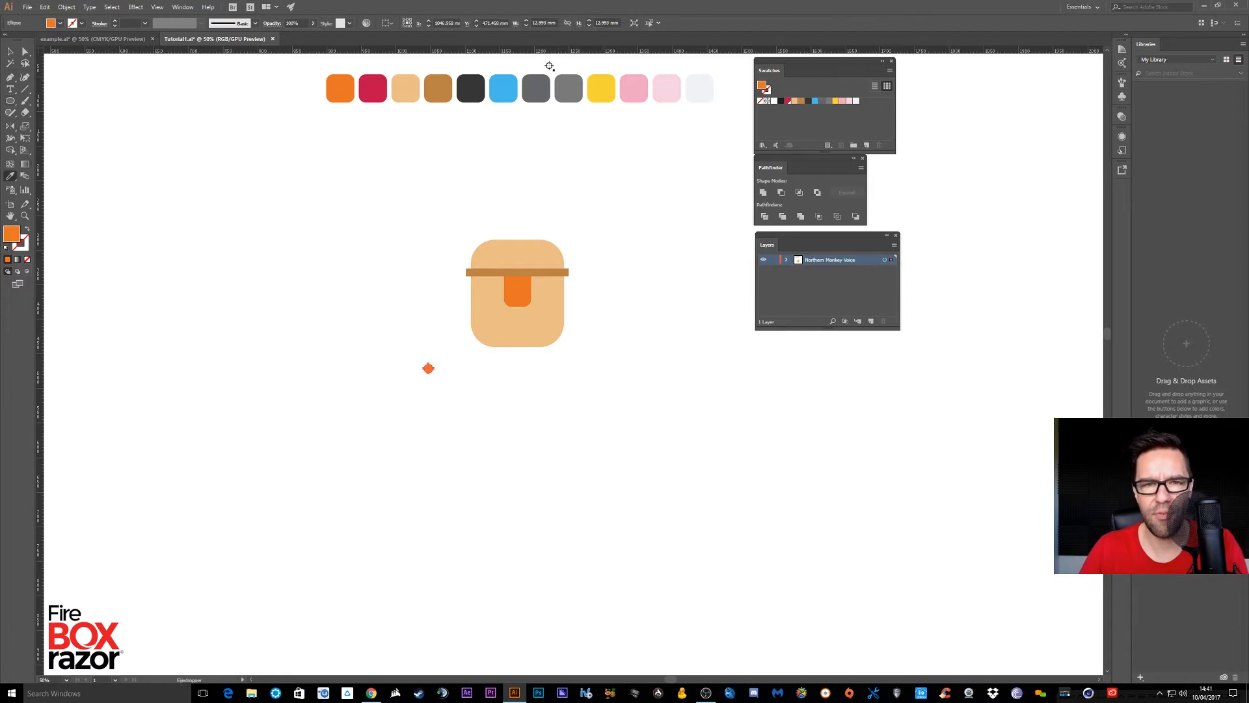
click(479, 92)
key(v)
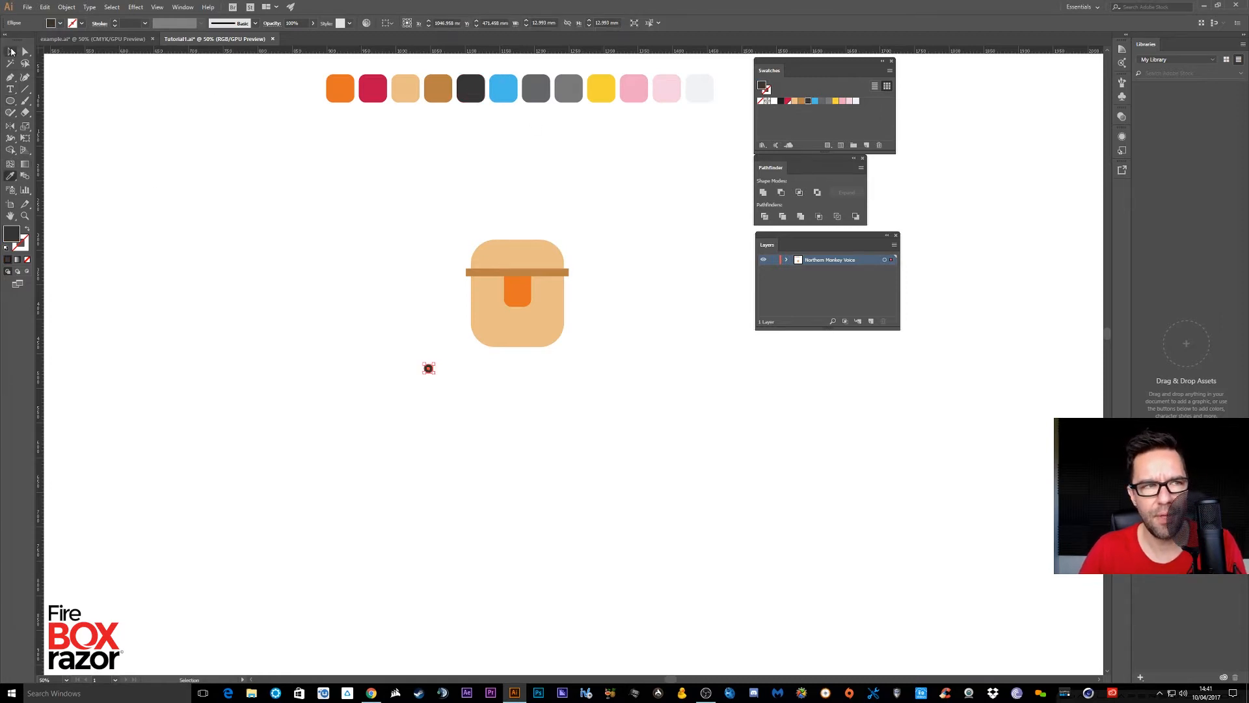
Try the small dark circle on the lower part of the face, first centered and further to the right
drag(429, 368, 517, 326)
click(678, 372)
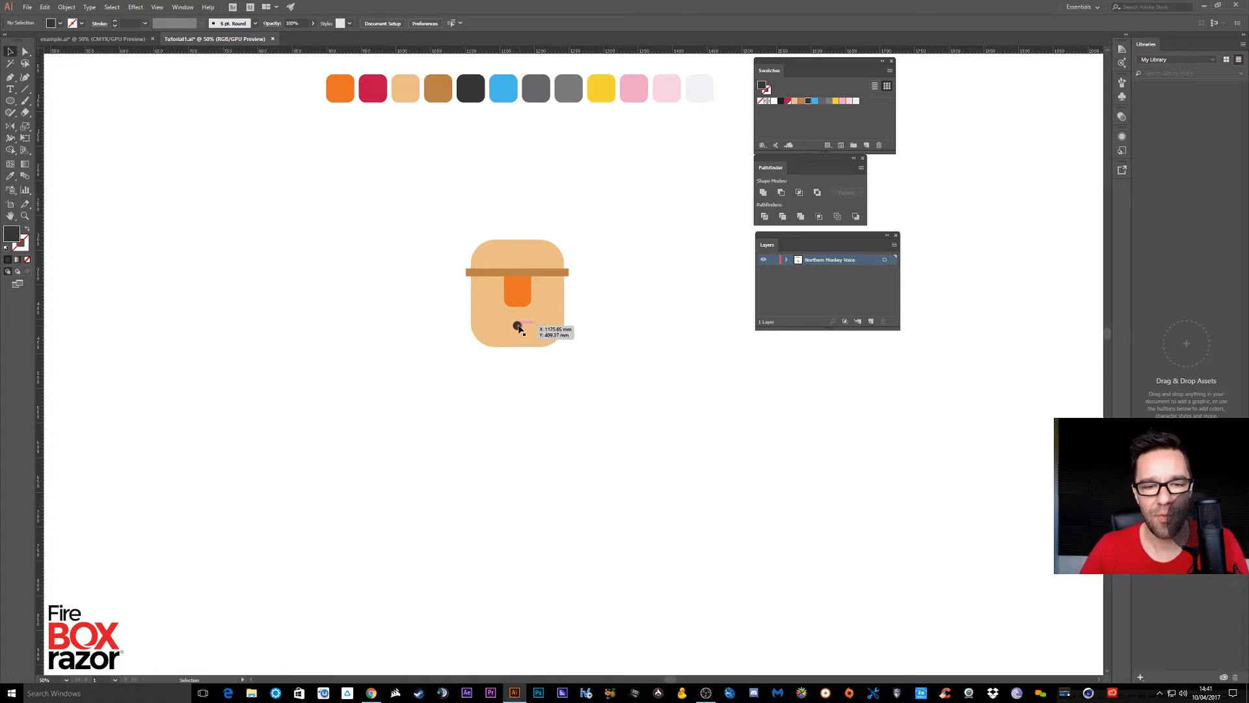
drag(518, 327, 542, 323)
click(727, 358)
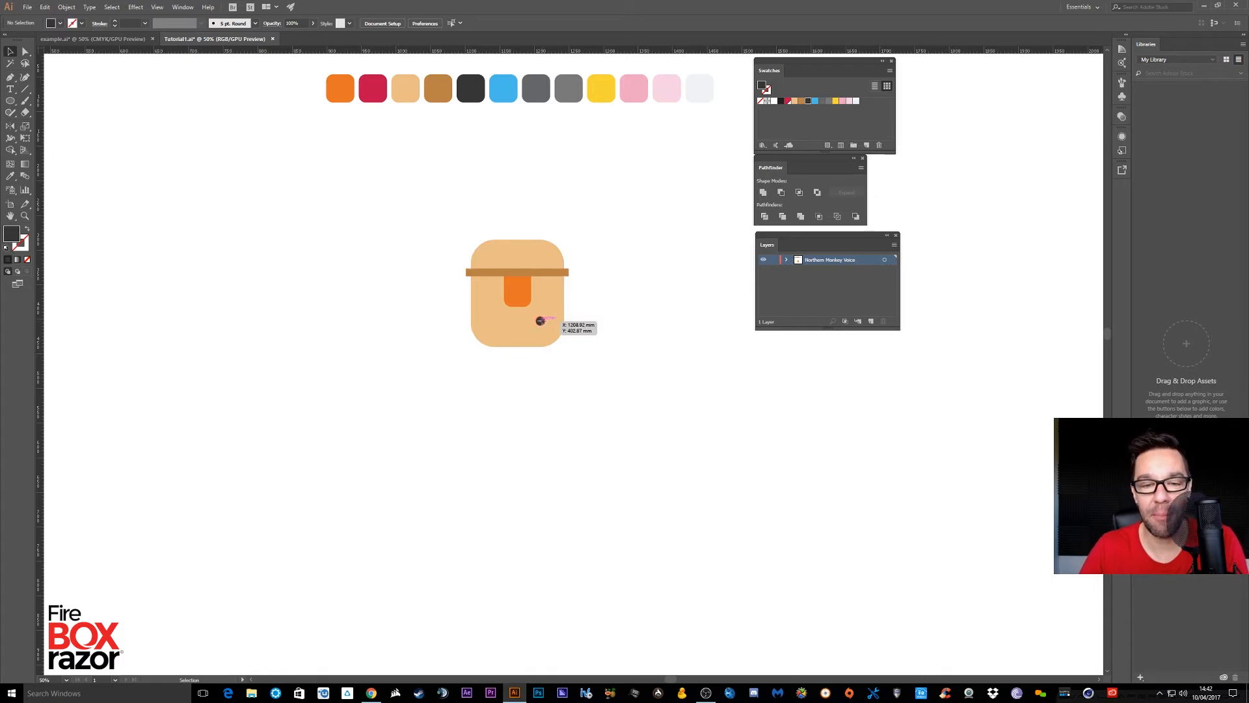
Move the dark circle off the face to the empty area beside it and enlarge it to about 41 mm across
drag(543, 323, 402, 376)
click(425, 377)
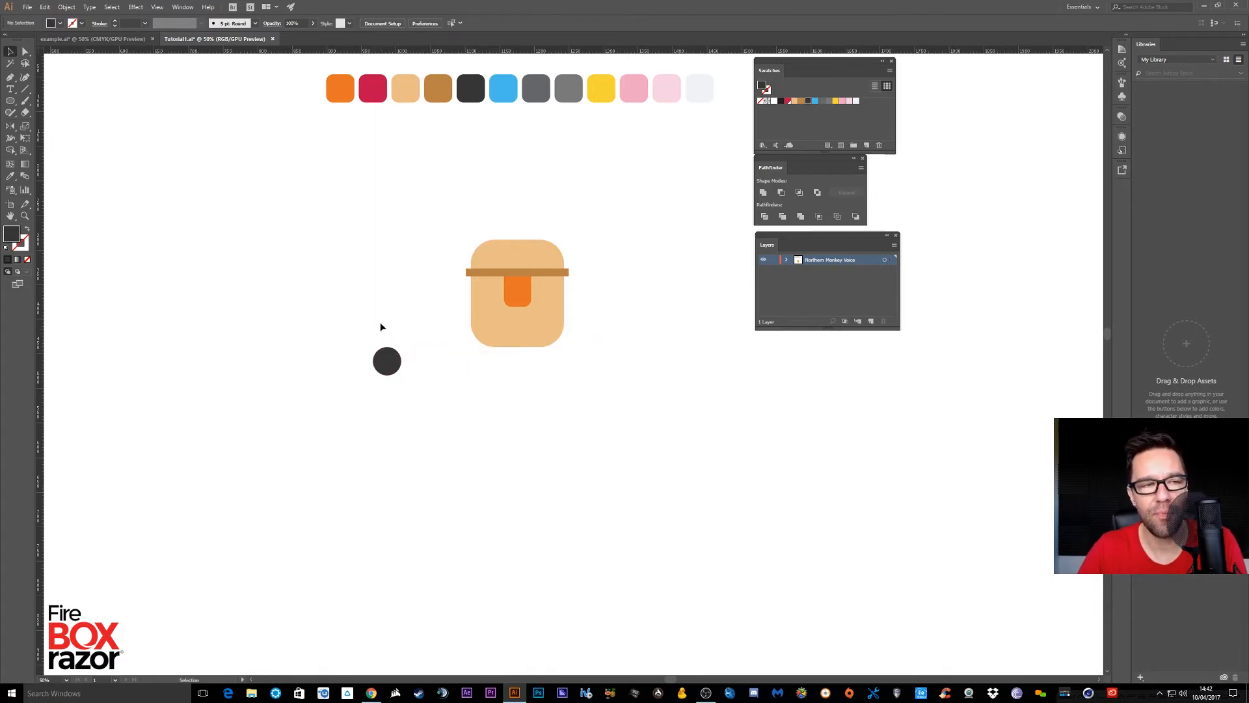
Draw a rectangle about 109 mm wide and 66 mm high covering the lower half of the dark circle
click(11, 100)
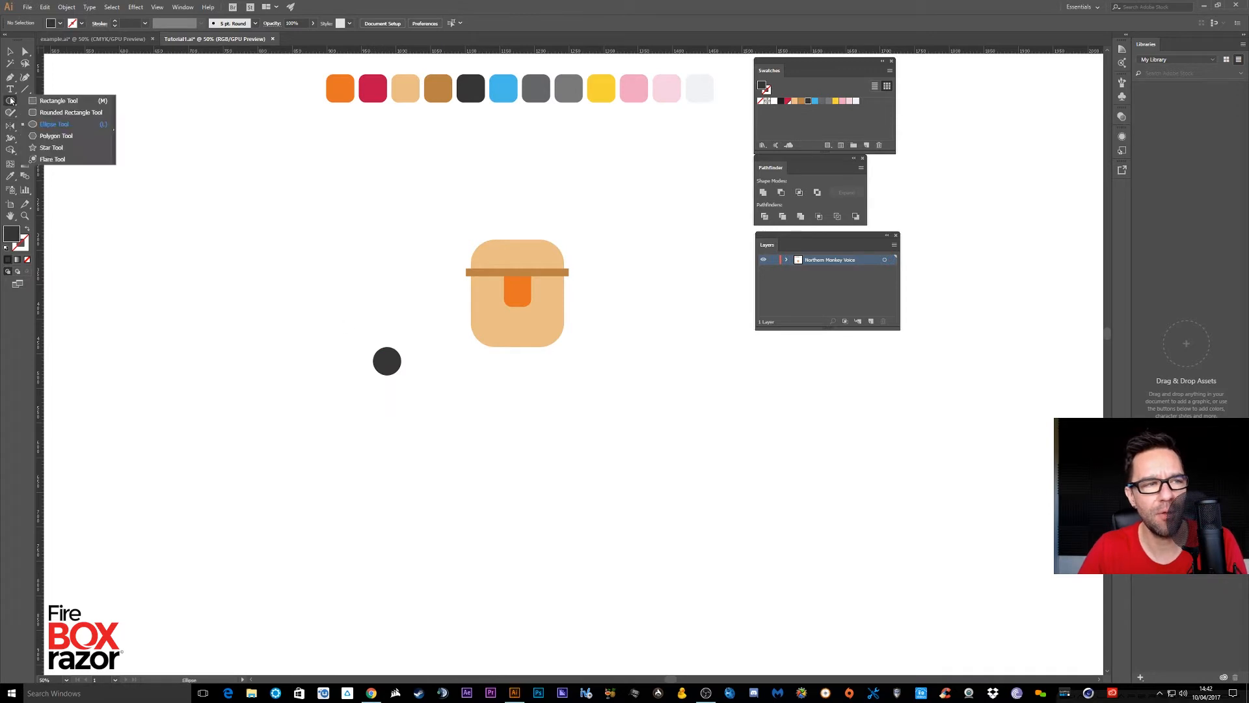
click(58, 100)
drag(424, 406, 349, 361)
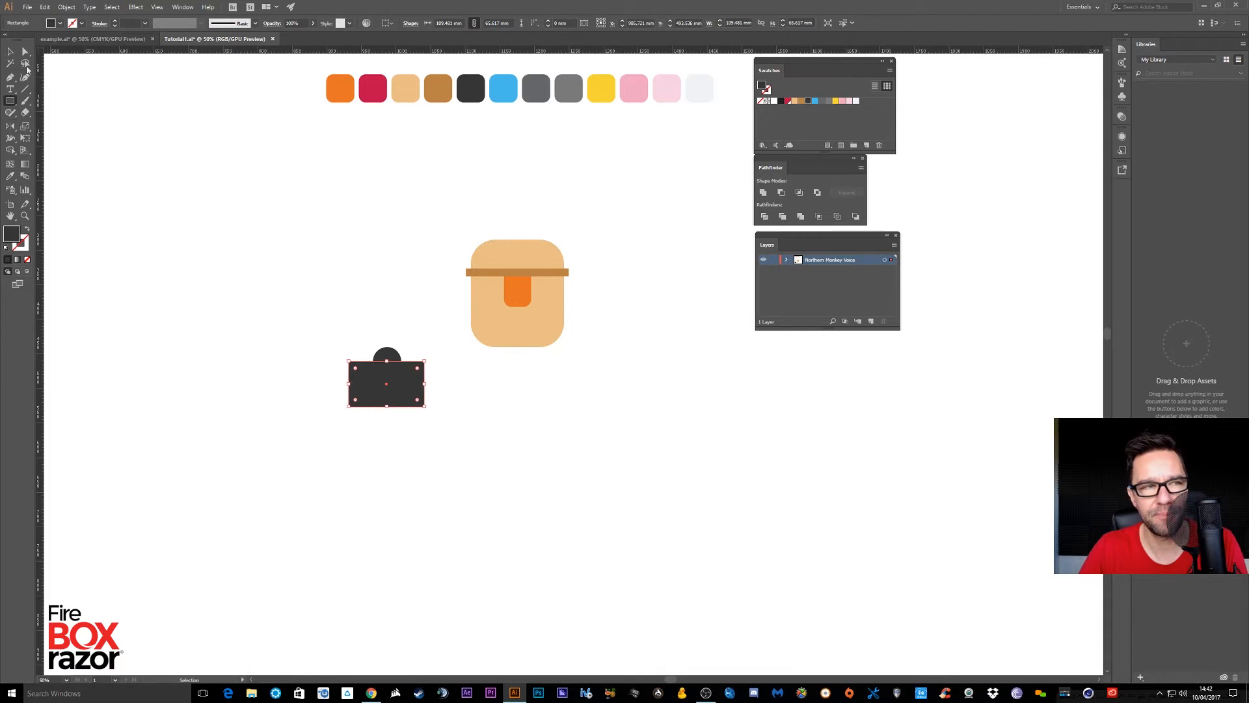
Divide the dark circle and rectangle along their overlap and ungroup the resulting pieces
click(10, 53)
drag(319, 302, 419, 434)
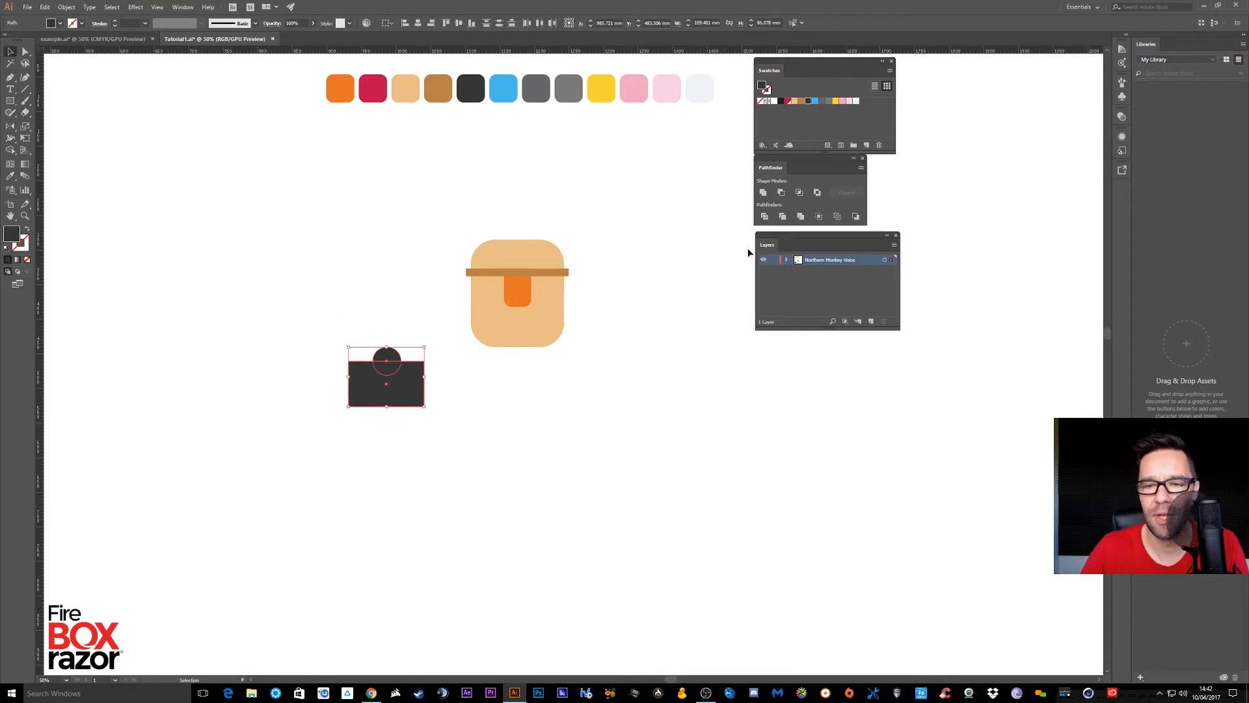
click(765, 217)
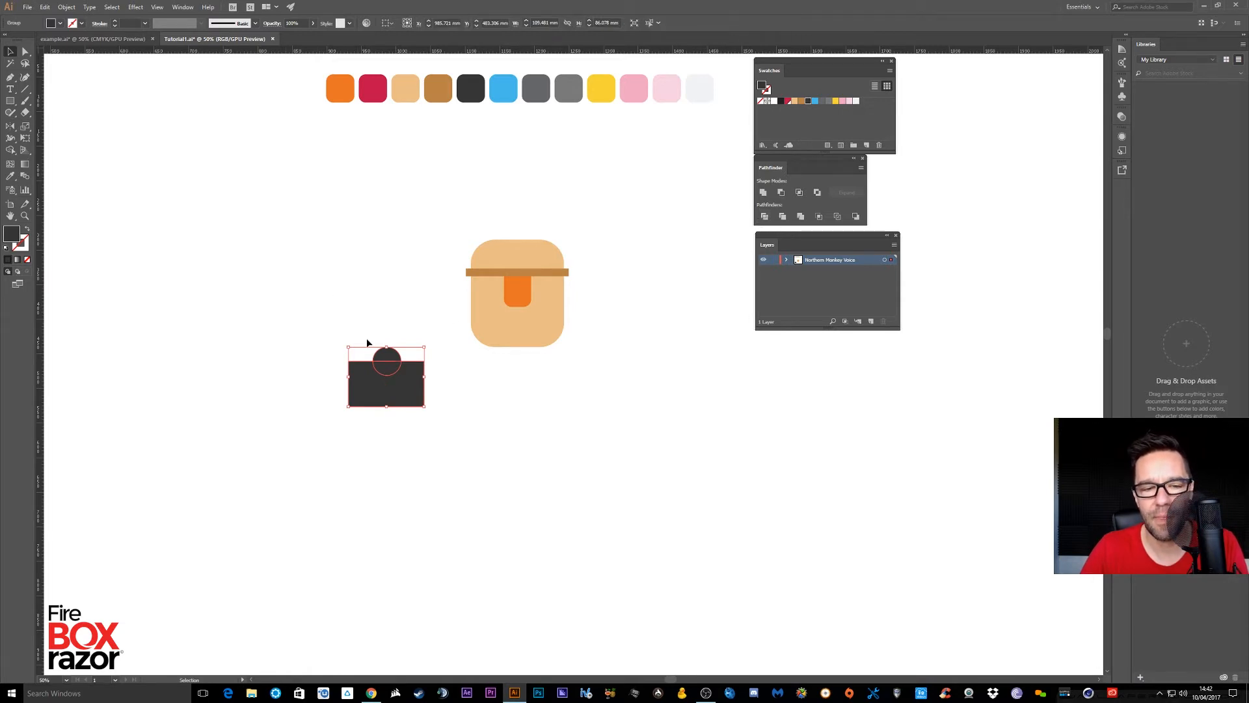
right_click(404, 384)
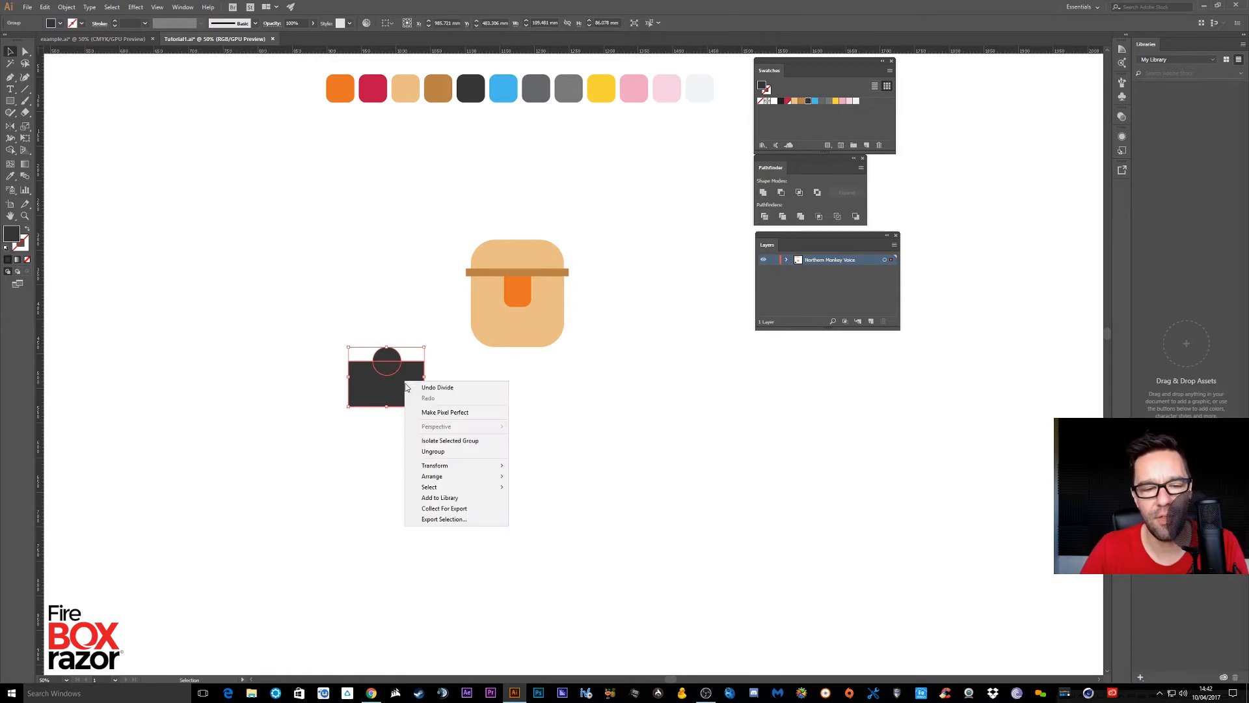
click(425, 450)
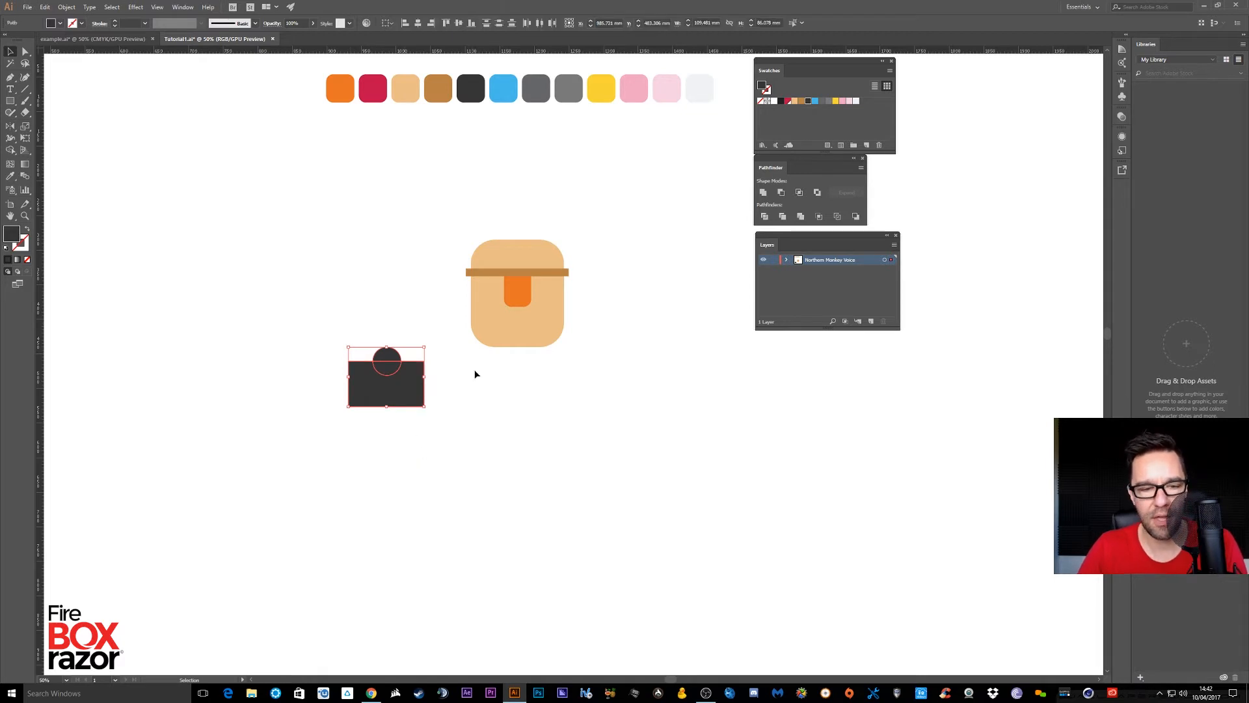
Delete the rectangle piece and the circle's lower half, keeping only the upper half circle
drag(465, 437, 338, 389)
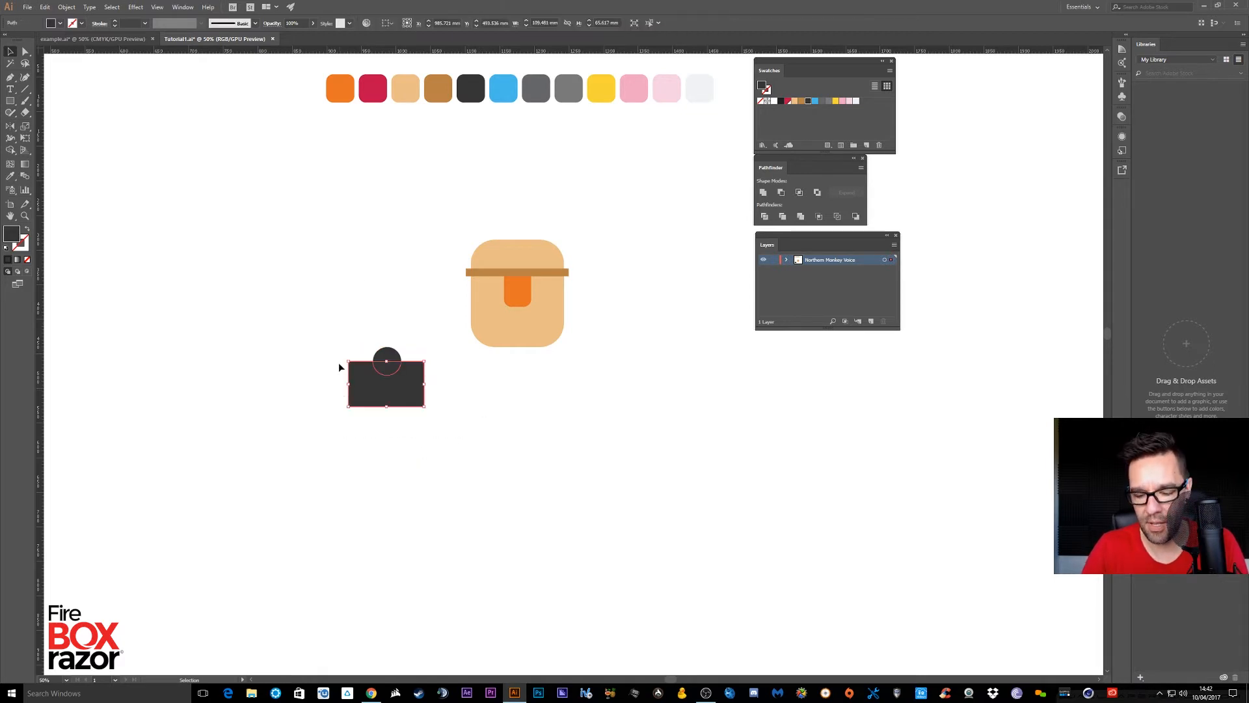
key(Delete)
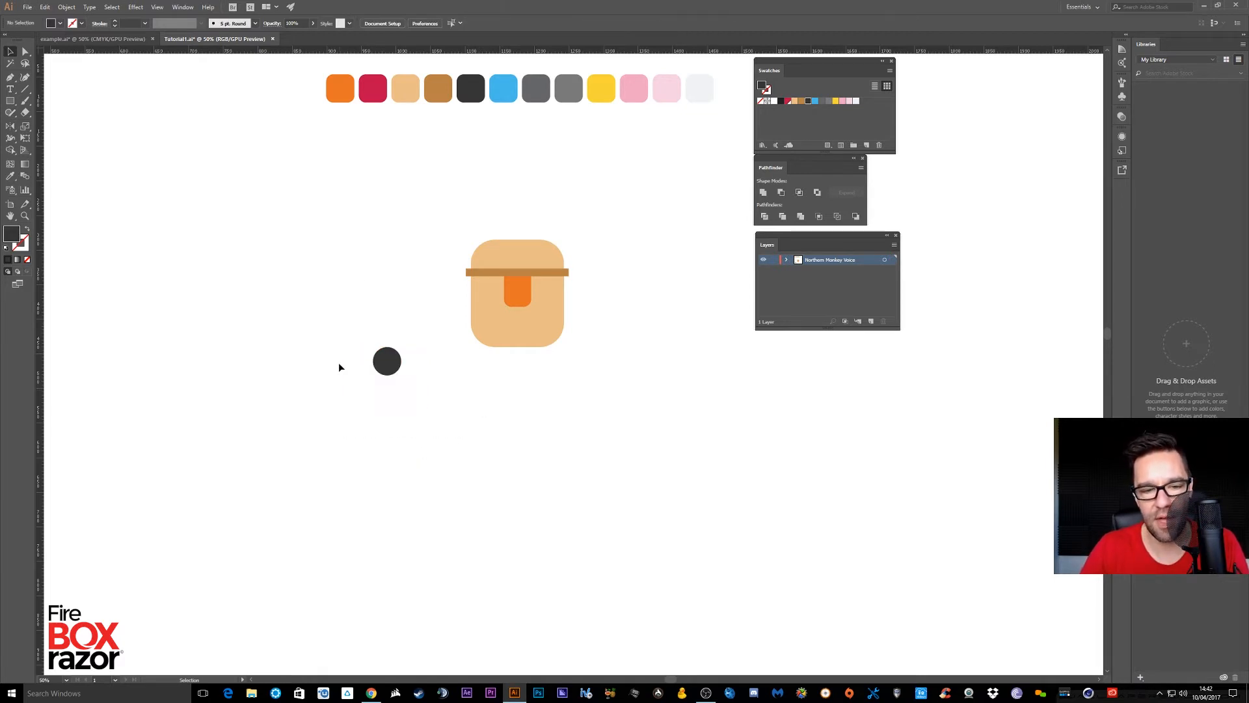
click(392, 370)
key(Delete)
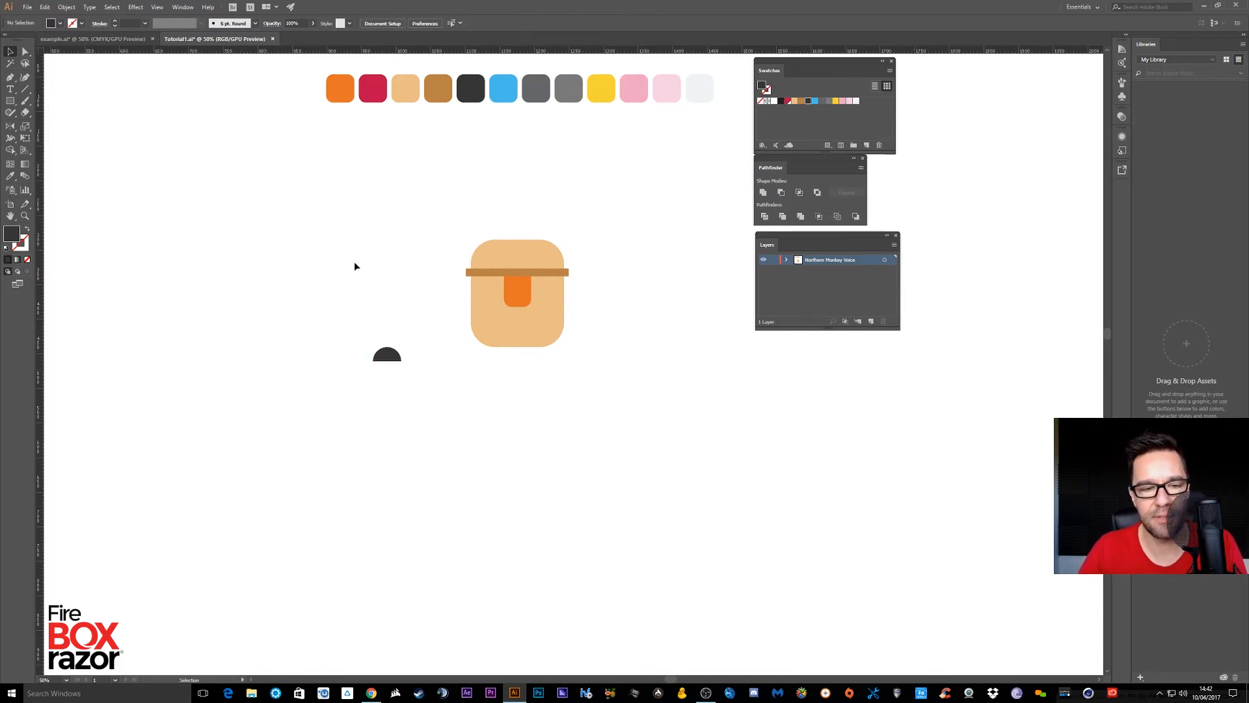
Try the dark half circle as a mouth on the lower face and move it back beside the head
drag(400, 358, 546, 327)
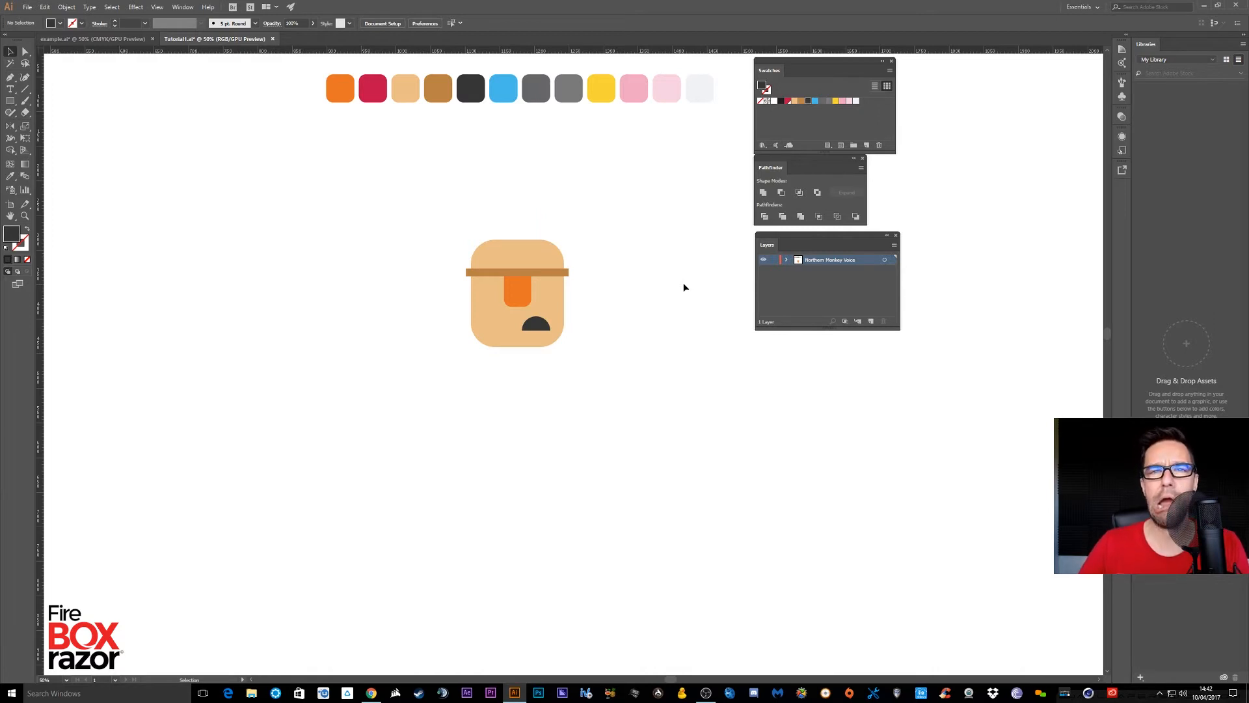
drag(540, 332, 382, 371)
Draw a circle about 63 mm across and position it over the lower right part of the dark half circle
key(ctrl+plus)
key(ctrl+plus)
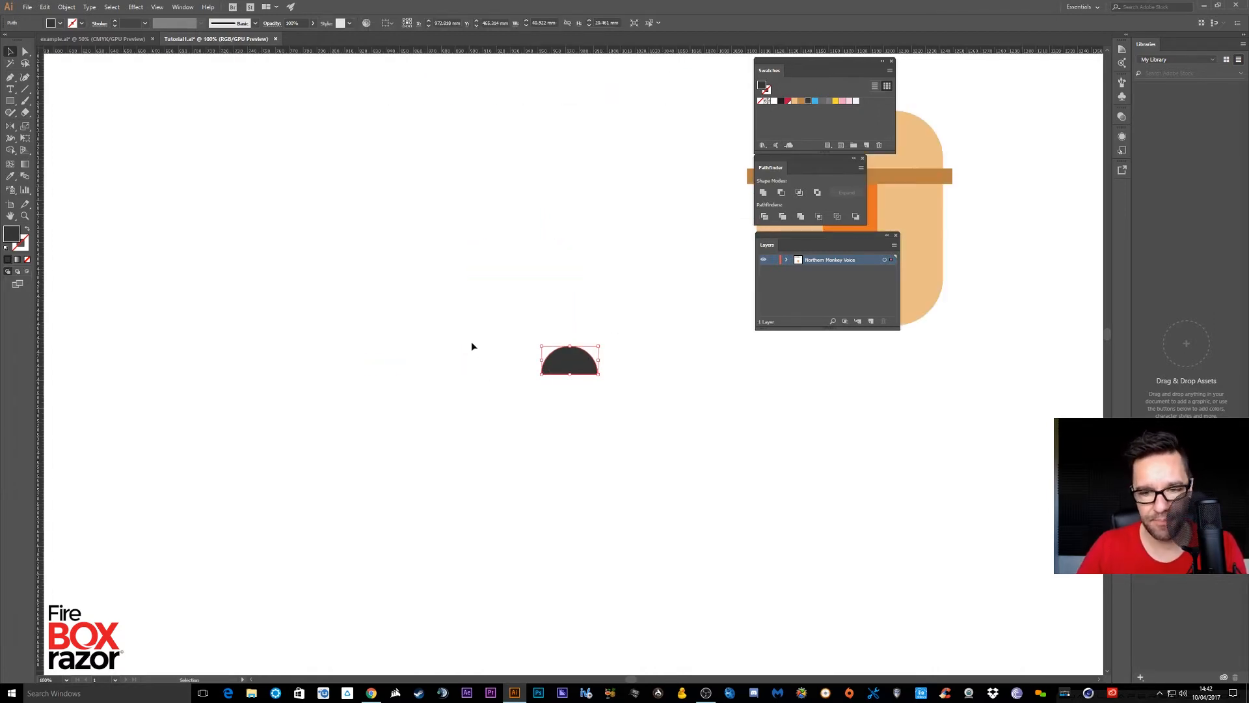
drag(575, 229, 346, 250)
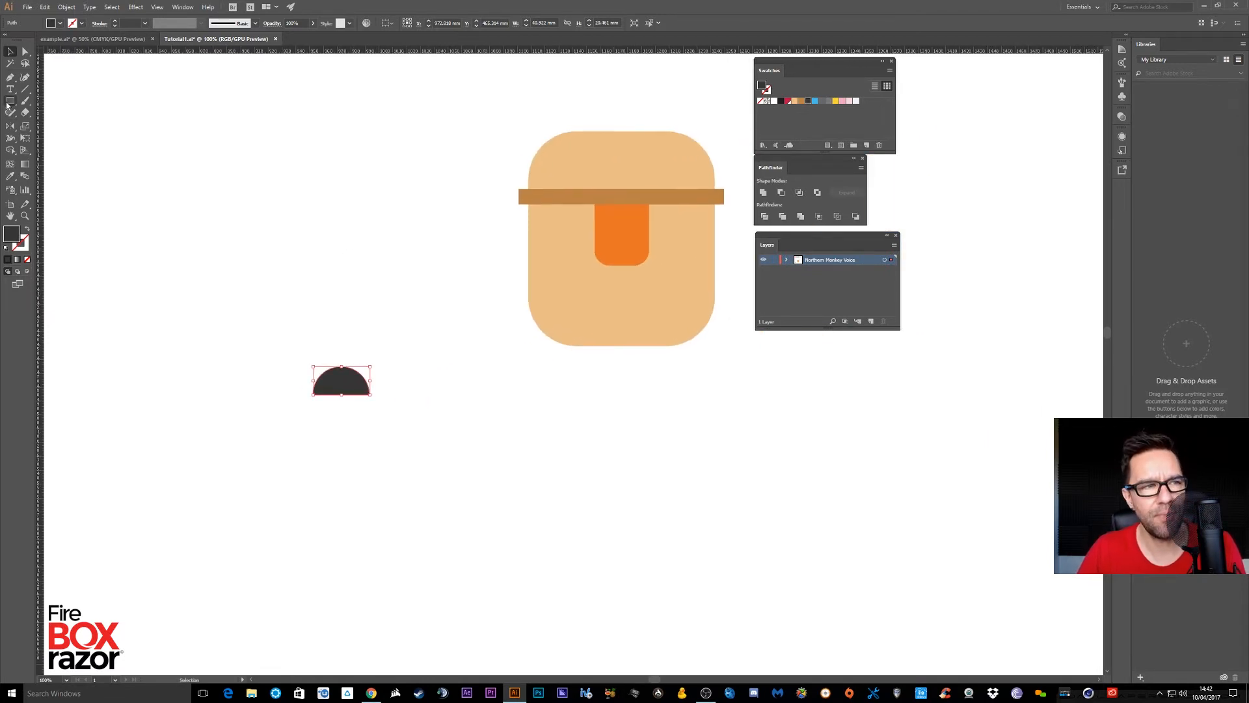
drag(10, 102, 45, 124)
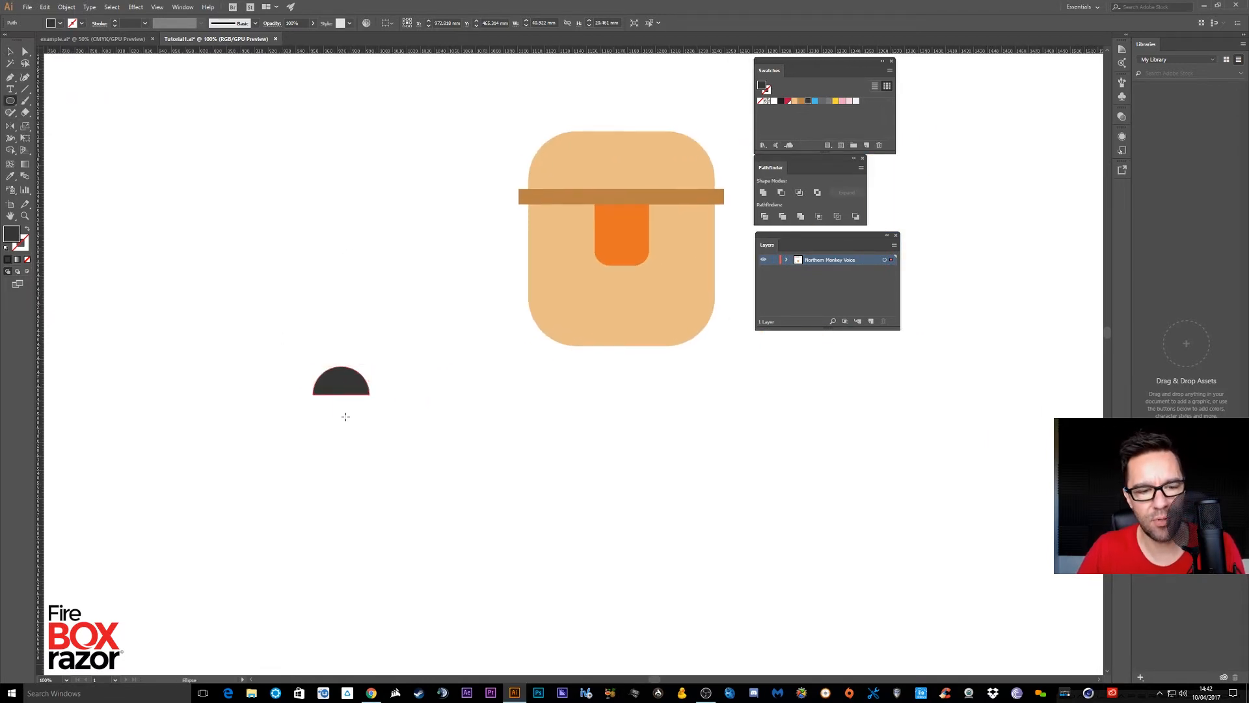
drag(364, 418, 408, 443)
click(11, 51)
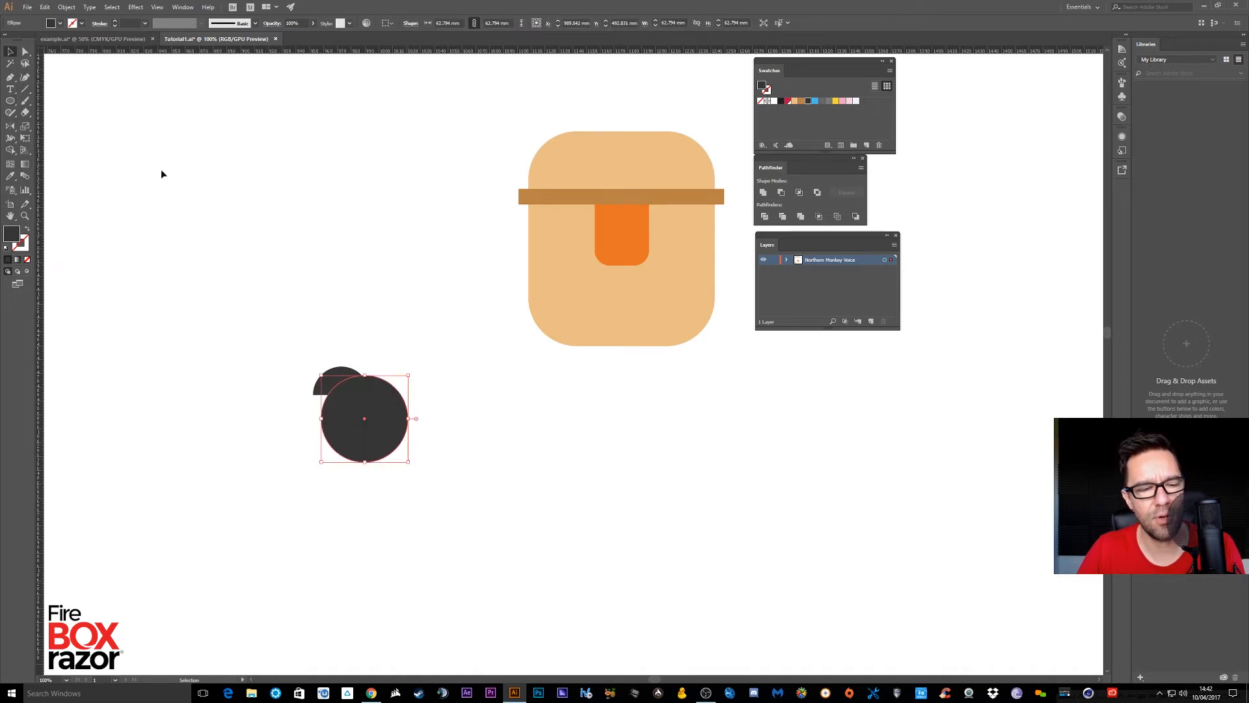
click(414, 384)
click(395, 419)
drag(396, 417, 390, 423)
click(465, 211)
Fill the large circle overlapping the half circle with the crimson palette color
drag(436, 195, 496, 312)
key(ctrl+minus)
key(ctrl+minus)
key(ctrl+minus)
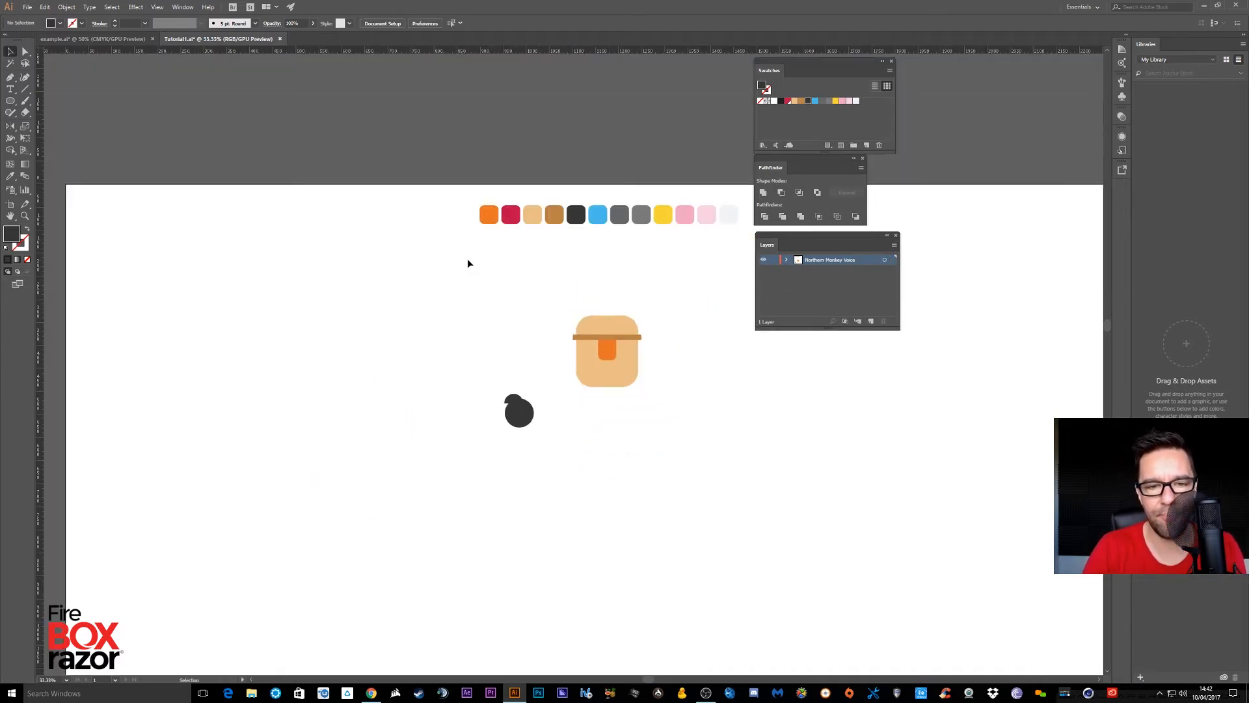
click(518, 412)
key(i)
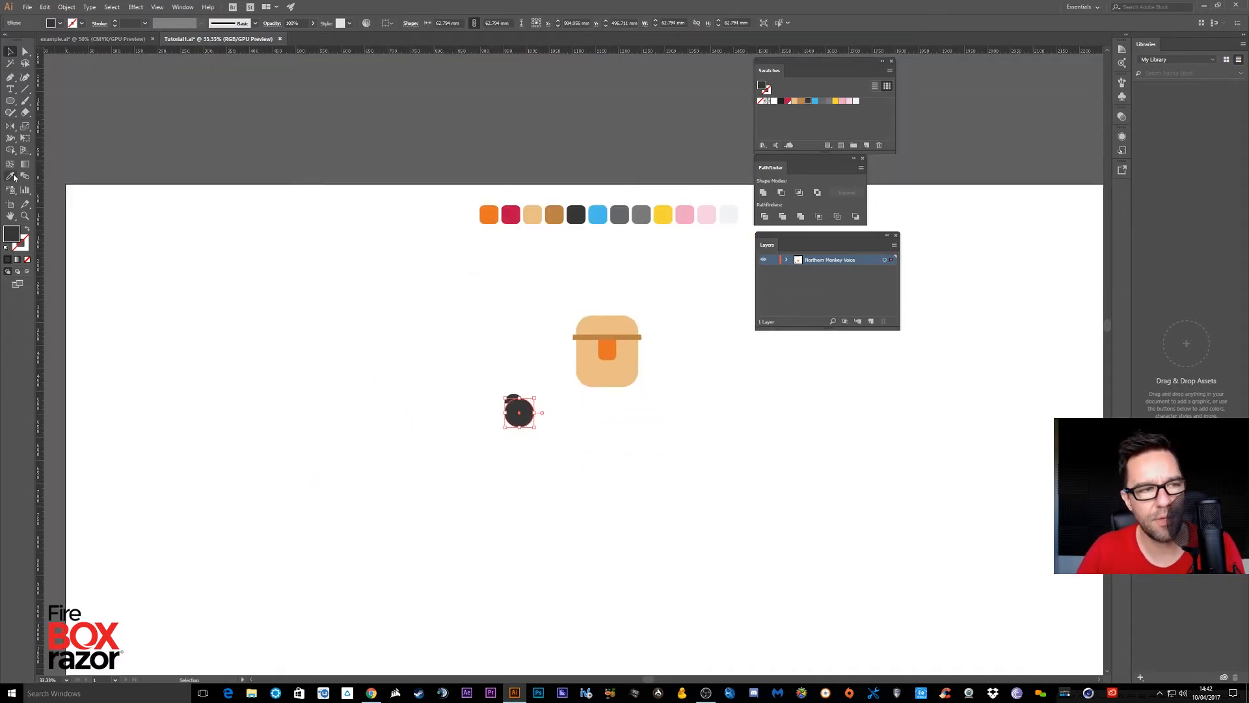
click(511, 214)
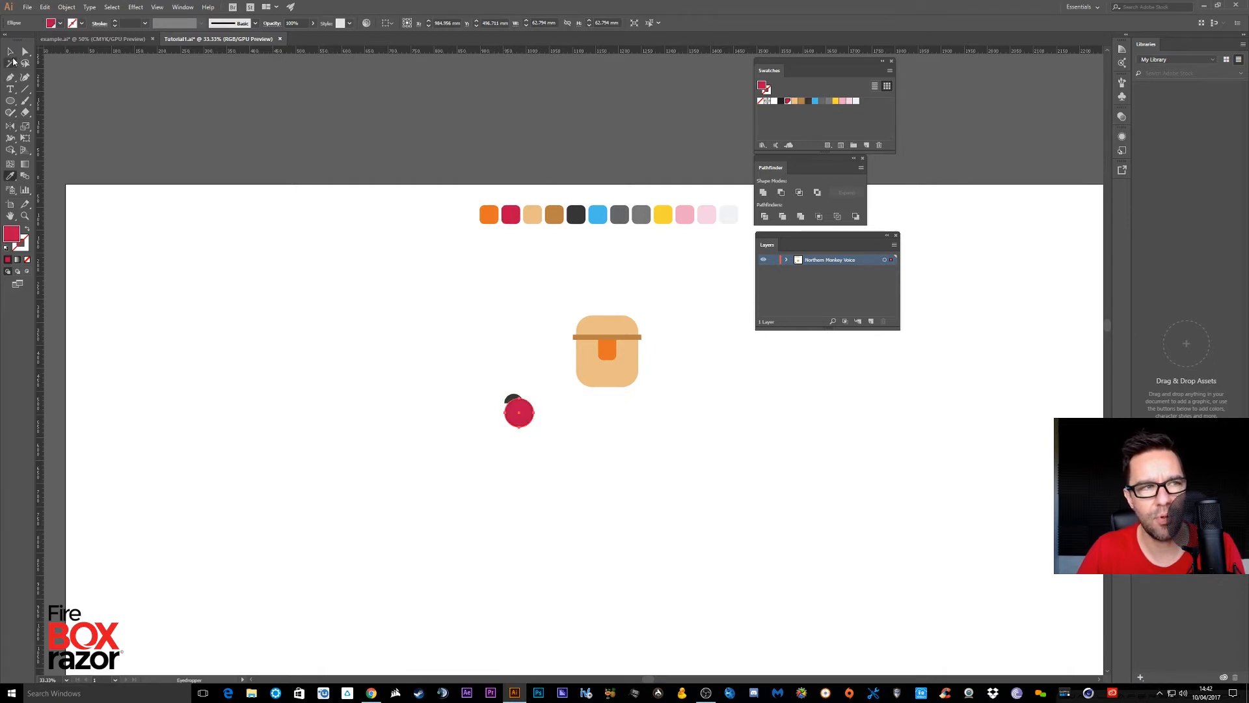
click(12, 51)
click(494, 362)
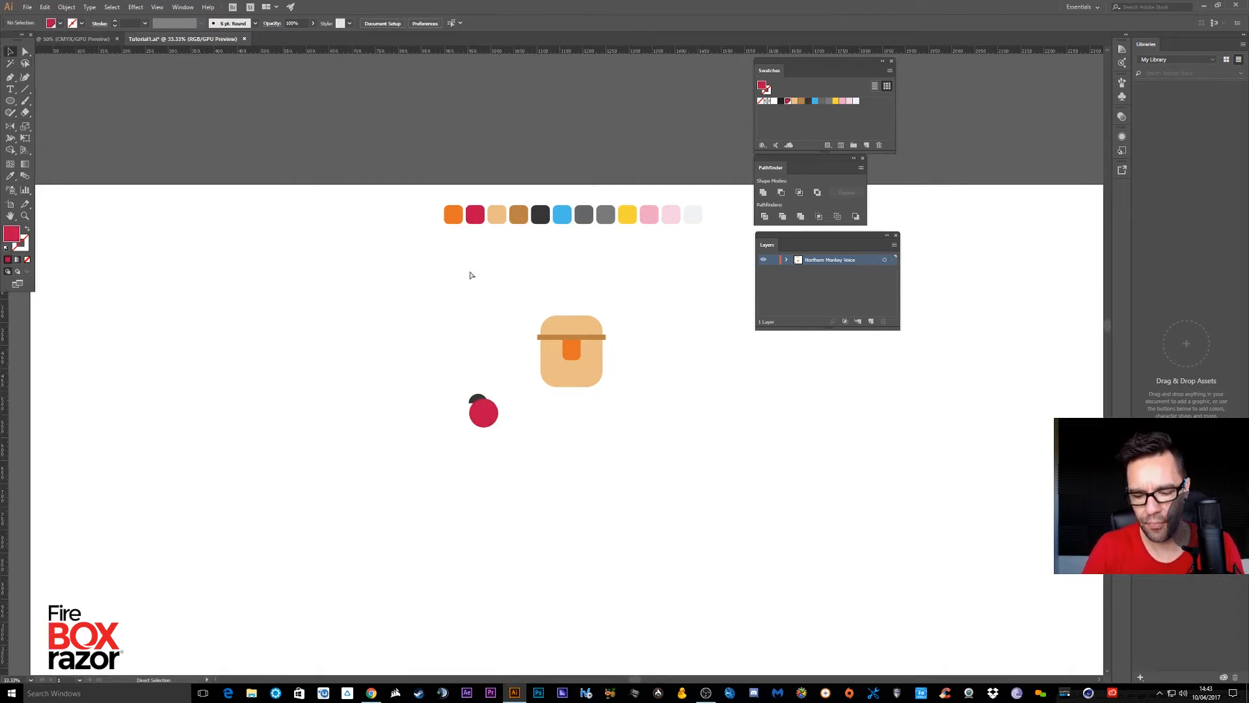
Divide the dark half circle and crimson circle along their overlap and ungroup the resulting pieces
key(ctrl+1)
mouse_move(371, 333)
mouse_down()
mouse_move(485, 240)
mouse_move(550, 470)
mouse_up()
click(765, 217)
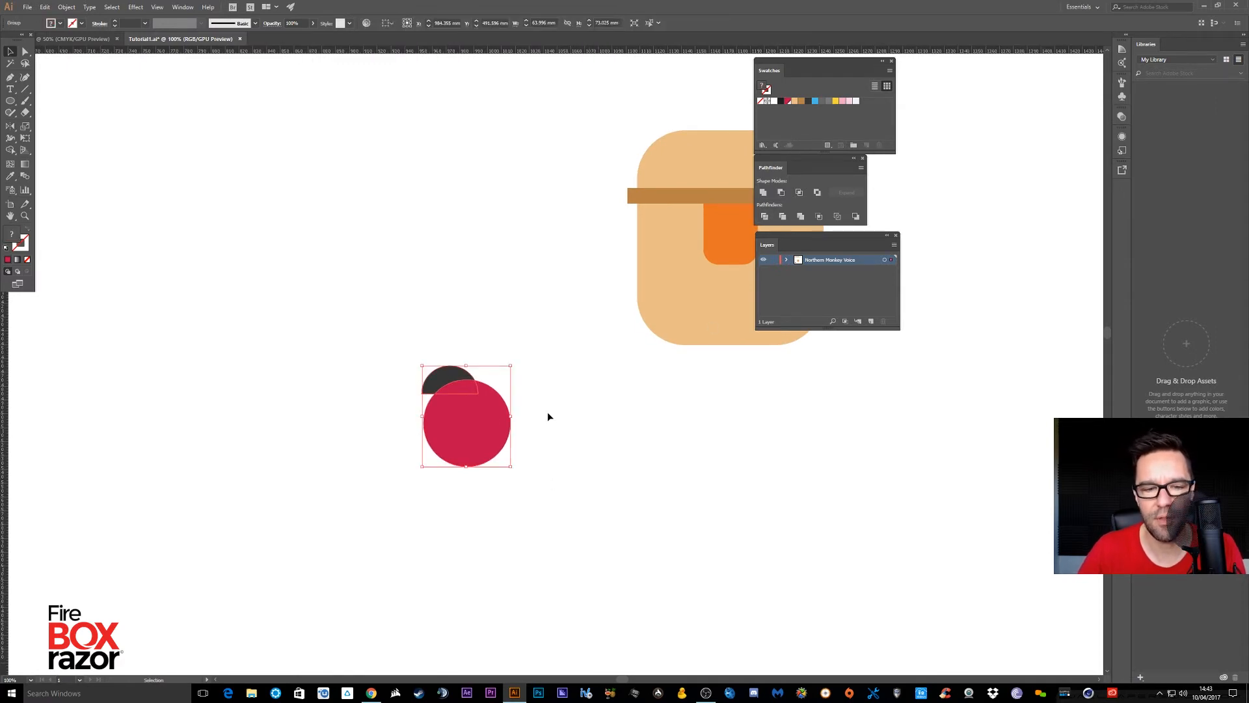
right_click(479, 428)
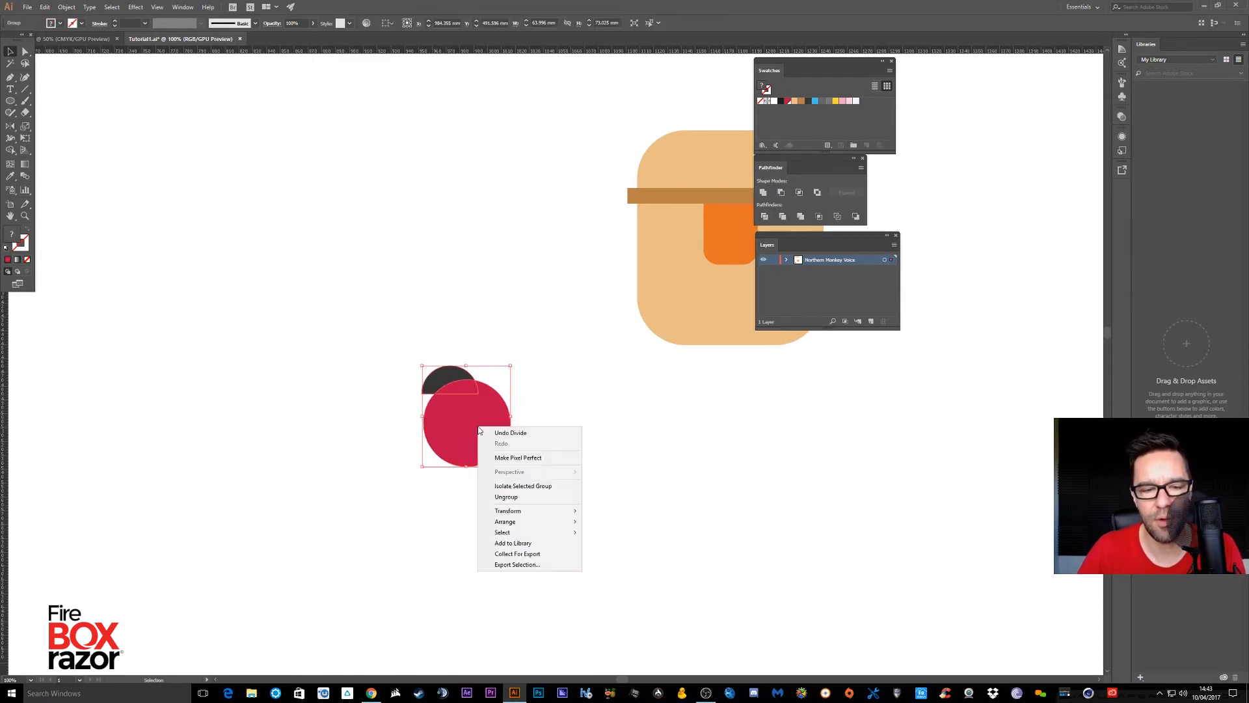
click(525, 497)
Delete the crimson piece outside the half circle, keeping the crimson tongue inside the dark mouth
click(599, 423)
click(483, 432)
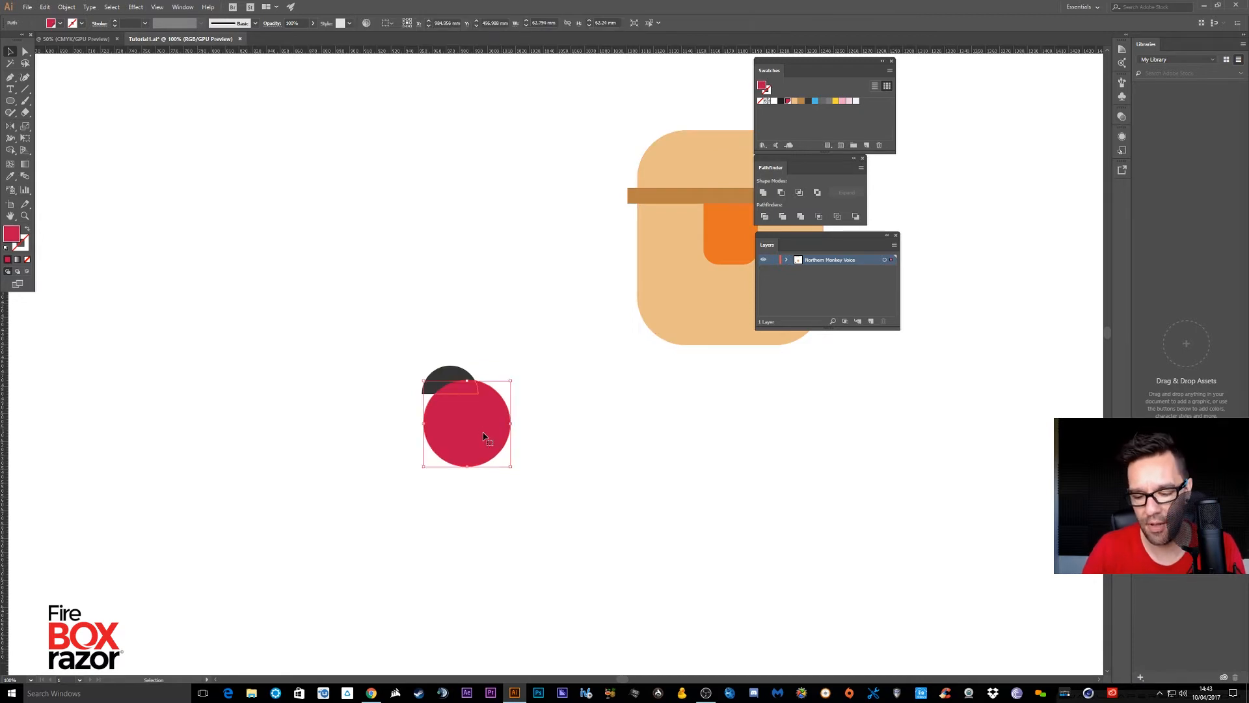
key(Delete)
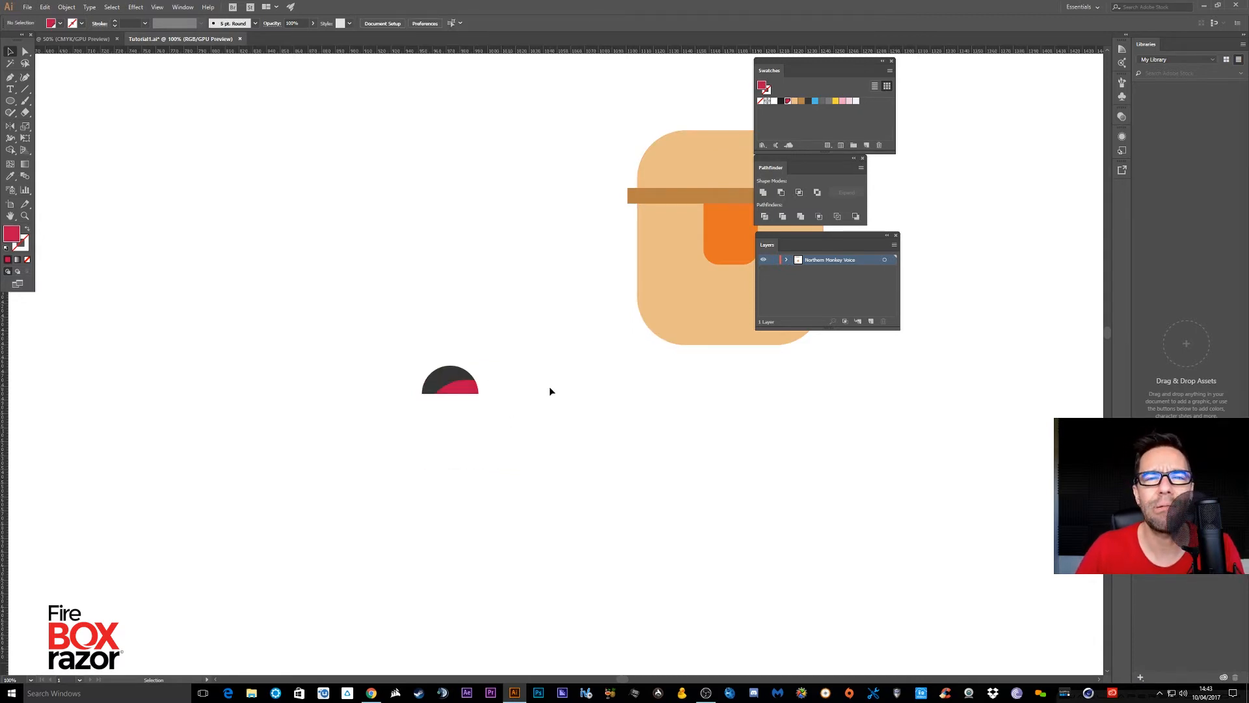
Draw a narrow upright rounded rectangle about 9 by 20 mm in the empty space between the mouth and the head
scroll(486, 317, right, 3)
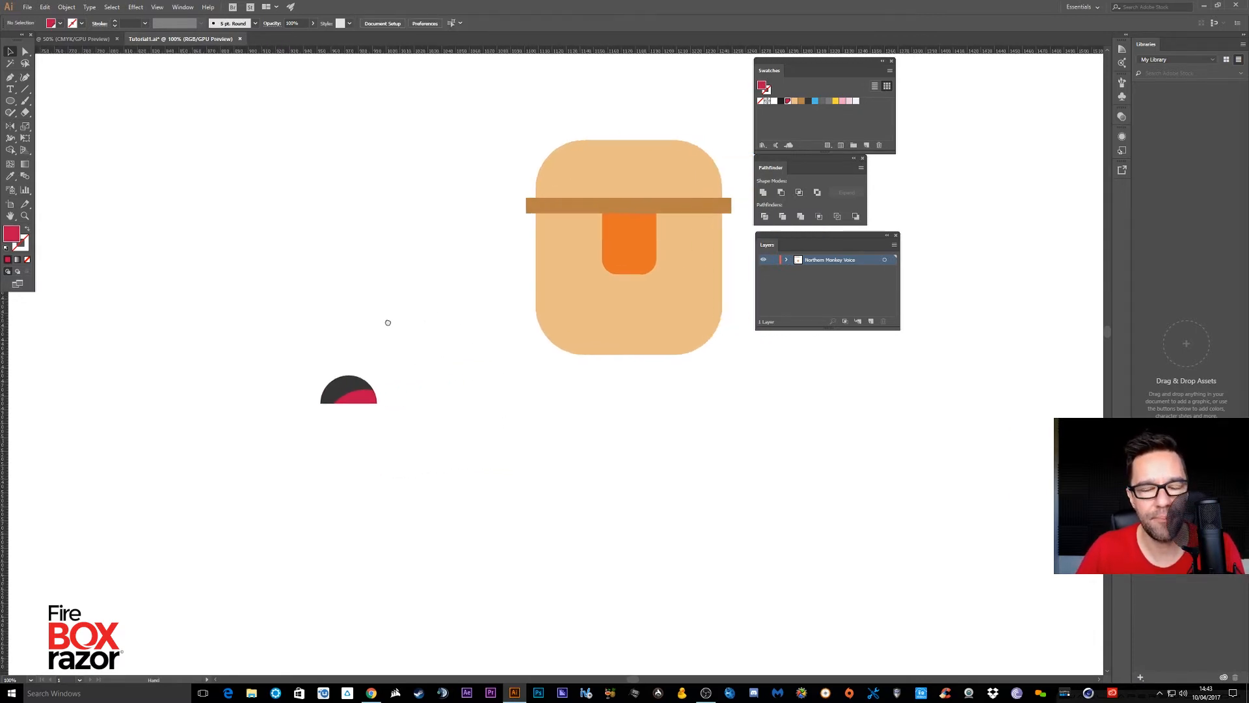
drag(448, 252, 445, 248)
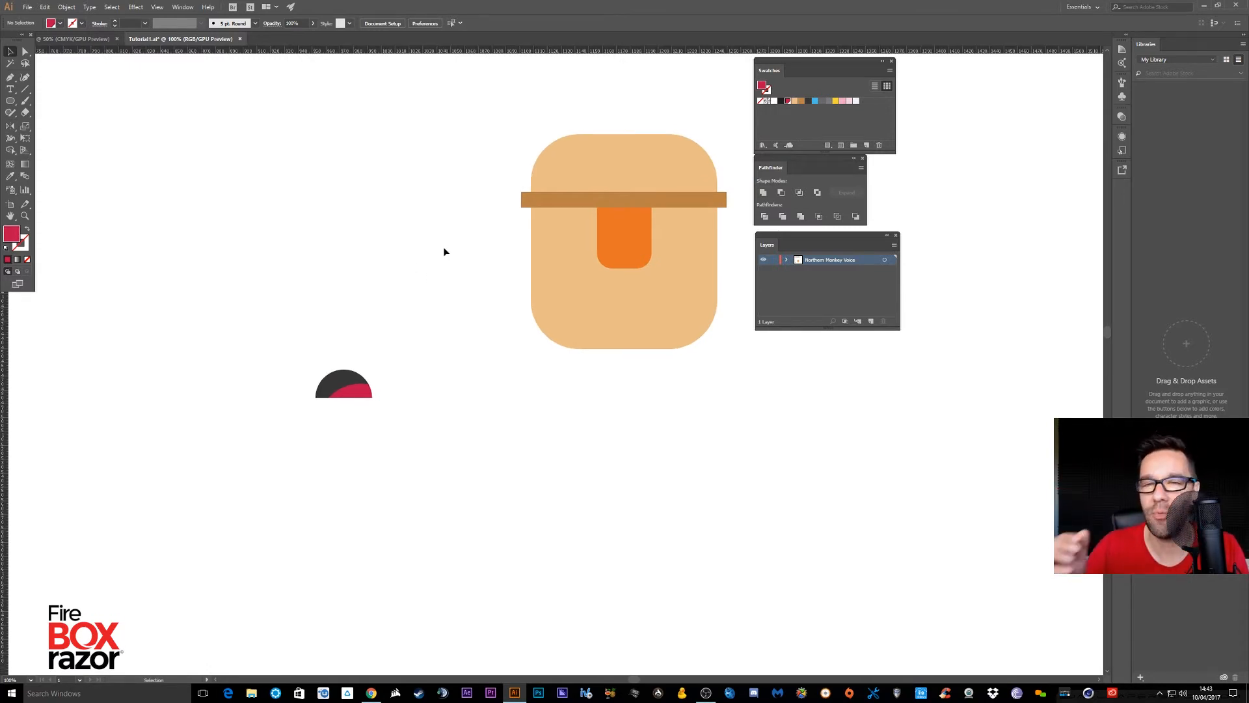
click(11, 101)
click(40, 115)
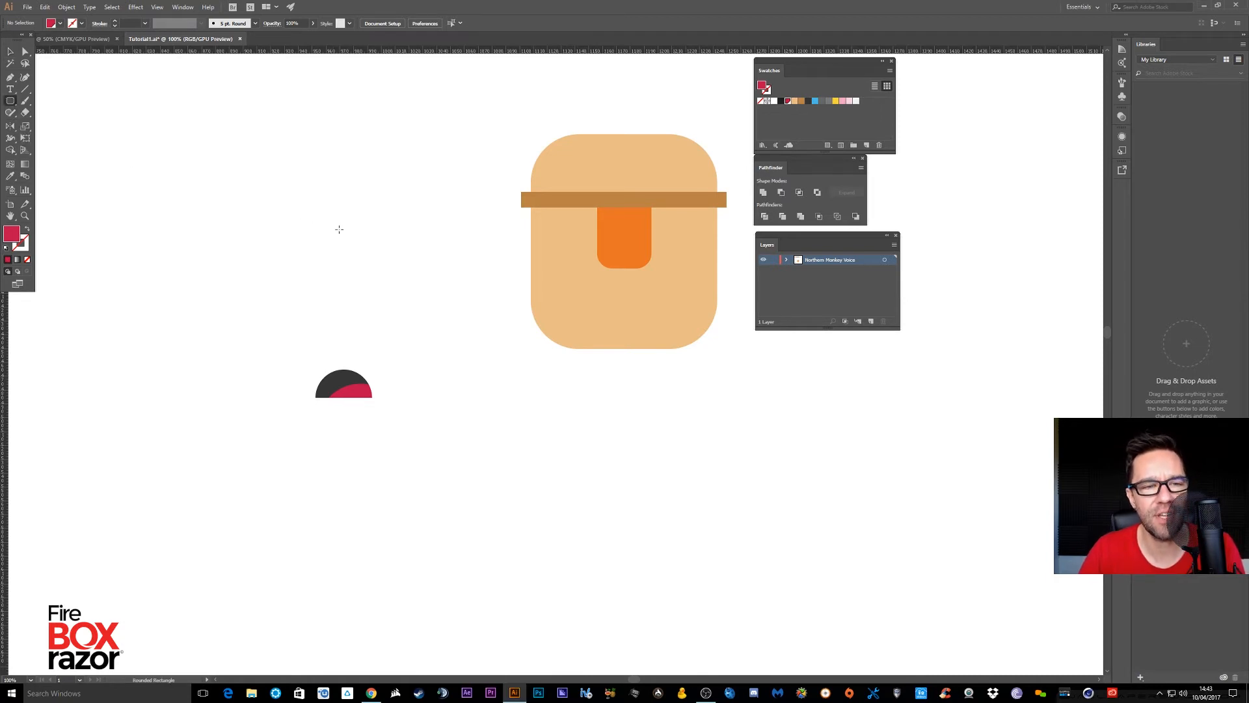
drag(402, 258, 414, 284)
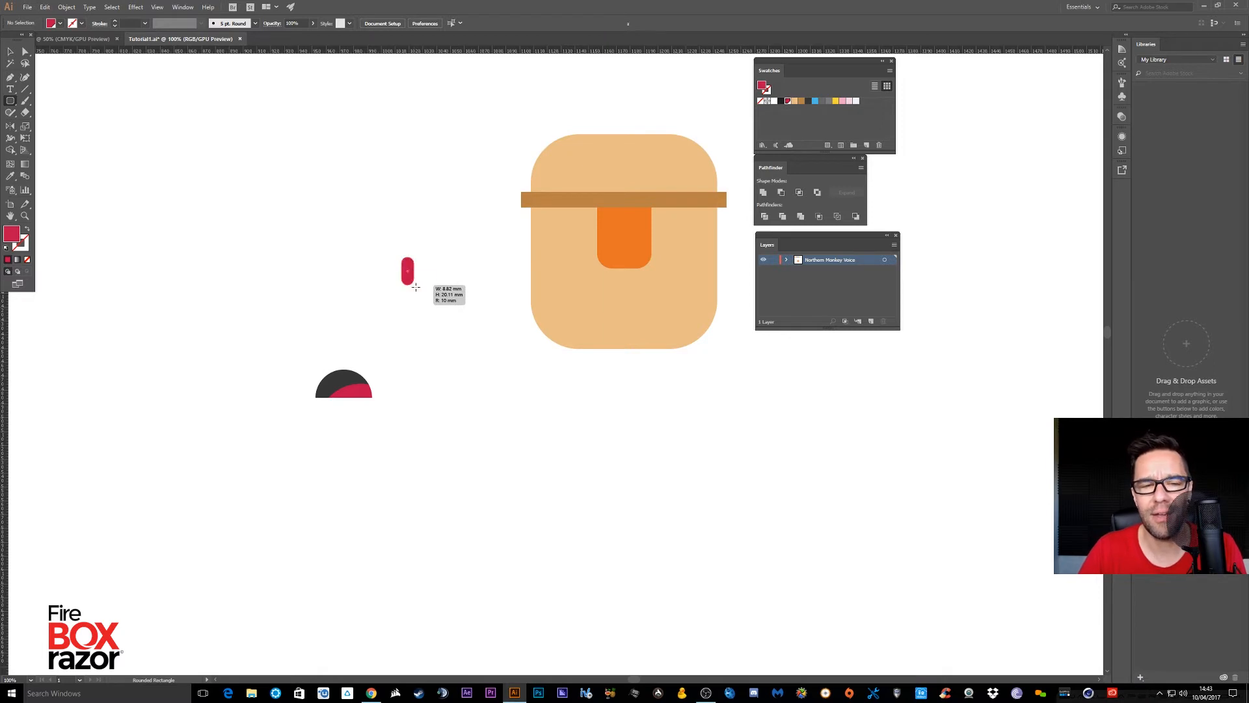
click(10, 51)
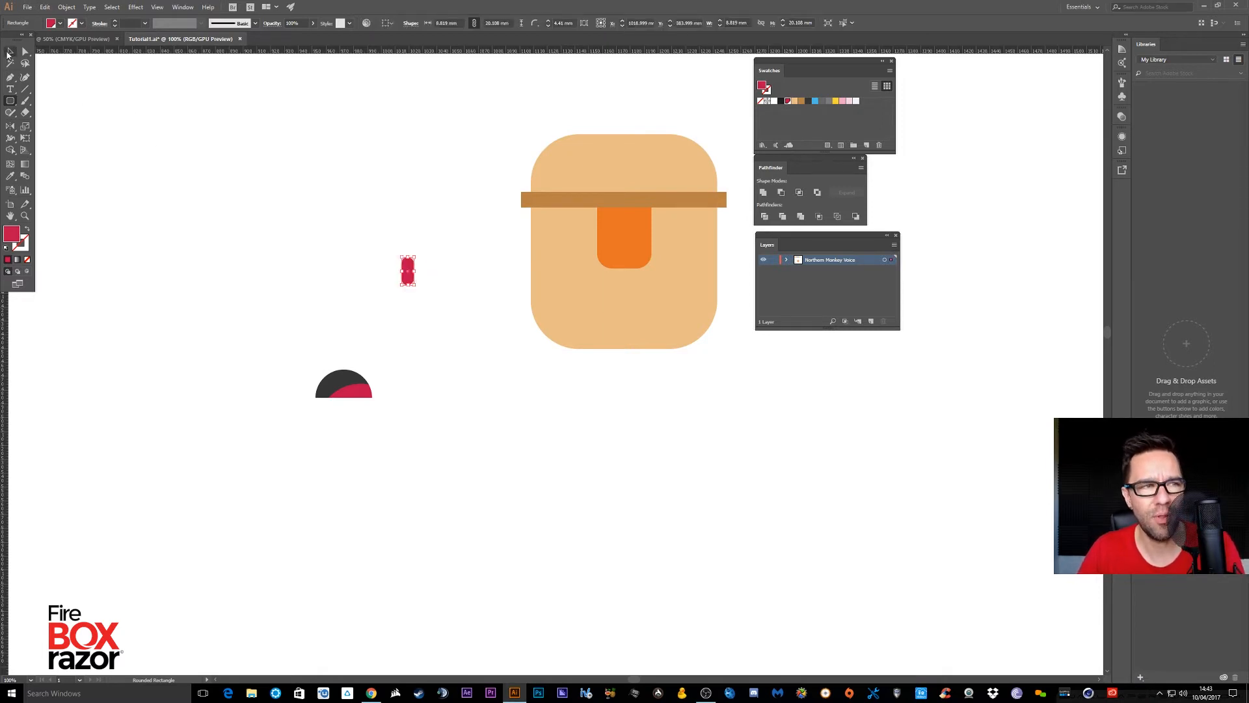
Fill the small rounded rectangle with the off-white palette color without a stroke, and check that palette swatch's color values
click(27, 229)
click(6, 247)
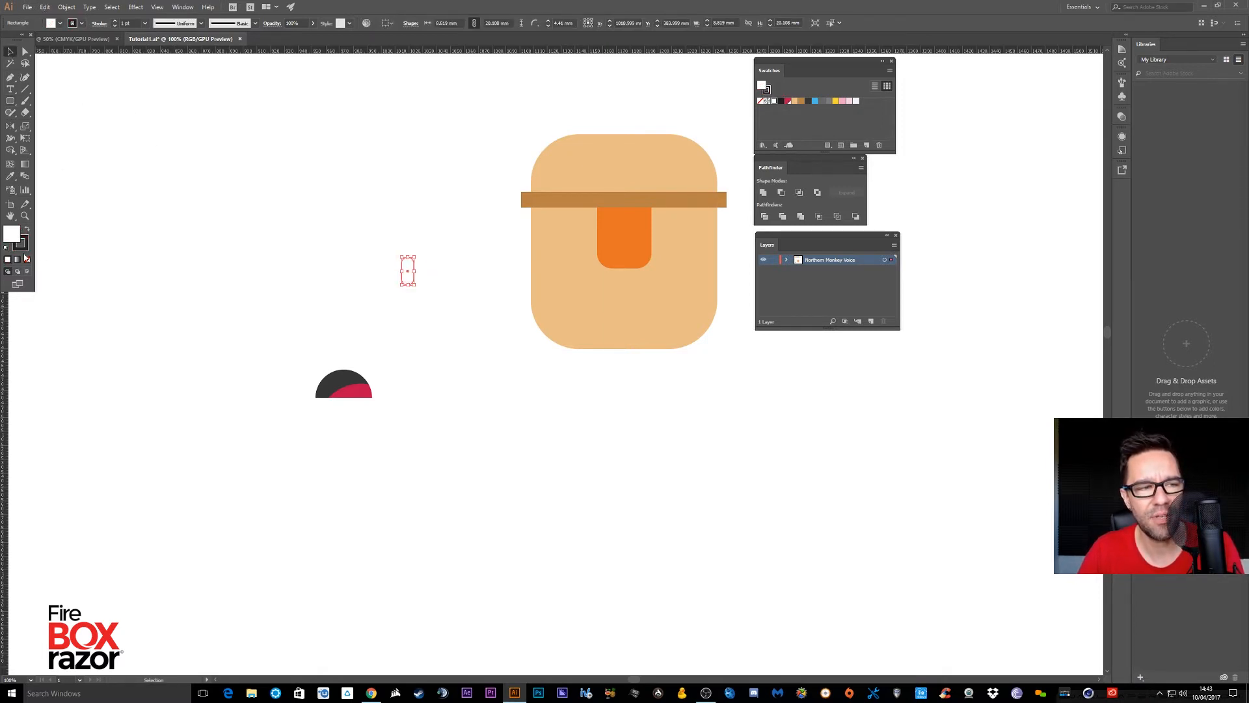
click(27, 260)
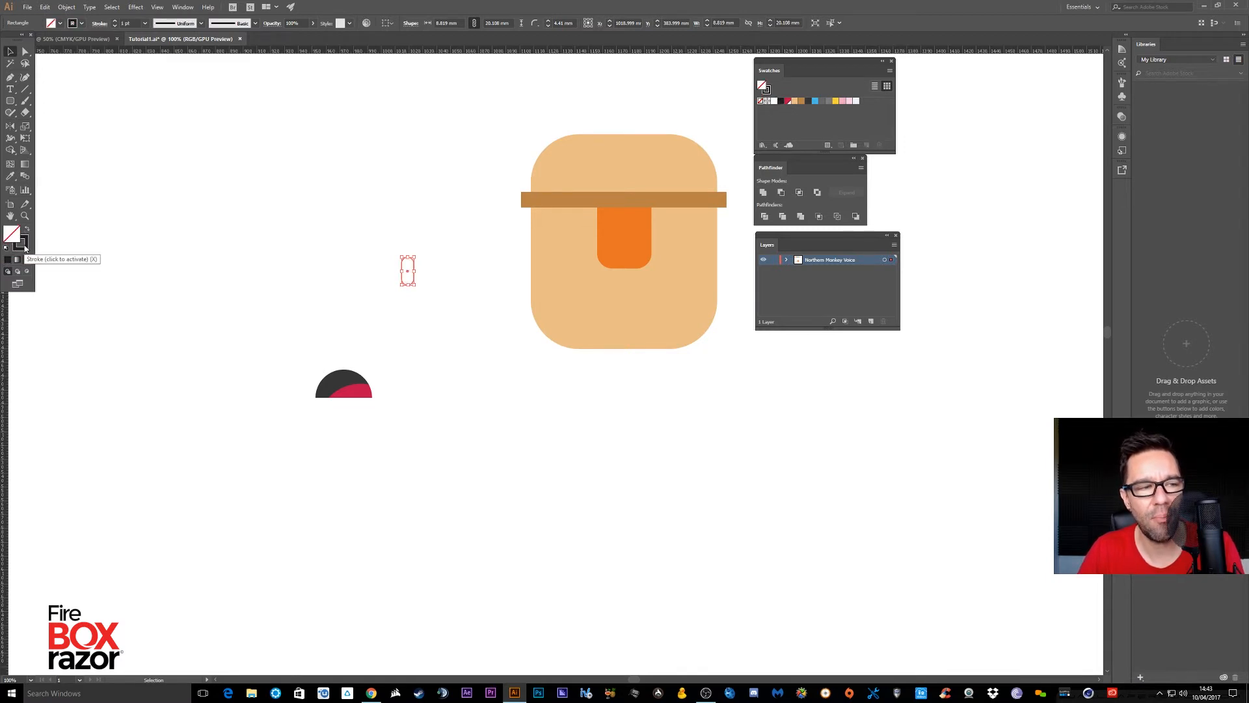
click(27, 229)
drag(380, 192, 402, 311)
key(ctrl+minus)
key(ctrl+minus)
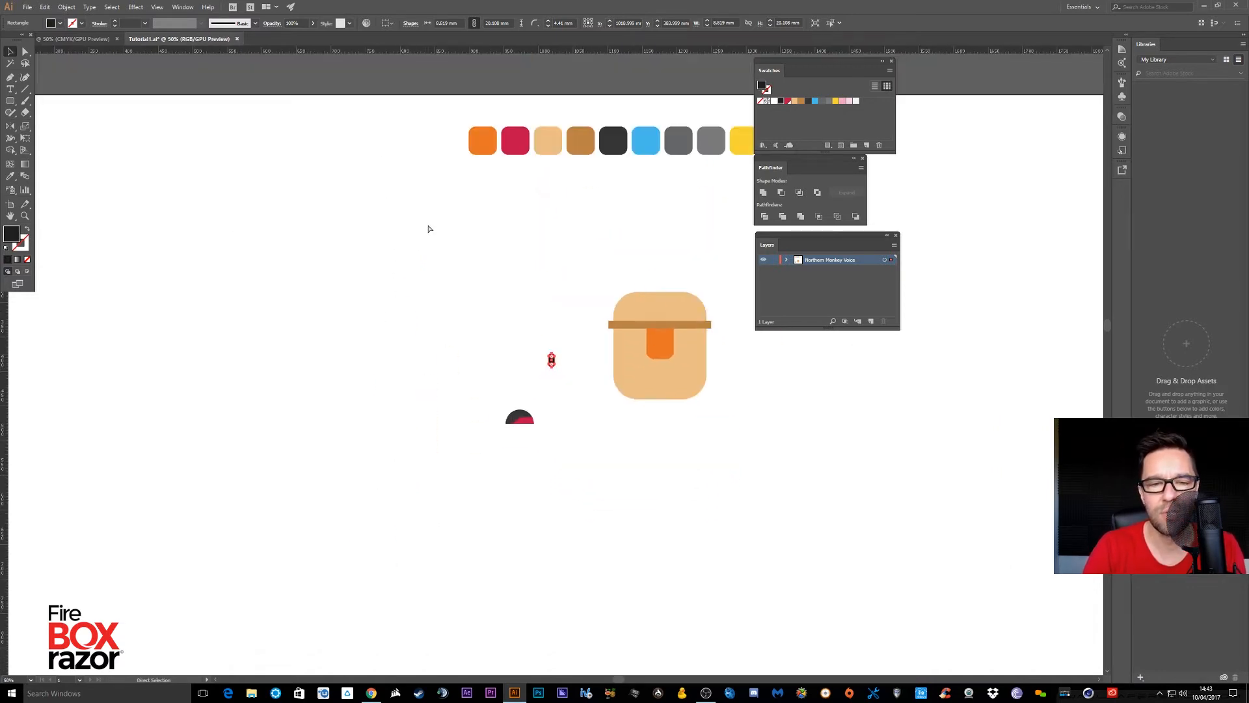
drag(567, 271, 441, 273)
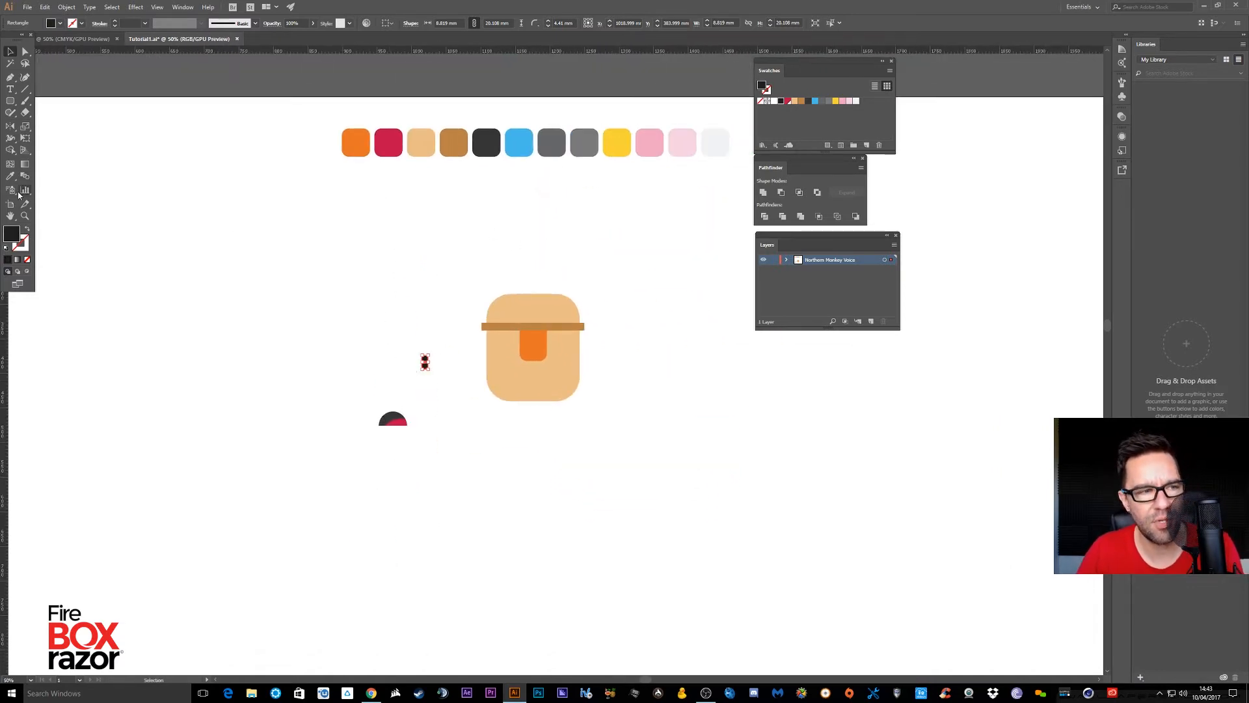
click(10, 175)
click(719, 140)
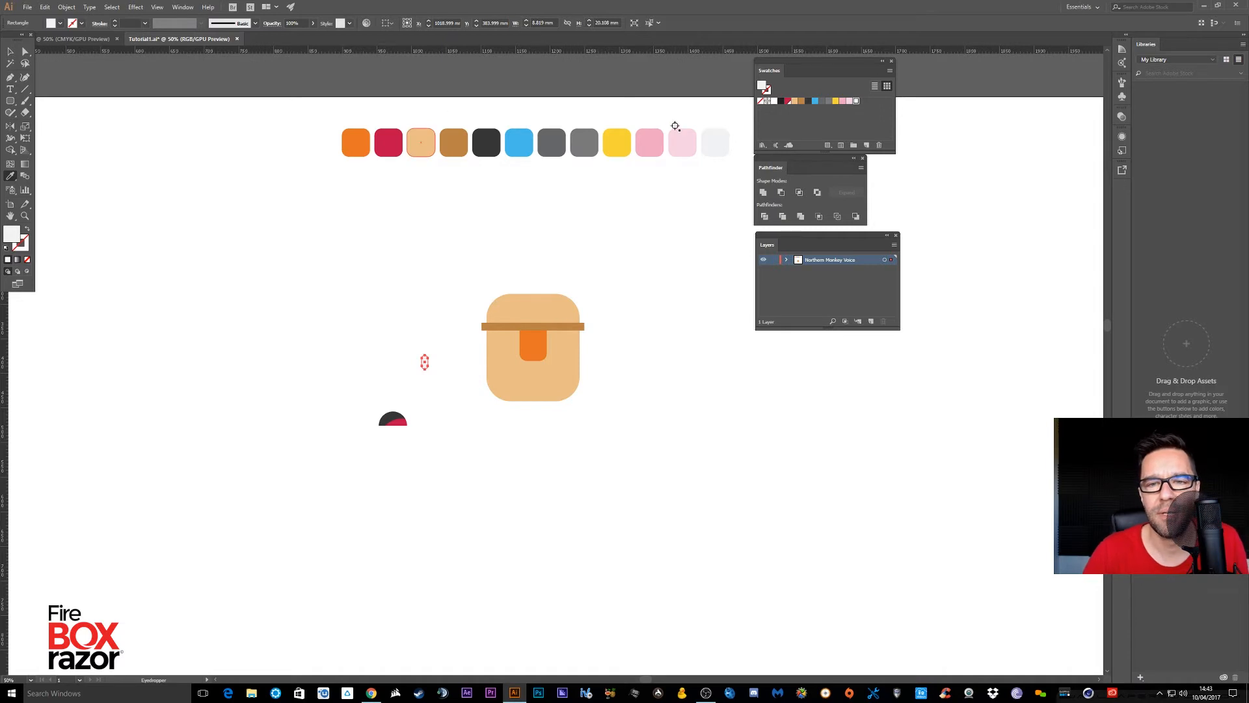
click(11, 51)
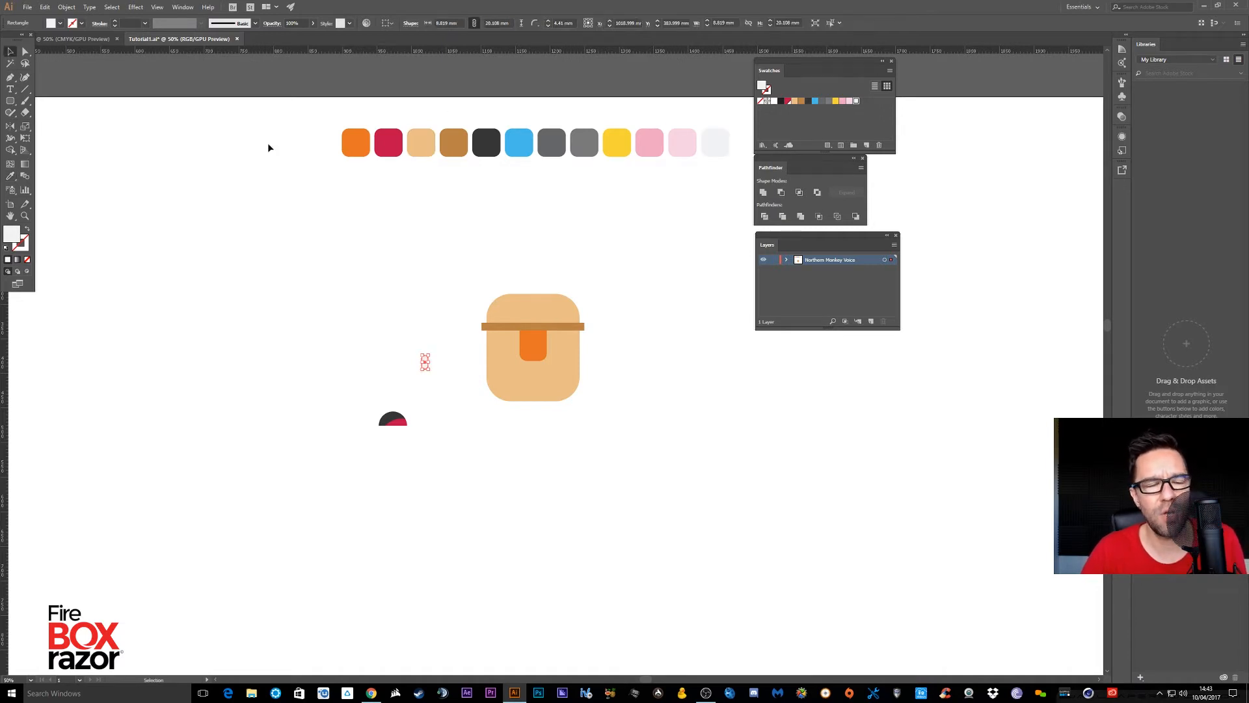
click(715, 142)
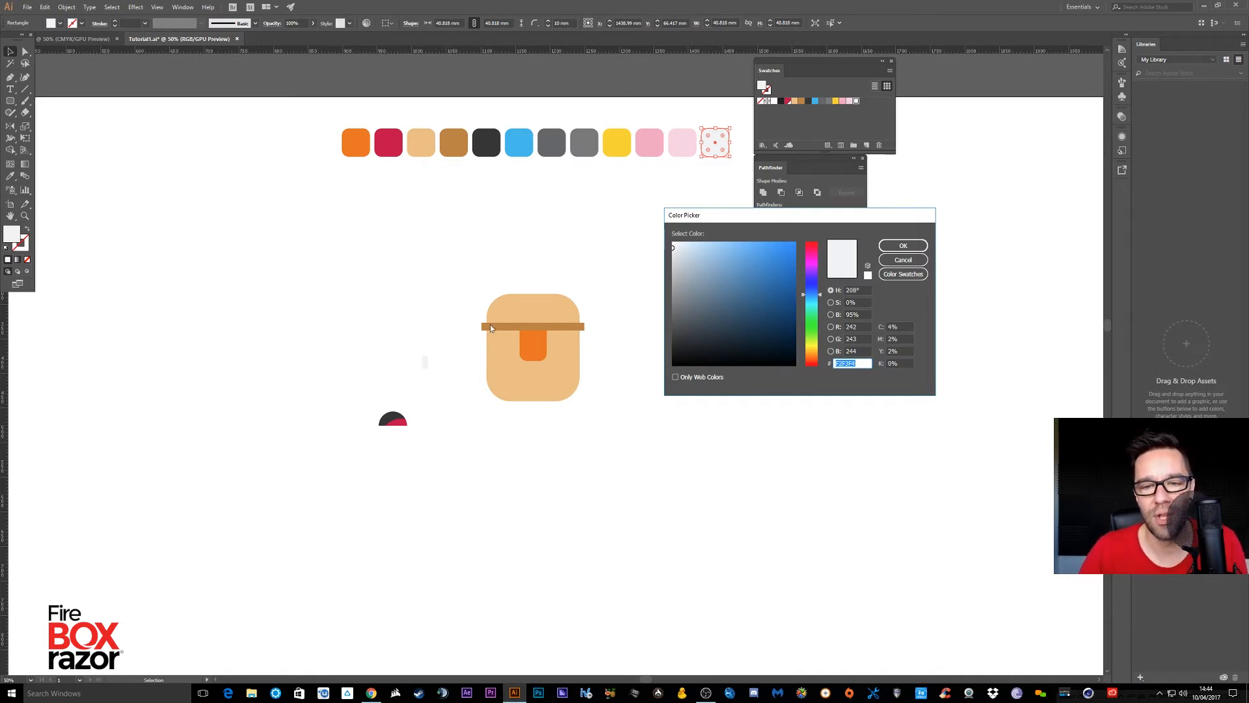
click(903, 245)
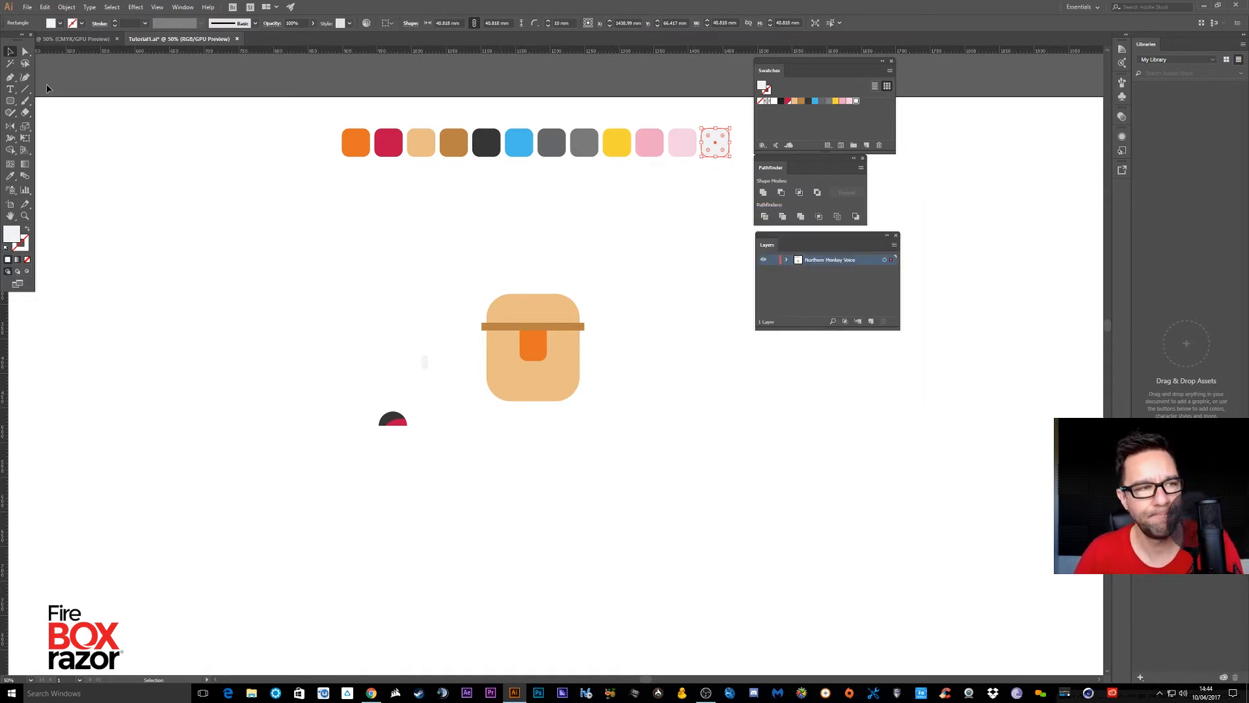
Reselect the off-white rounded rectangle using outline view and move it over the upper left edge of the dark mouth as a tooth
key(ctrl+y)
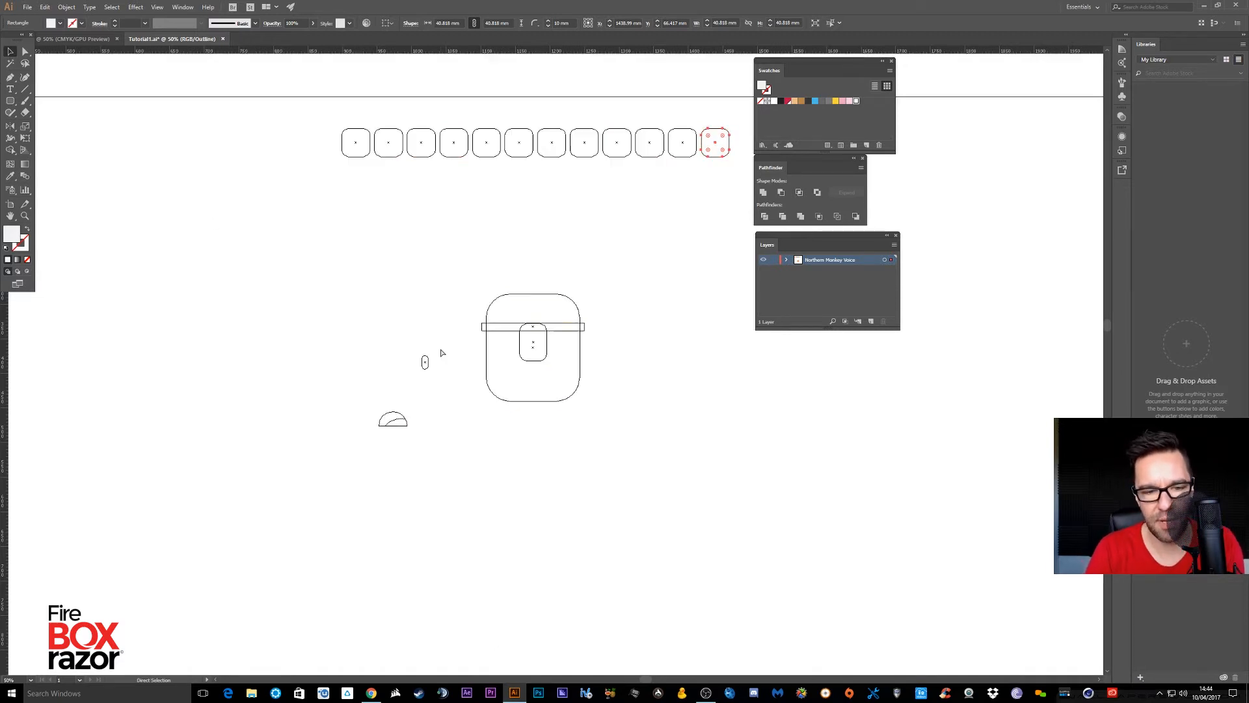
drag(393, 339, 454, 374)
key(ctrl+y)
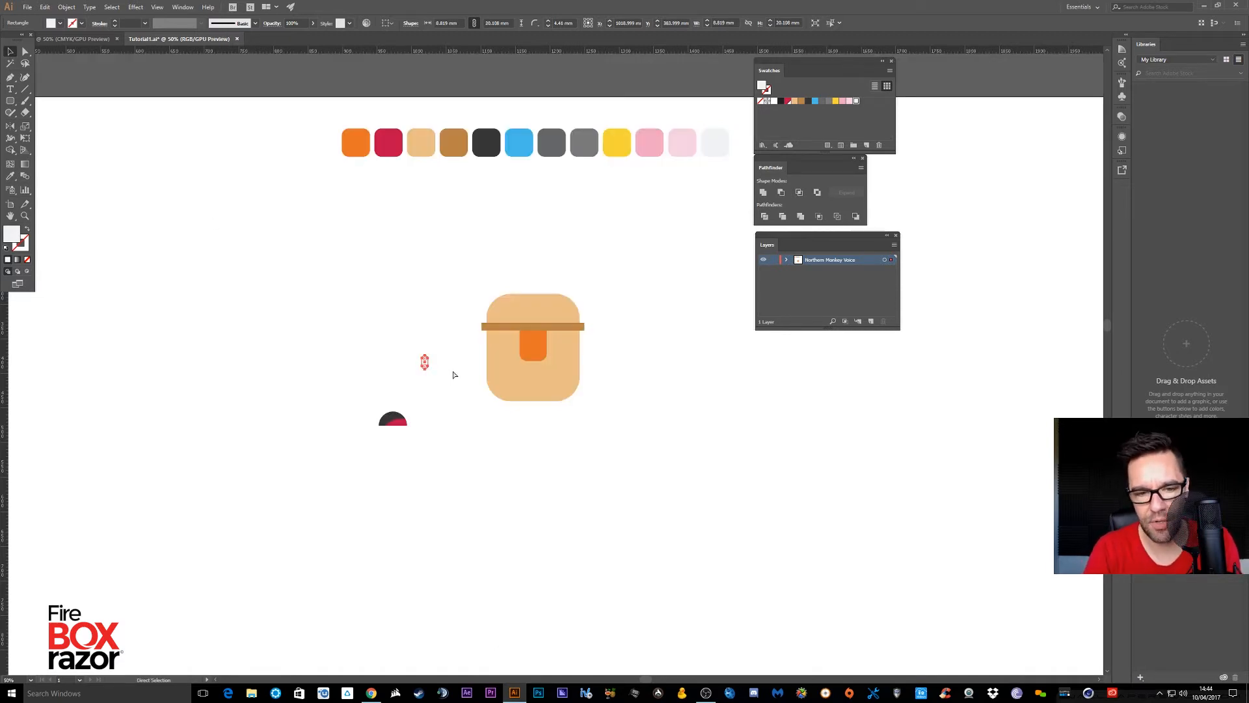
key(ctrl+plus)
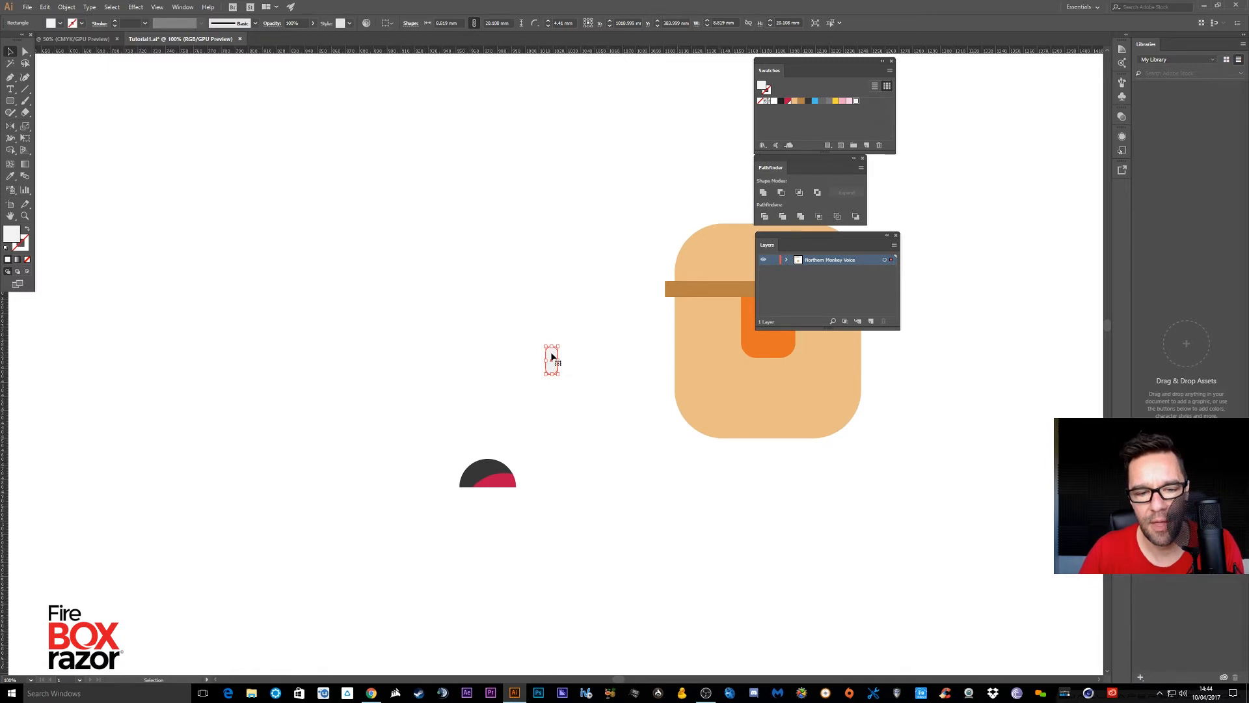
drag(551, 357, 477, 460)
click(600, 430)
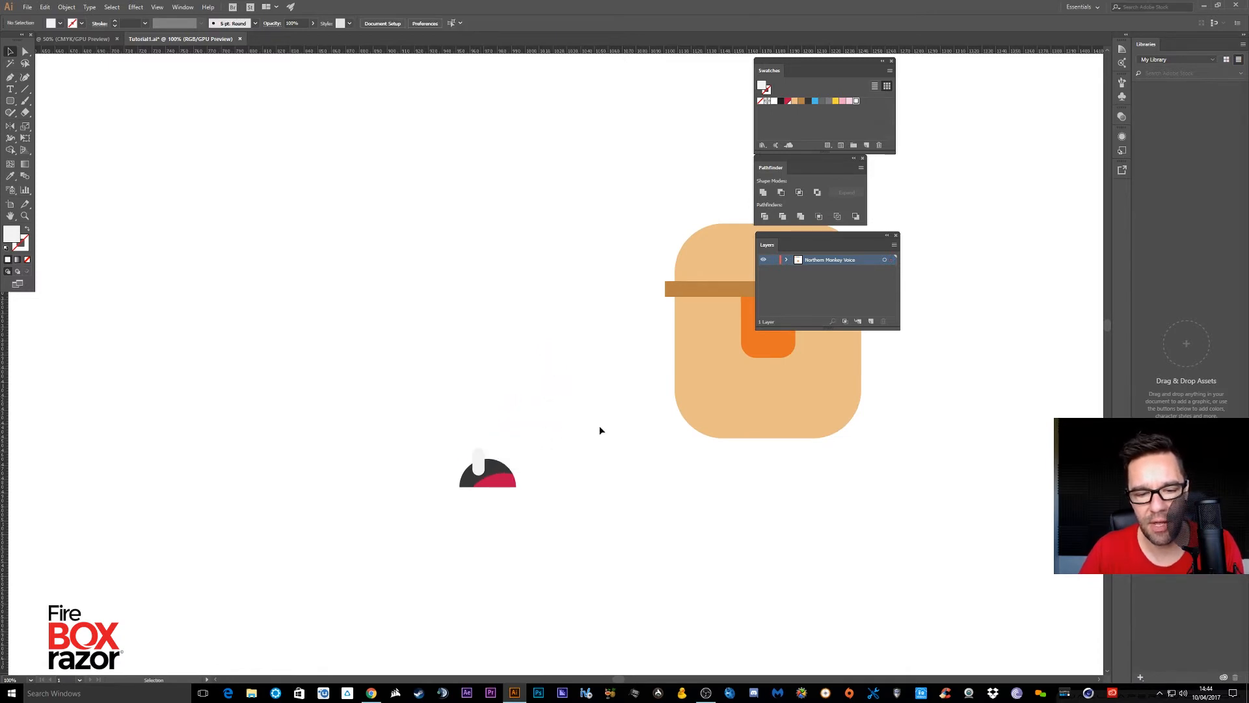
Tilt the tooth outward on the mouth's upper left edge and add a second tooth about 7.5 by 17 mm, tilted the opposite way, on the right
scroll(575, 340, up, 2)
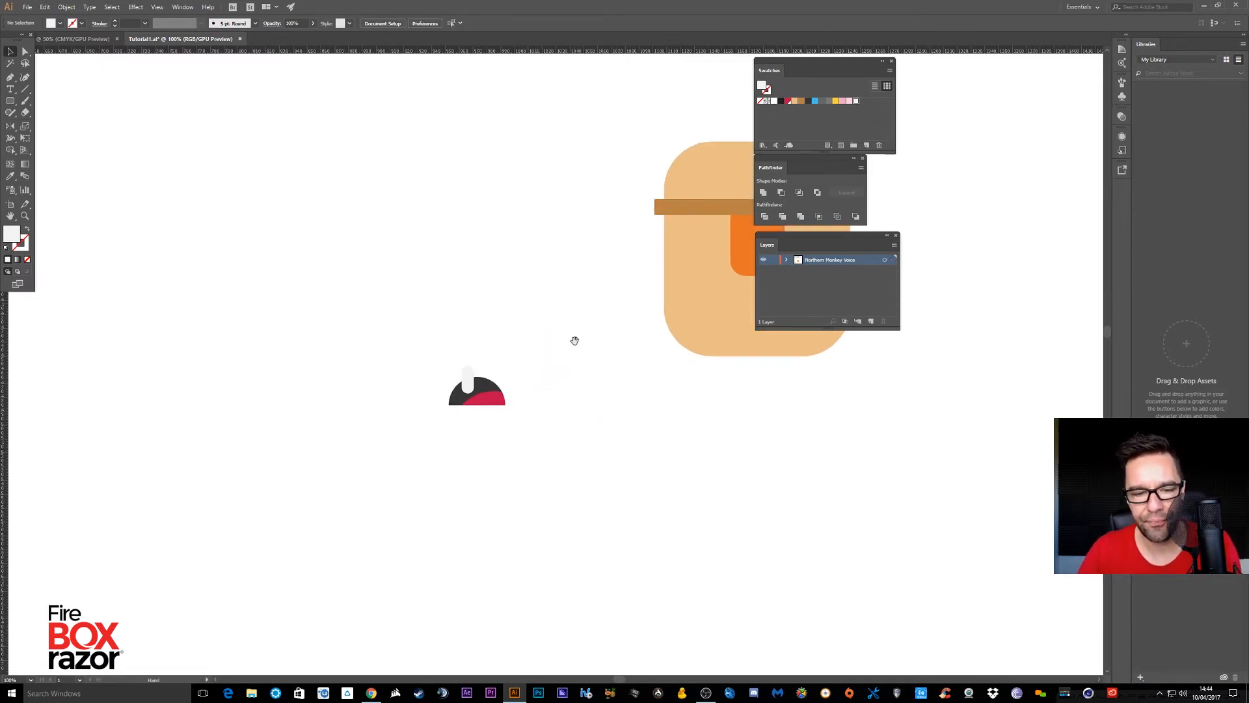
key(ctrl+plus)
drag(561, 331, 618, 279)
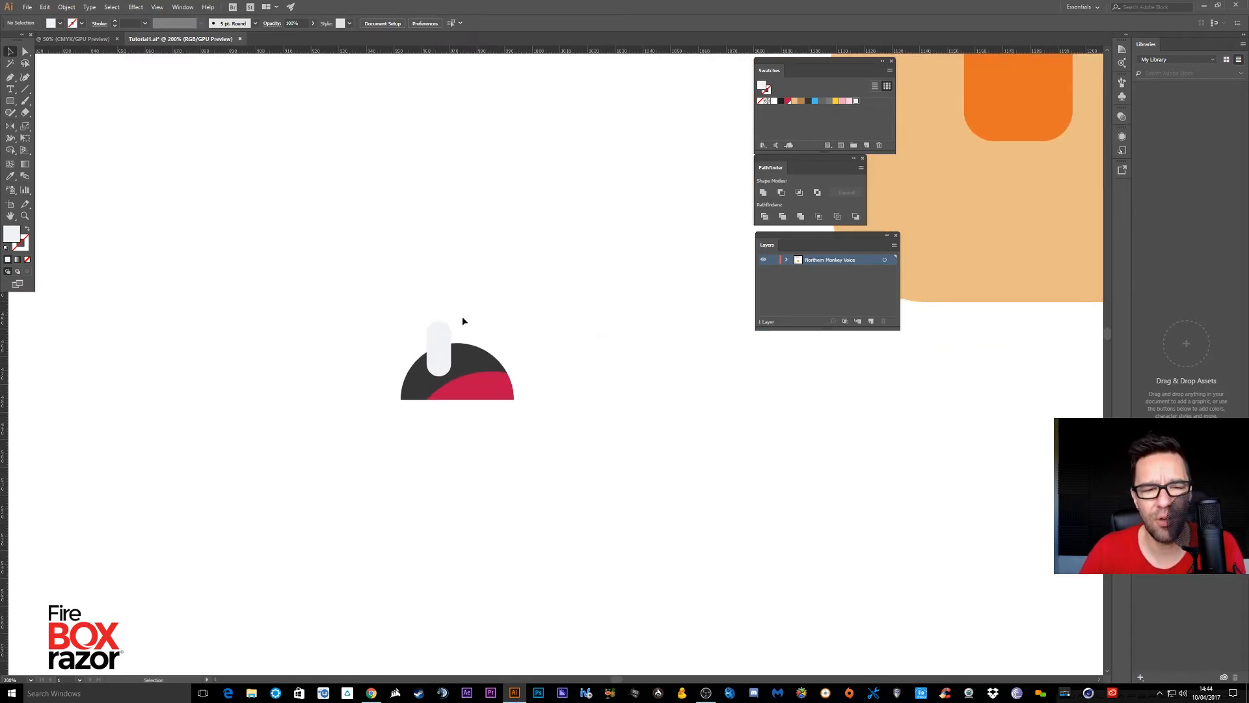
drag(458, 313, 479, 336)
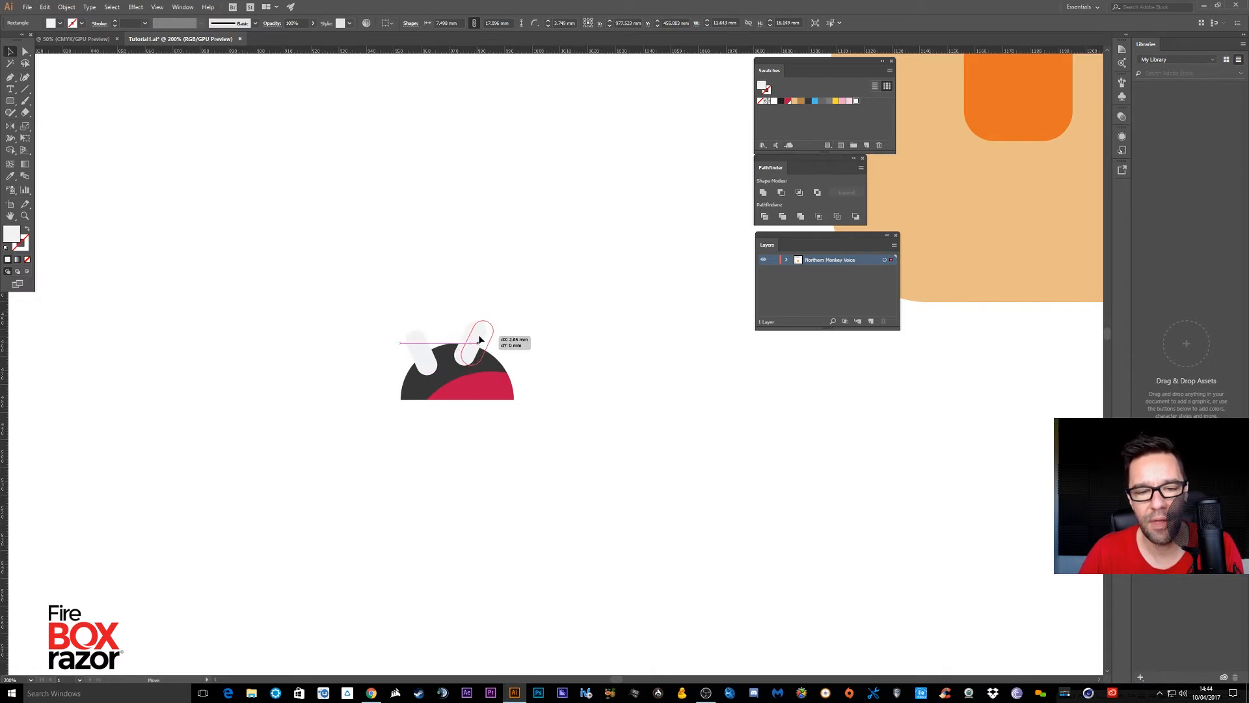
click(639, 342)
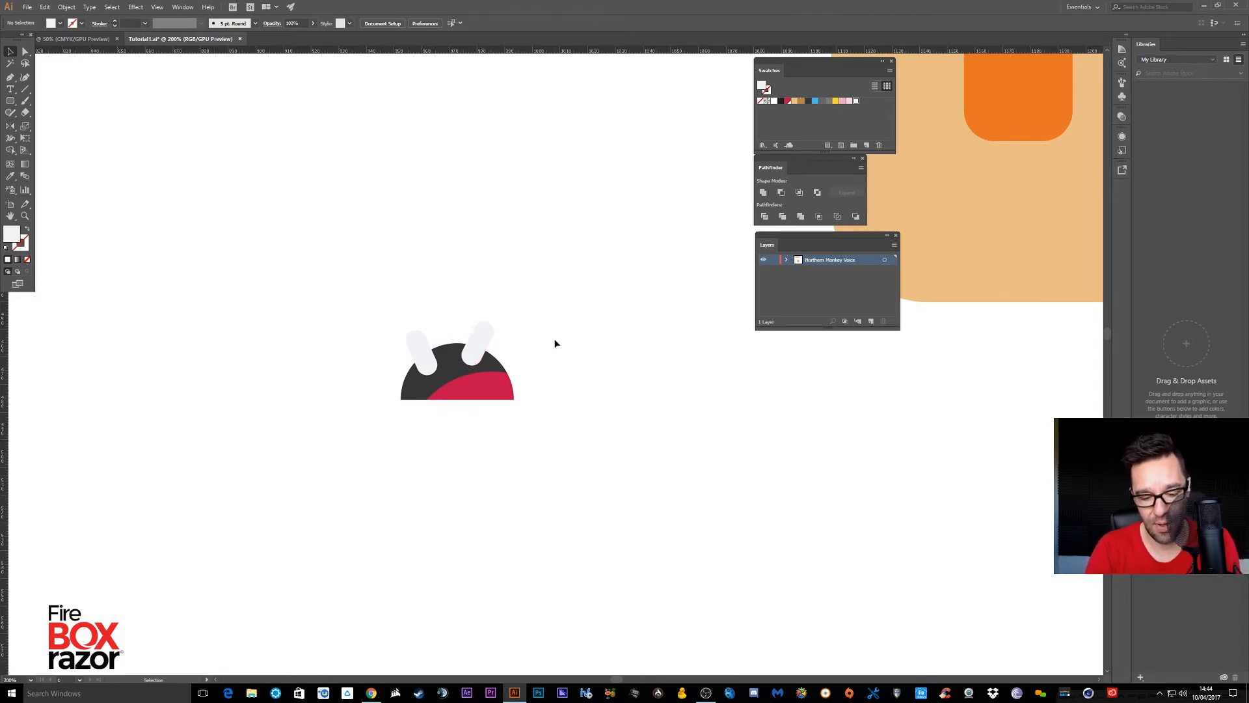
Divide the two teeth and the dark mouth shape along their overlaps and ungroup the resulting pieces
key(ctrl+y)
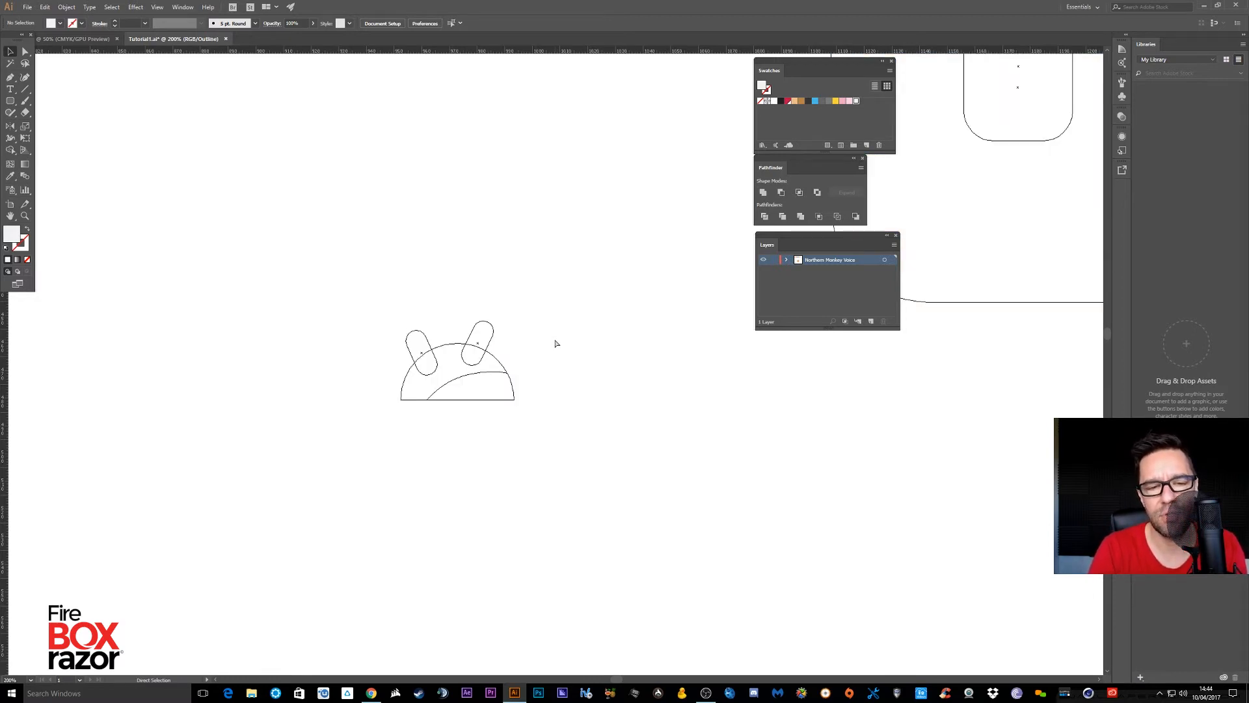
key(ctrl+y)
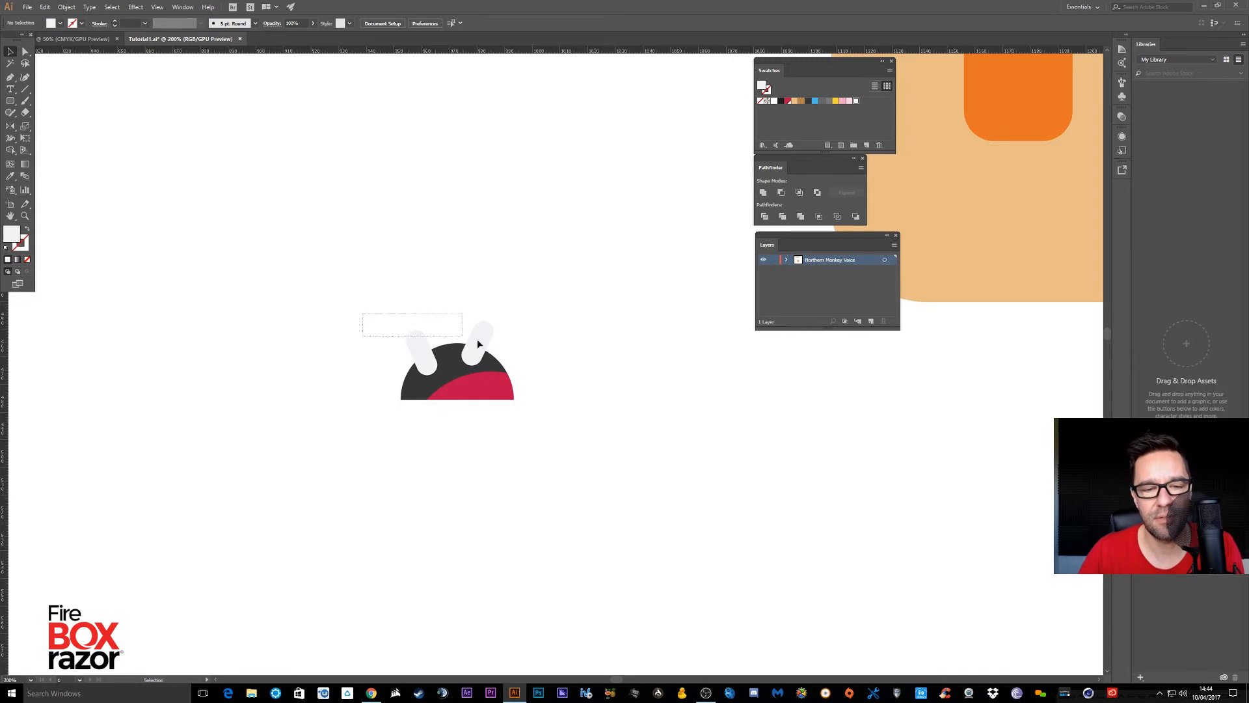
drag(508, 361, 510, 362)
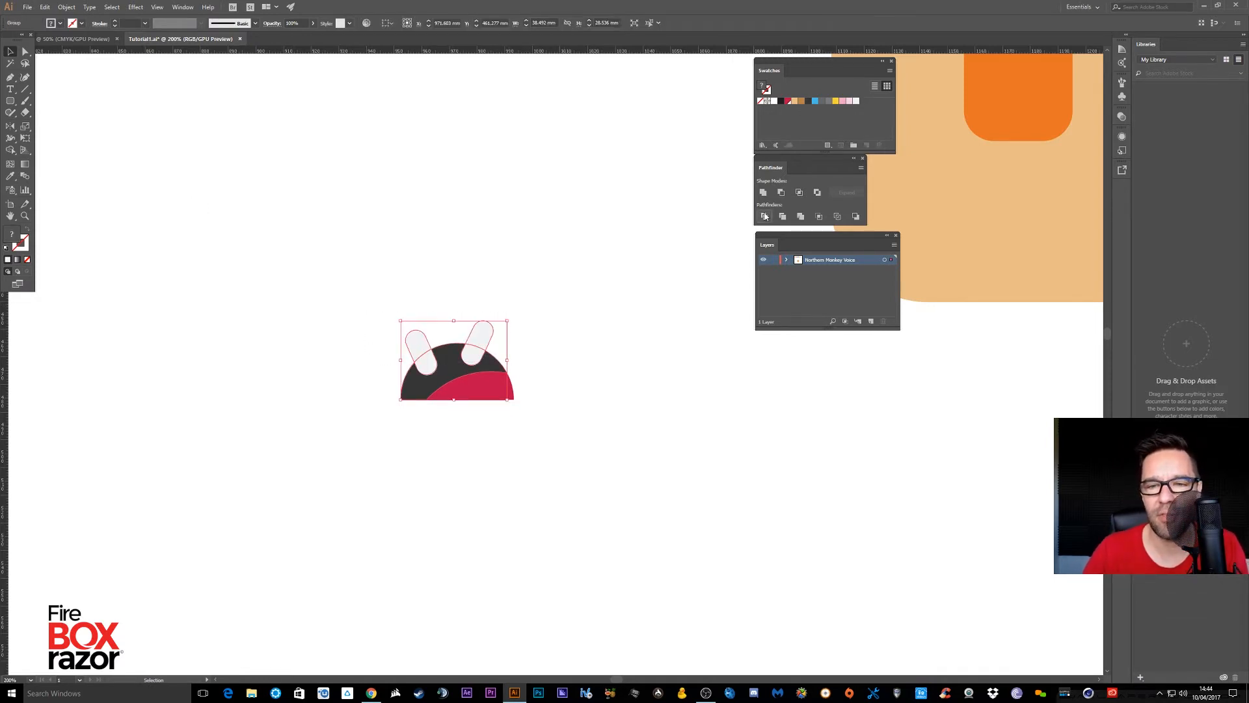
click(430, 255)
drag(533, 301, 365, 435)
right_click(481, 332)
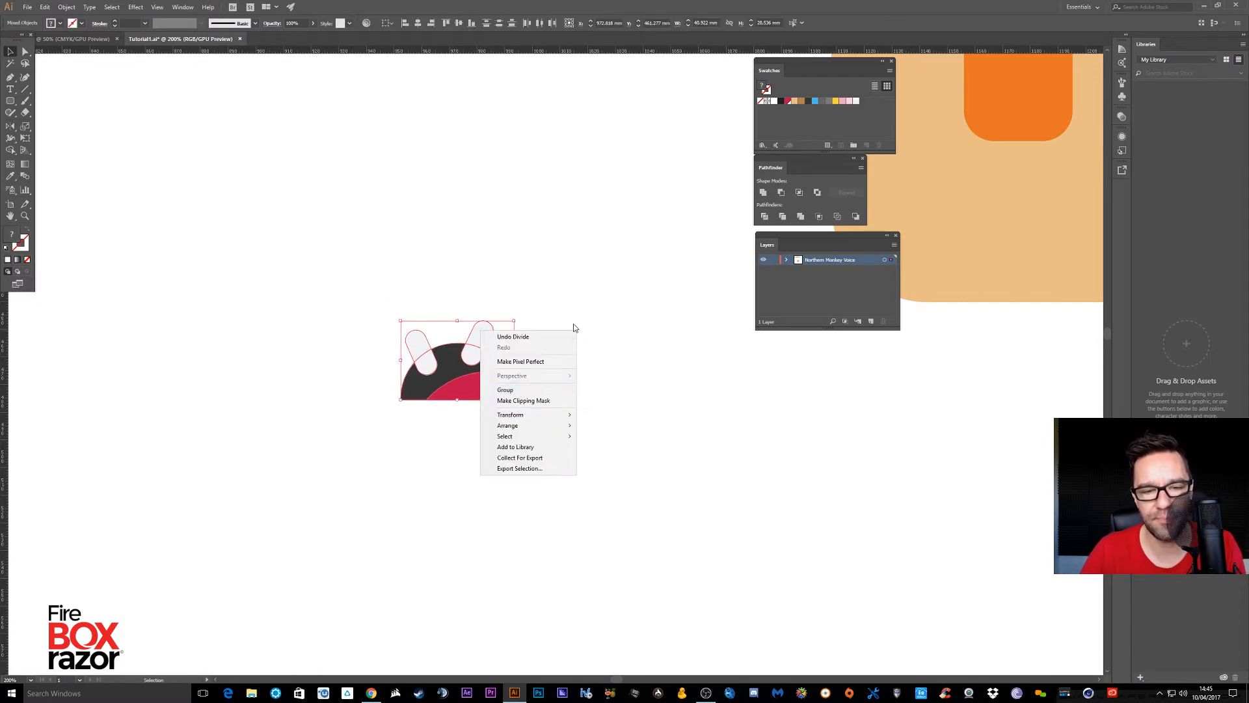
click(516, 391)
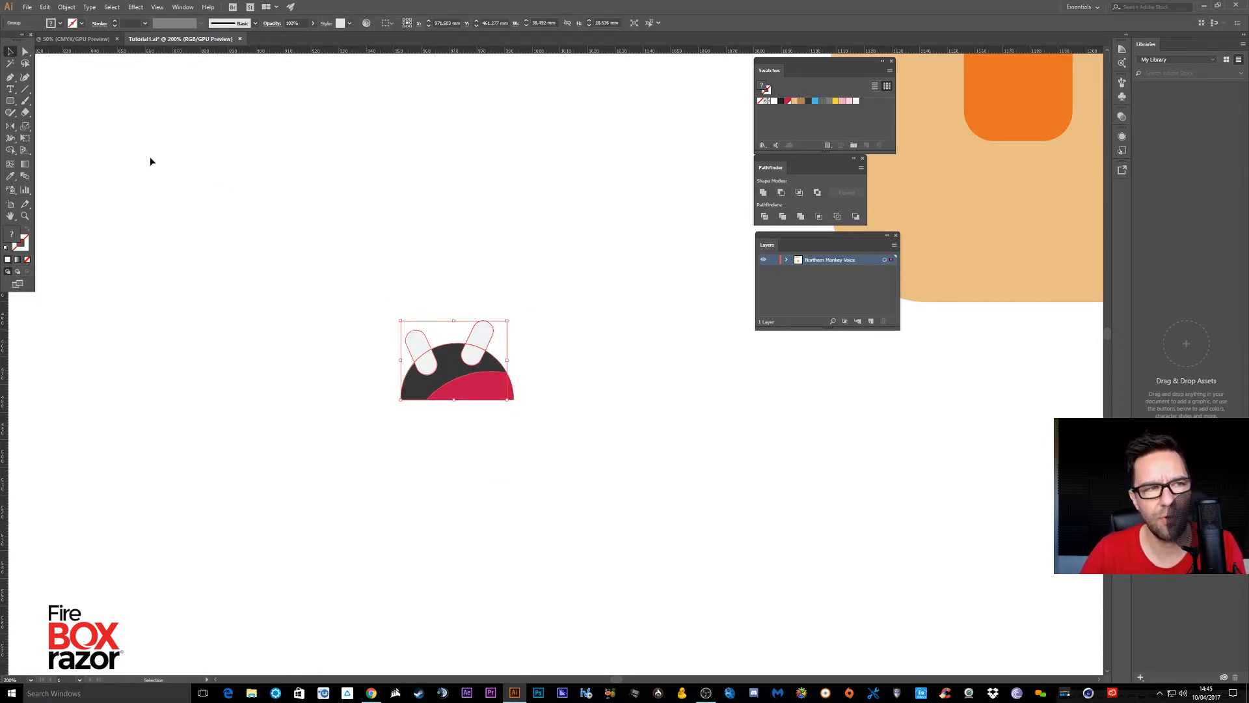
right_click(472, 338)
click(503, 410)
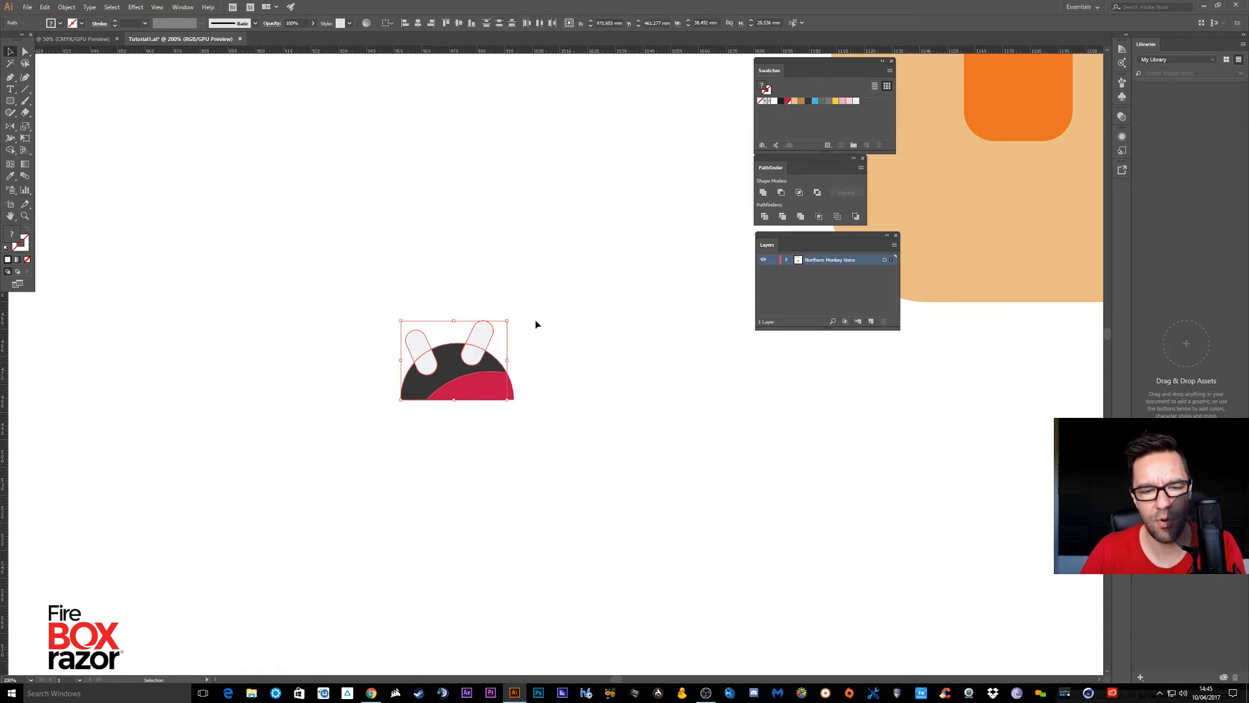
Delete the off-white tooth pieces that stick out beyond the mouth's curved upper edge
click(535, 322)
click(416, 338)
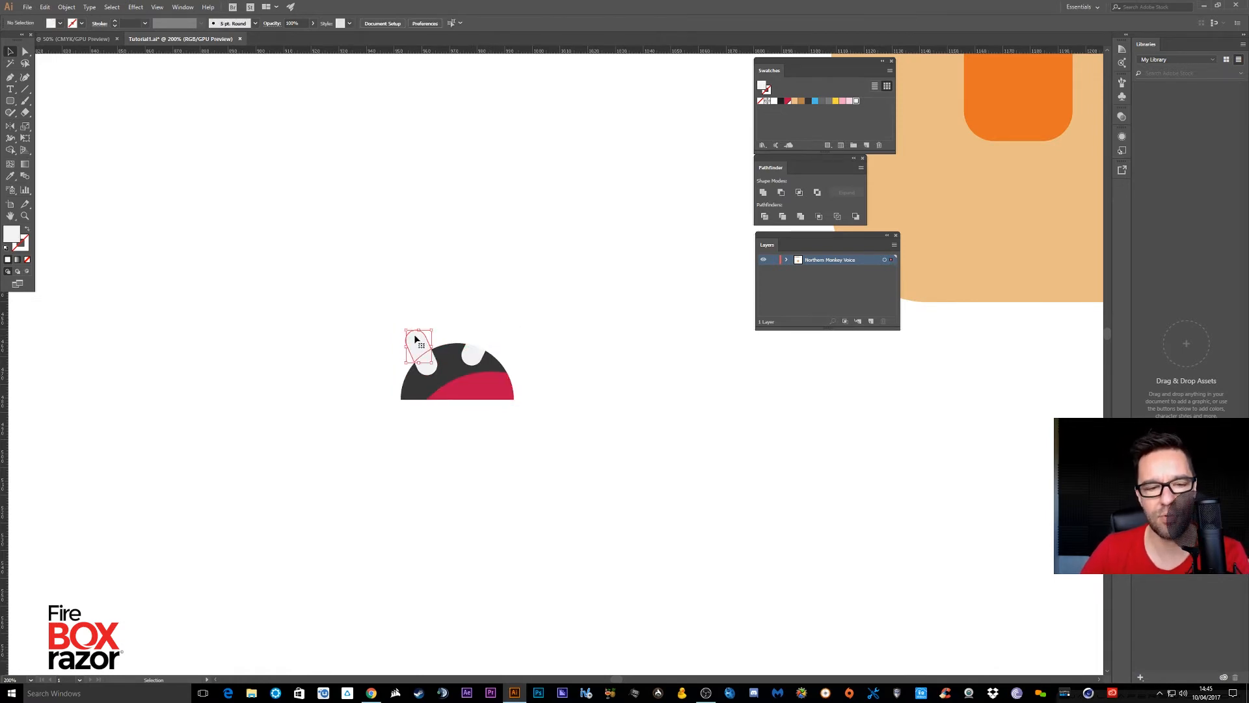
key(Delete)
Group the mouth, tongue and teeth and place the group on the lower right of the face, below the orange nose
key(ctrl+minus)
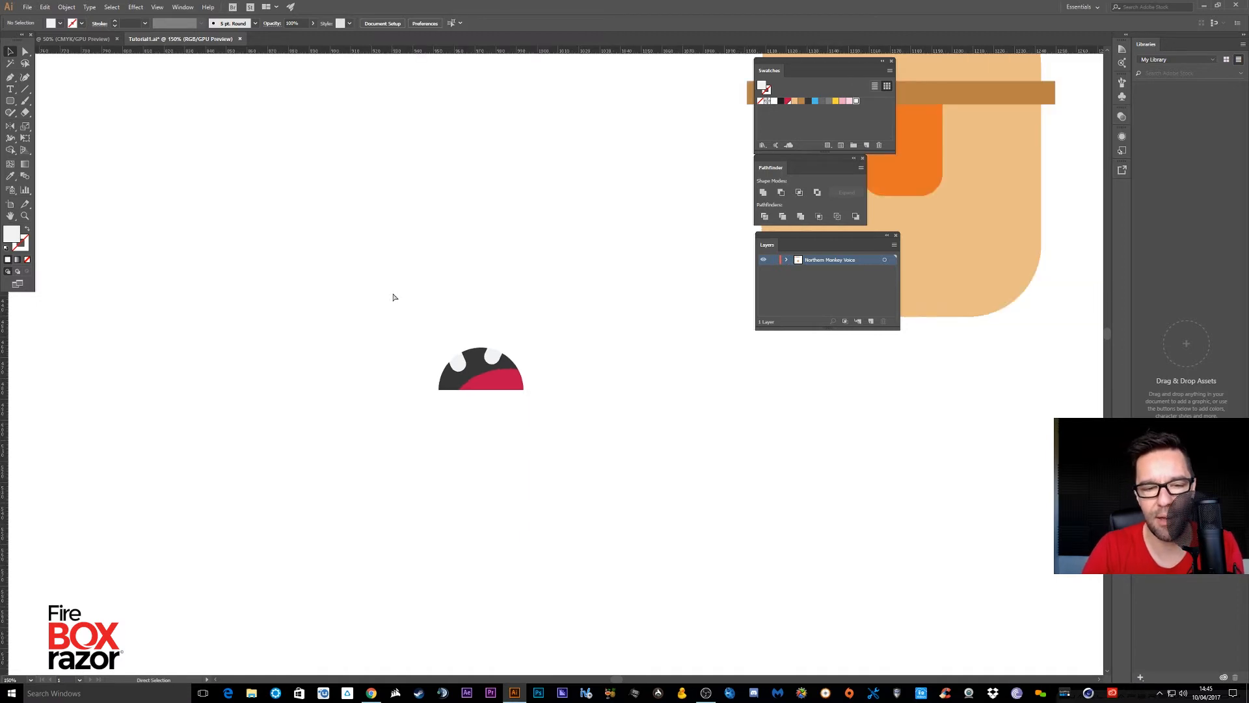
drag(370, 353, 633, 488)
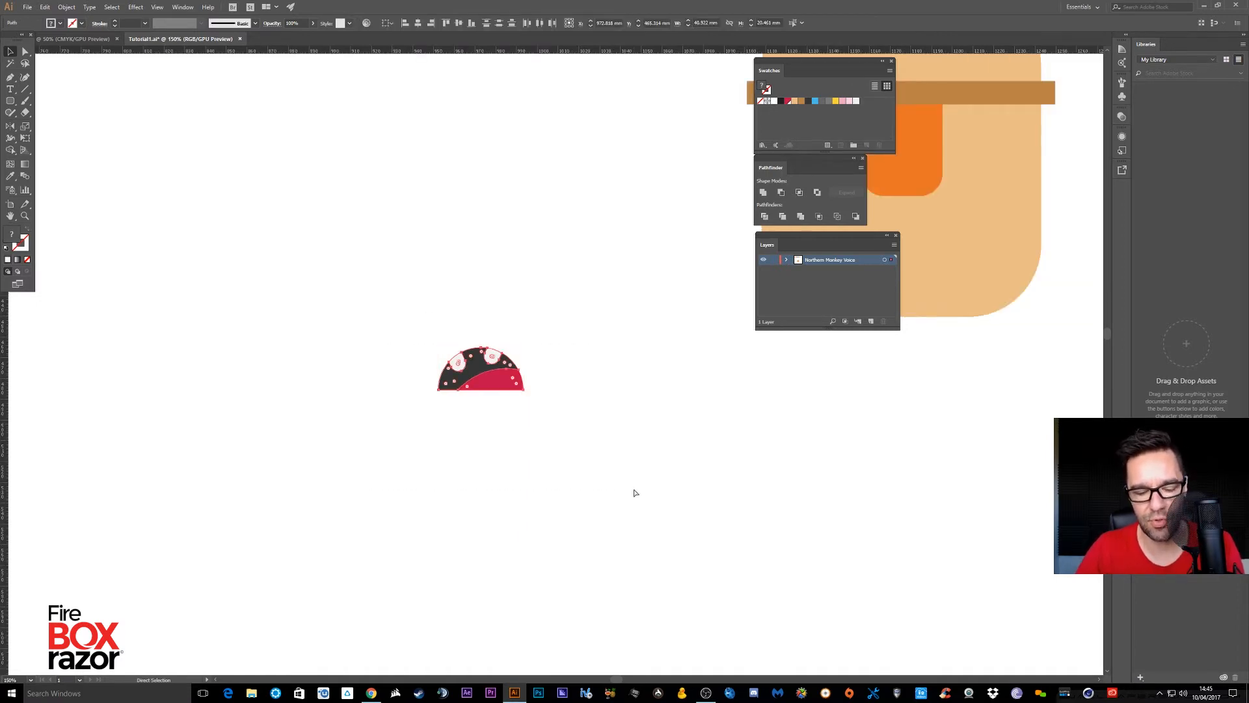
key(ctrl+g)
drag(619, 213, 346, 259)
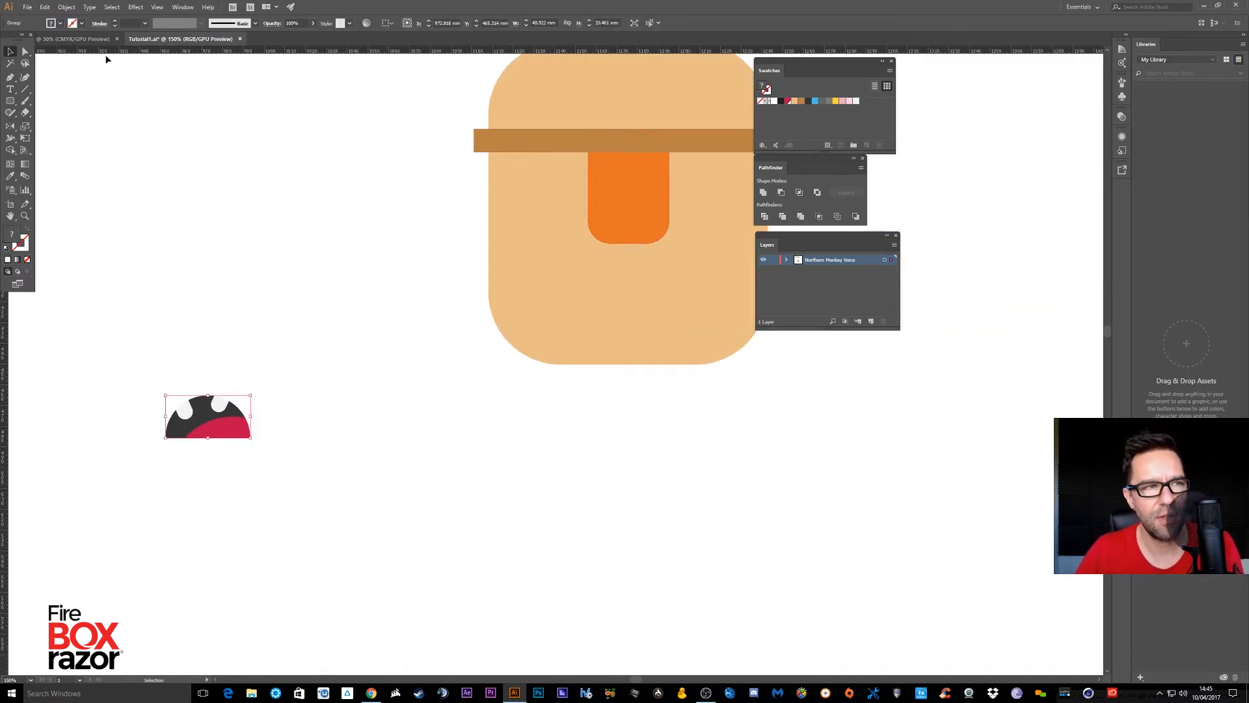
drag(221, 421, 704, 309)
click(786, 383)
drag(334, 139, 171, 227)
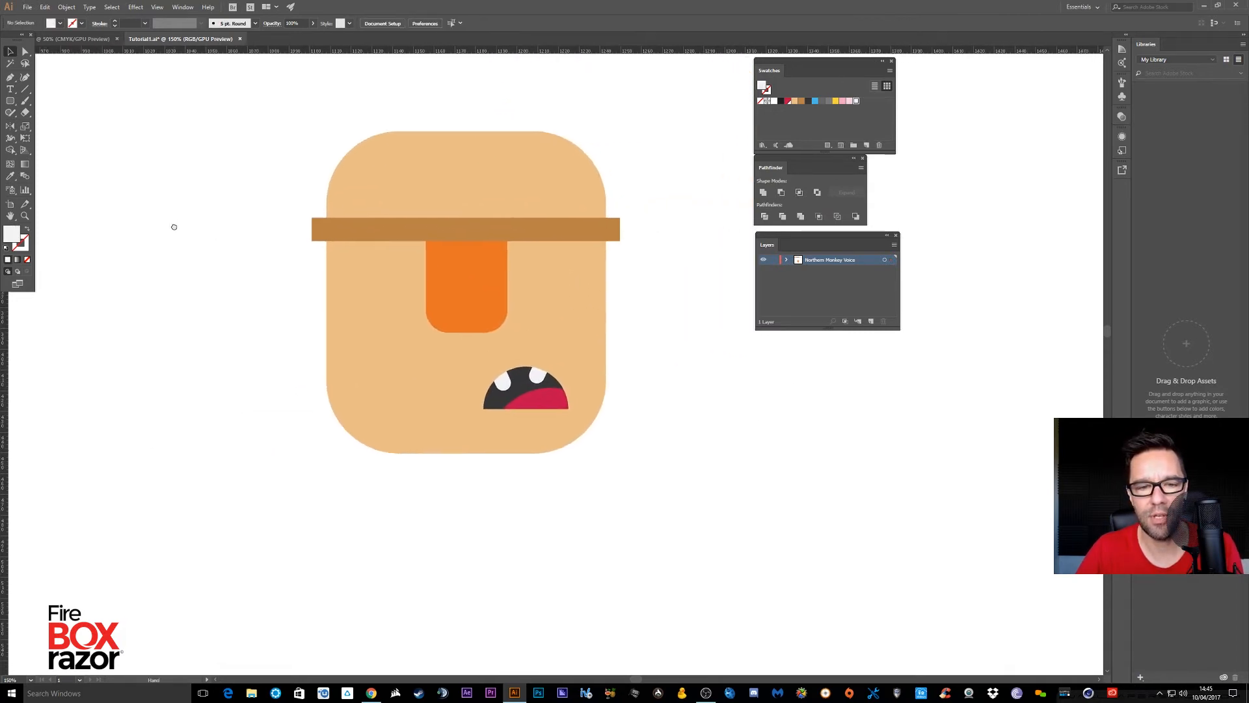
scroll(681, 229, down, 1)
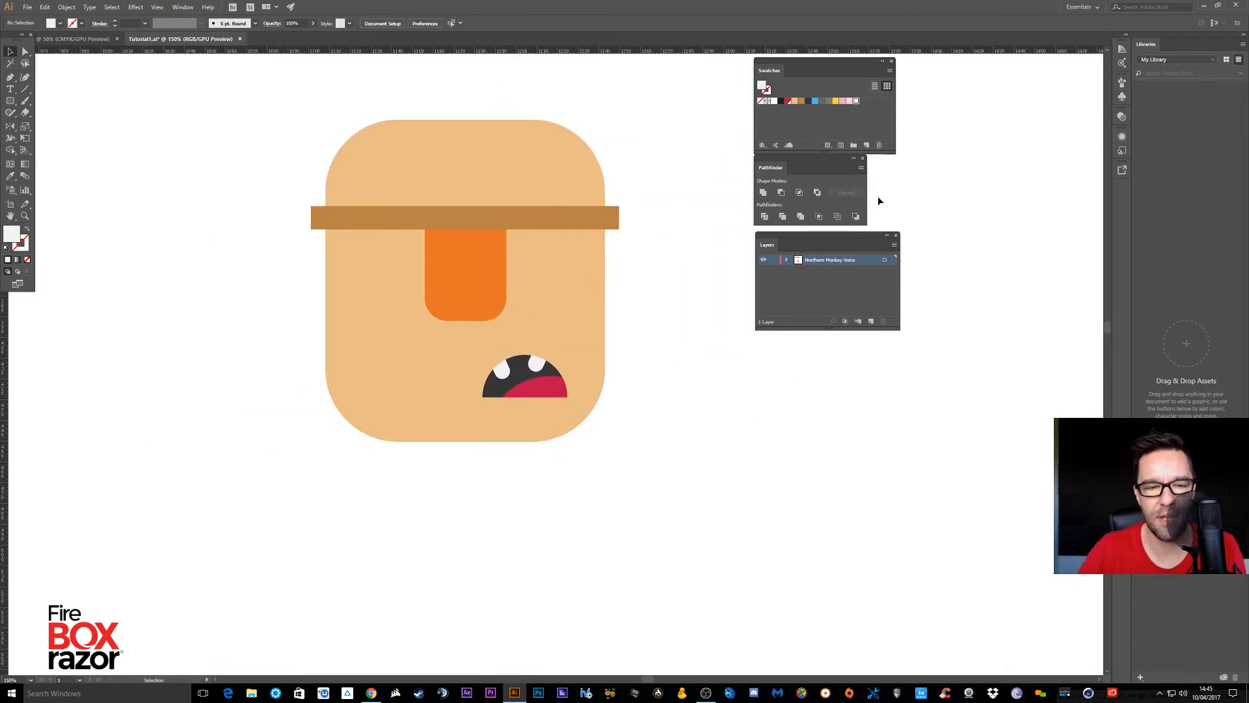
Try to stretch the lower edge of the orange nose downward
click(457, 295)
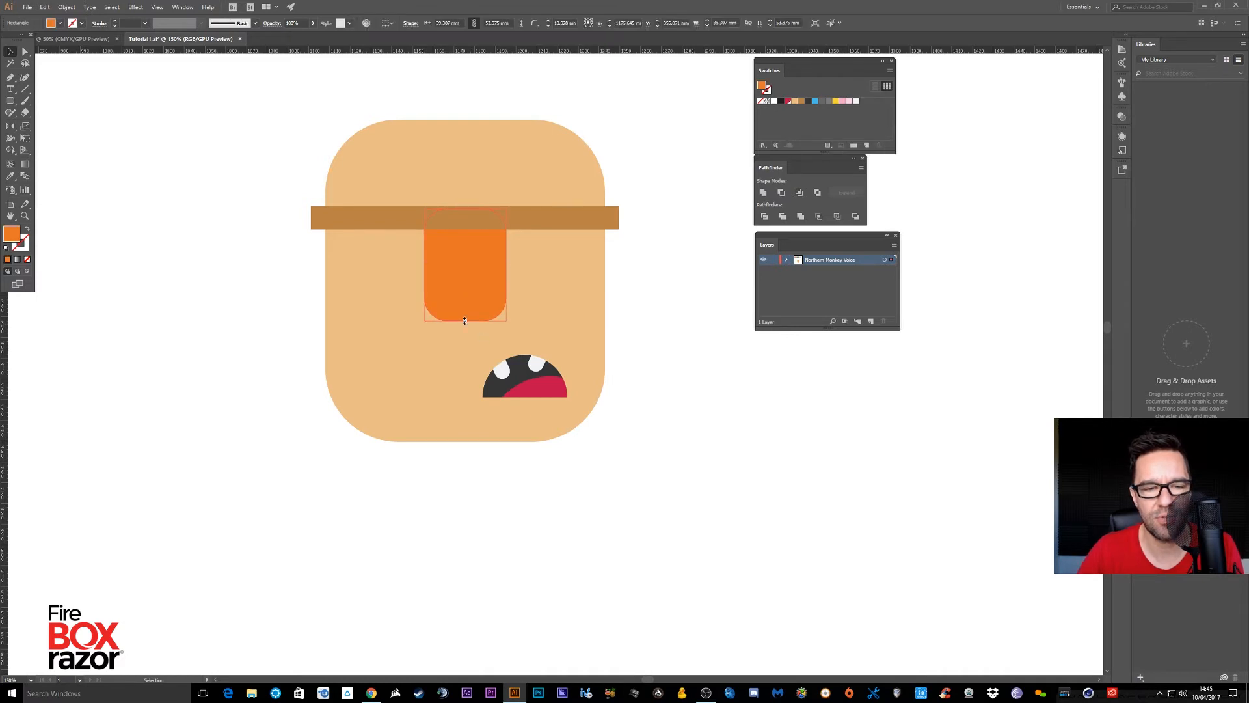
drag(465, 320, 465, 348)
key(ctrl+z)
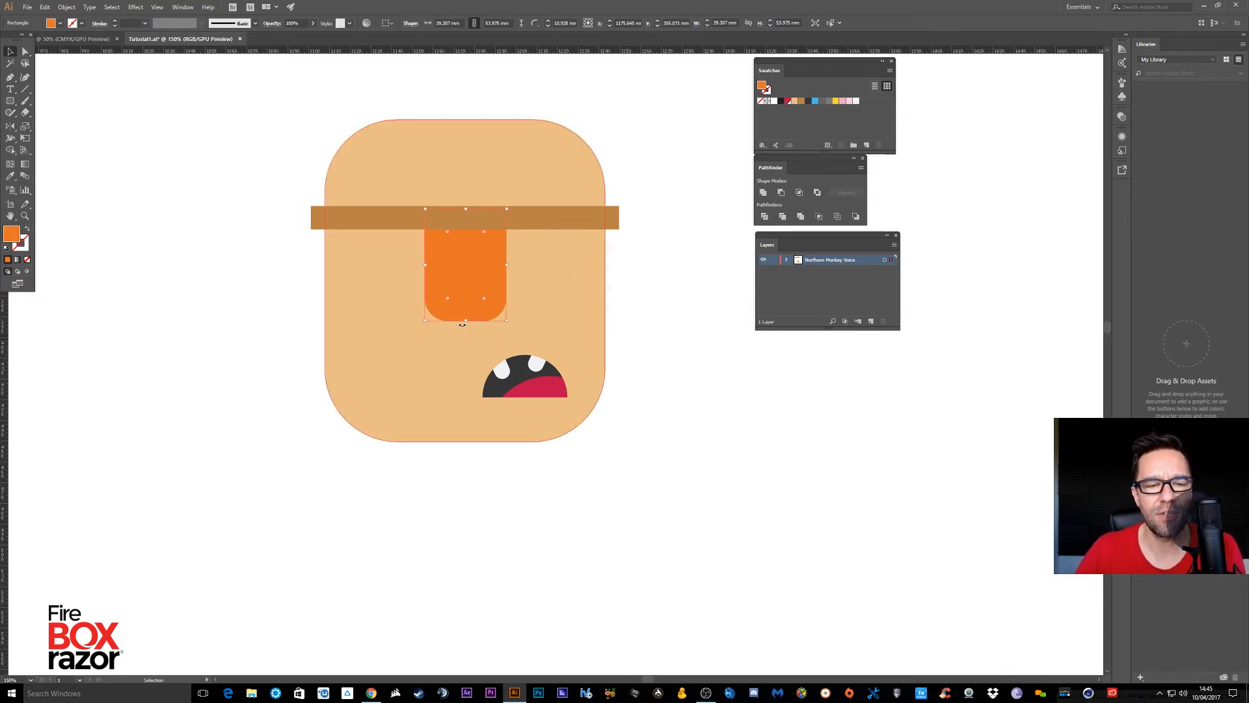
Try stretching the orange nose down past the chin and undo the stretch
drag(465, 321, 466, 535)
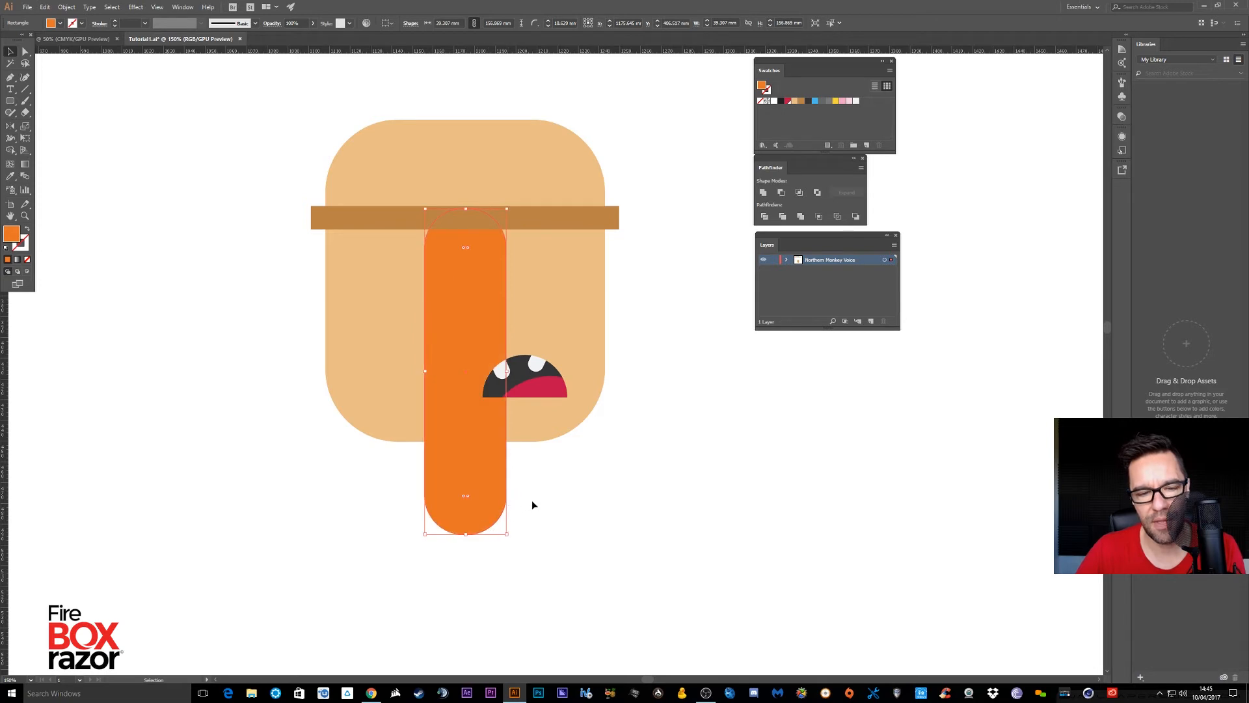
key(ctrl+z)
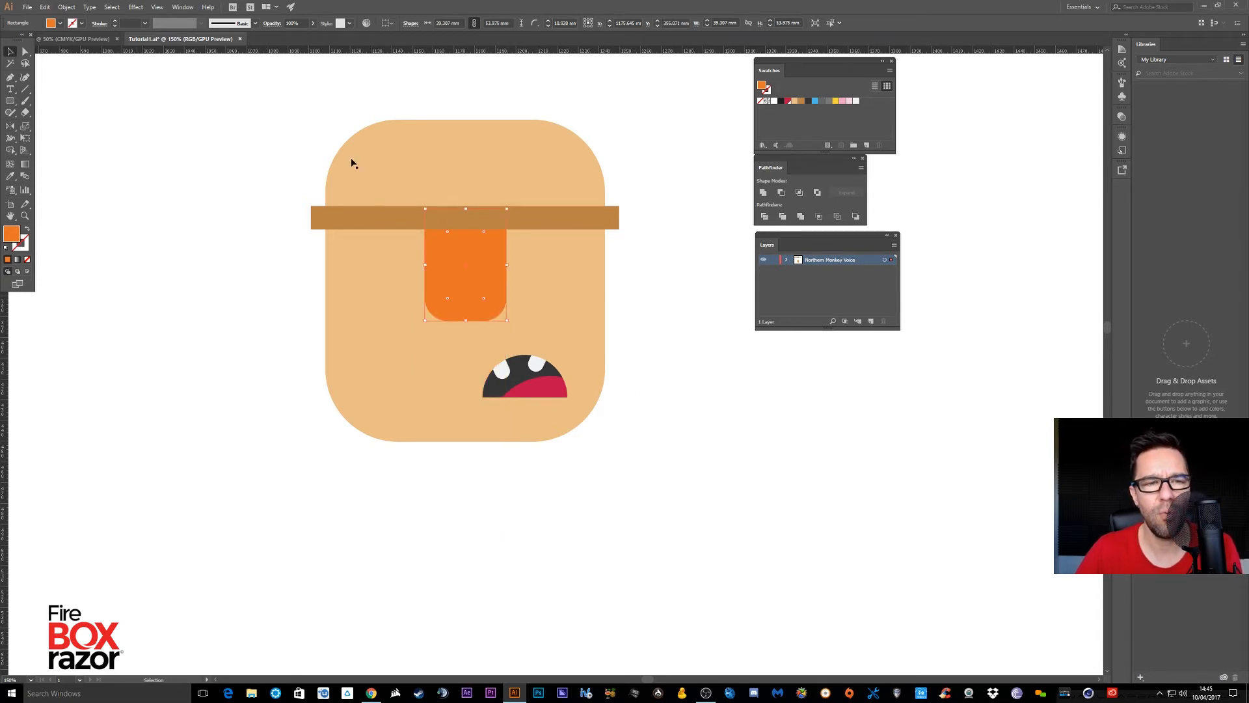
Cut the row of palette squares above the character from the artboard
drag(281, 100, 623, 415)
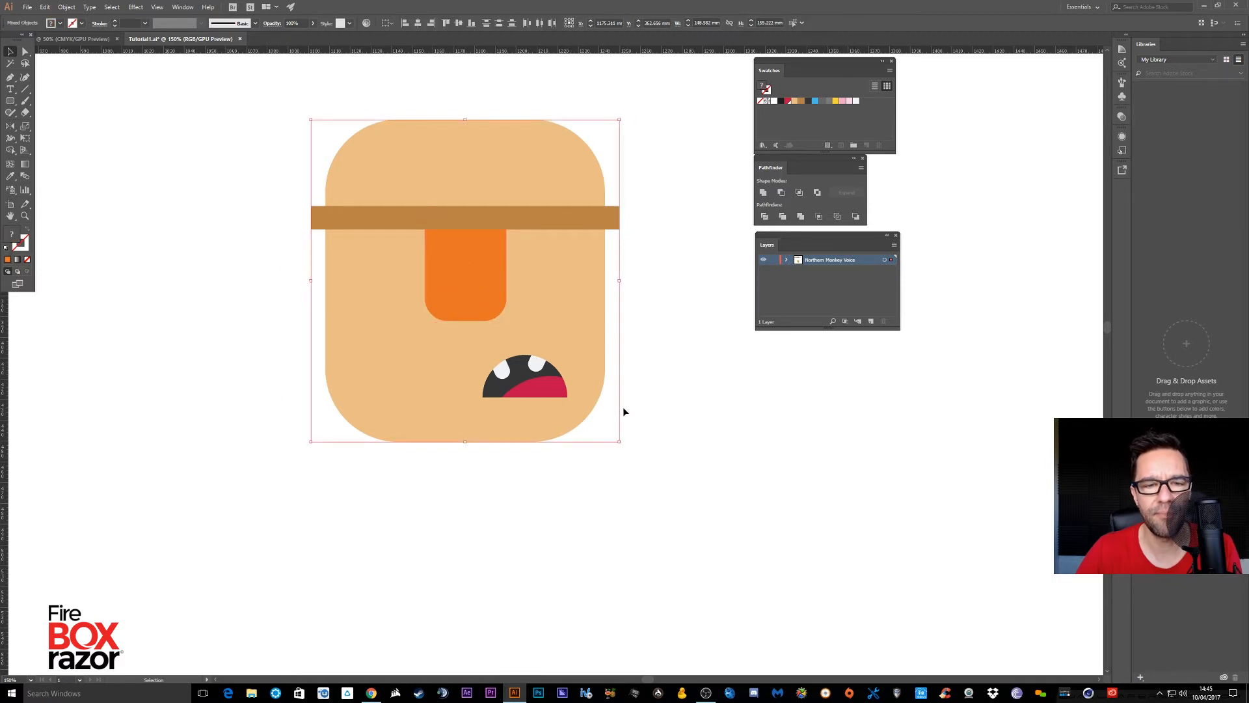
key(ctrl+a)
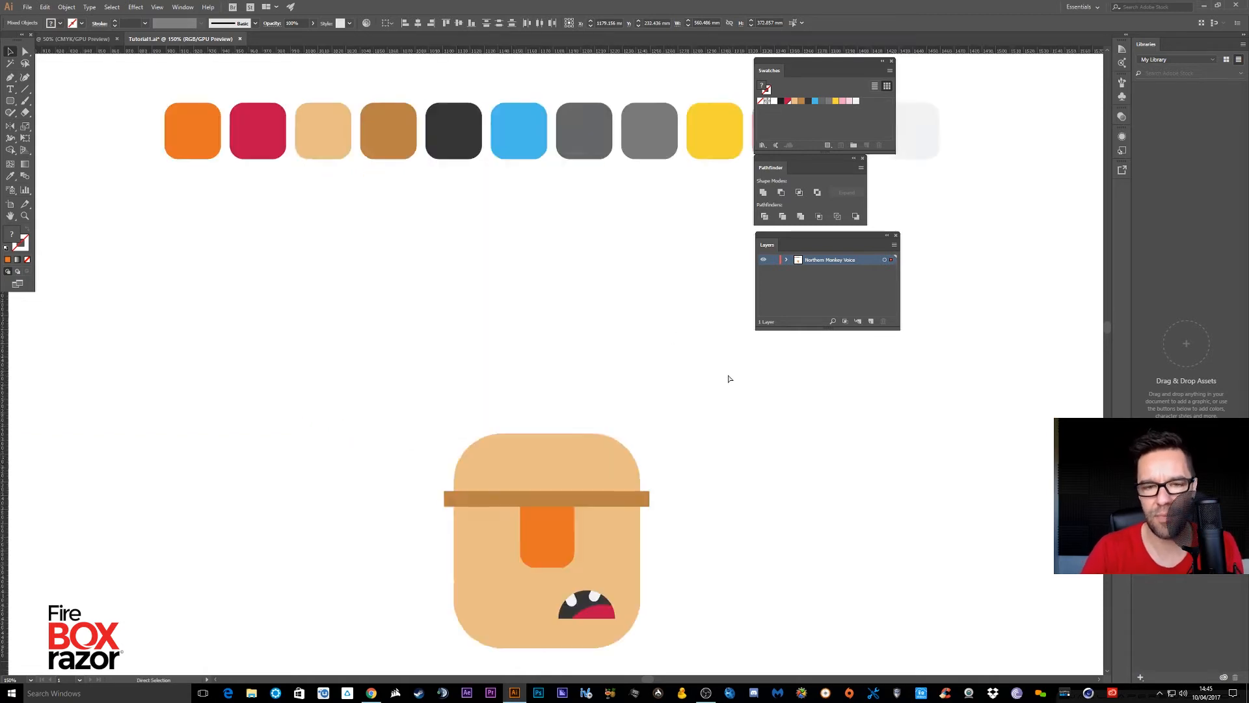
key(ctrl+minus)
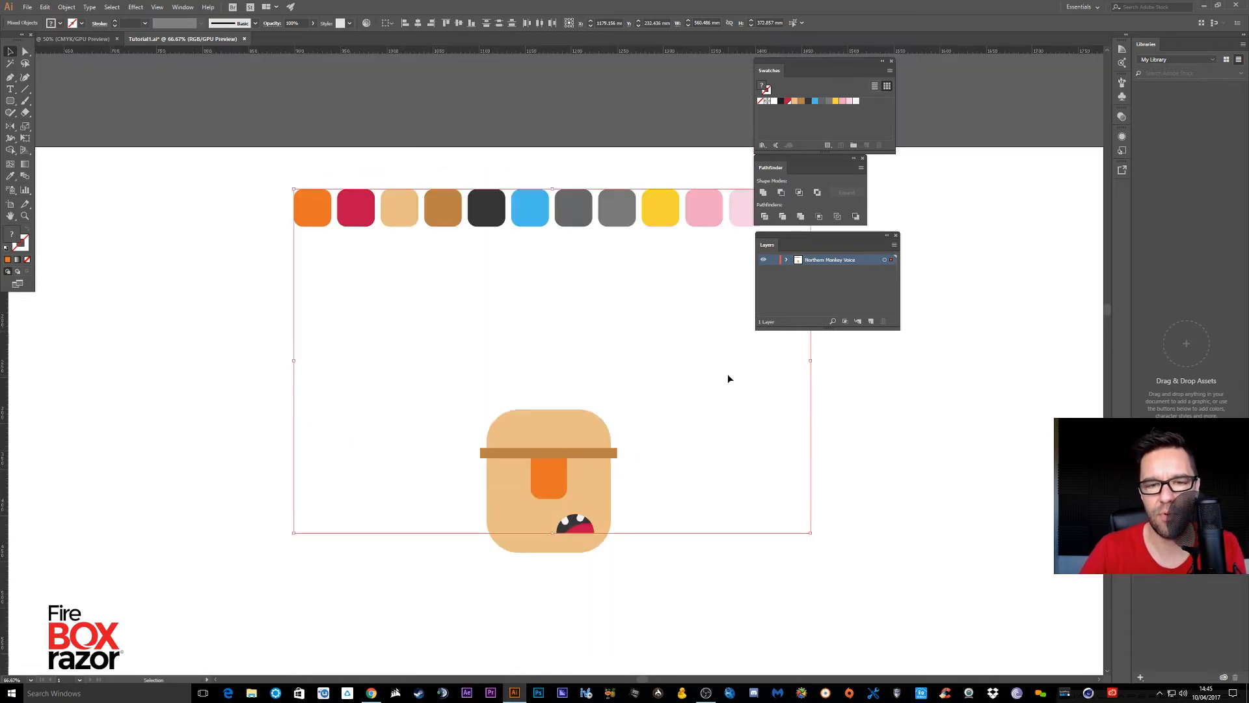
click(600, 162)
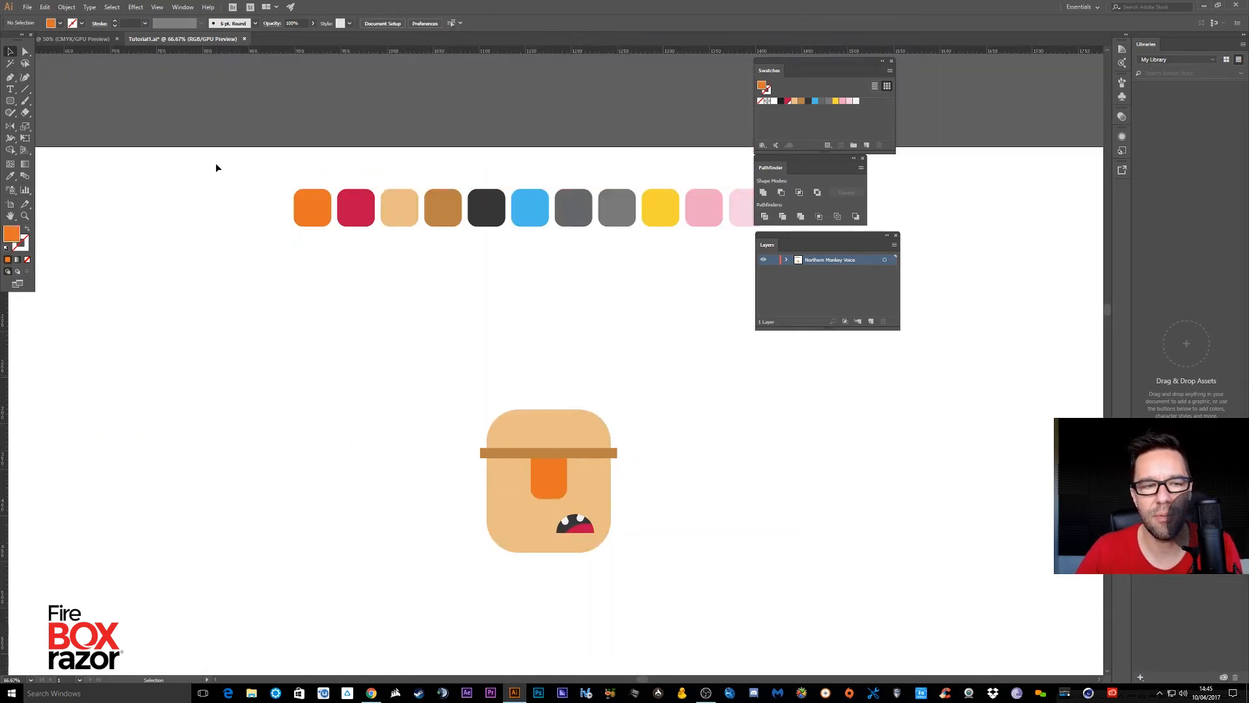
drag(217, 168, 963, 247)
key(Delete)
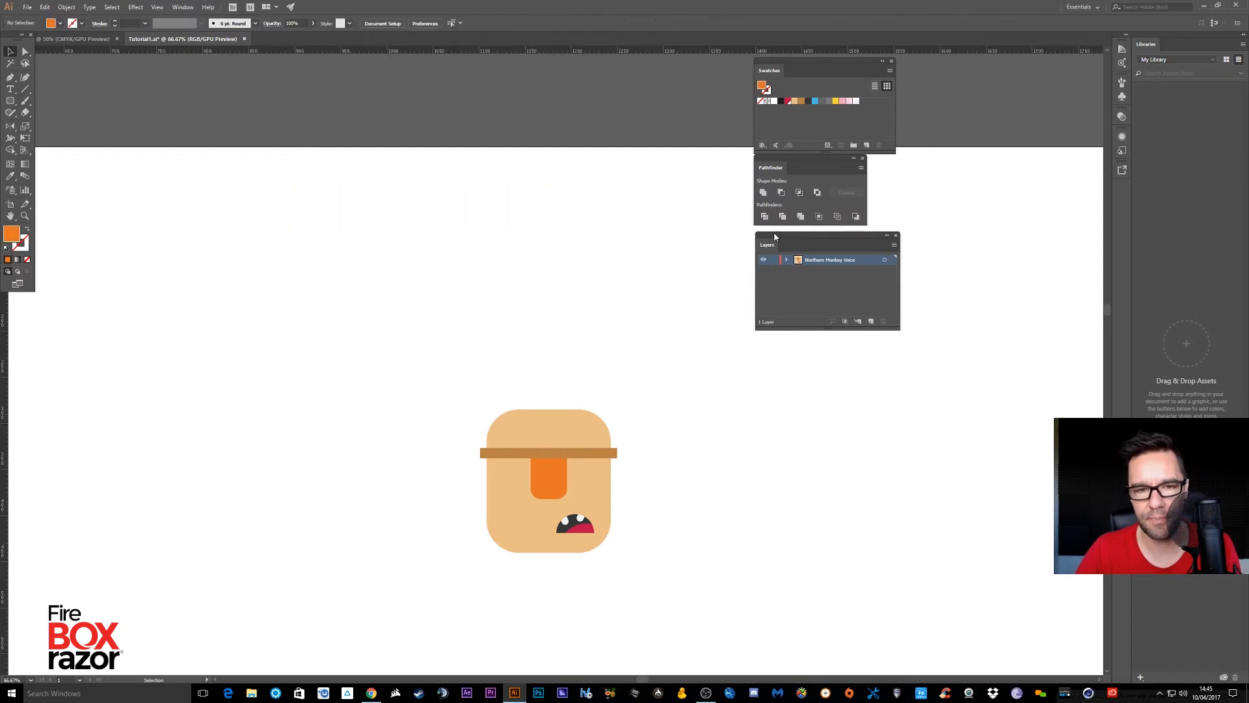
Paste the palette squares in place on a new layer and lock that layer
click(871, 321)
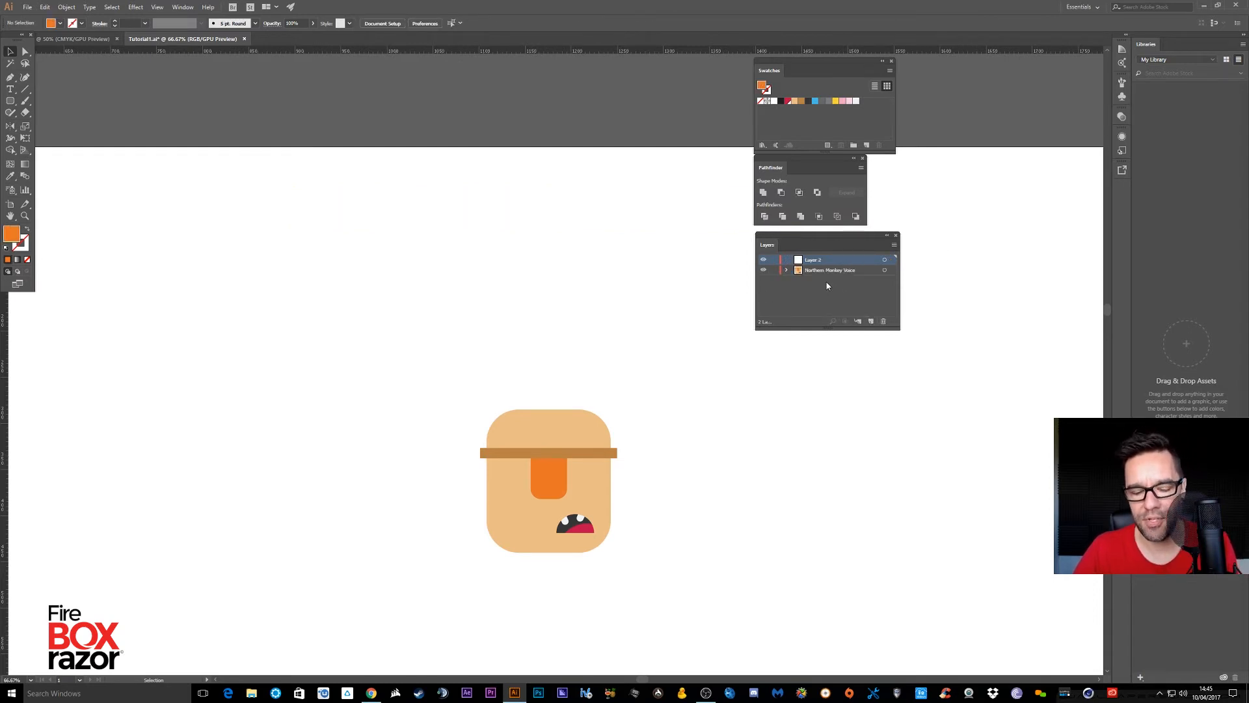
key(ctrl+shift+v)
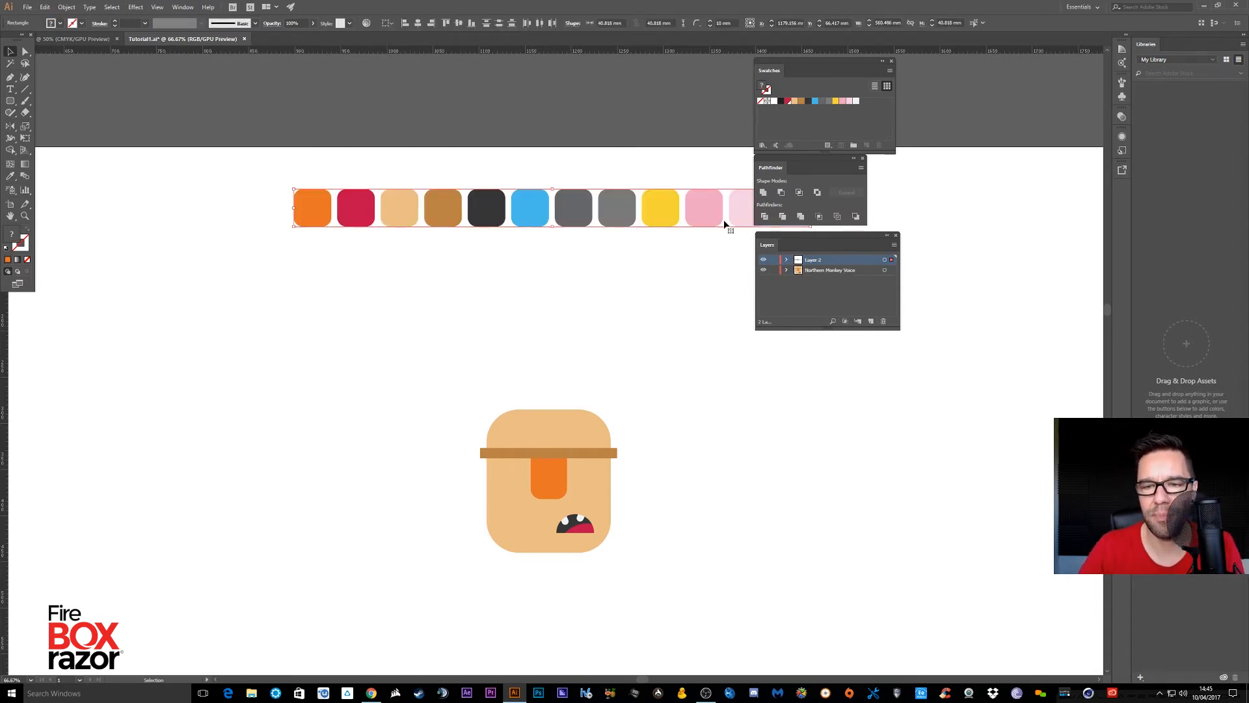
click(774, 260)
Lock all the face shapes except the orange nose
scroll(660, 368, down, 3)
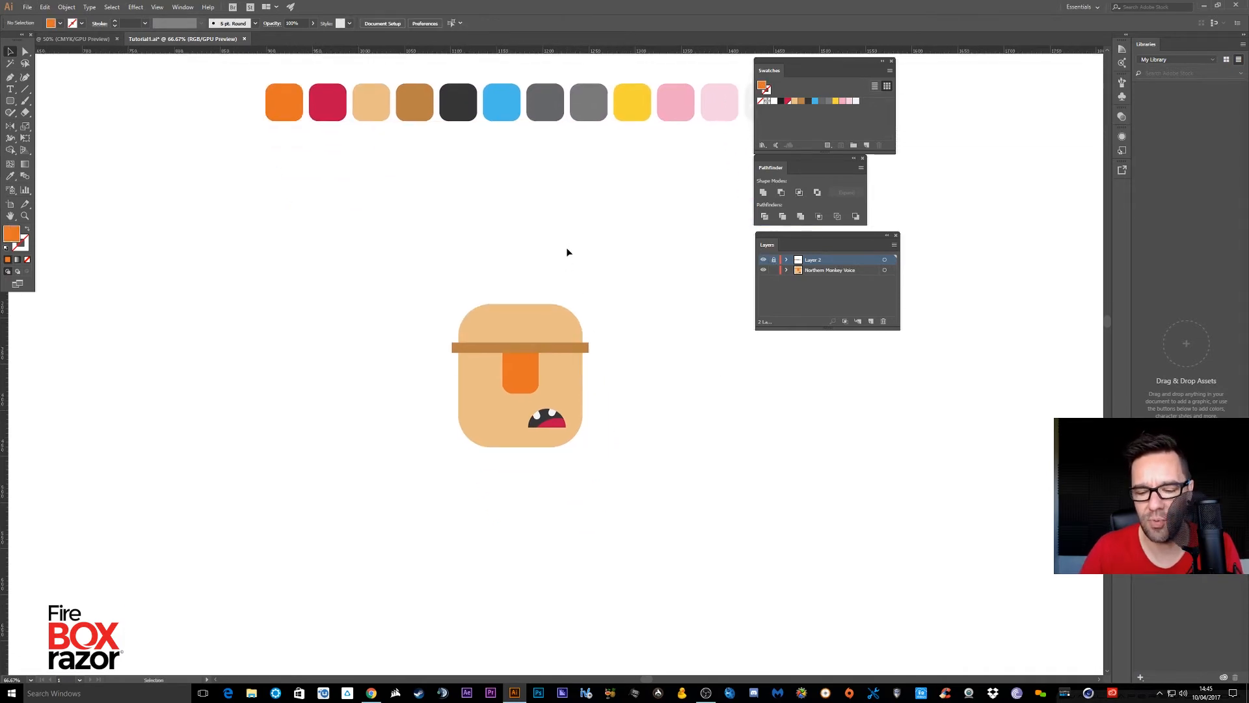
key(ctrl+plus)
drag(565, 238, 571, 172)
drag(281, 153, 699, 519)
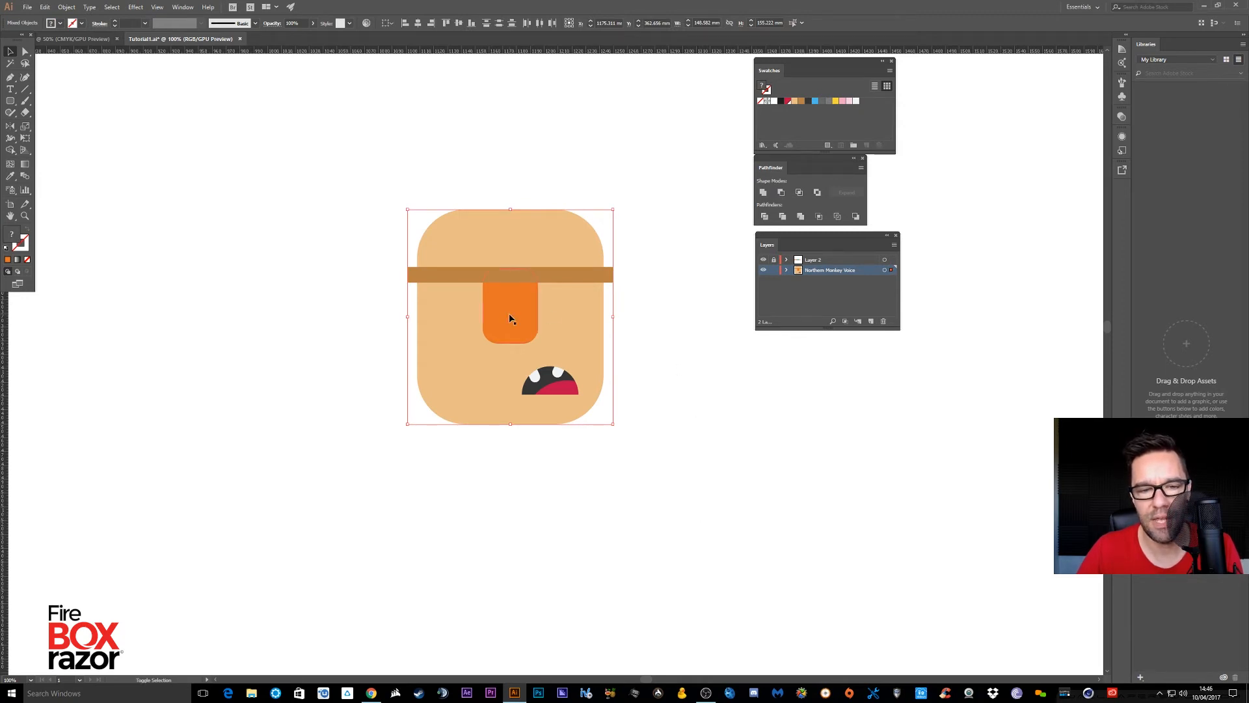
click(69, 8)
mouse_move(84, 67)
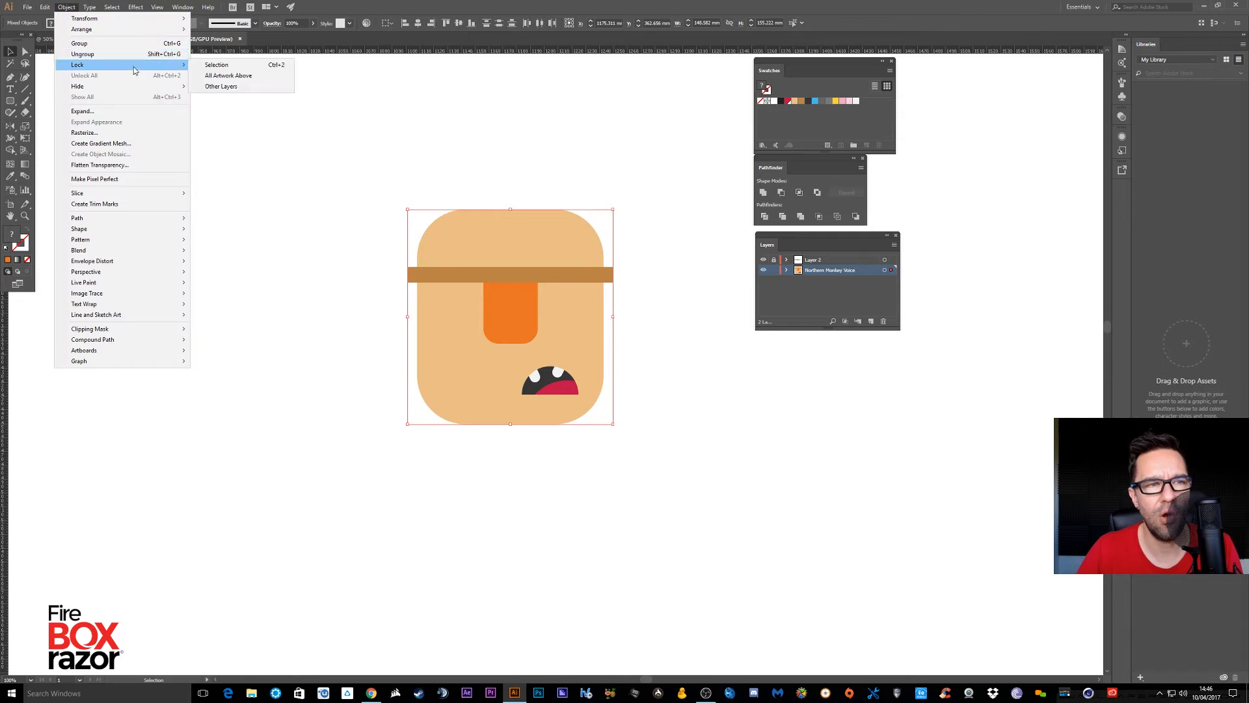
click(222, 65)
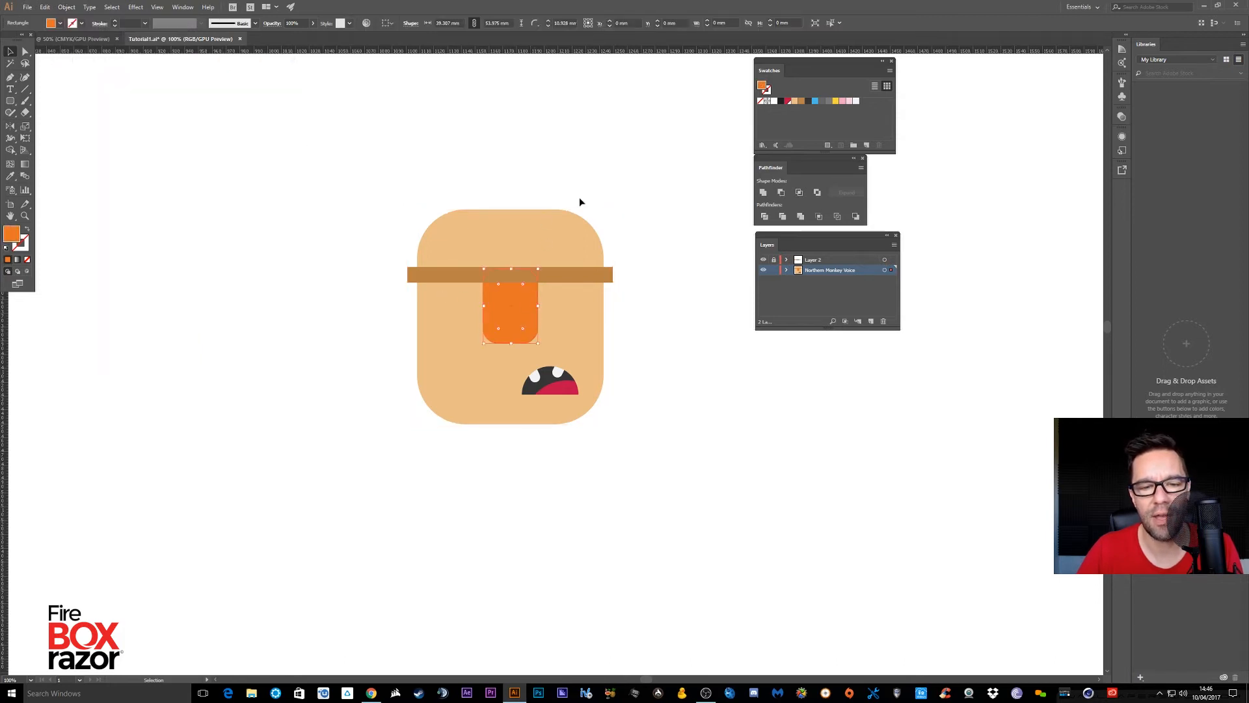
Lengthen the orange nose to about 65 mm by moving only its lower anchor points down, keeping the corner rounding
scroll(448, 187, up, 1)
key(a)
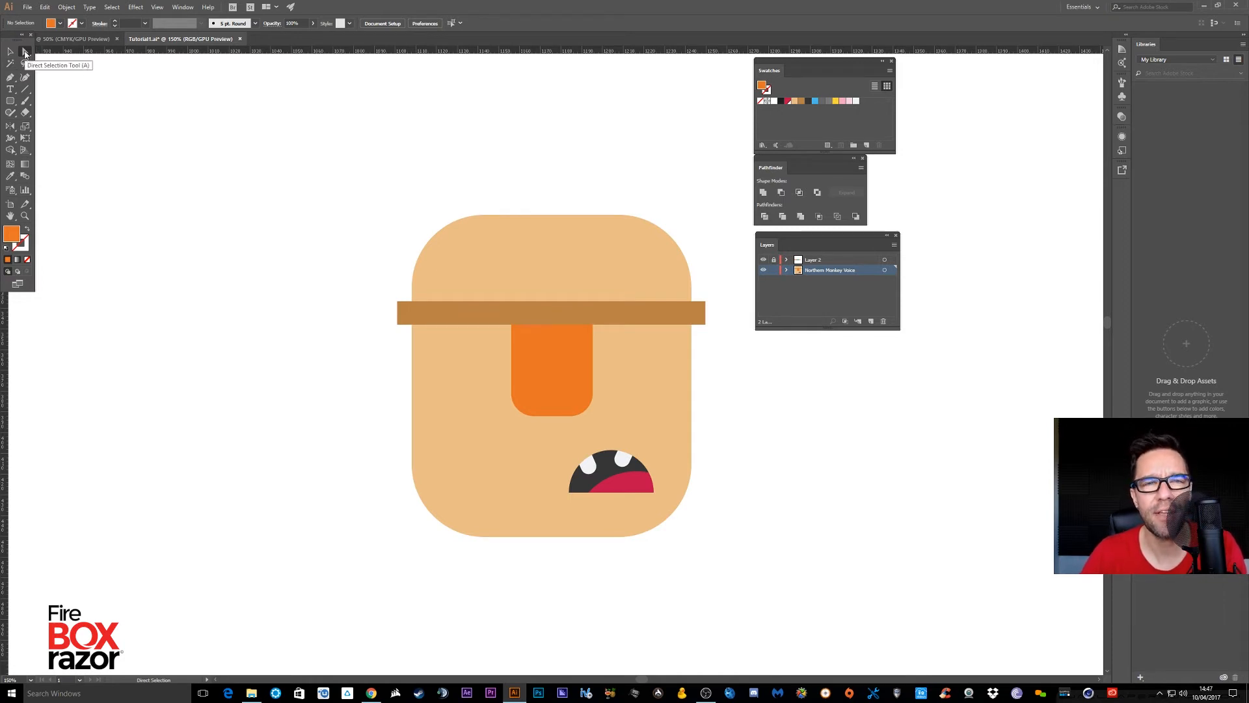
click(514, 365)
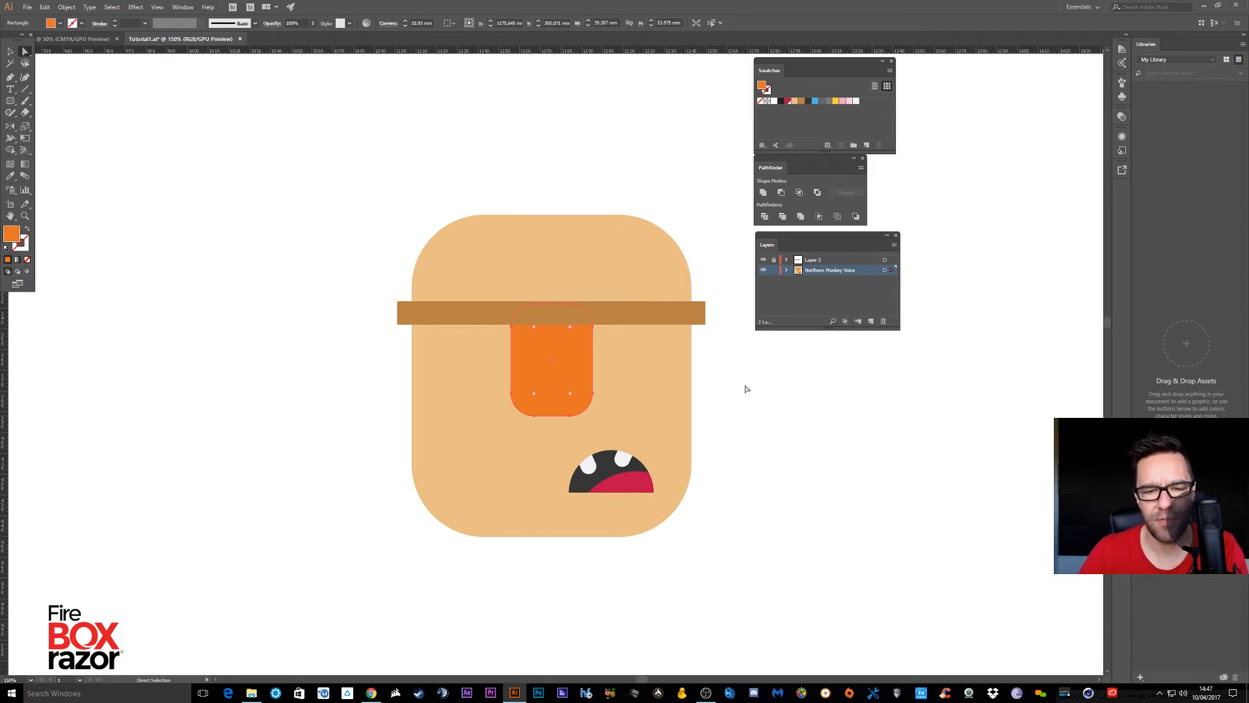
click(711, 393)
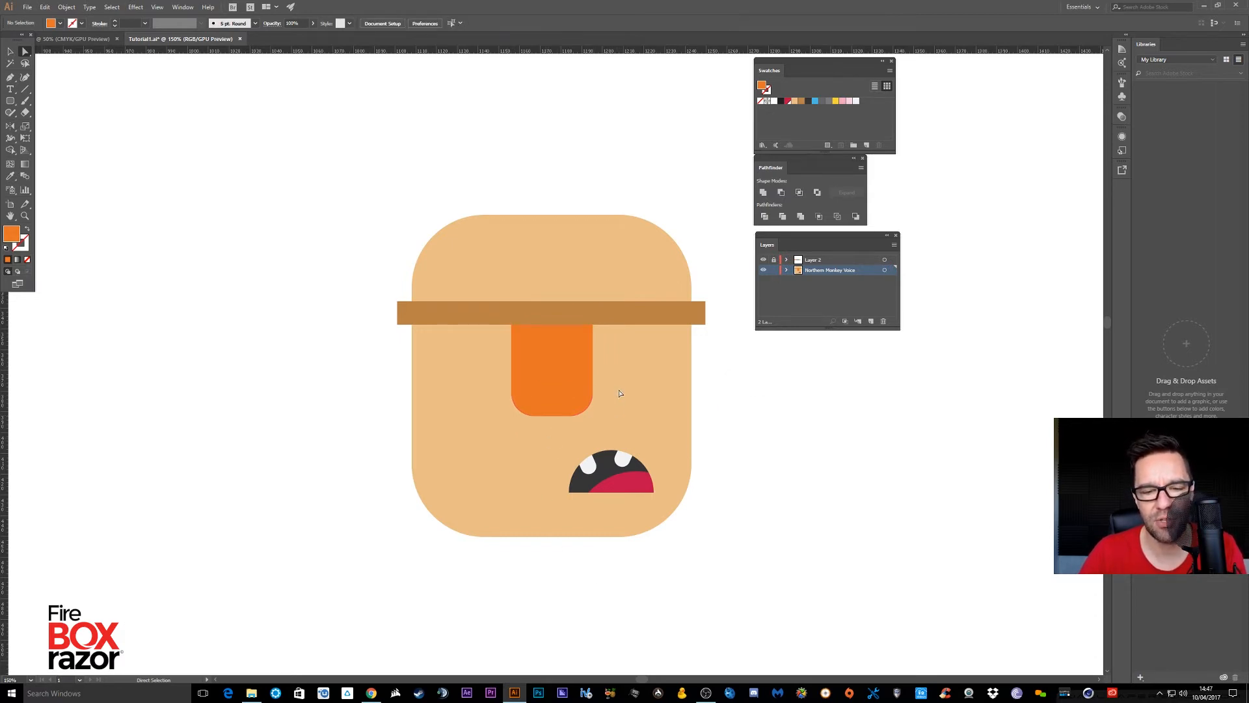
drag(619, 389, 492, 421)
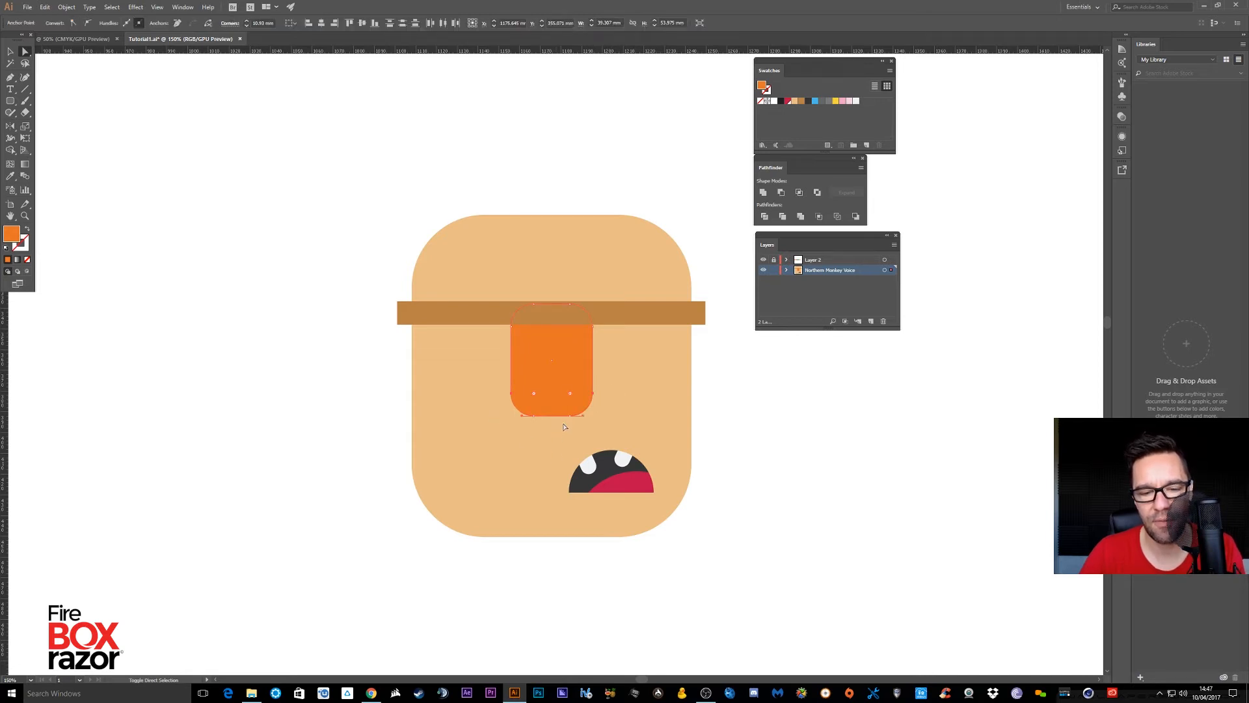
drag(552, 415, 544, 439)
key(ctrl+z)
click(845, 417)
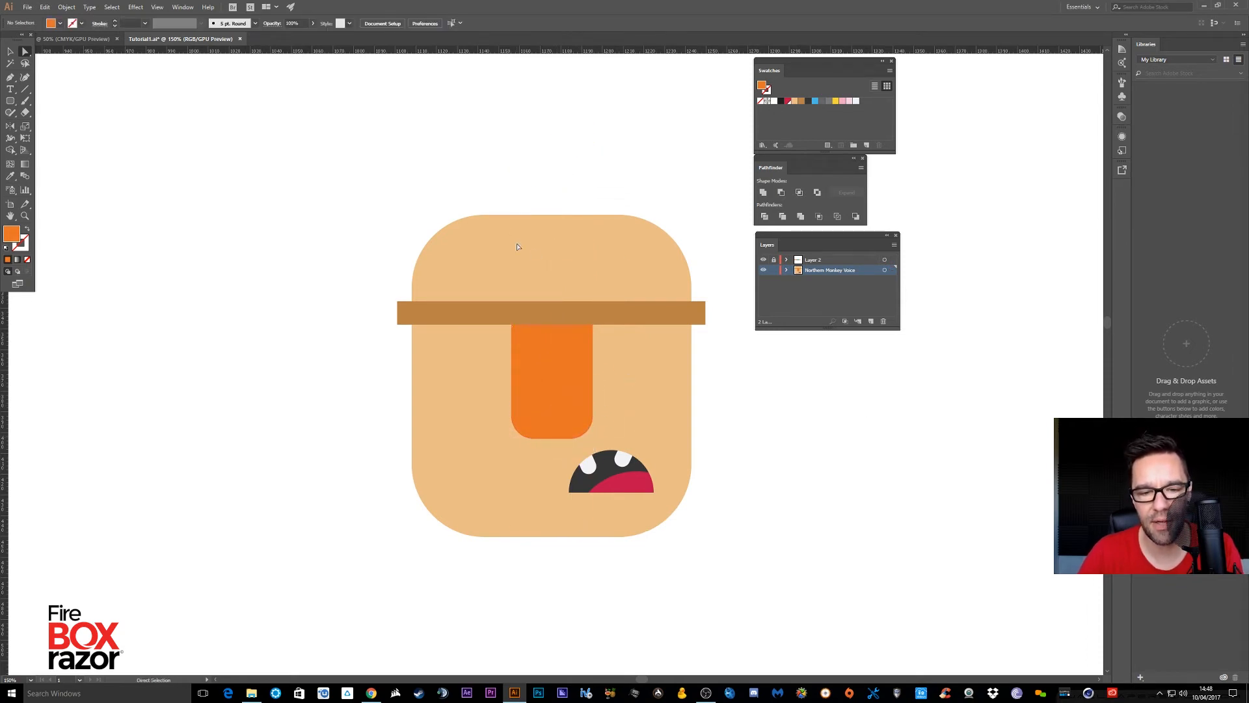
Unlock all the locked face shapes
click(11, 51)
click(589, 376)
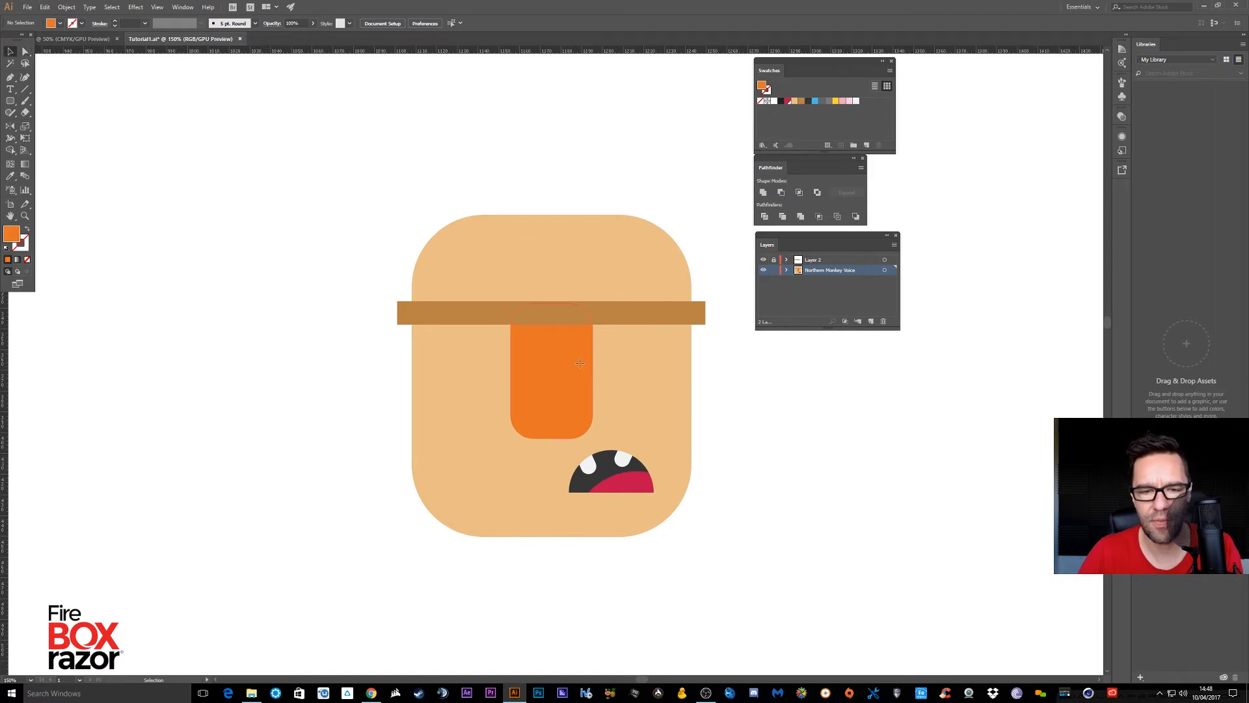
click(773, 391)
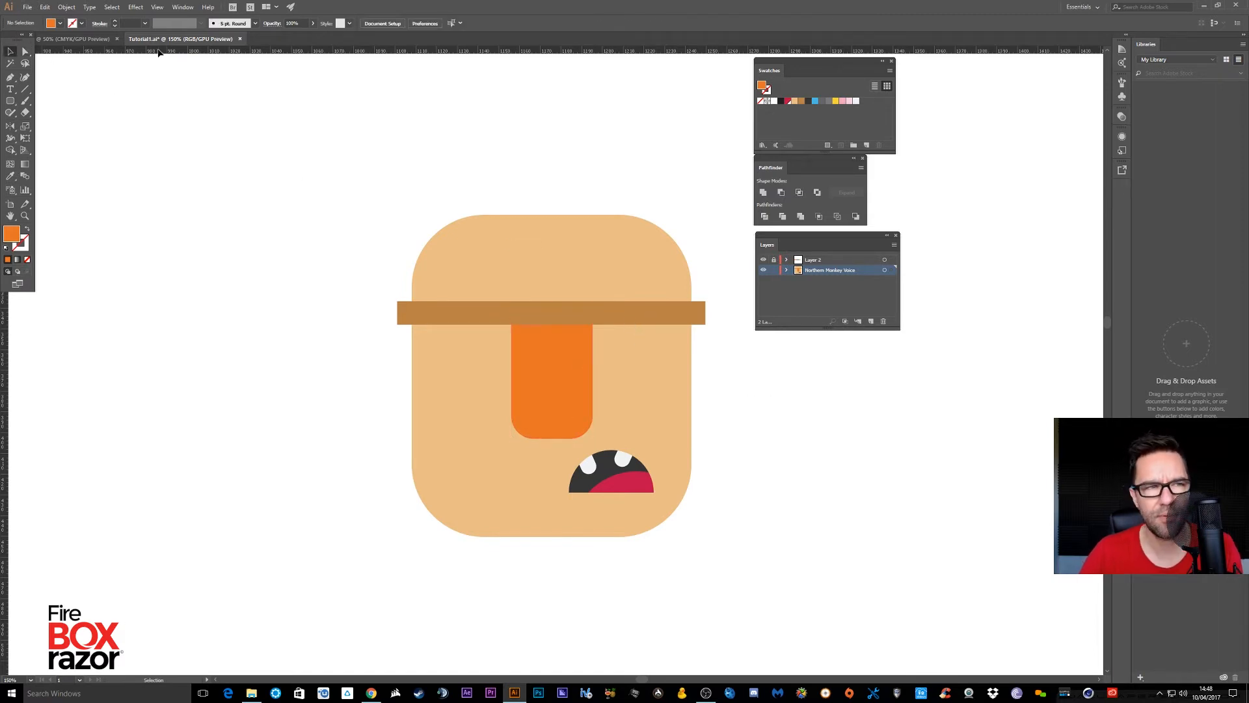
click(66, 7)
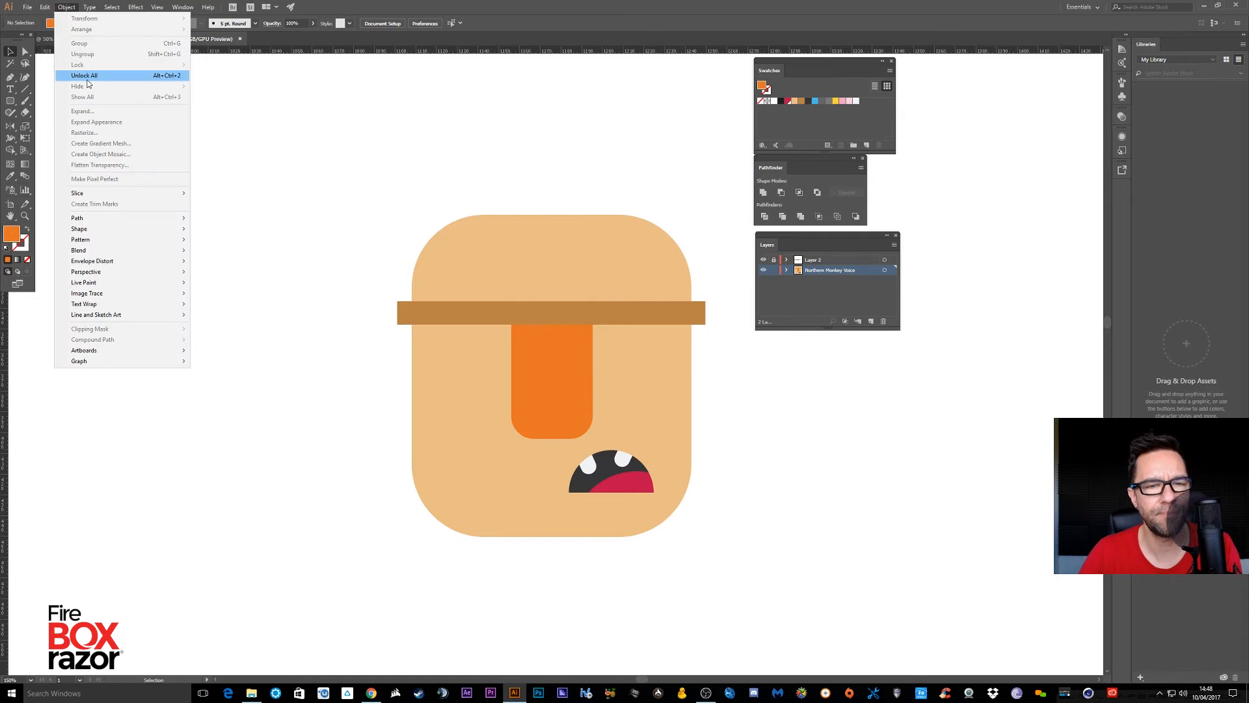
click(84, 75)
click(217, 205)
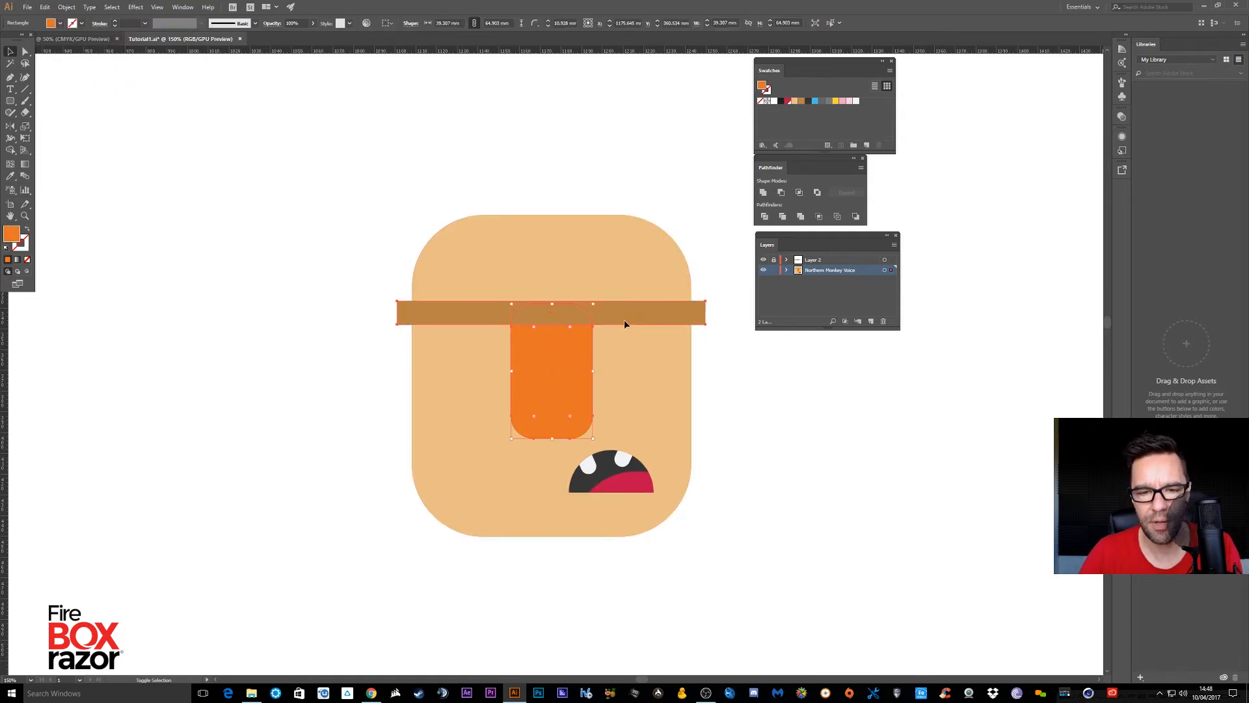
Nudge the orange nose and the brown brow bar together a little way down the face
click(663, 331)
key(Down)
key(Down)
key(Down)
key(Down)
key(Down)
key(Down)
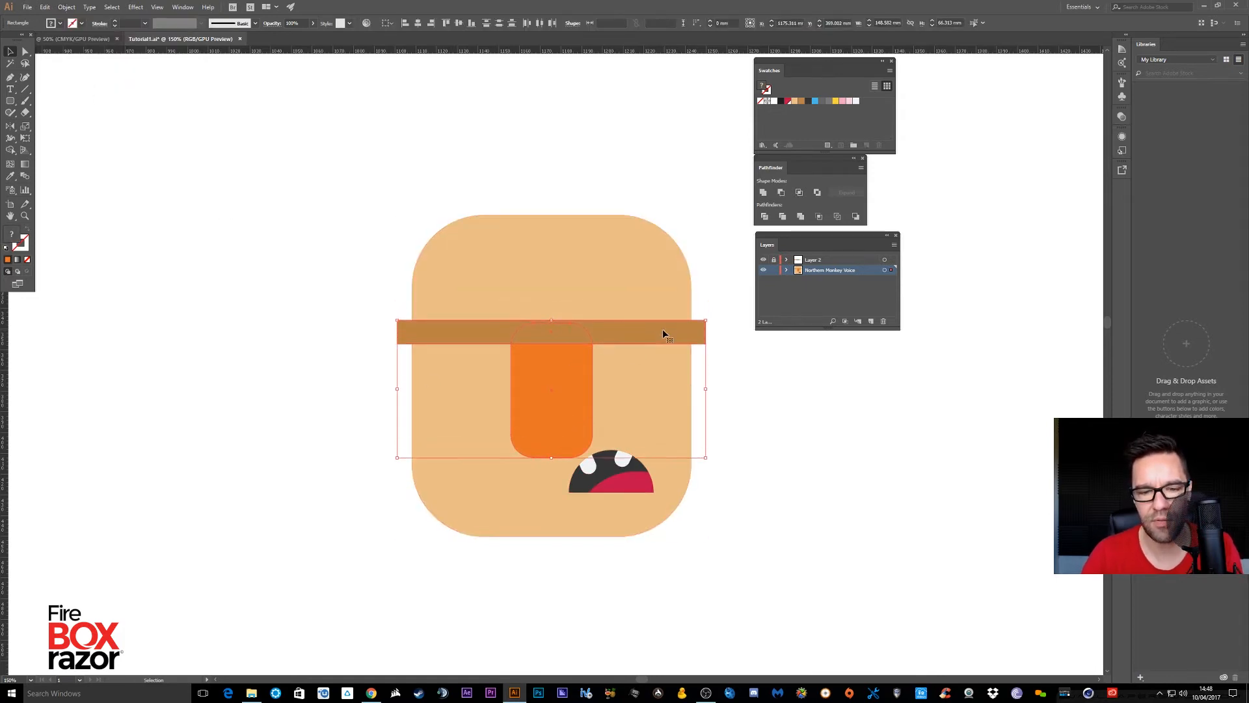
click(760, 393)
Draw a circle about 83 mm across with the Ellipse tool, to the left of the head
key(ctrl+minus)
key(ctrl+minus)
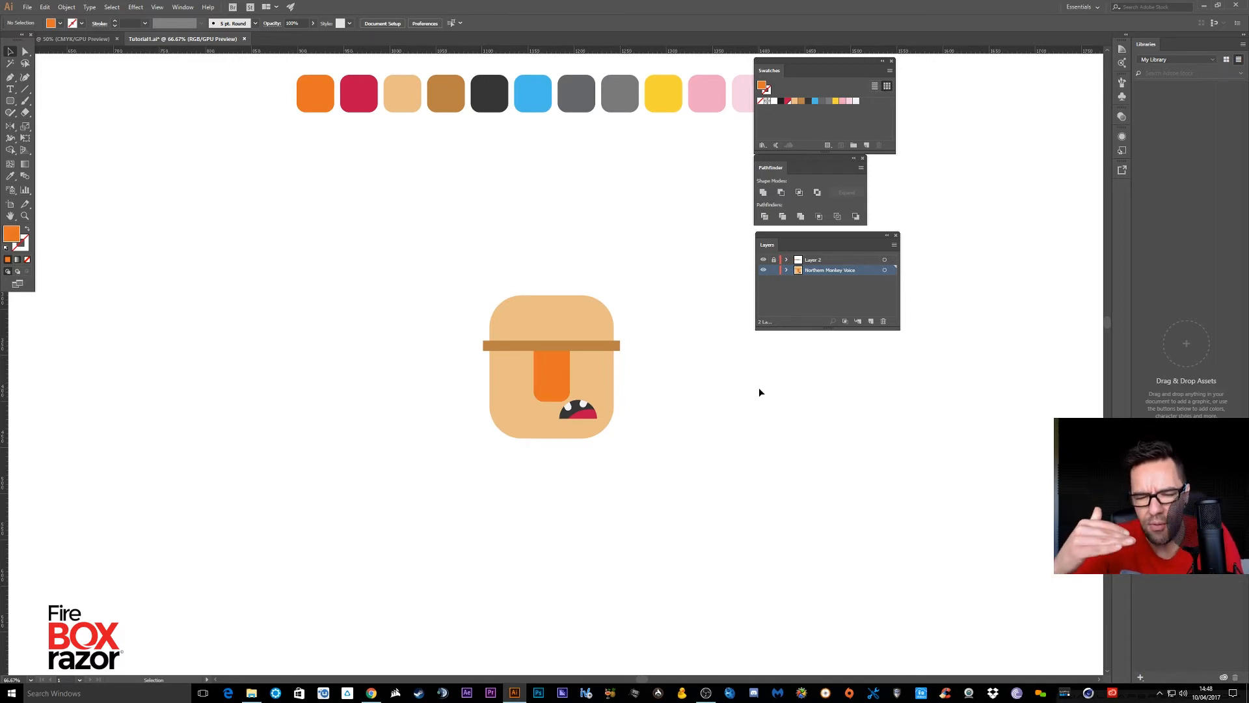
key(ctrl+minus)
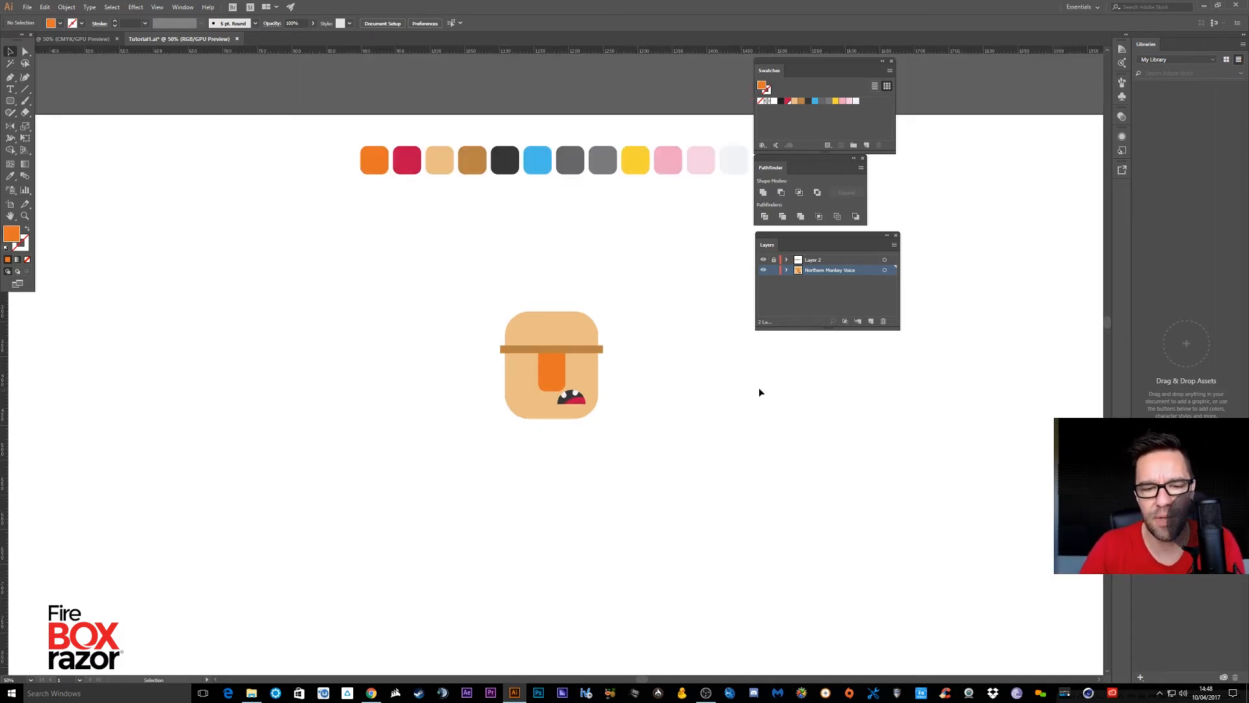
drag(634, 410, 604, 311)
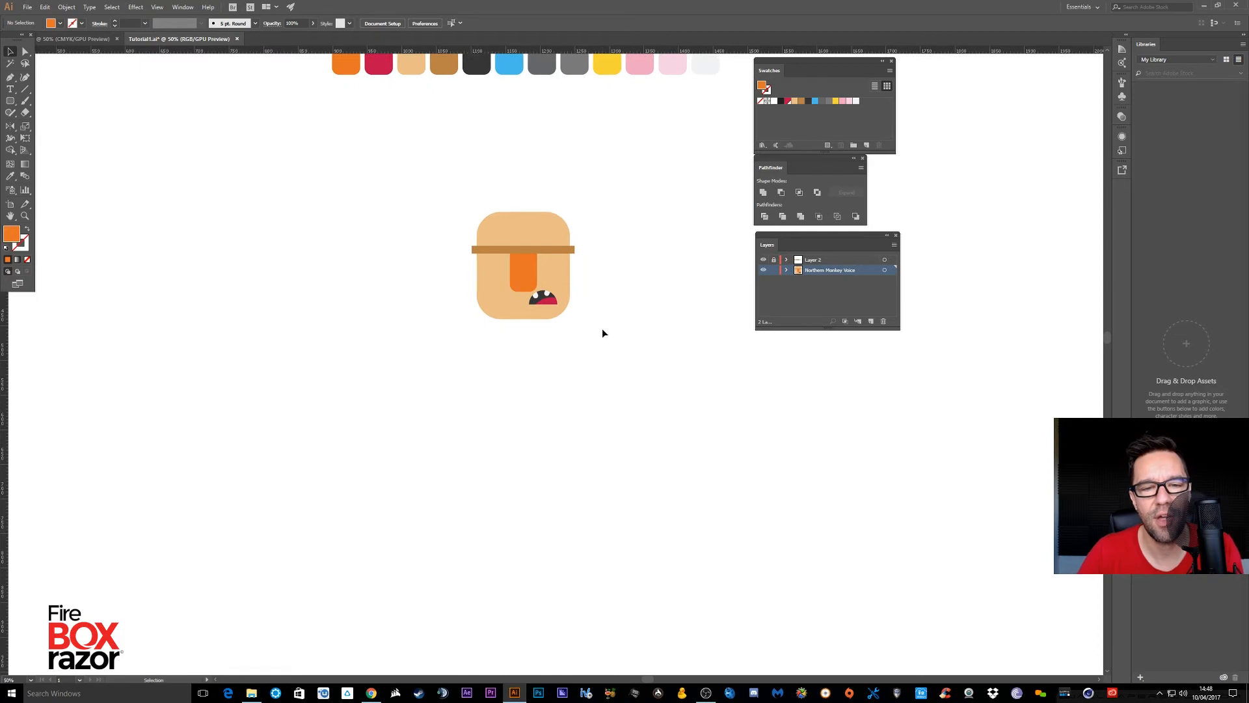
drag(628, 263, 654, 320)
click(10, 100)
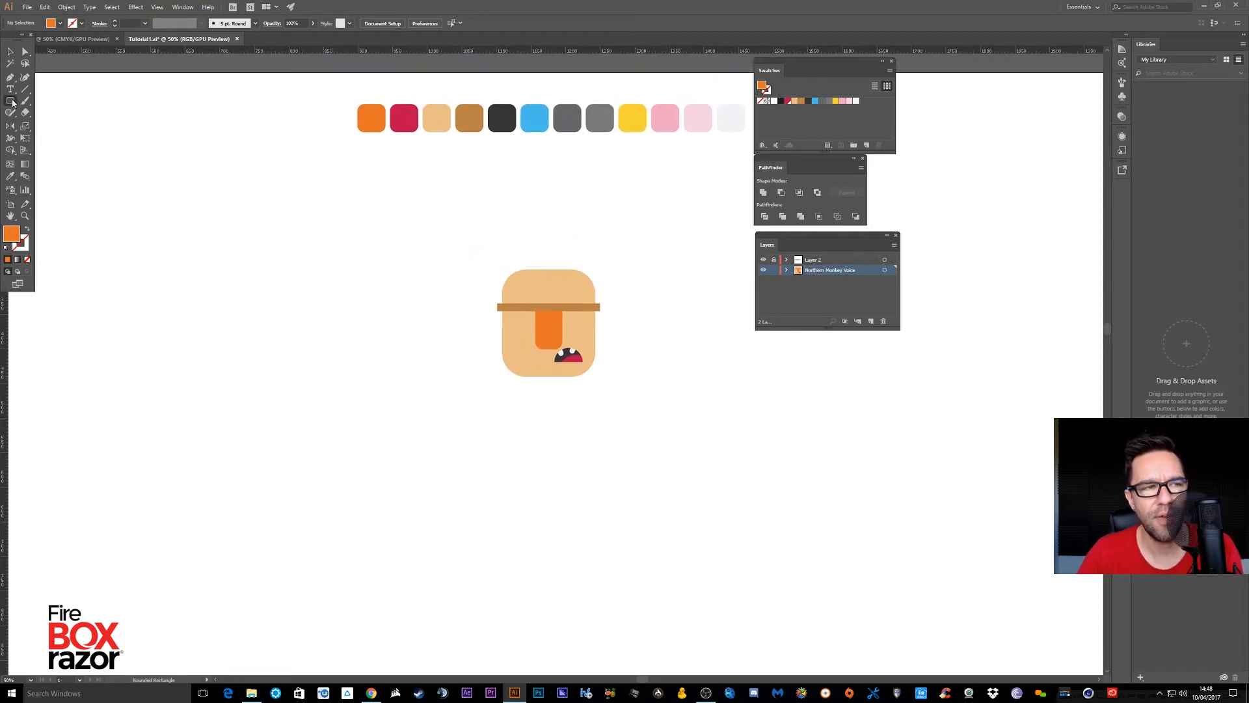
click(53, 124)
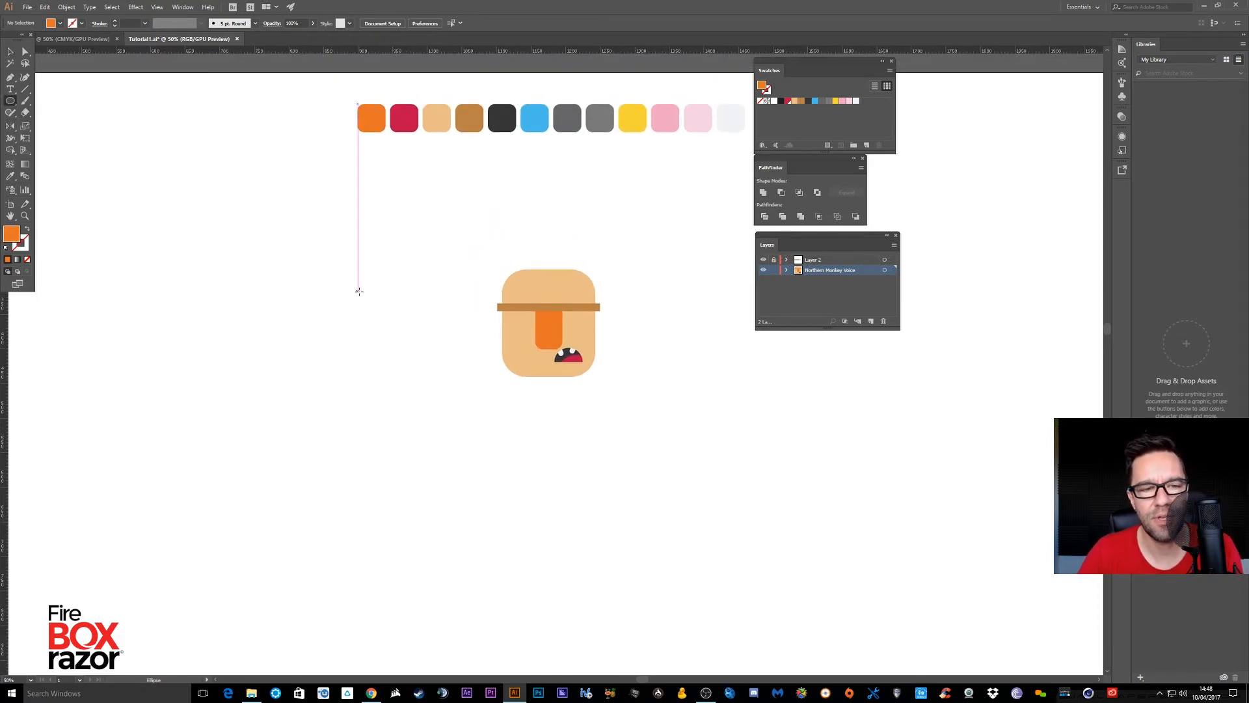
drag(357, 291, 415, 340)
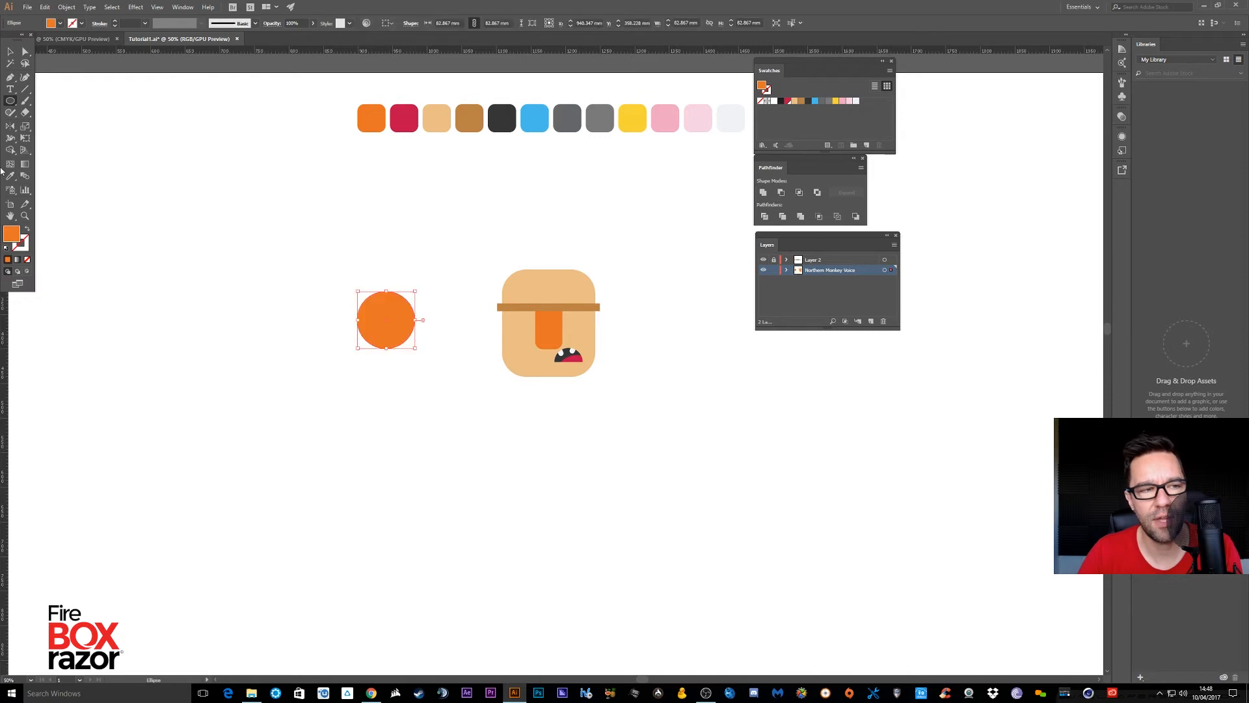
Fill the circle beside the head with the brown sampled from the palette row
key(i)
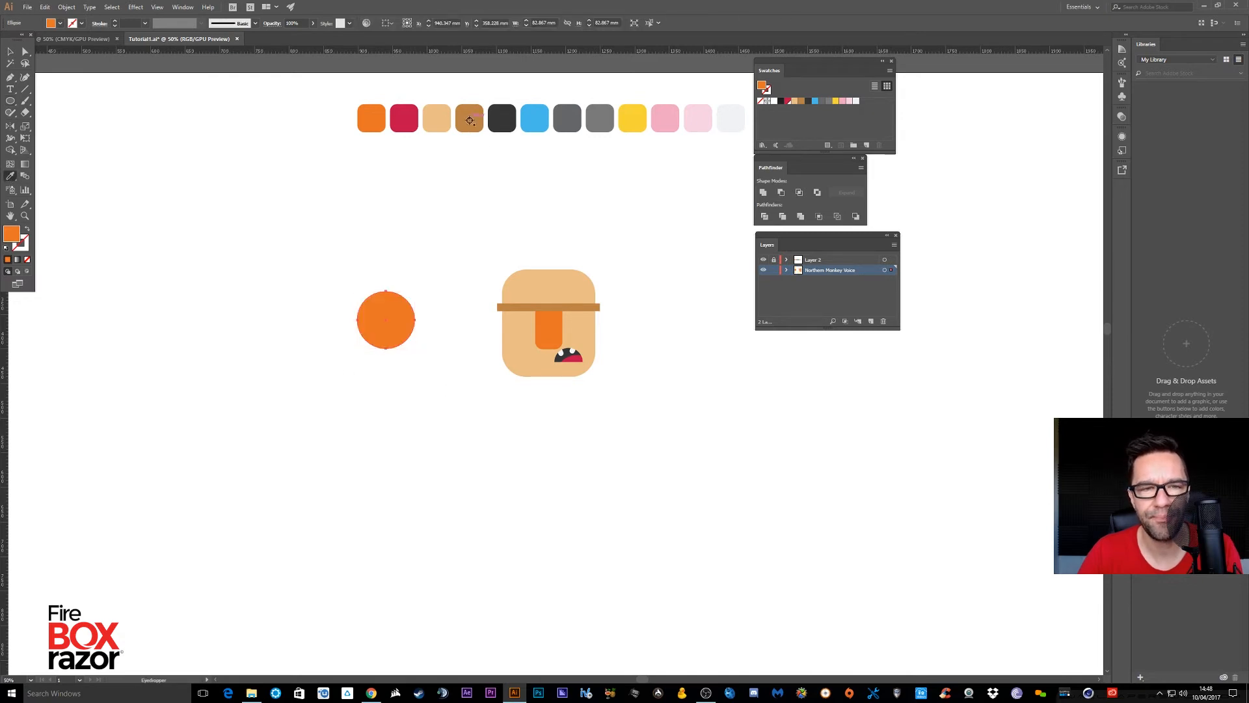
click(468, 122)
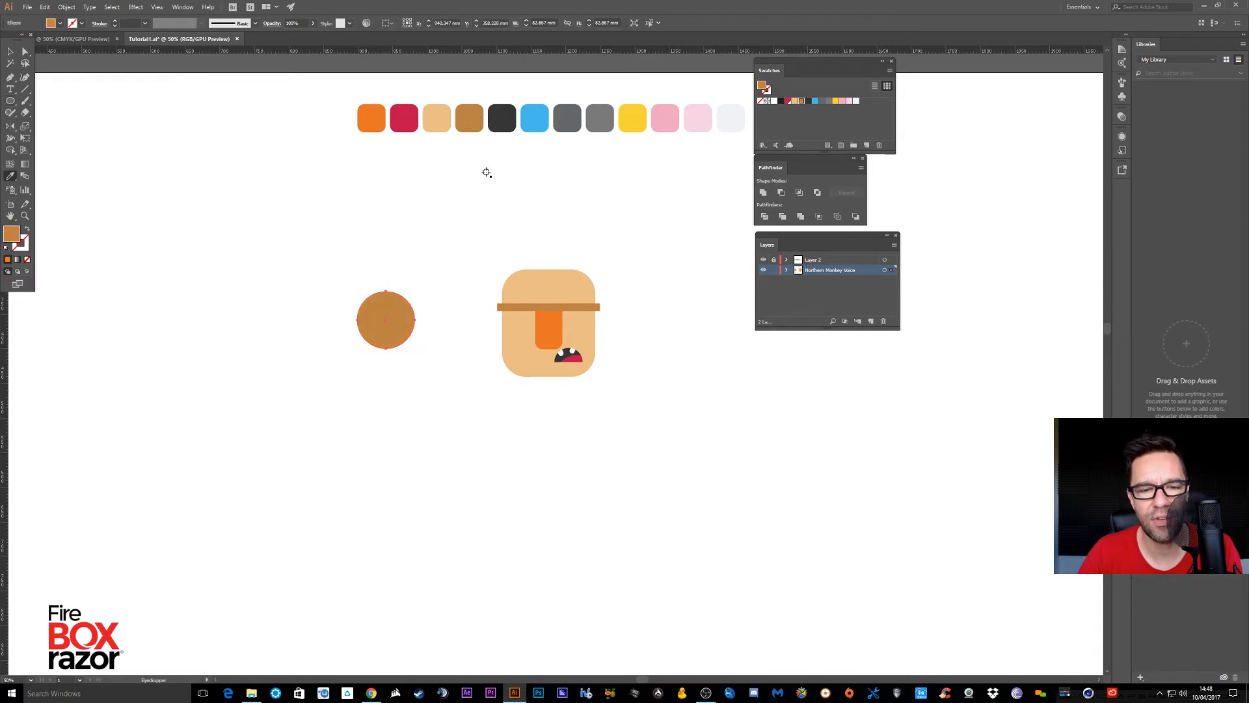
click(10, 51)
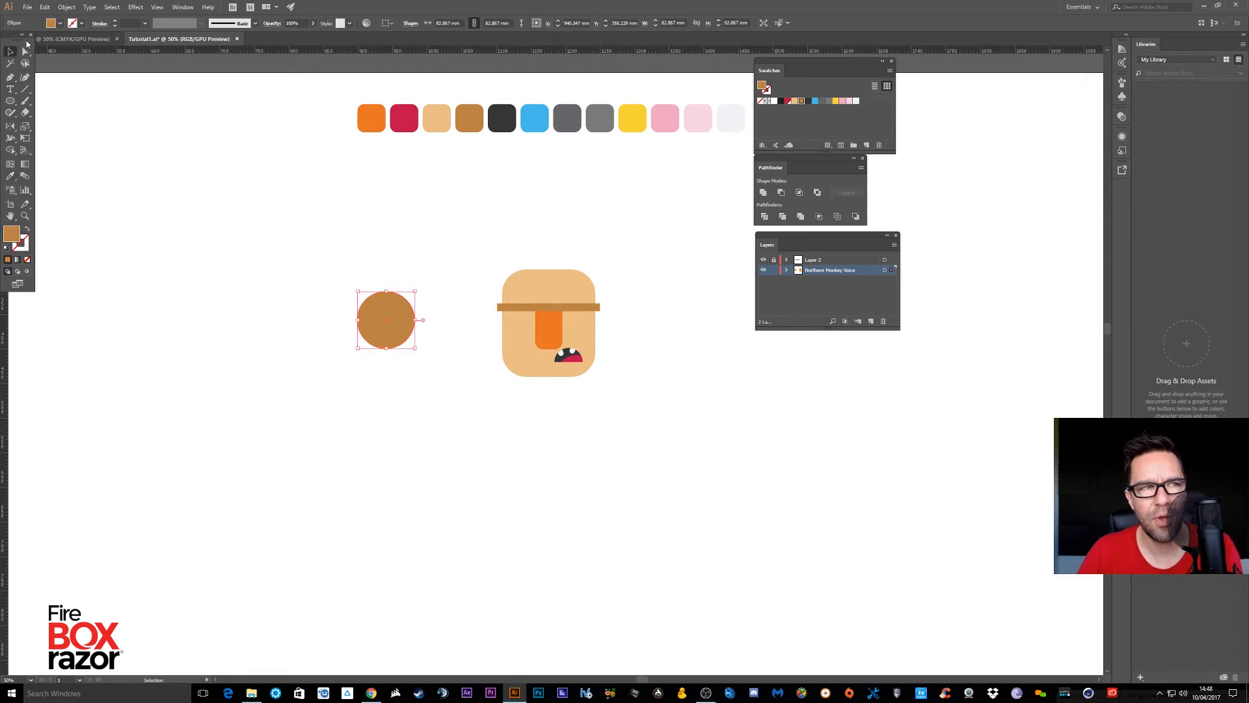
Copy the brown circle and paste the duplicate directly in front of it
click(45, 7)
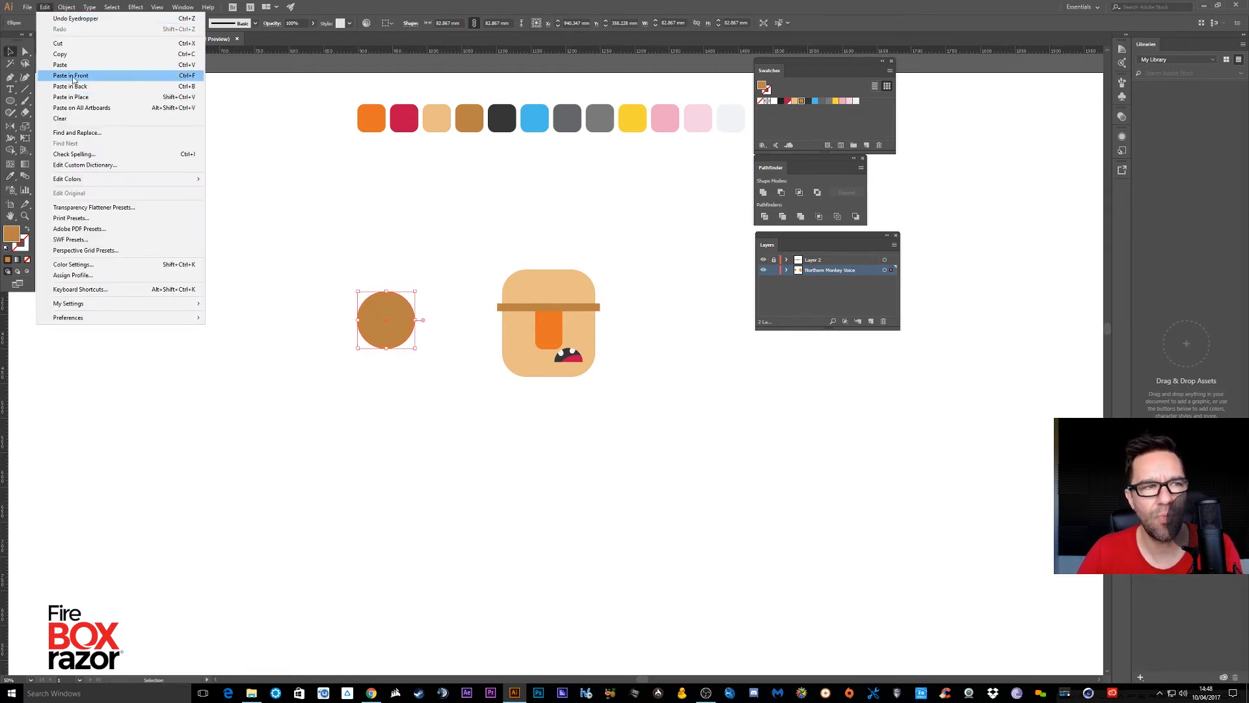
click(61, 54)
click(45, 7)
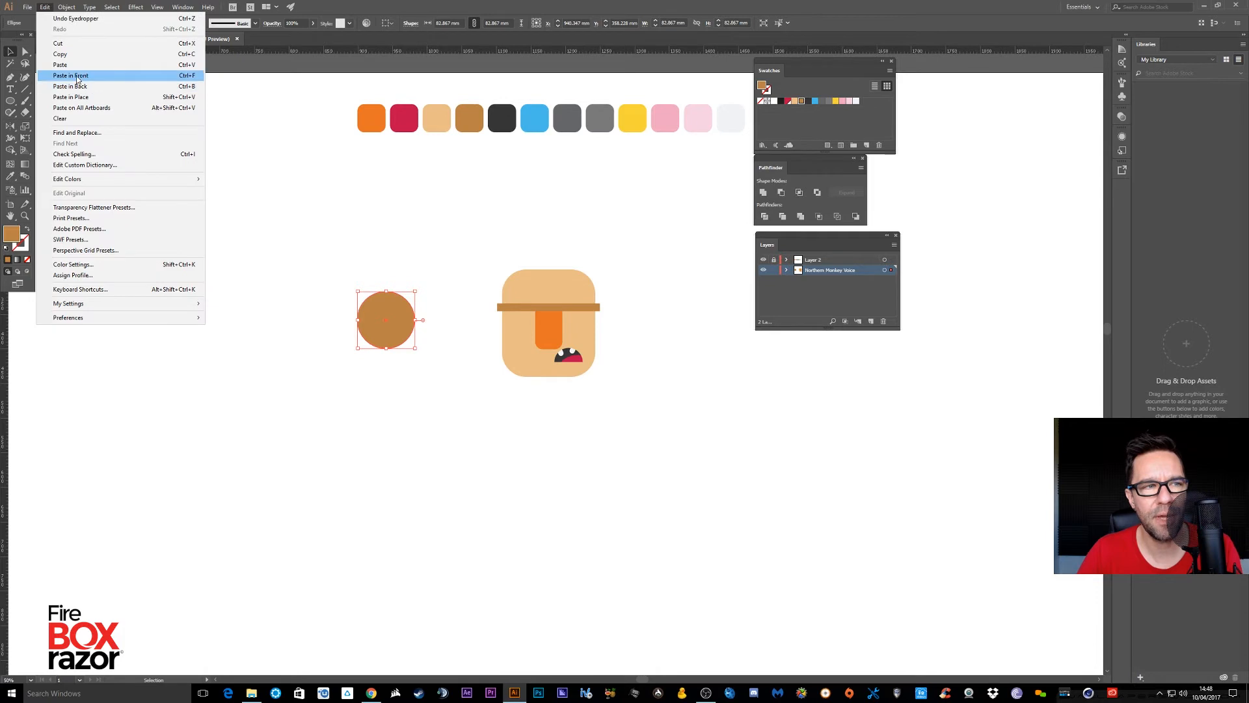
click(70, 75)
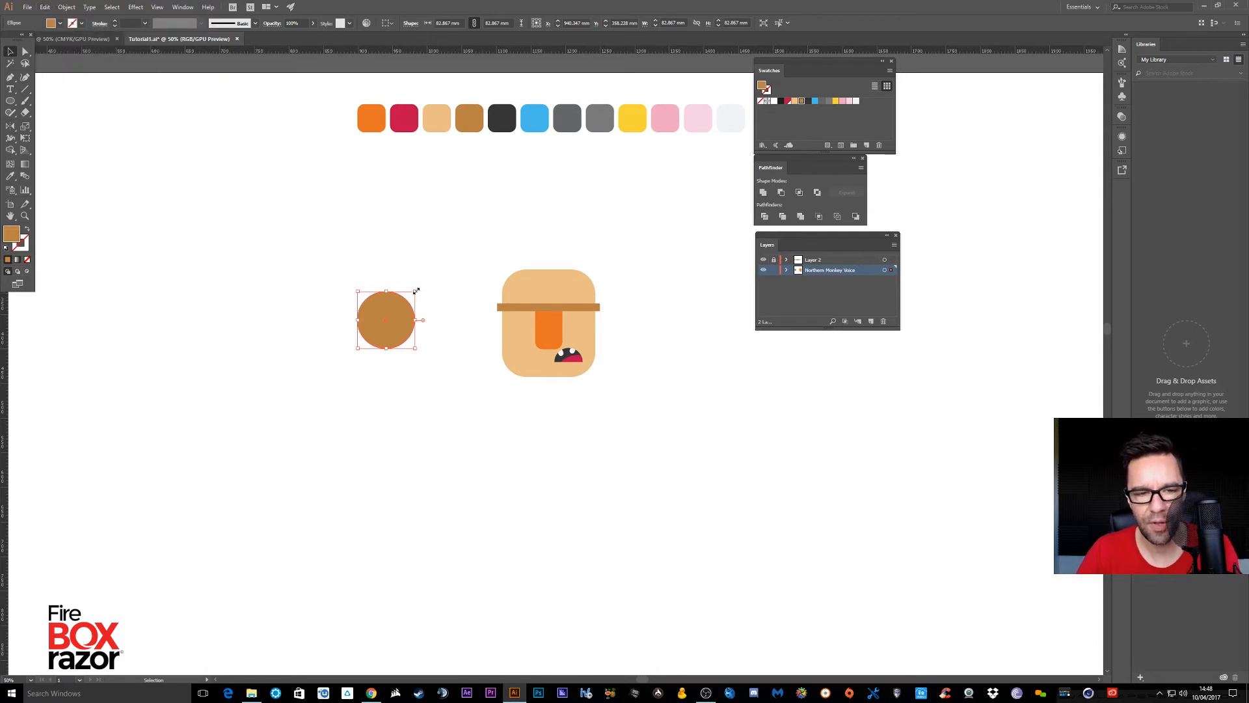
Scale the duplicate circle down to about 52 mm and fill it with the light skin tone sampled from the palette row
drag(417, 290, 404, 302)
key(i)
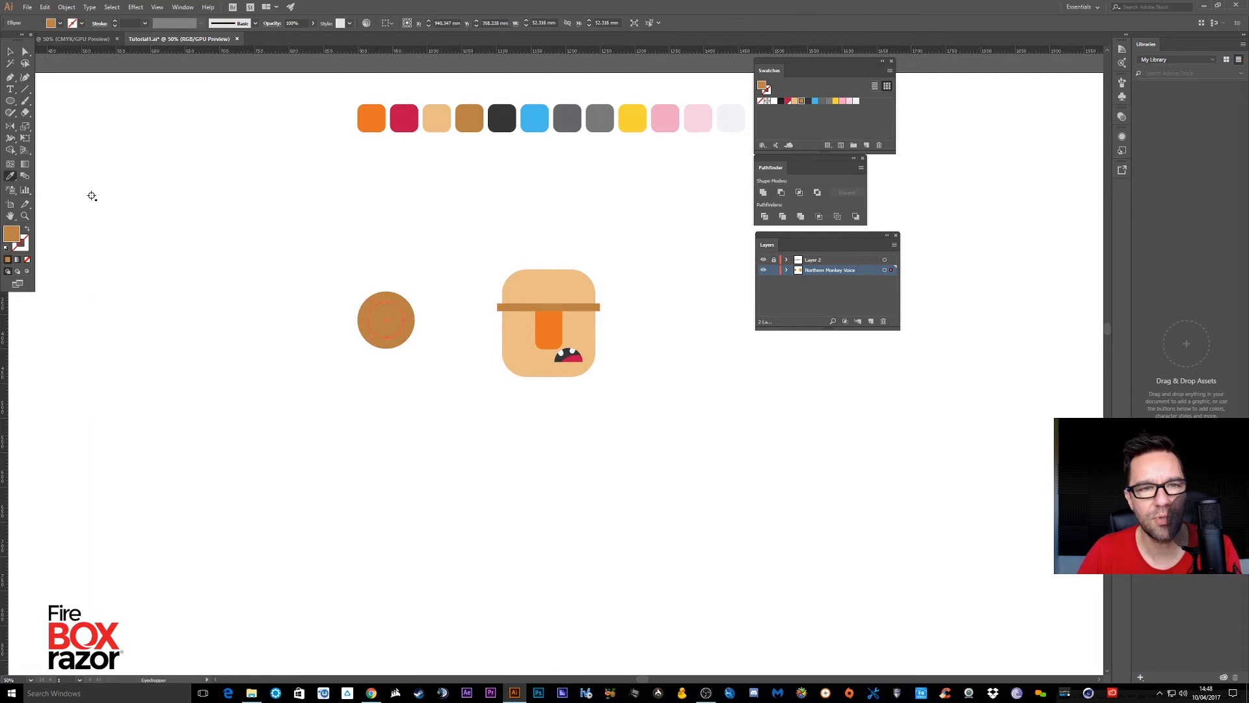
click(439, 121)
key(v)
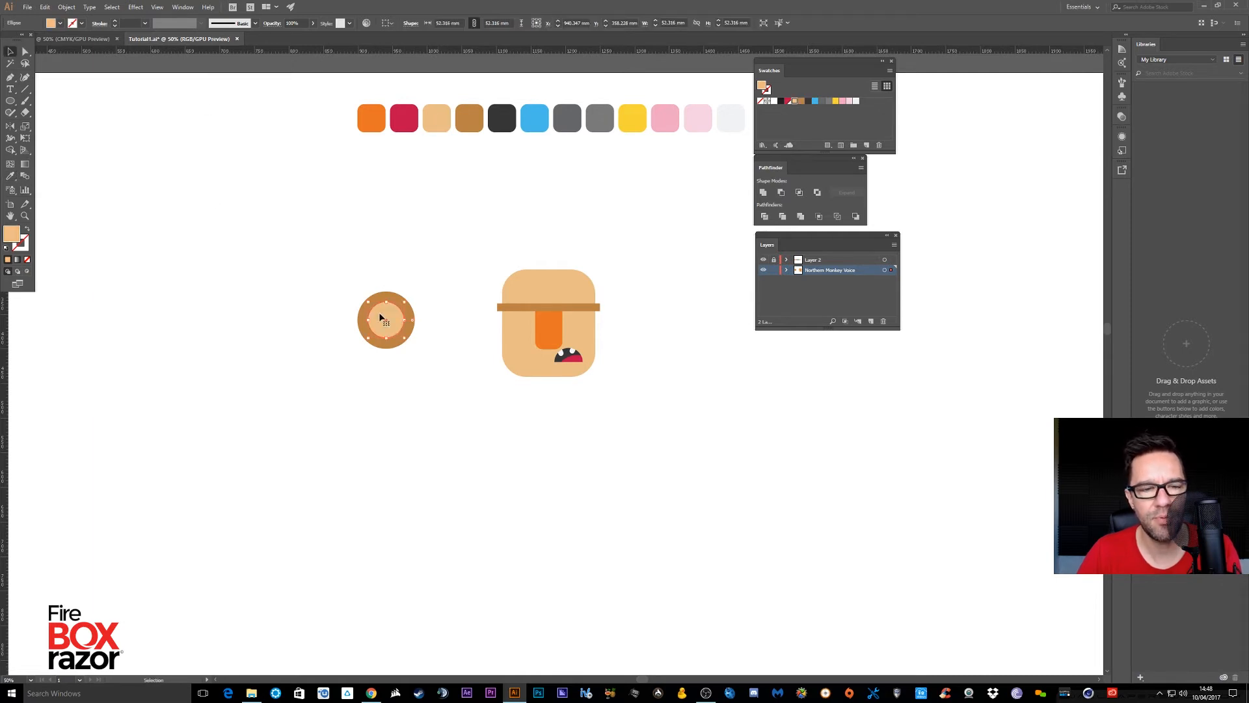
Group the two concentric circles and move them over the head's left edge as an ear
drag(446, 270, 308, 376)
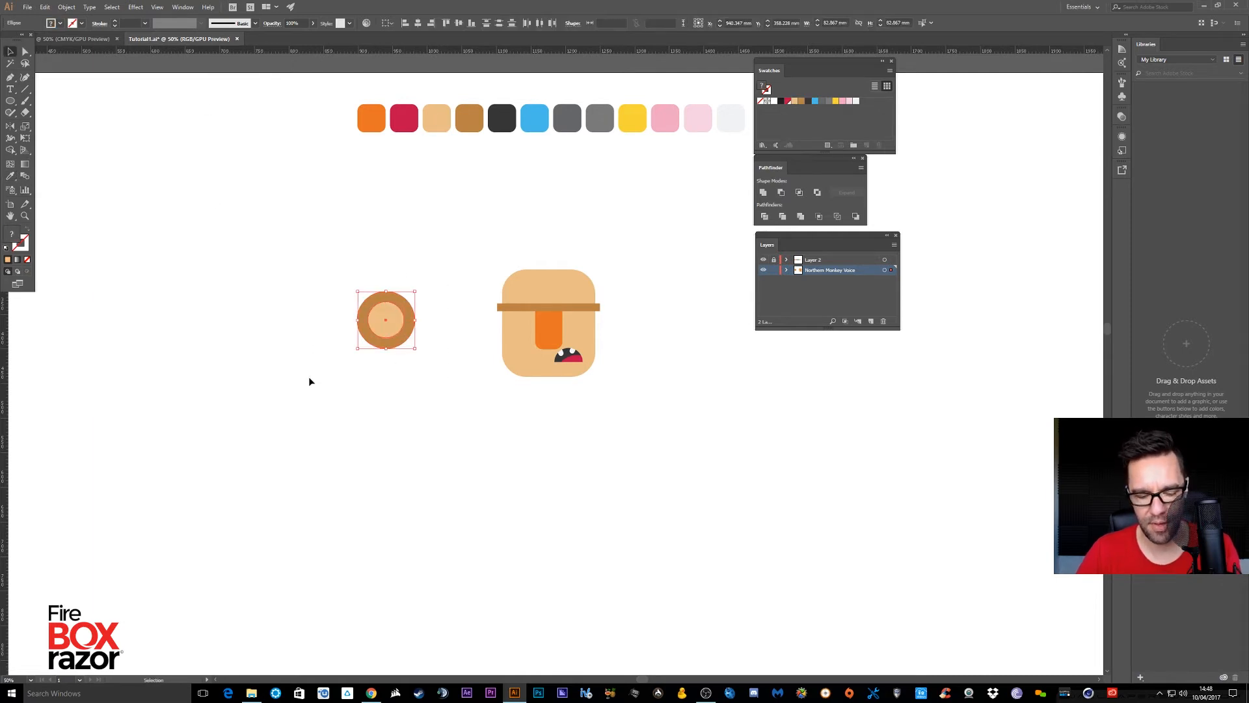
key(v)
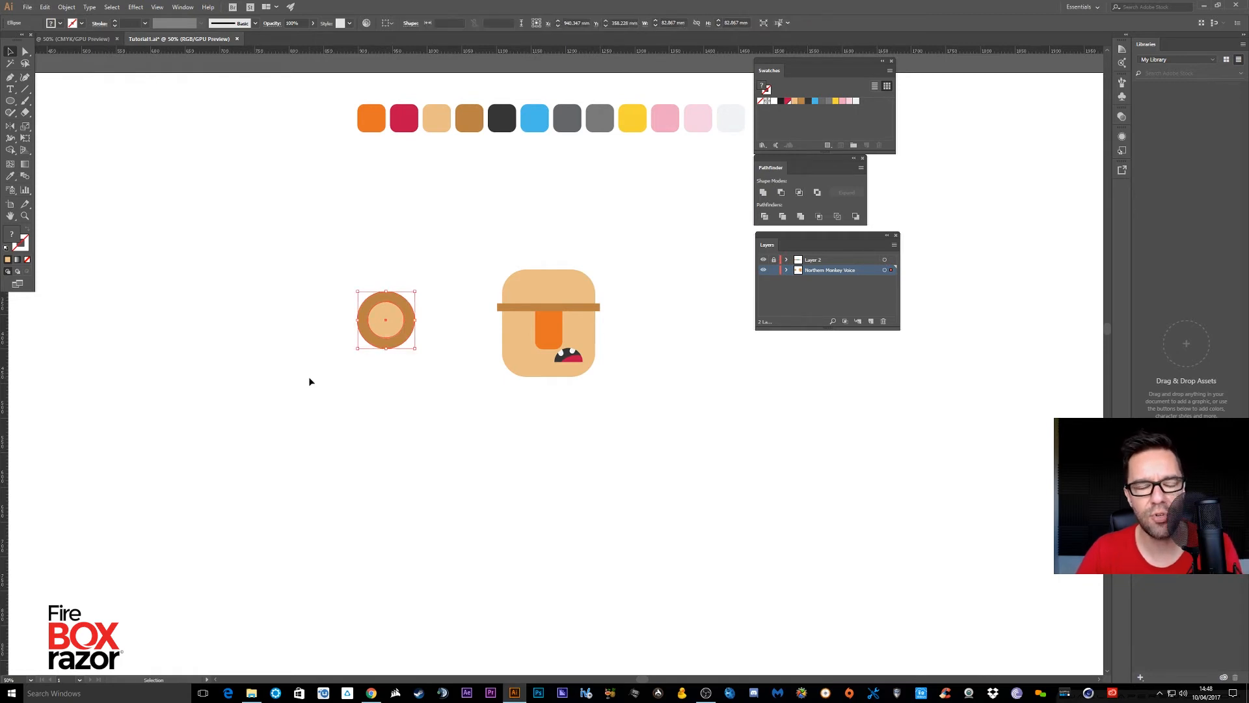
drag(398, 324, 516, 321)
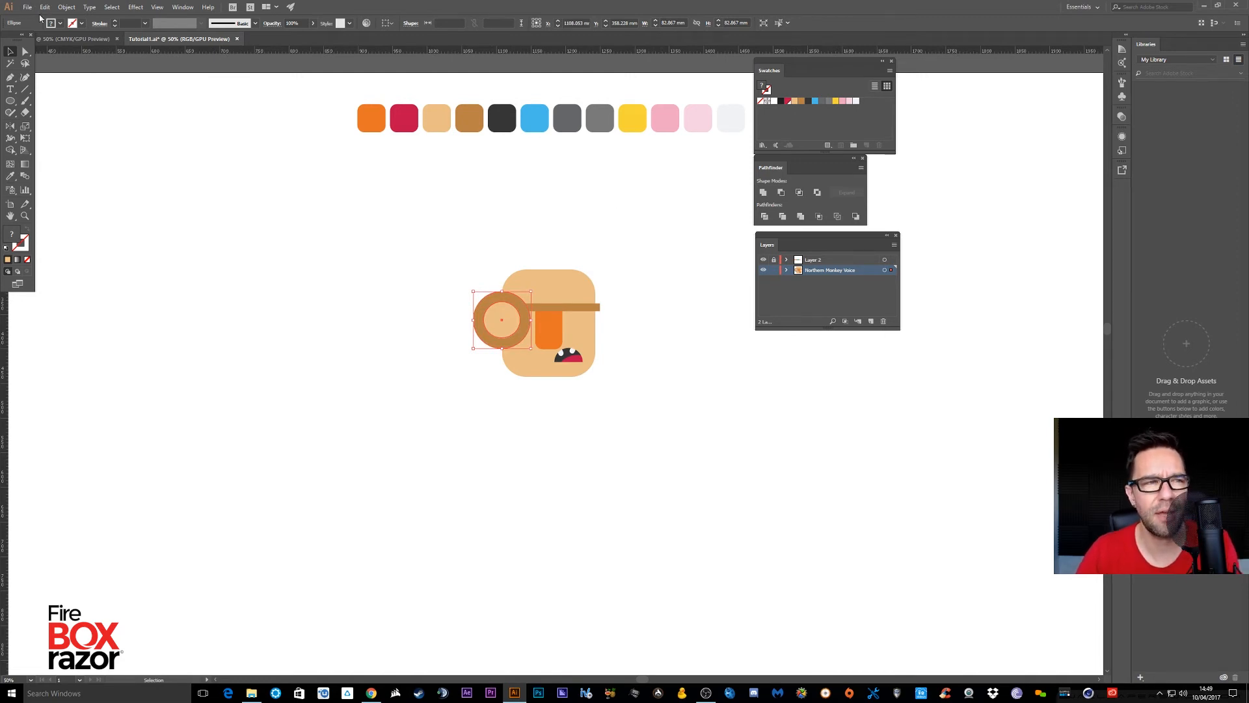
Send the ear group to the back so it sits behind the head
click(66, 7)
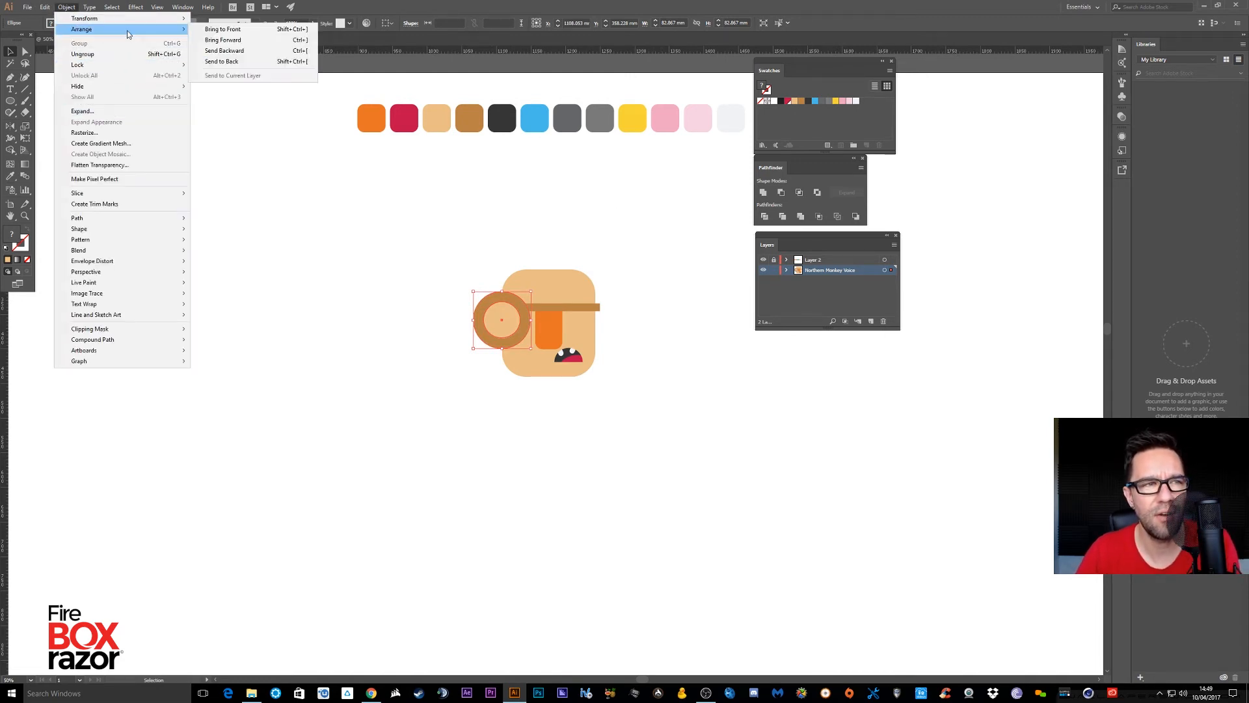
mouse_move(164, 32)
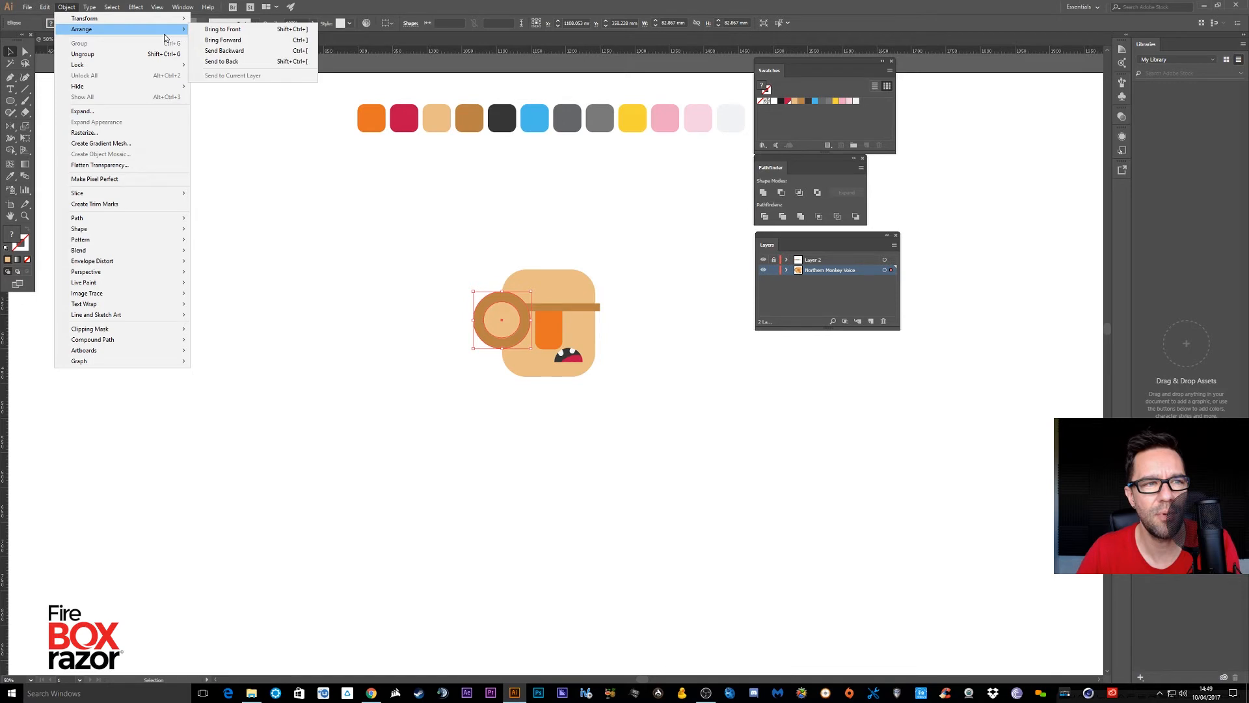
click(253, 63)
click(596, 219)
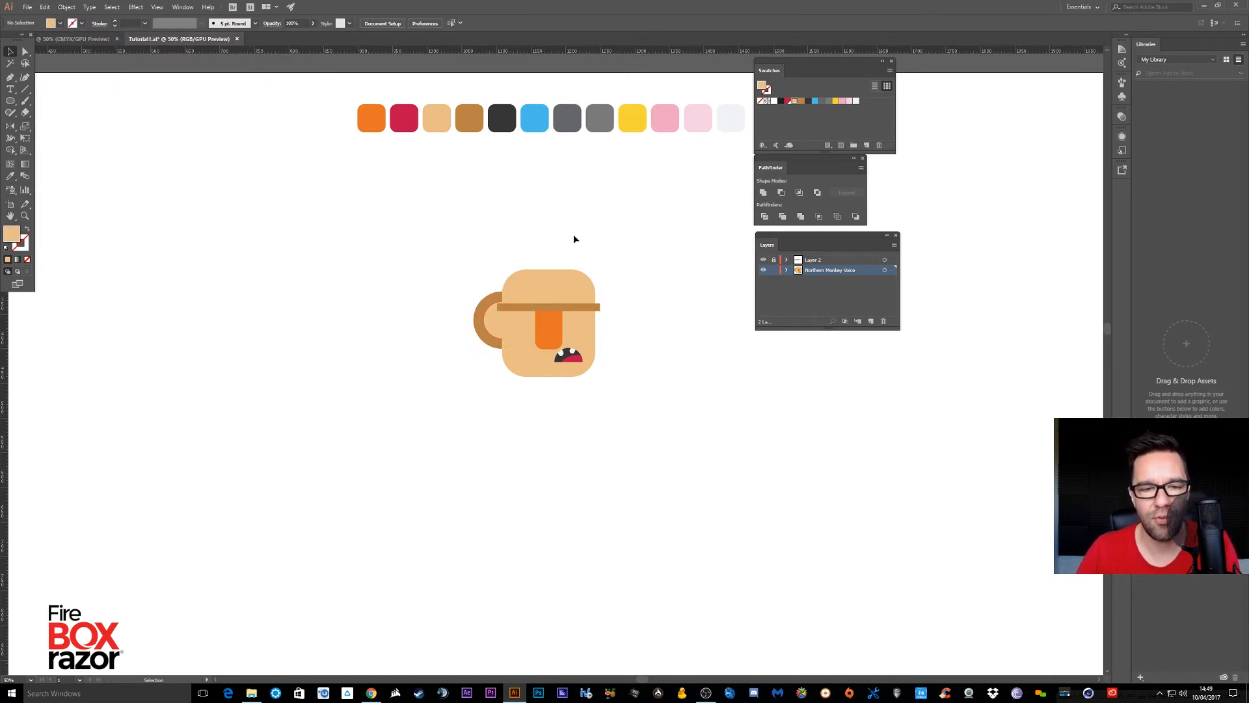
Scale the ear group down to about 64 mm across, undoing any accidental move of the head
drag(496, 315, 518, 332)
click(505, 335)
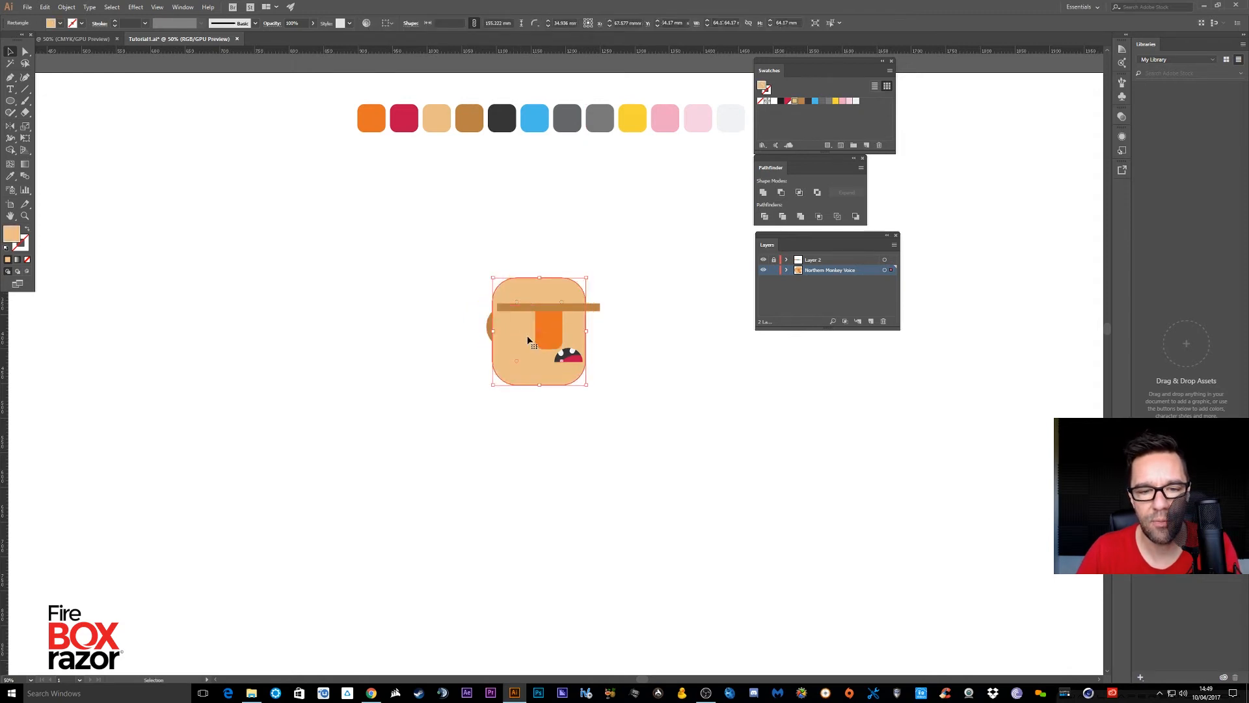
click(498, 327)
shift+click(496, 337)
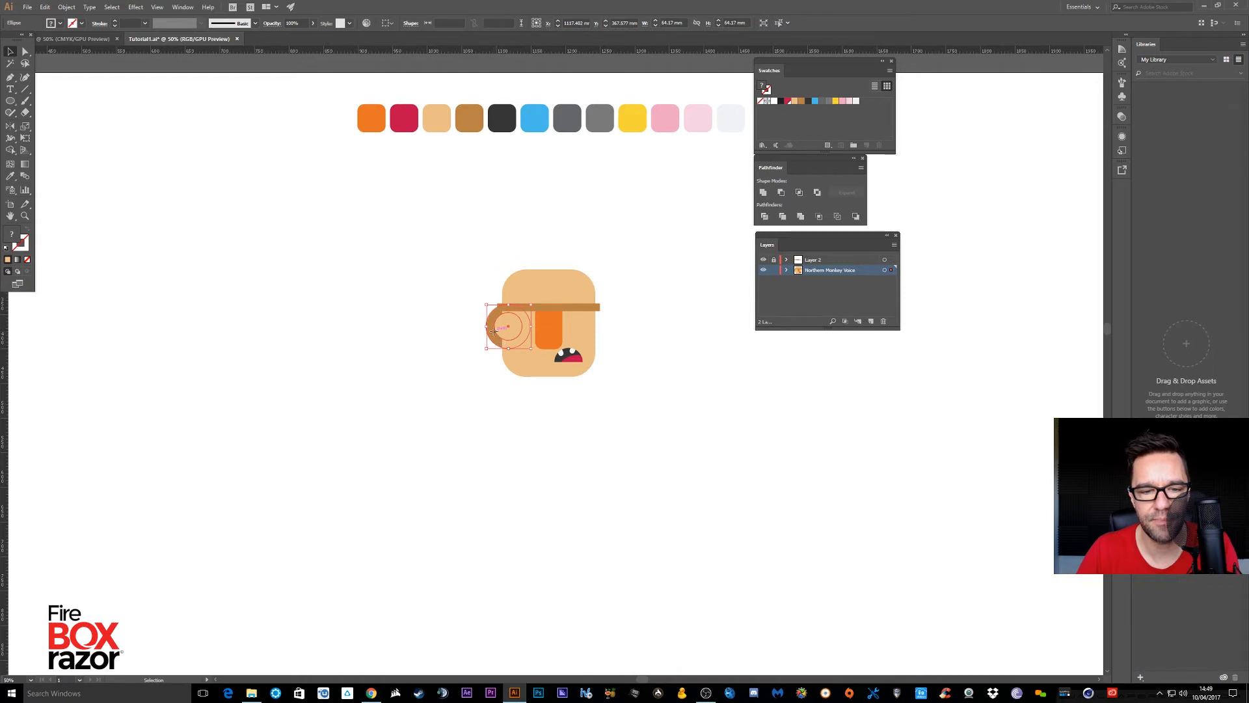
Duplicate the ear onto the right side of the head and make the copy slightly smaller
drag(496, 332, 589, 340)
click(700, 341)
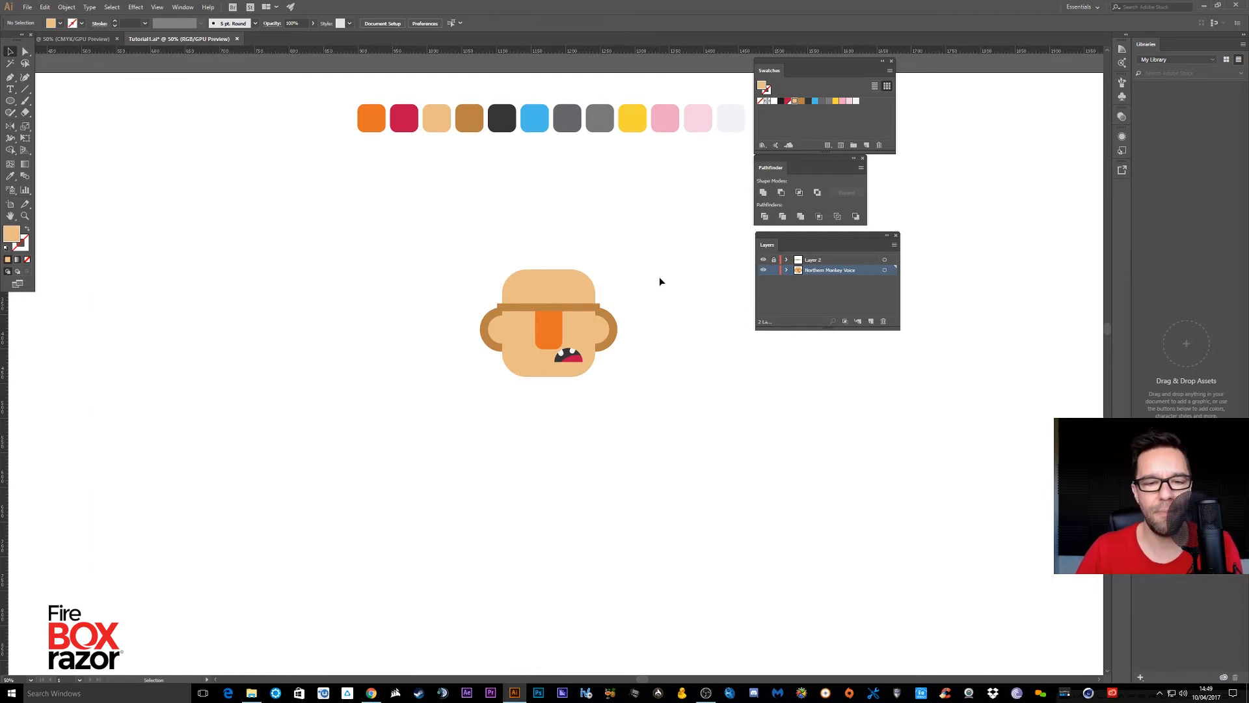
key(l)
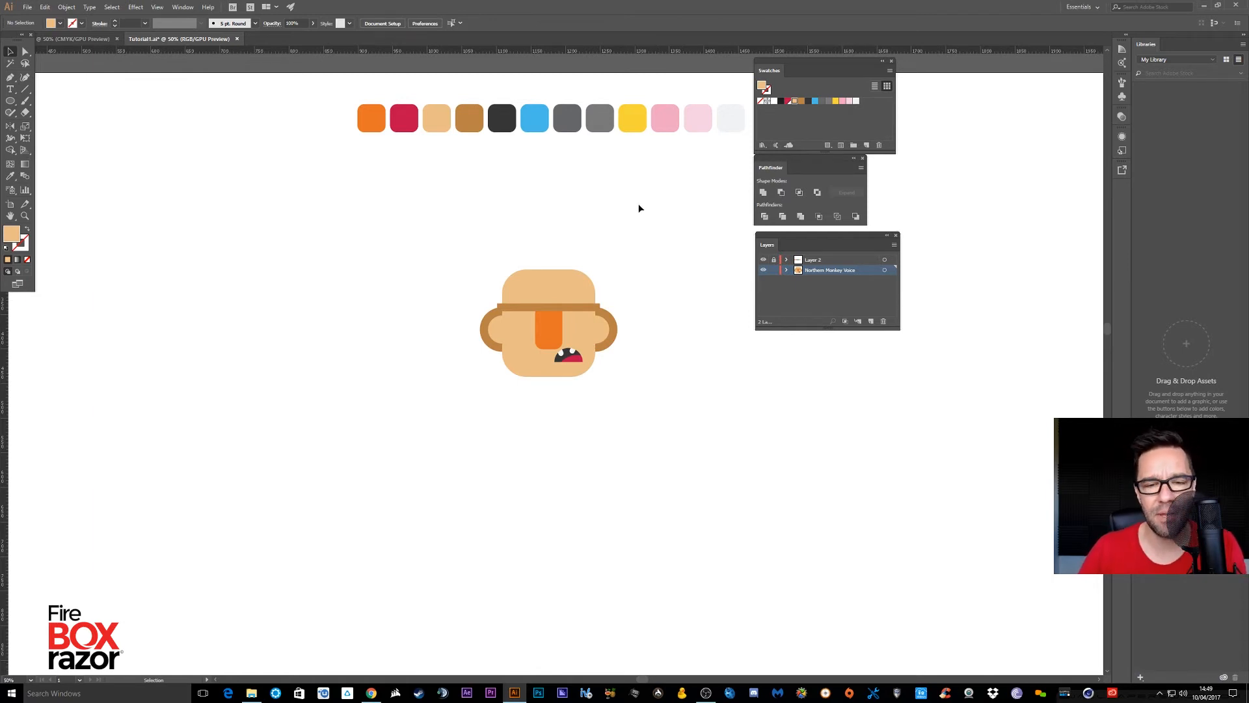
mouse_move(595, 329)
mouse_down()
mouse_move(618, 306)
mouse_move(593, 337)
mouse_move(614, 336)
mouse_up()
key(ctrl+z)
click(631, 347)
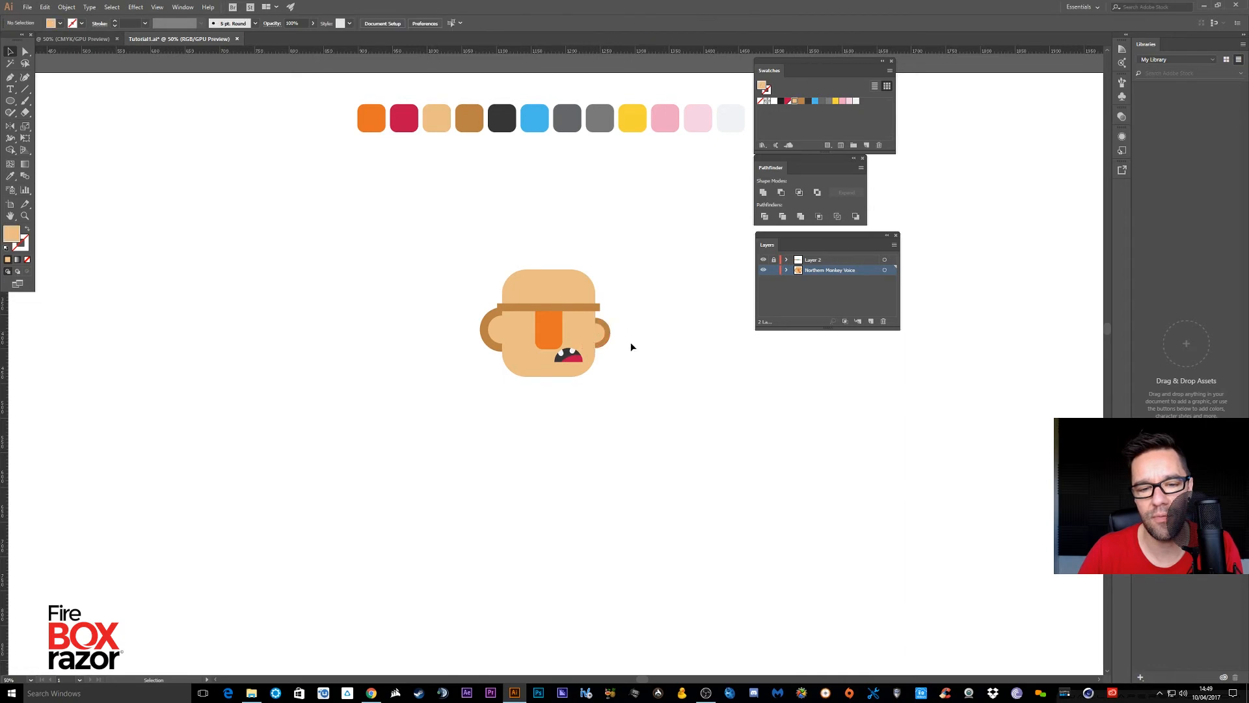
Scale the left ear down to about 55 mm across
click(487, 328)
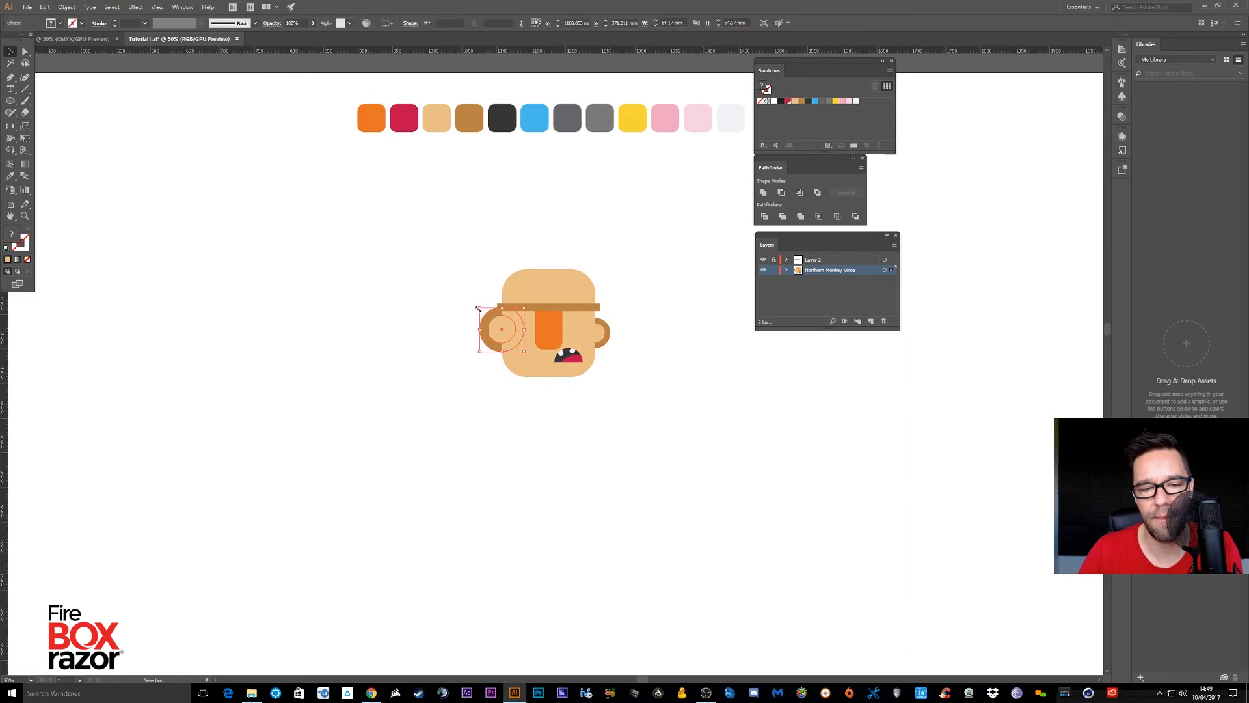
drag(479, 309, 486, 334)
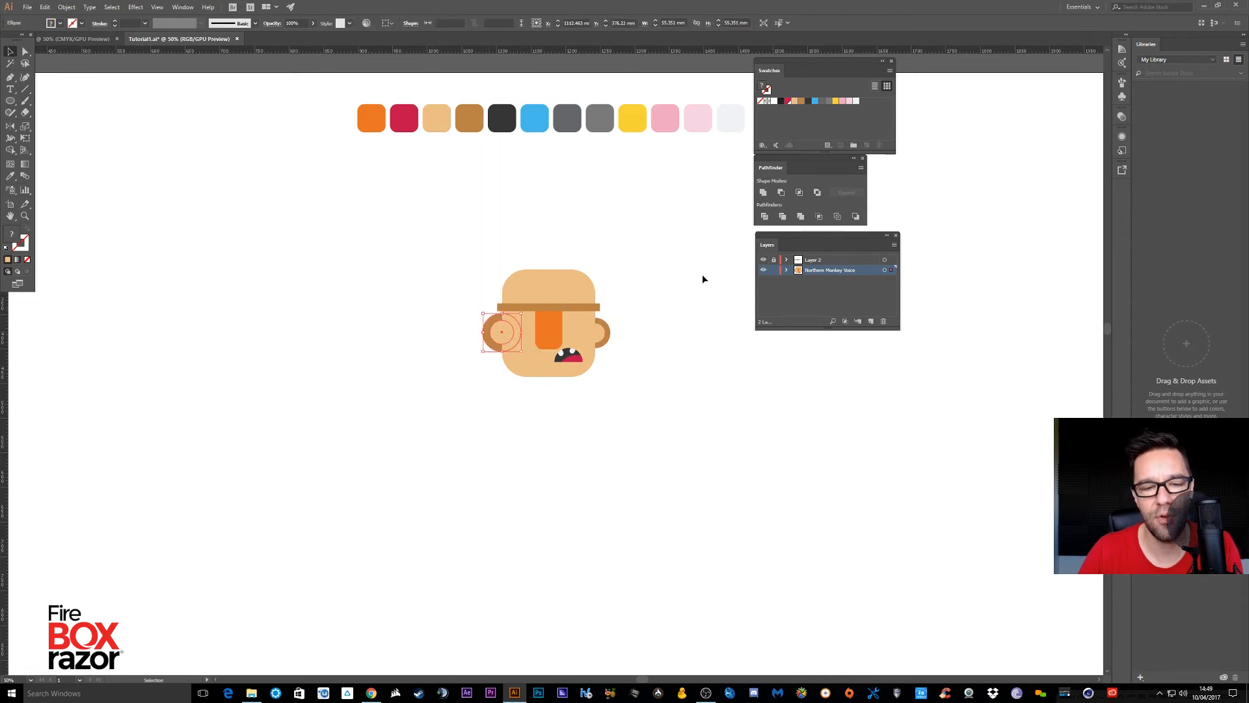
click(701, 277)
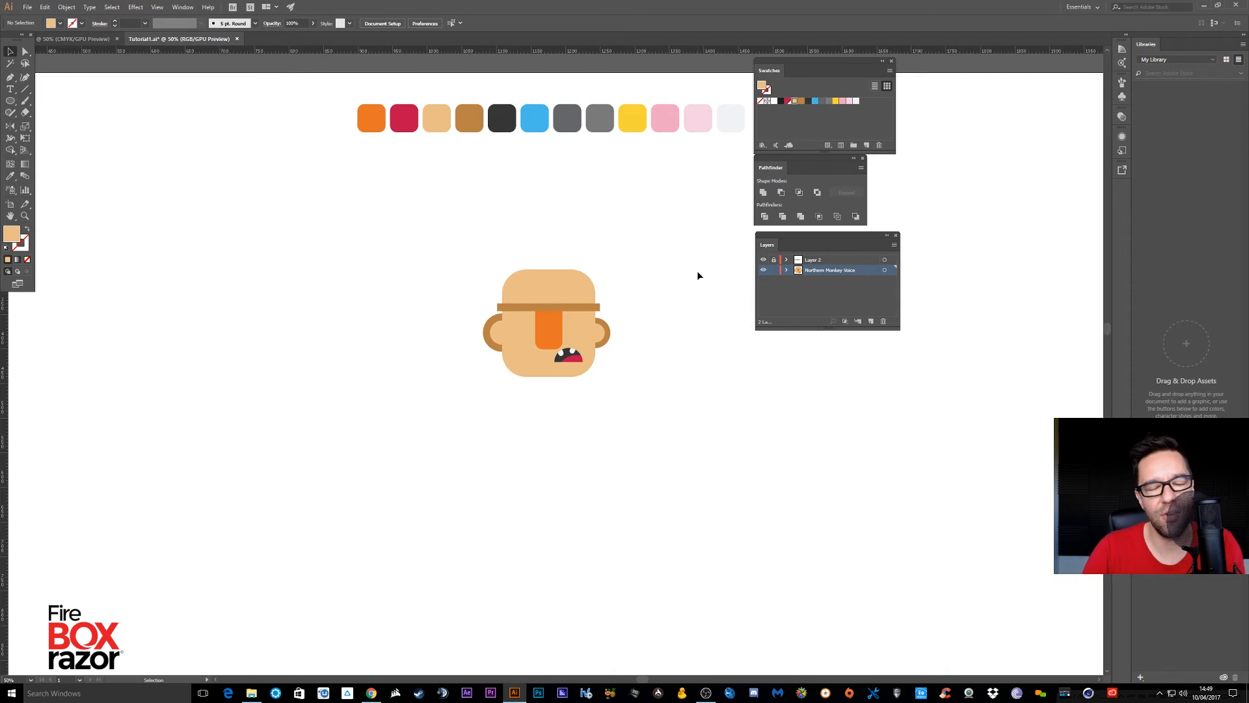
Draw a circle about 279 mm across centred just below the head with the Ellipse tool, and send it to the back
drag(666, 334, 569, 246)
click(9, 78)
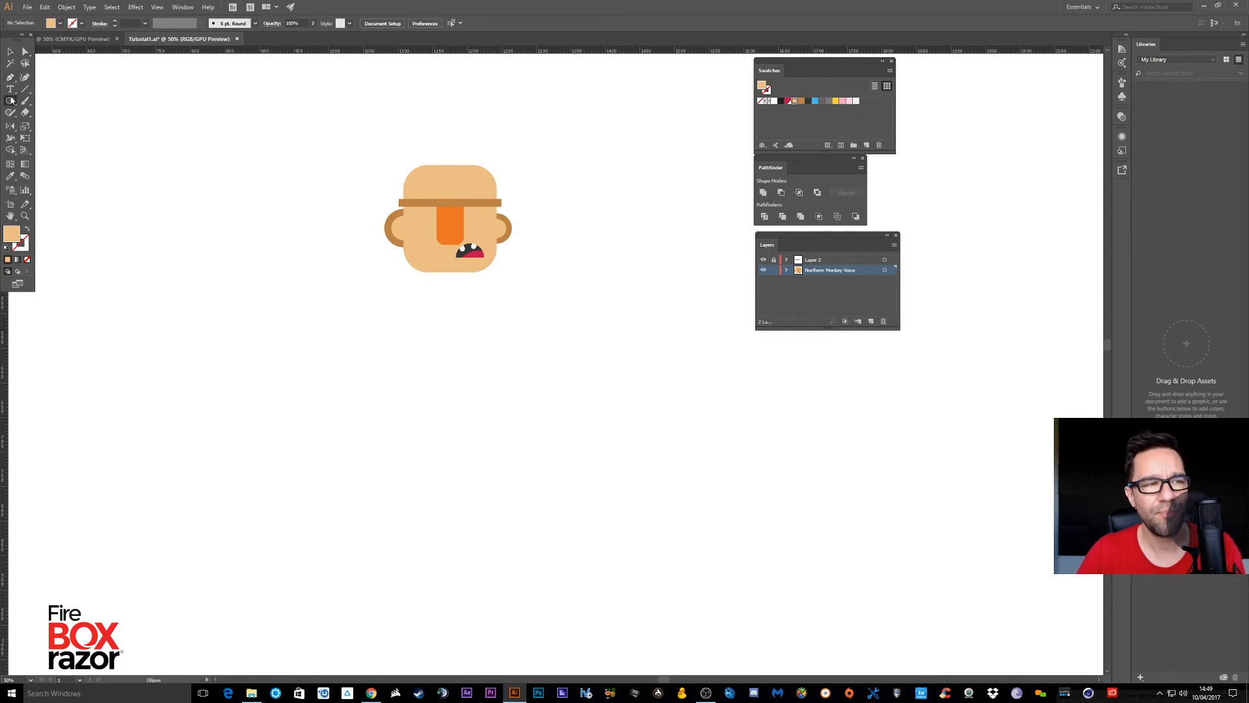
drag(11, 101, 51, 129)
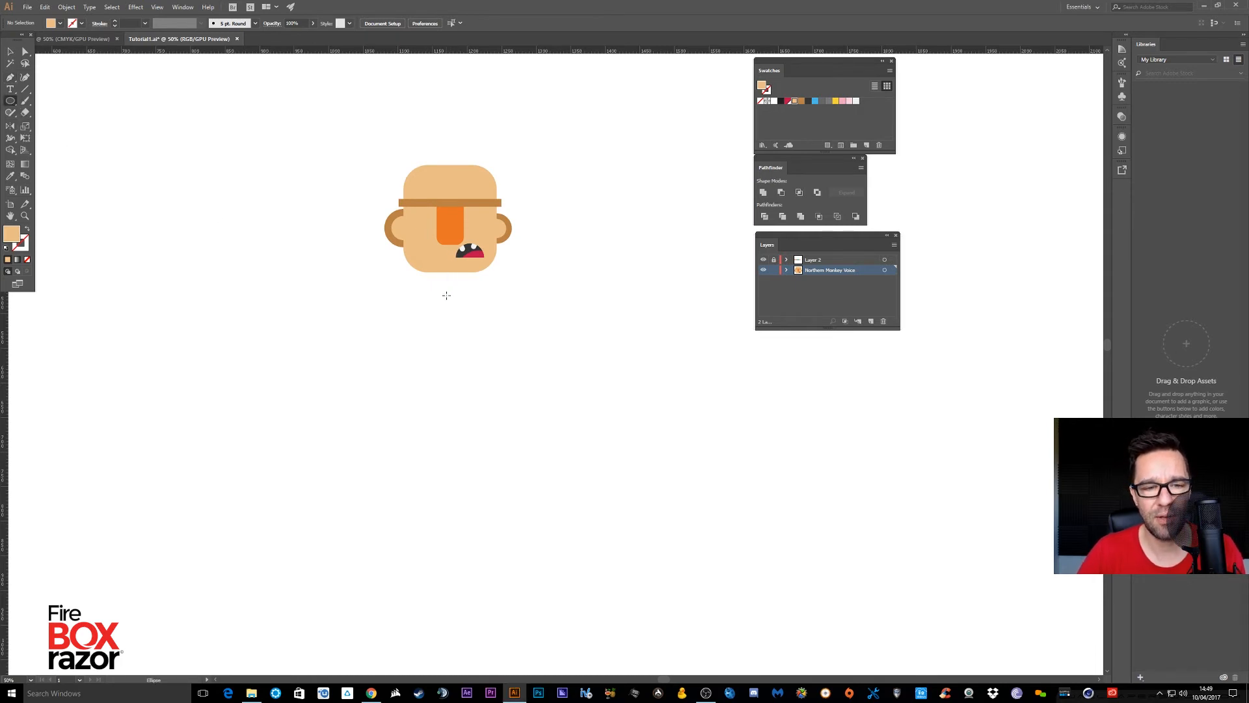
drag(451, 297, 548, 393)
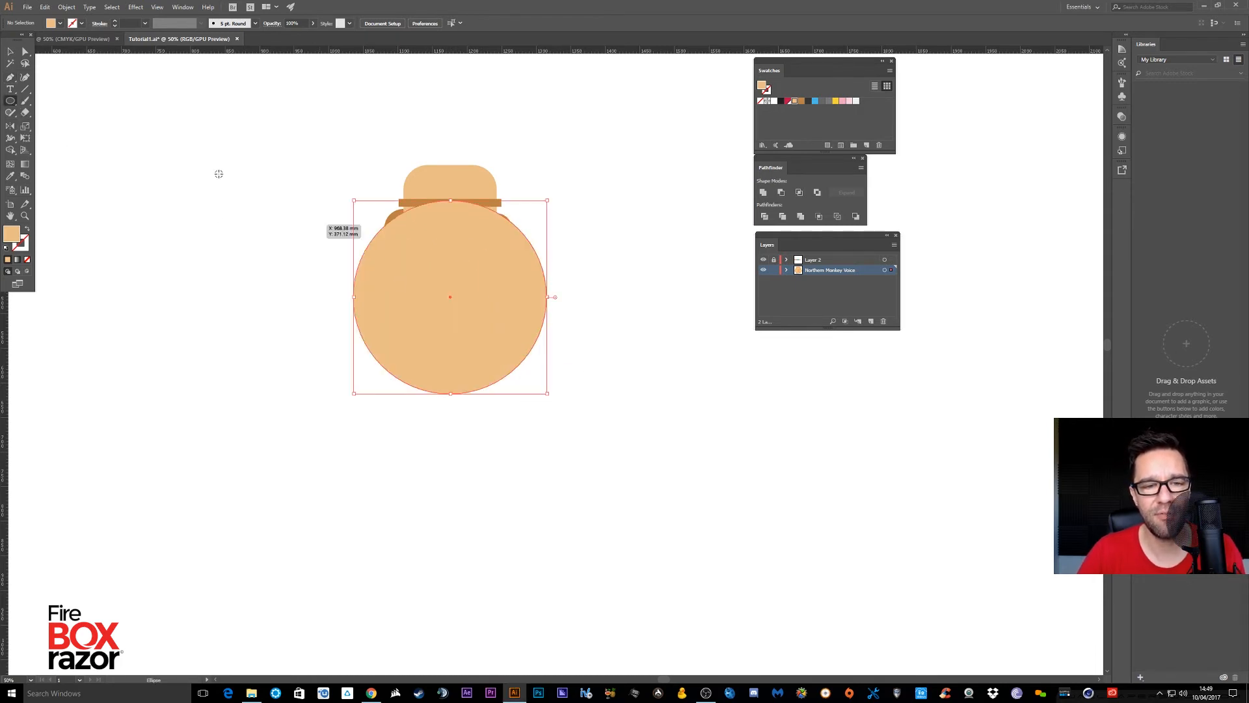
click(10, 51)
key(ctrl+shift+bracketleft)
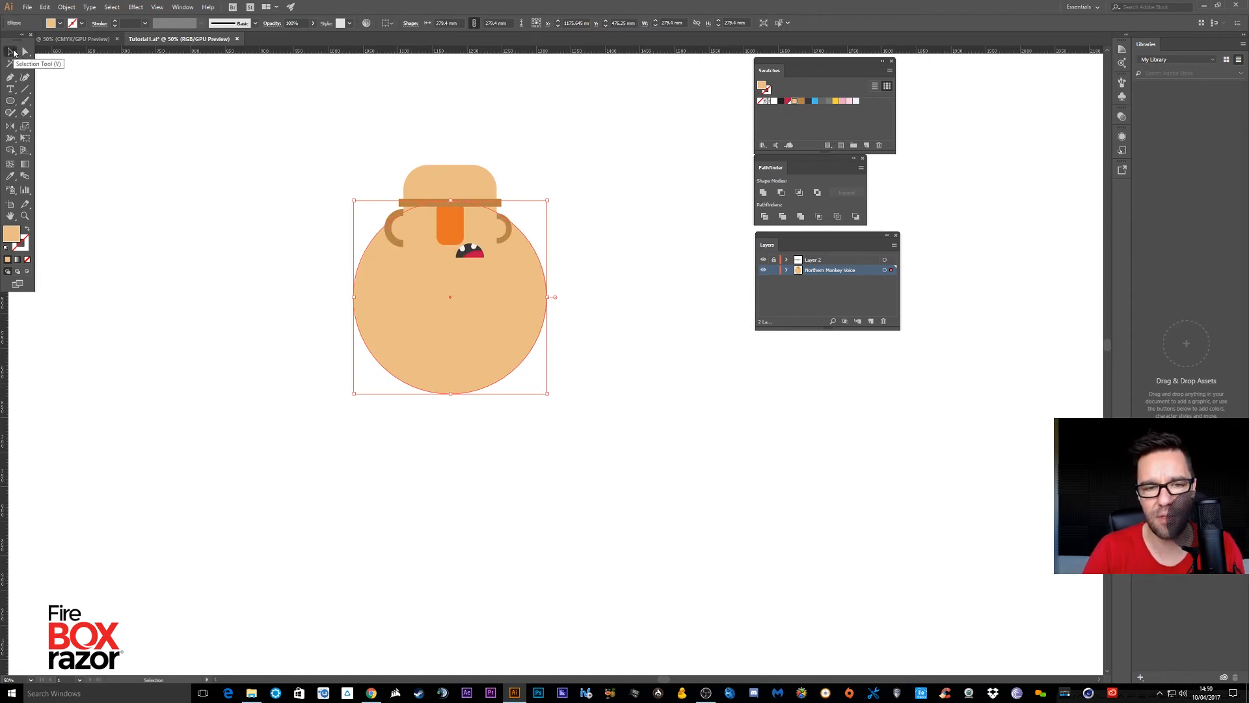
Fill the large body circle with the darker of the two greys sampled from the palette row
scroll(647, 279, up, 5)
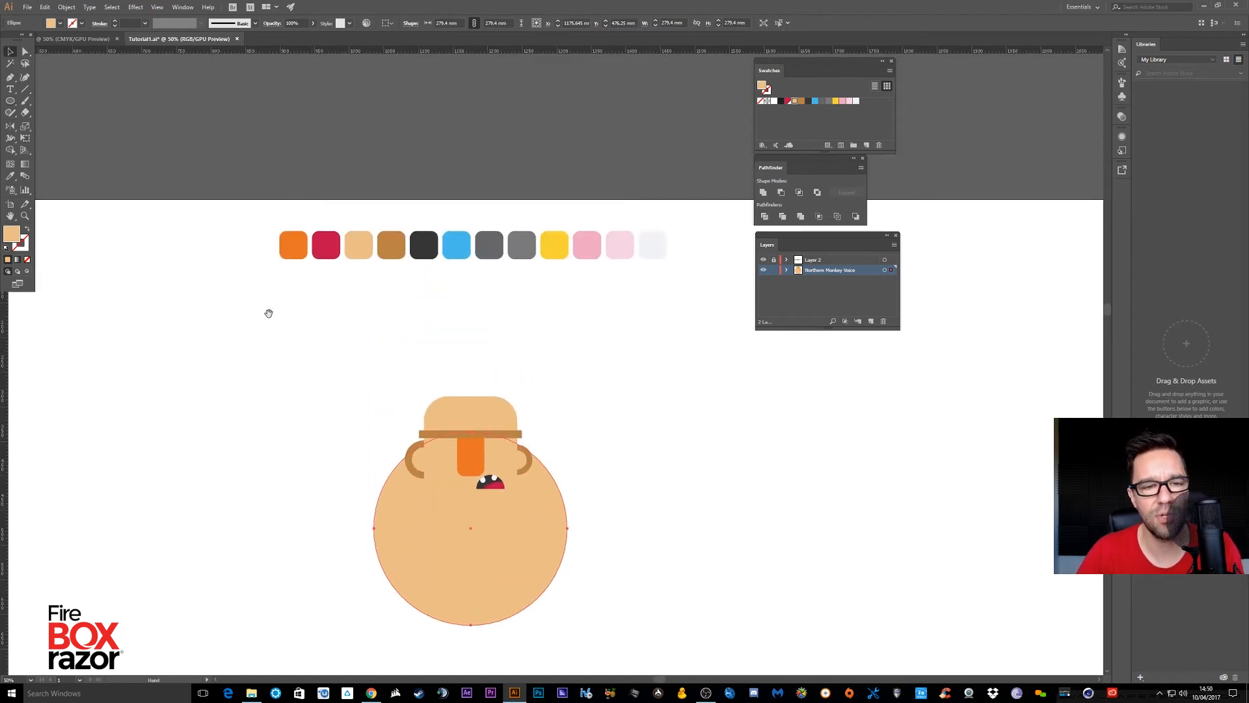
click(11, 177)
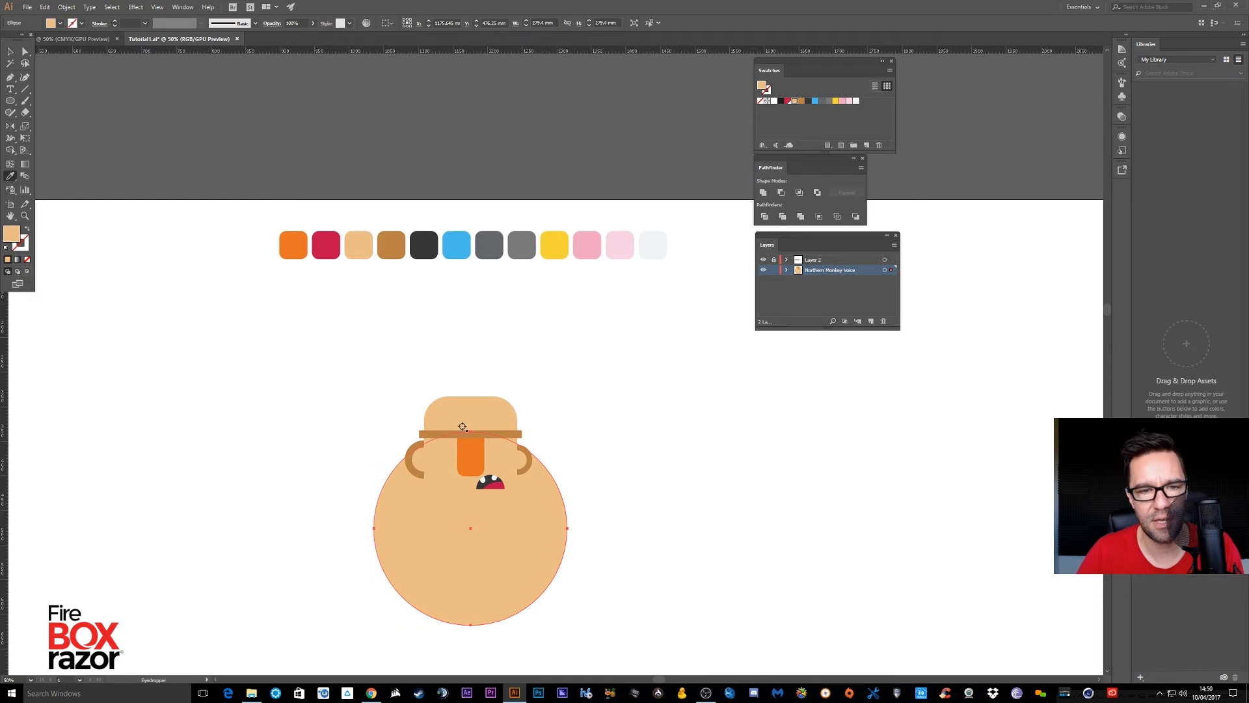
click(487, 248)
click(10, 51)
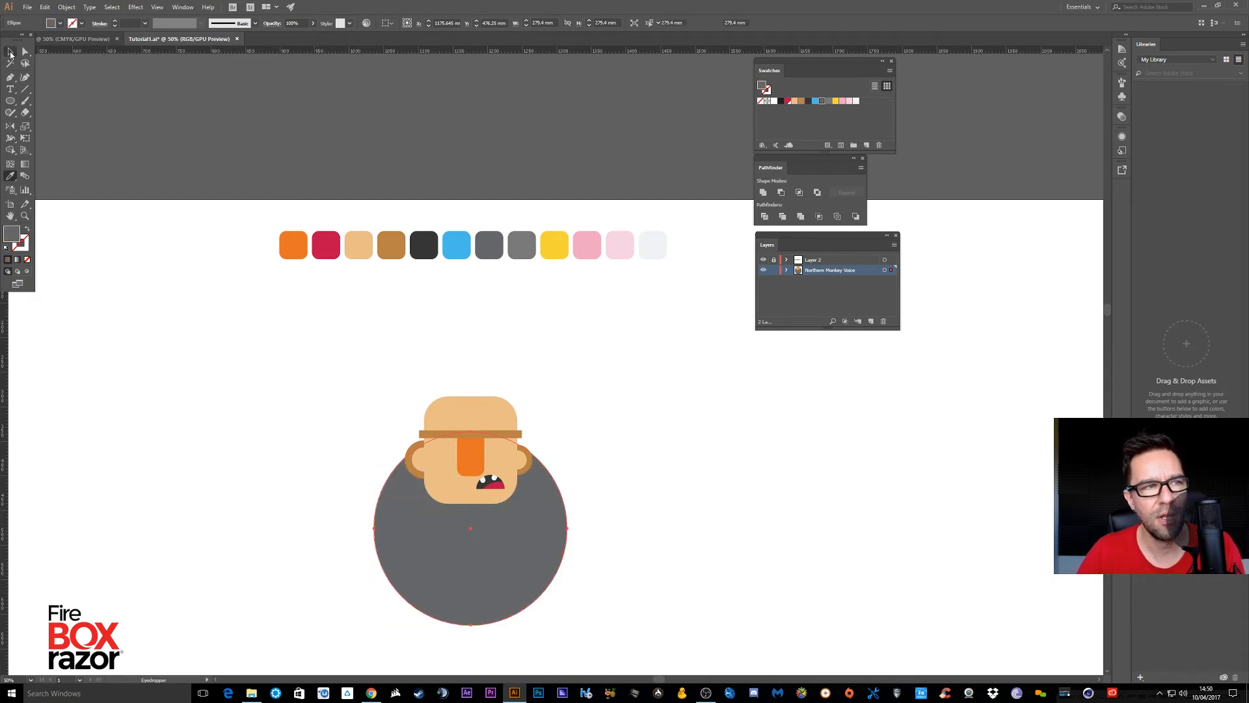
click(677, 437)
Test the grey circle below and centred behind the head, and settle it as a body overlapping the lower face
drag(615, 493, 619, 220)
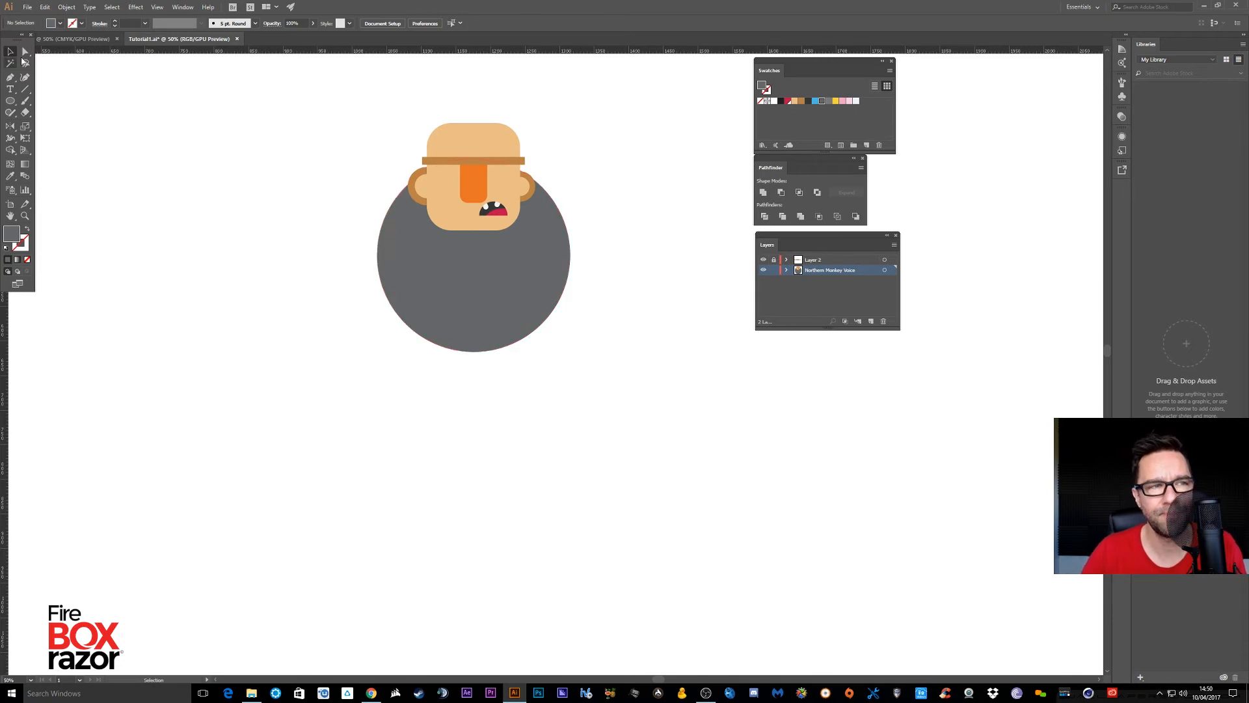
drag(535, 257, 541, 308)
click(685, 283)
click(702, 297)
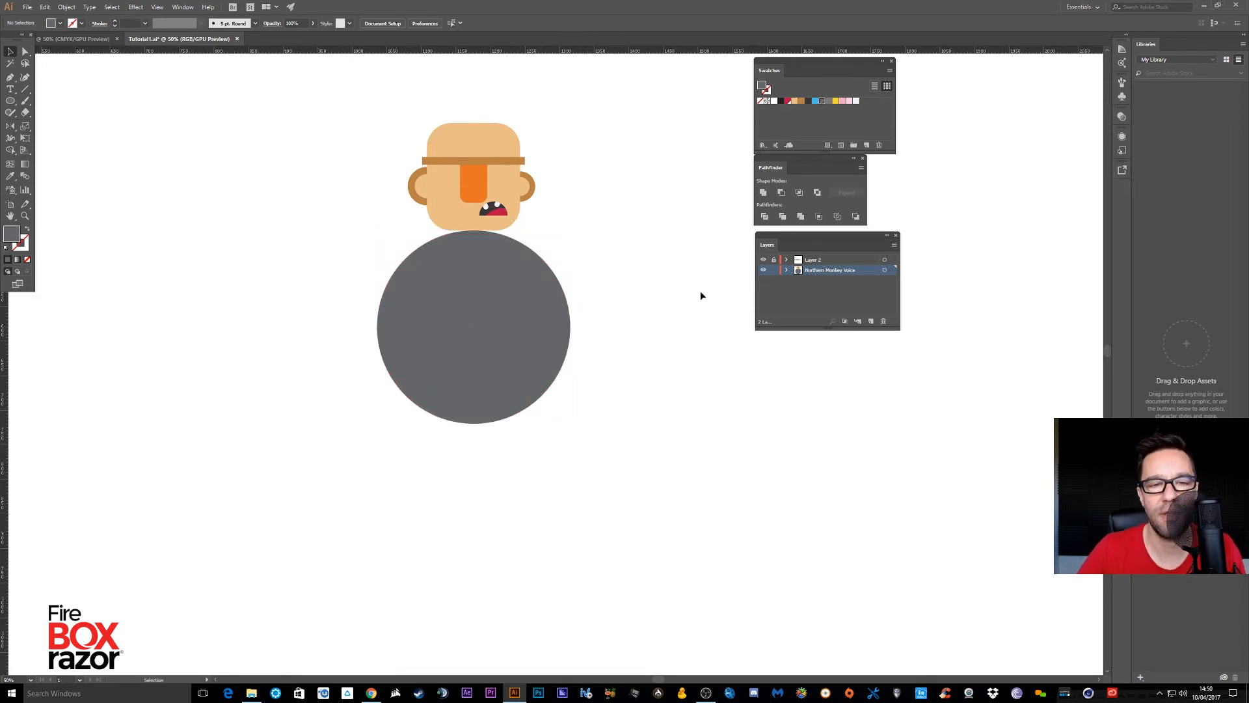
drag(544, 359, 543, 229)
click(639, 239)
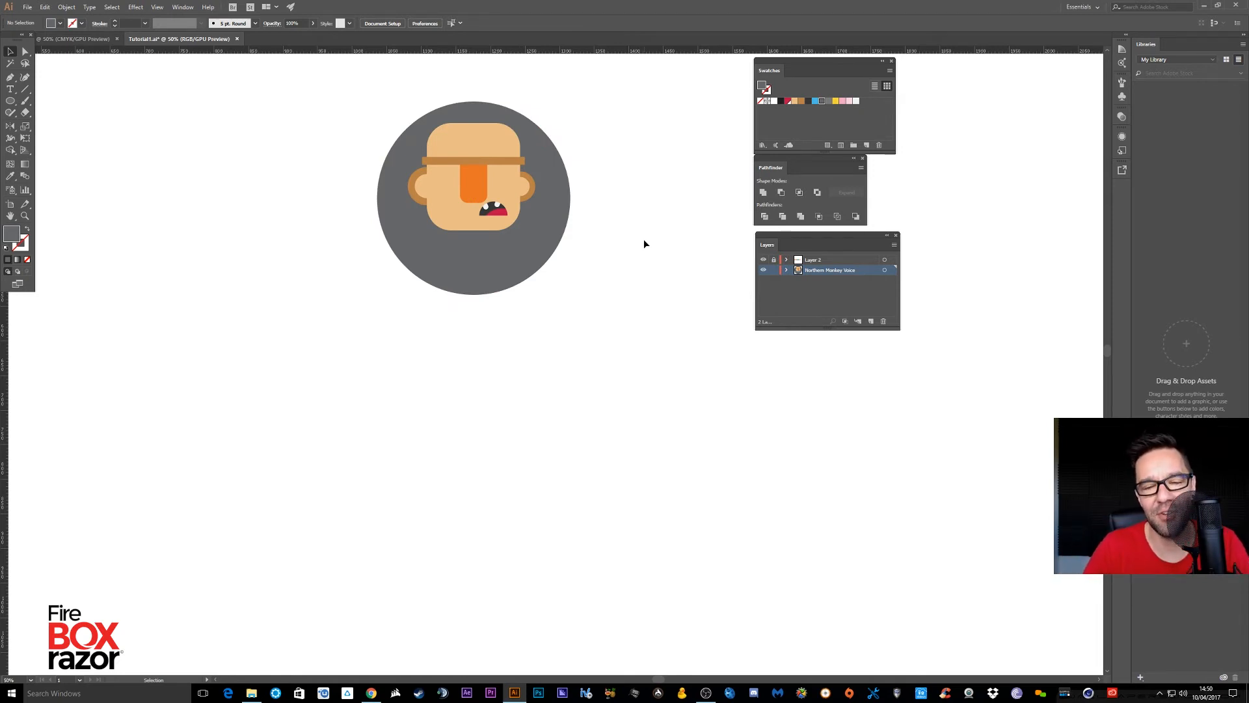
drag(549, 238, 532, 270)
Duplicate the whole character side by side and delete the body circle from the right-hand one
drag(670, 101, 276, 421)
drag(530, 312, 473, 319)
click(502, 313)
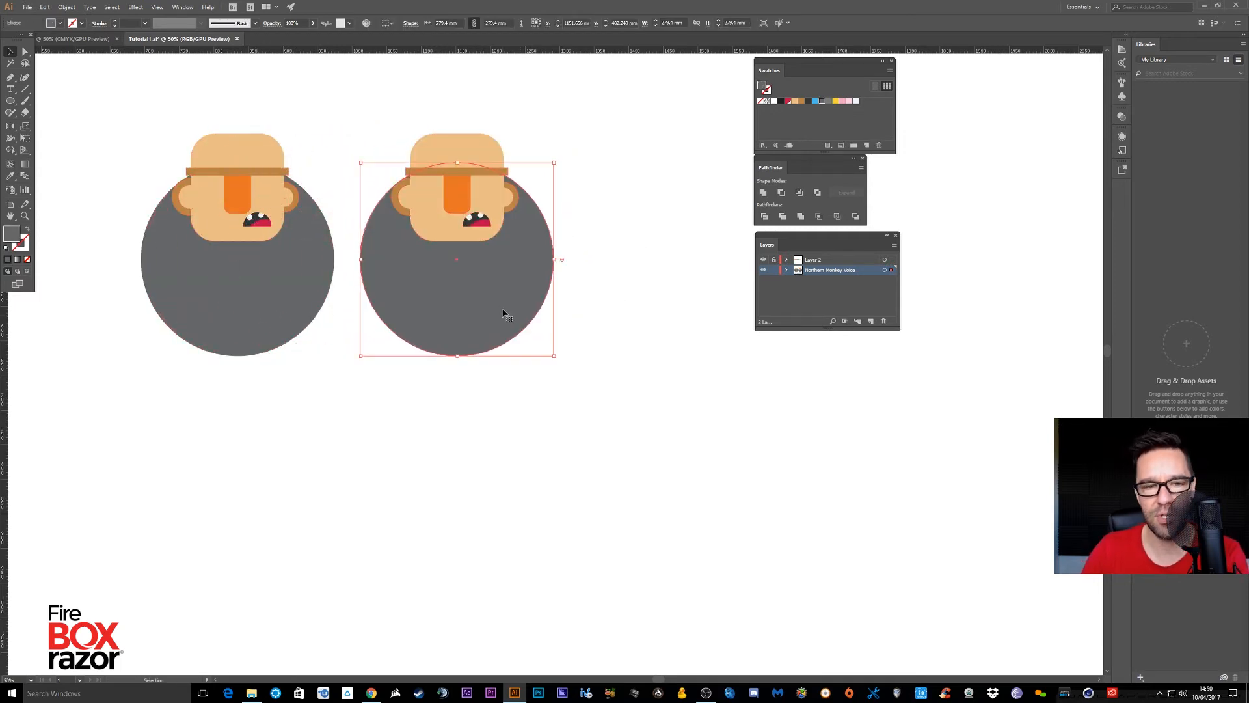
key(Delete)
Draw a grey rounded rectangle about 166 by 246 mm under the right-hand head and place it behind the chin as the body
click(11, 102)
drag(11, 102, 37, 116)
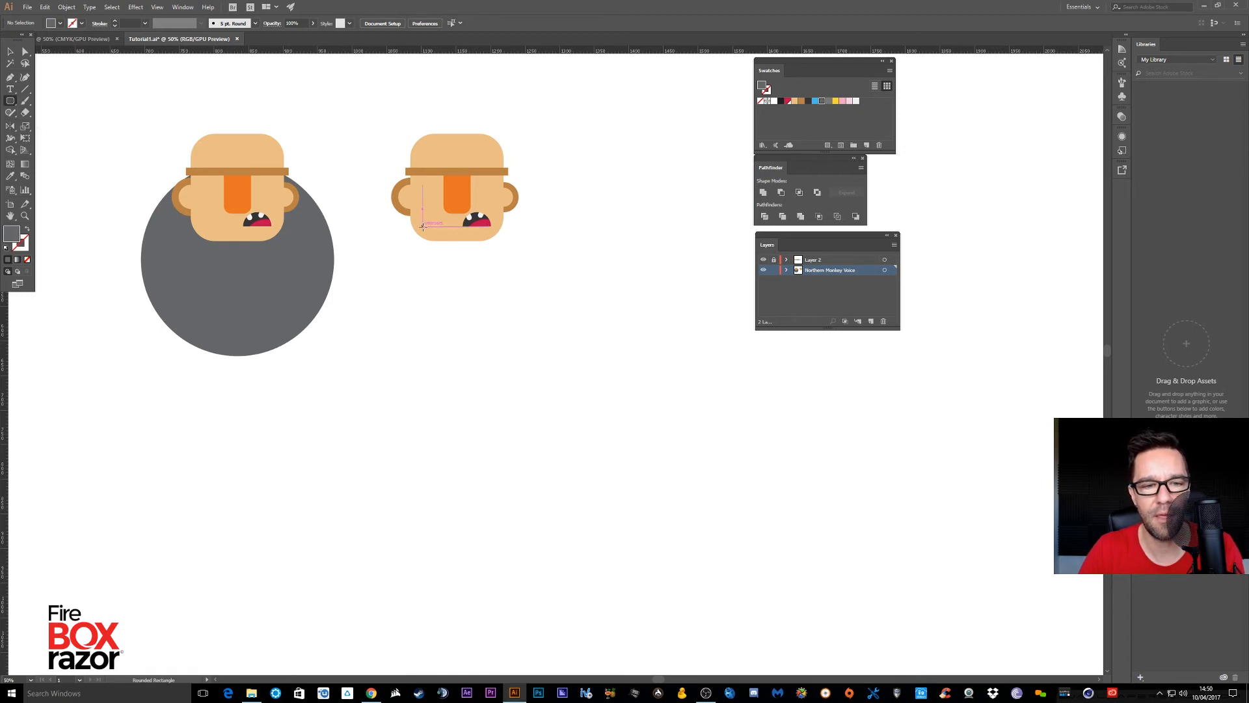
drag(399, 234, 515, 403)
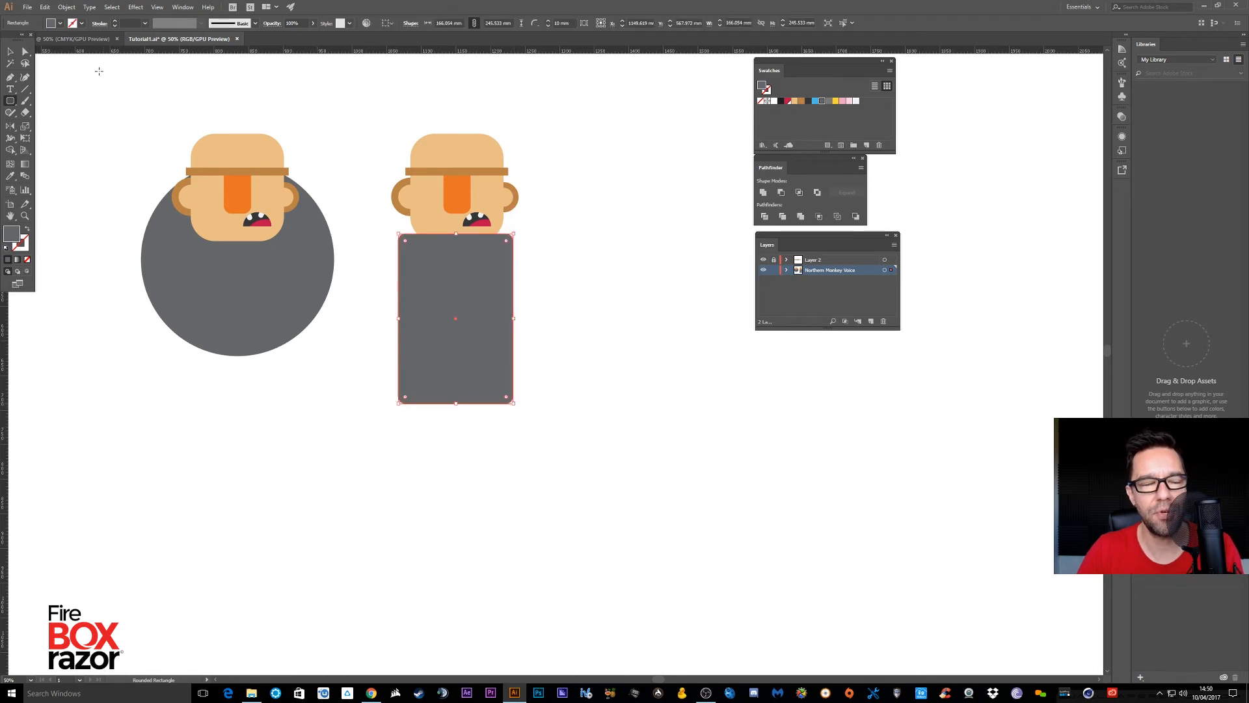
click(12, 51)
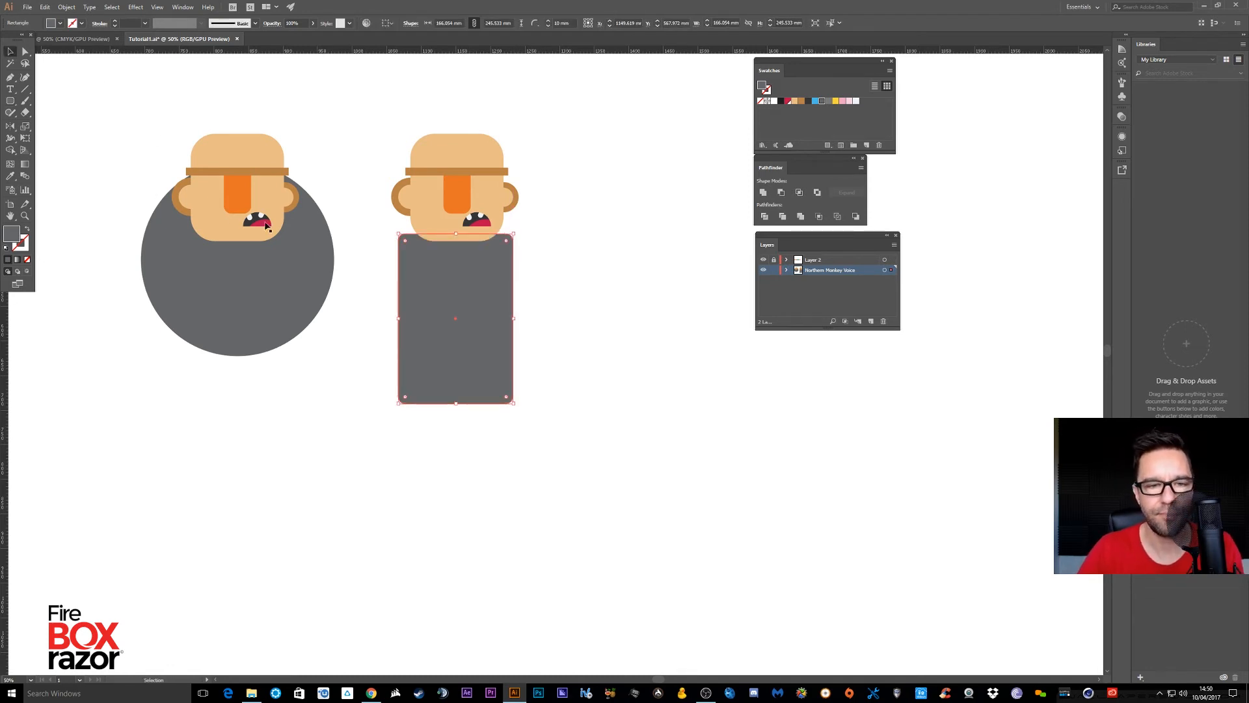
drag(478, 287, 476, 277)
click(658, 250)
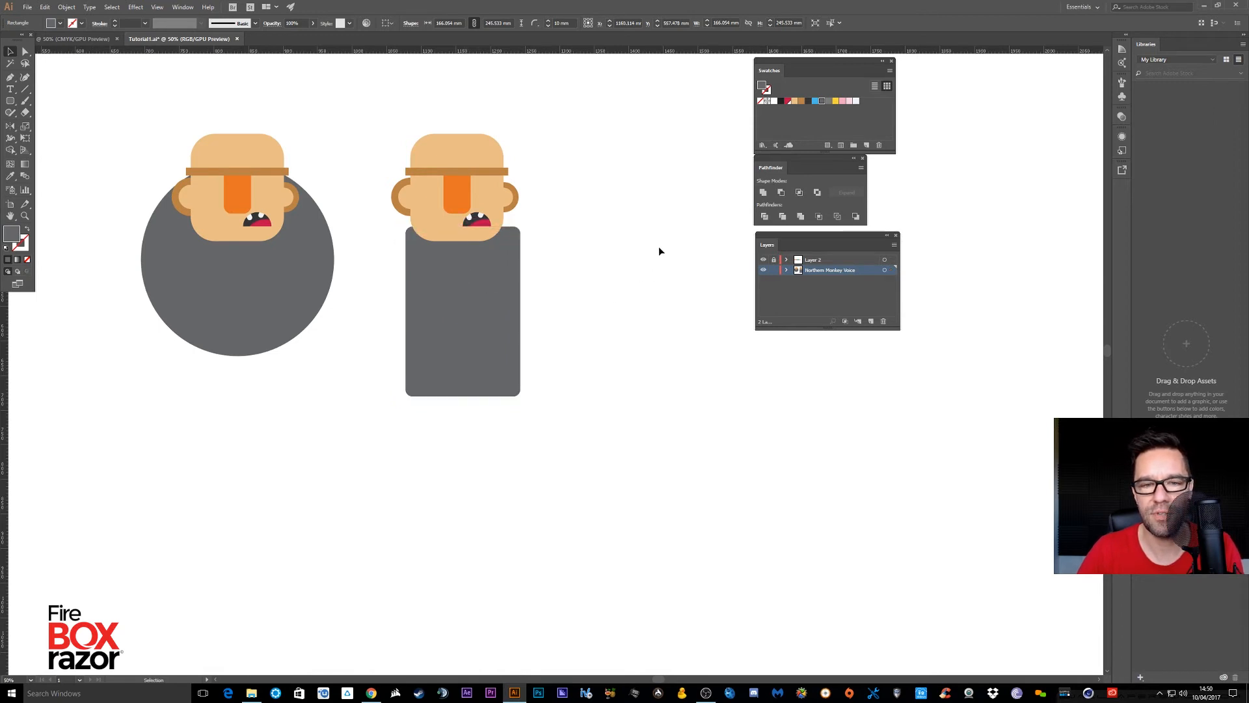
Duplicate the rectangle-bodied character to its right and delete the rectangular body from the copy
drag(637, 191, 599, 213)
drag(591, 118, 310, 450)
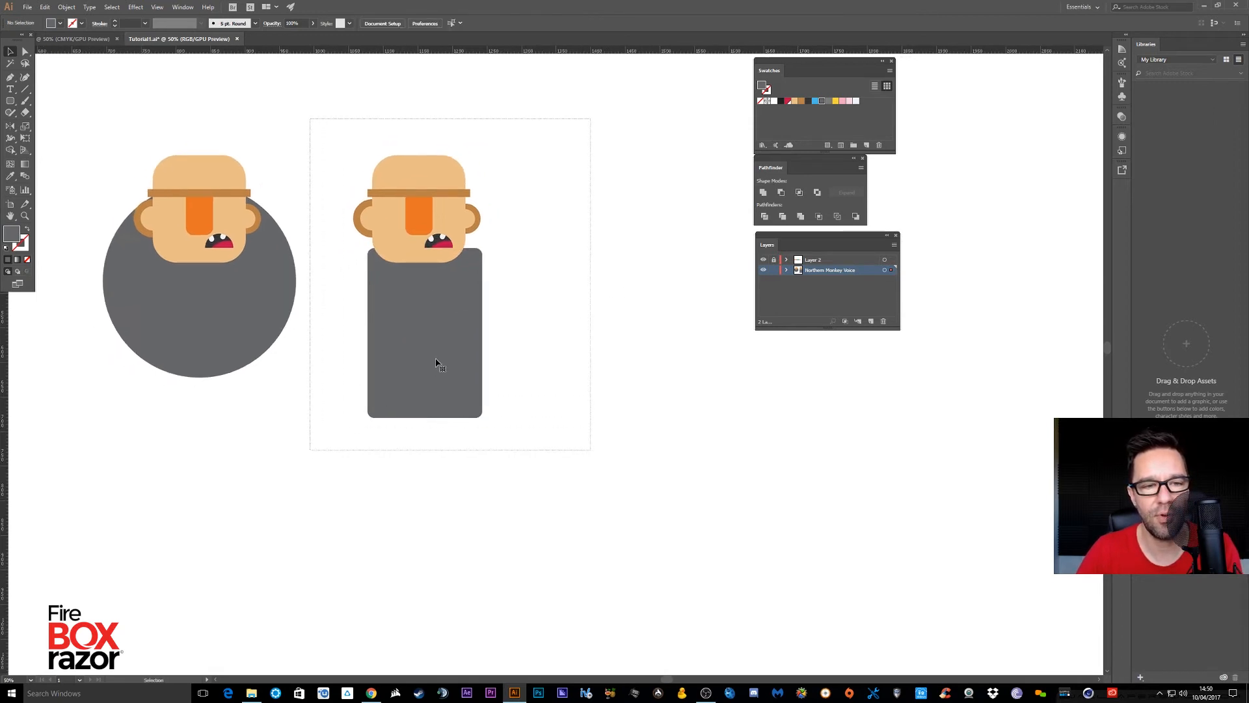
drag(425, 292, 629, 291)
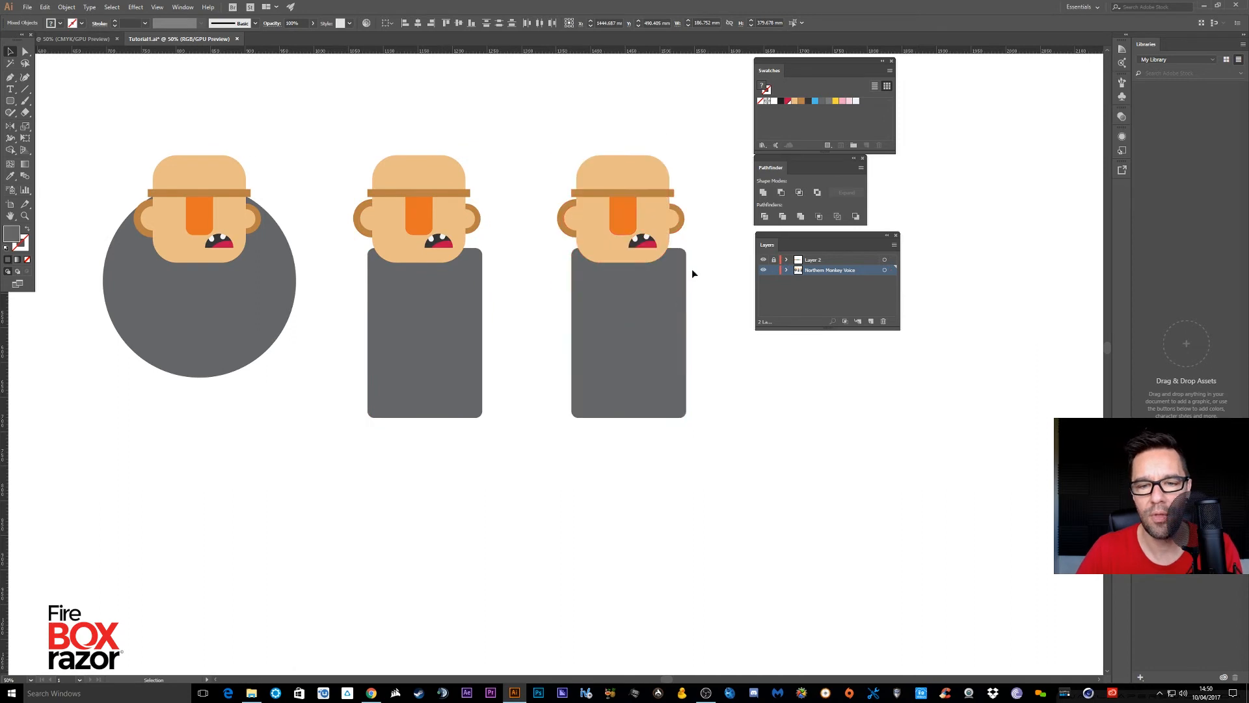
click(635, 301)
key(Delete)
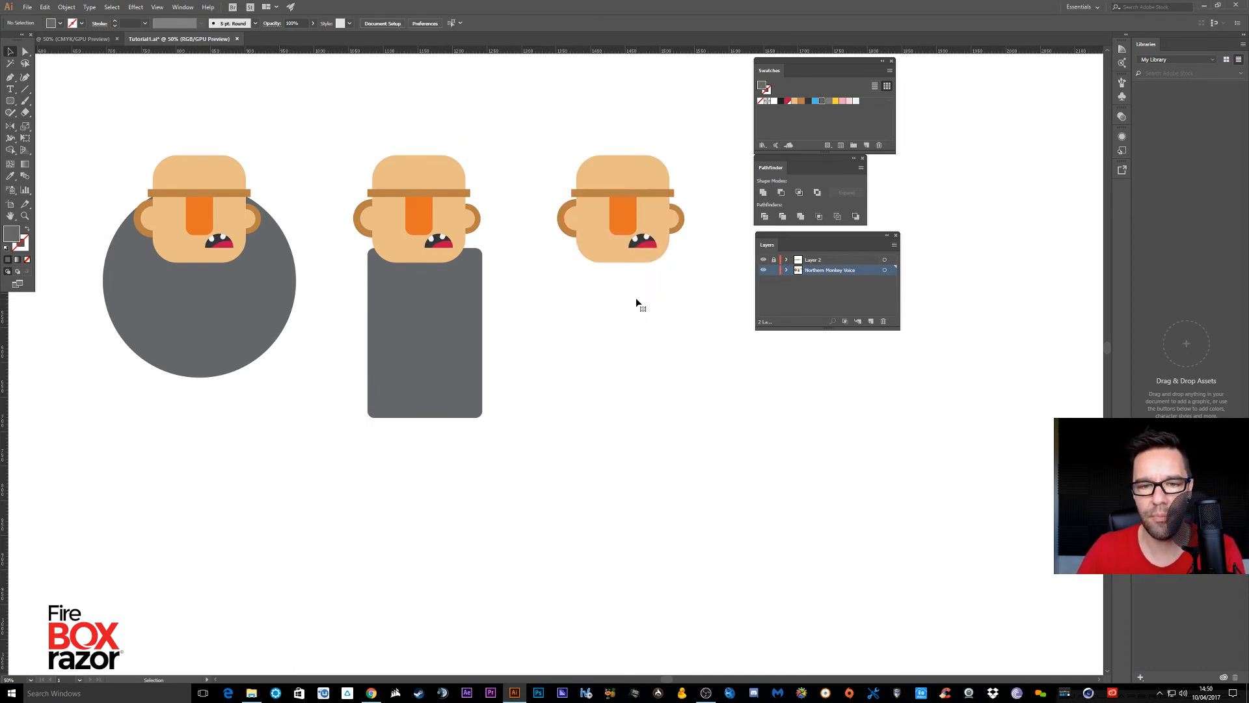
Draw a closed grey body with the Pen tool under the third head, narrow at the chin and flaring wide with rounded corners at the base
click(10, 78)
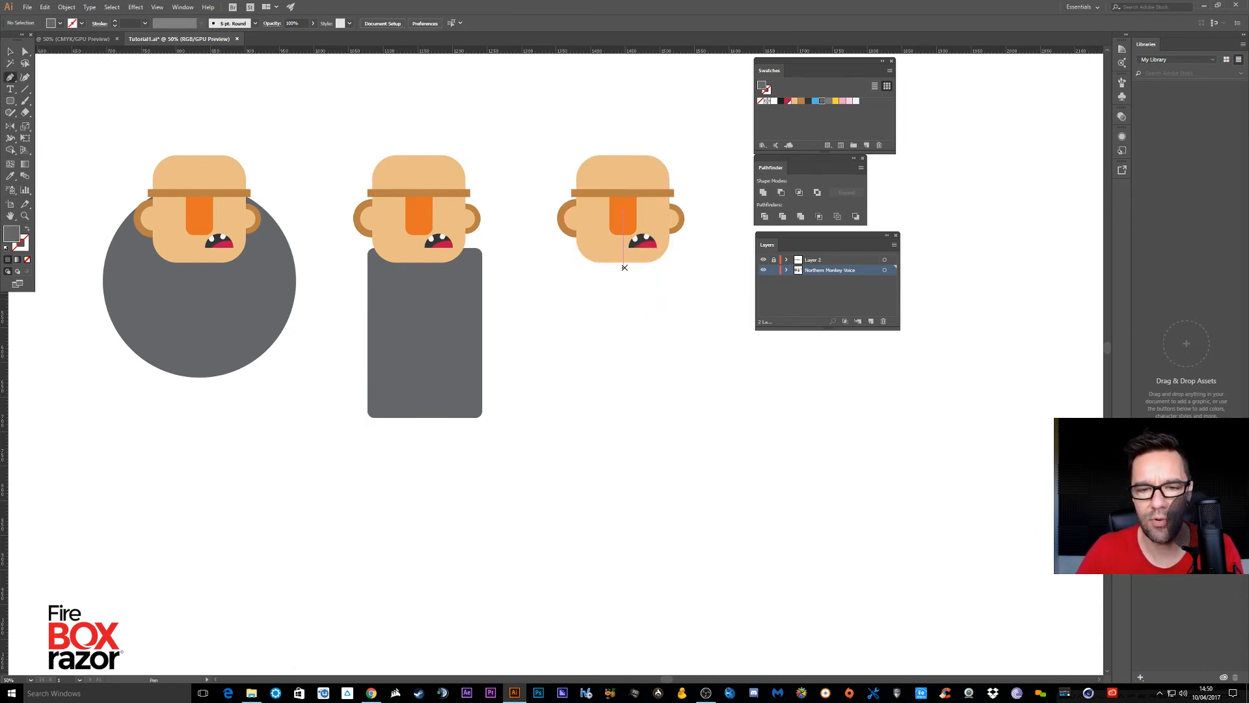
click(622, 256)
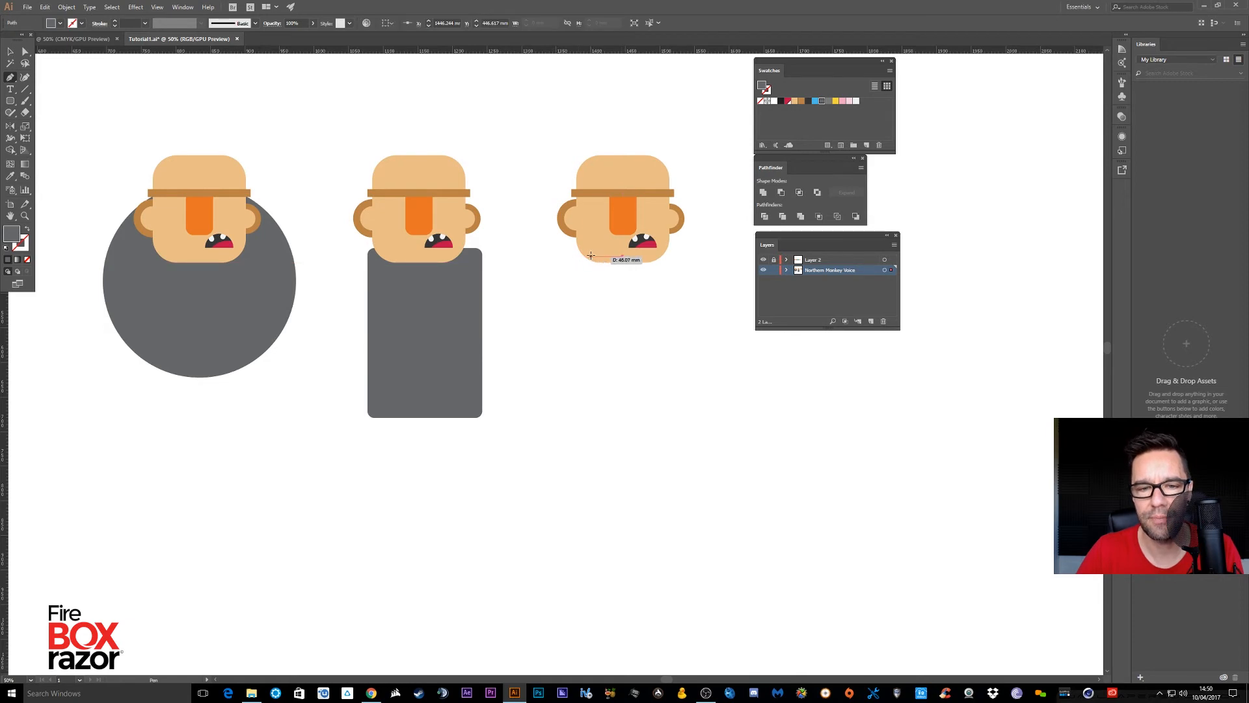
click(572, 257)
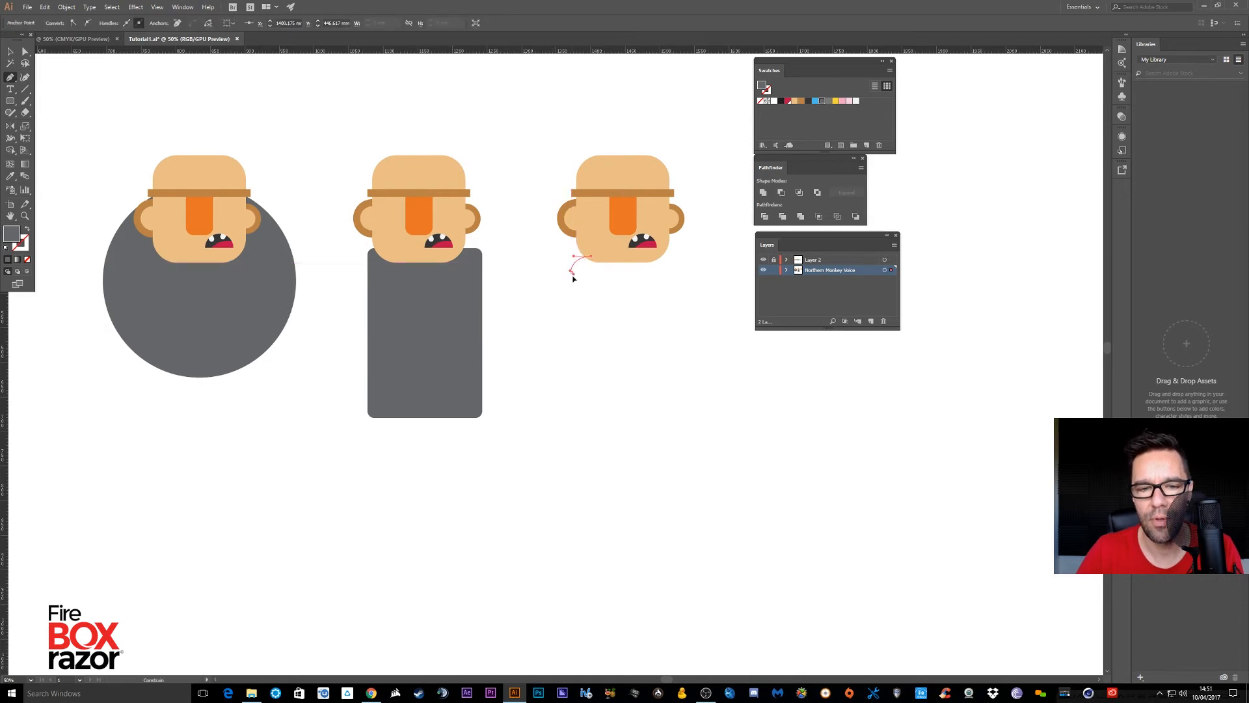
drag(545, 440, 553, 441)
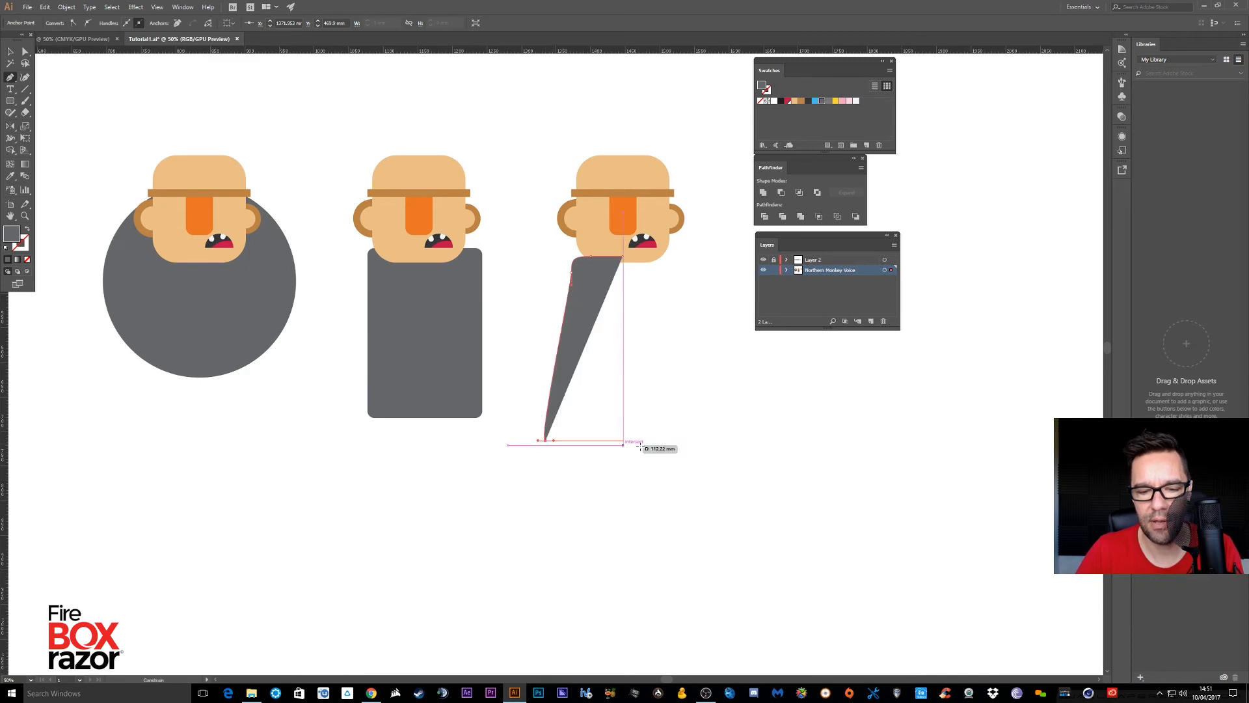
click(701, 441)
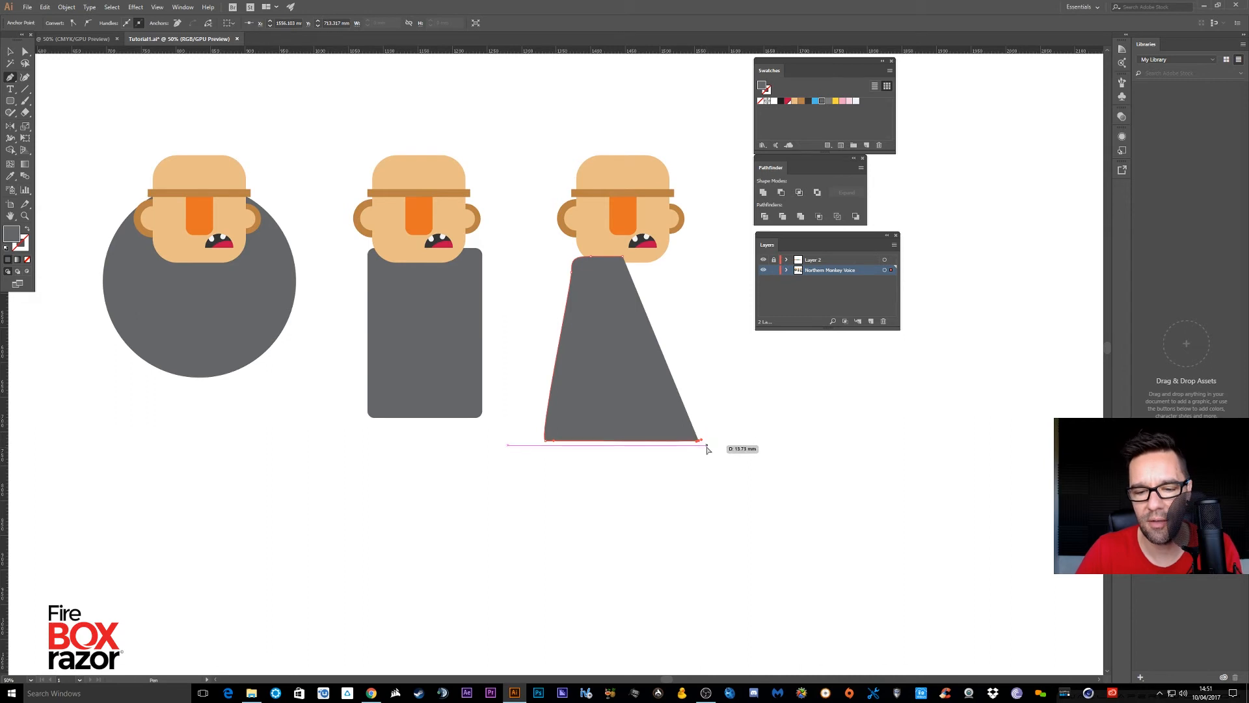
drag(707, 447, 718, 444)
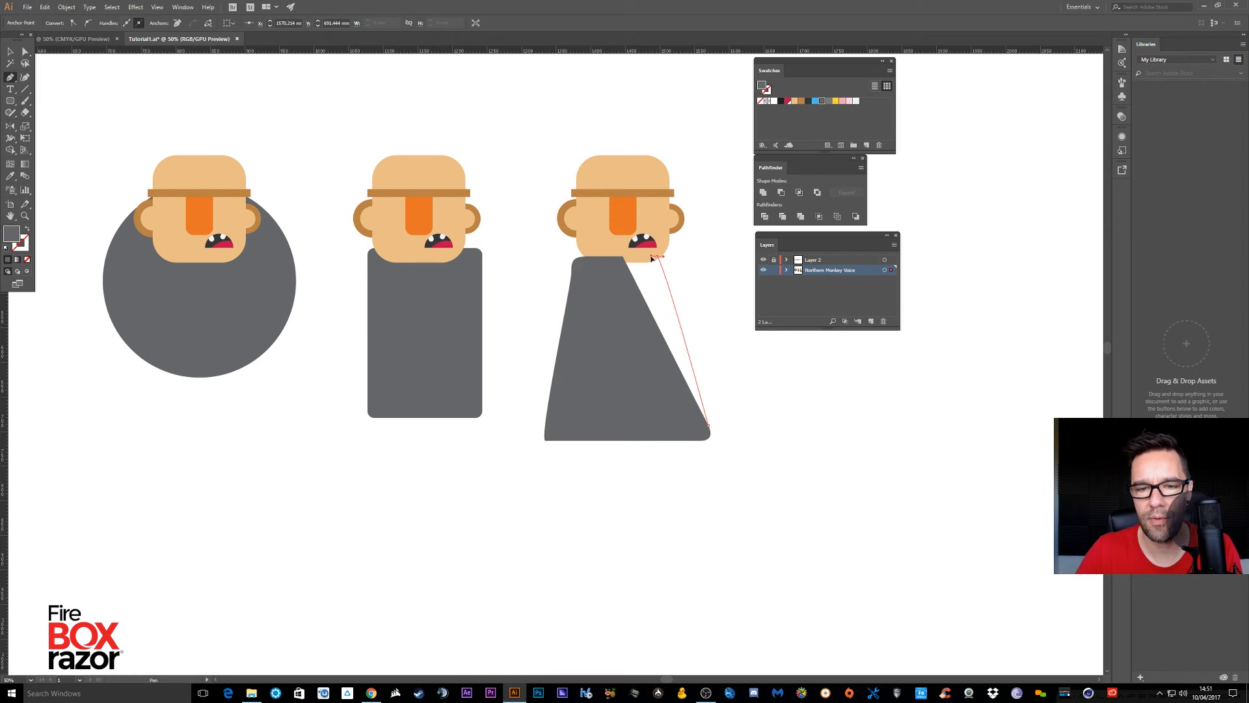
click(653, 258)
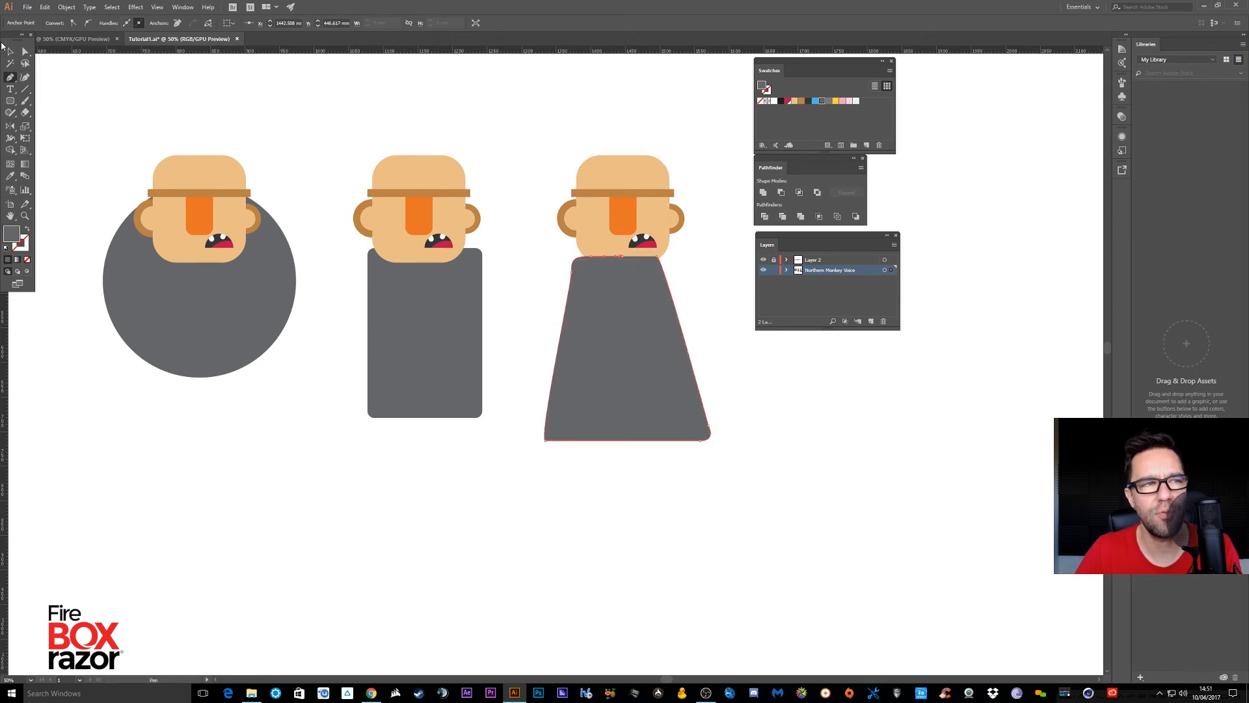
Nudge the flared body slightly right and up so it sits centred beneath the third head
click(10, 52)
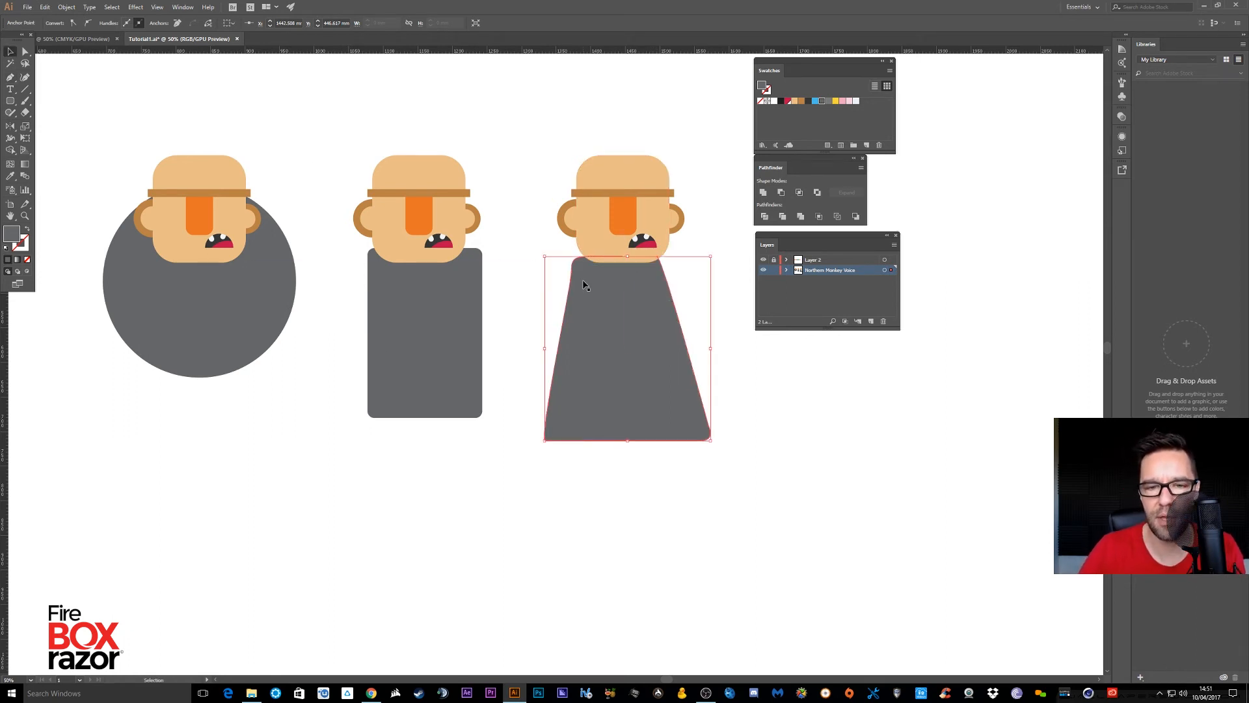
click(895, 438)
drag(654, 345, 661, 342)
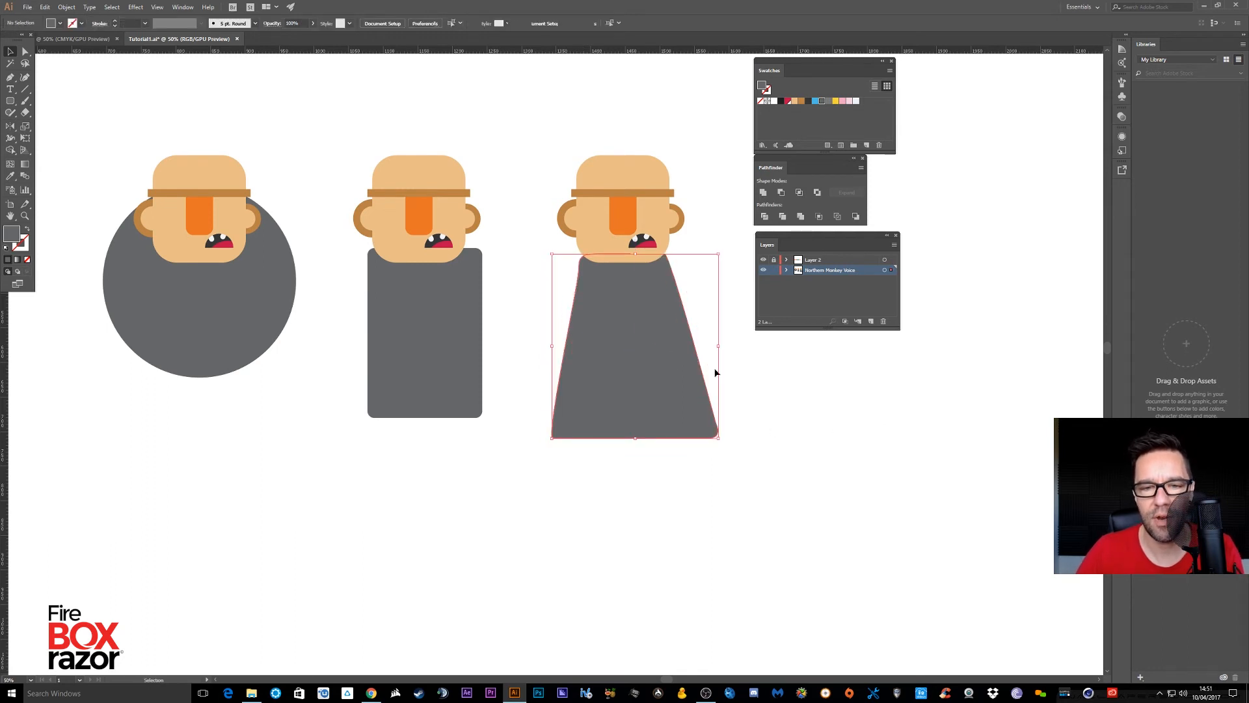
click(824, 412)
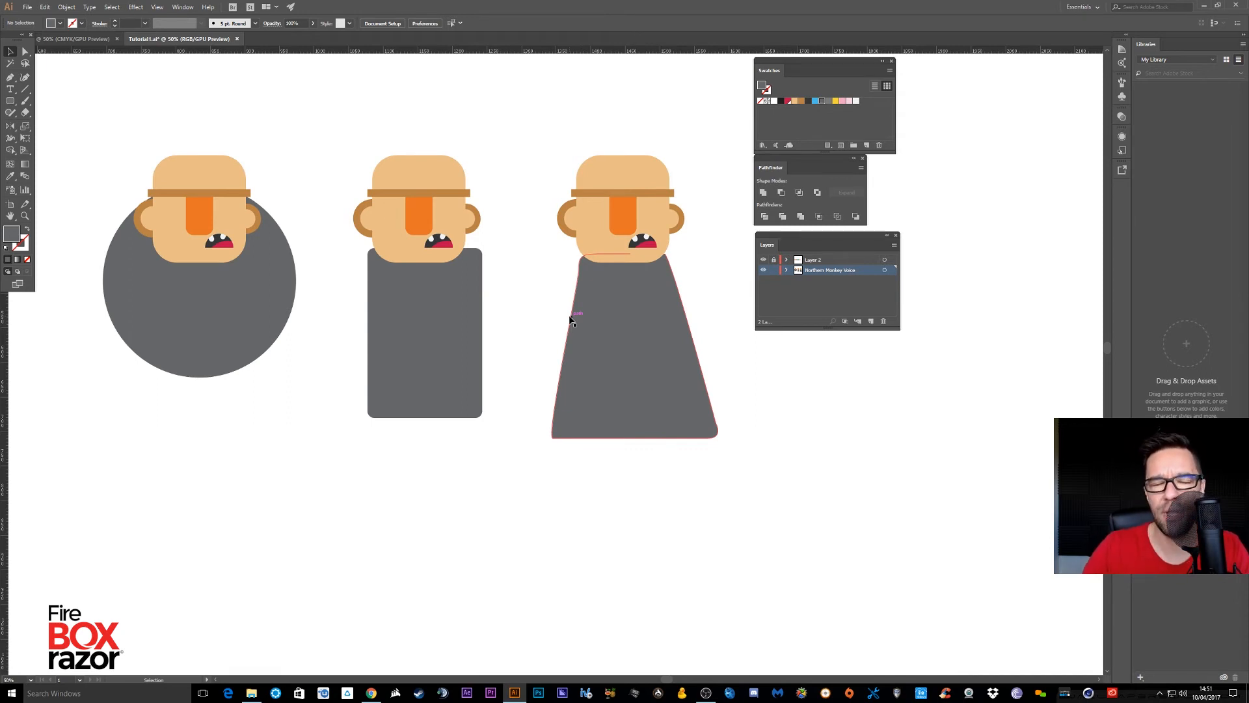
Move the Layers, Pathfinder and Swatches panels clear of the three characters
drag(544, 285, 547, 242)
drag(798, 242, 902, 210)
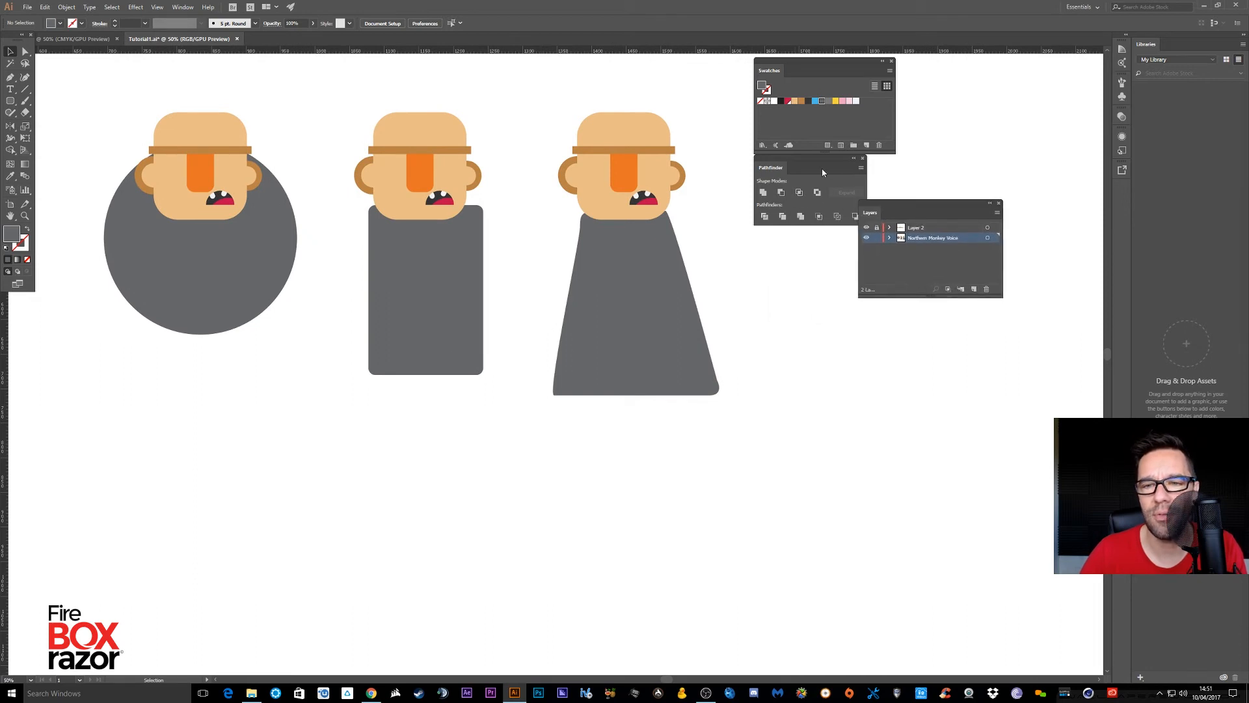
drag(813, 167, 941, 160)
drag(817, 70, 1003, 353)
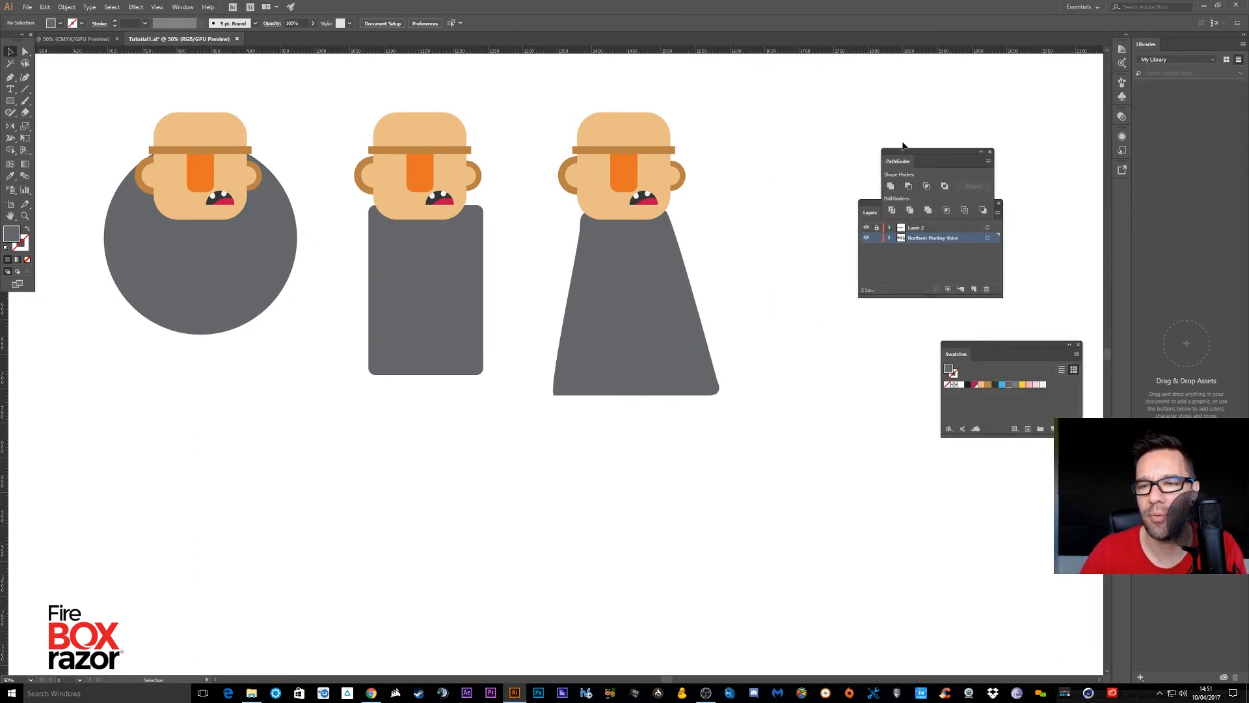
drag(931, 161, 942, 110)
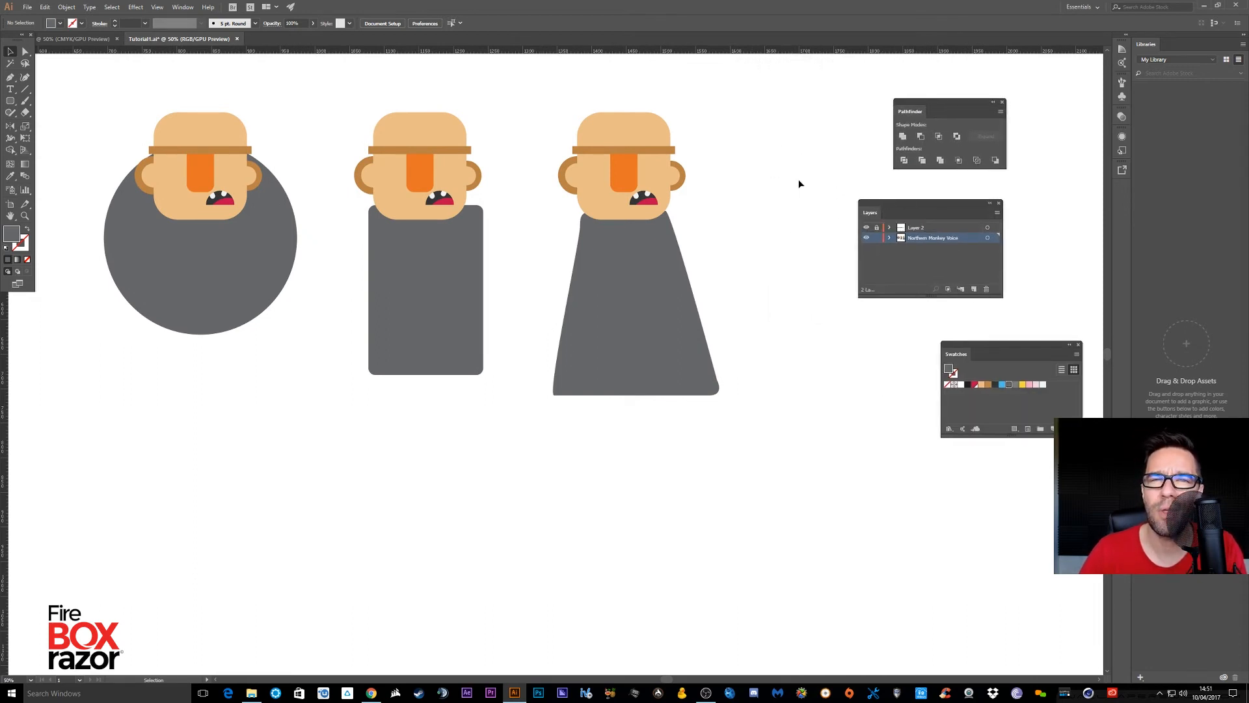
Draw a thin grey rounded rectangle about 15 by 356 mm as a leg and raise it to overlap the flared body's lower edge
key(a)
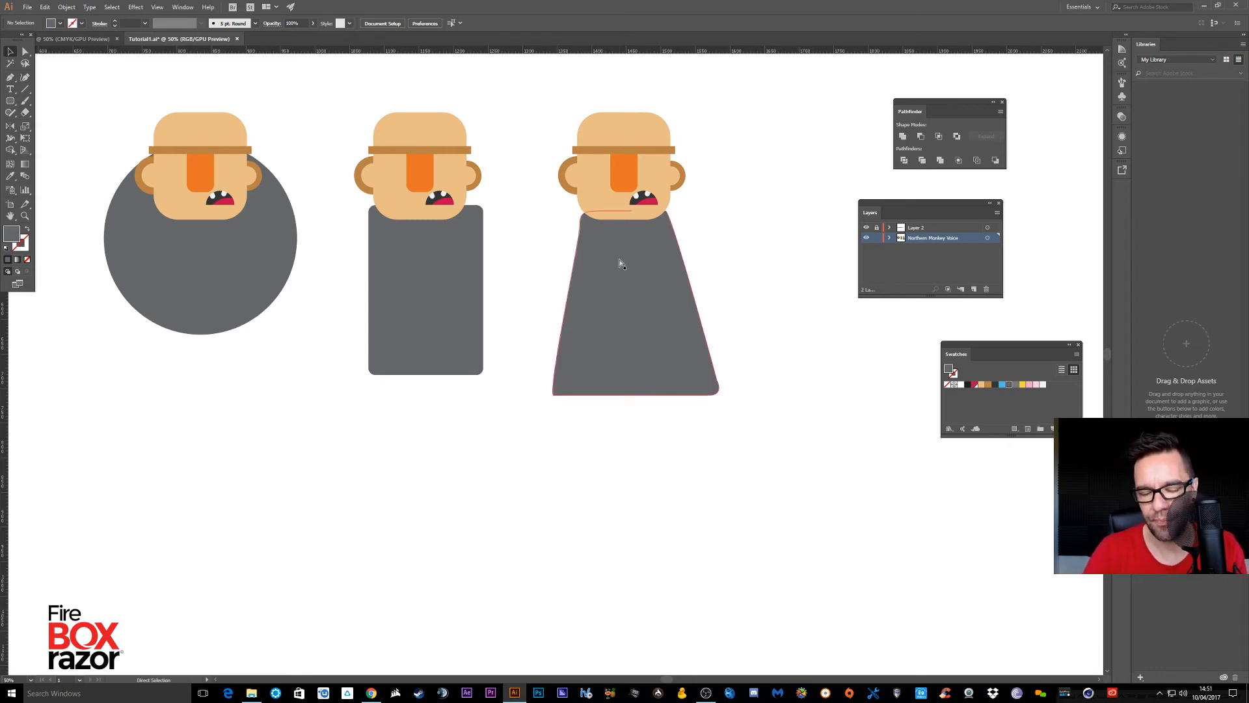
key(ctrl+minus)
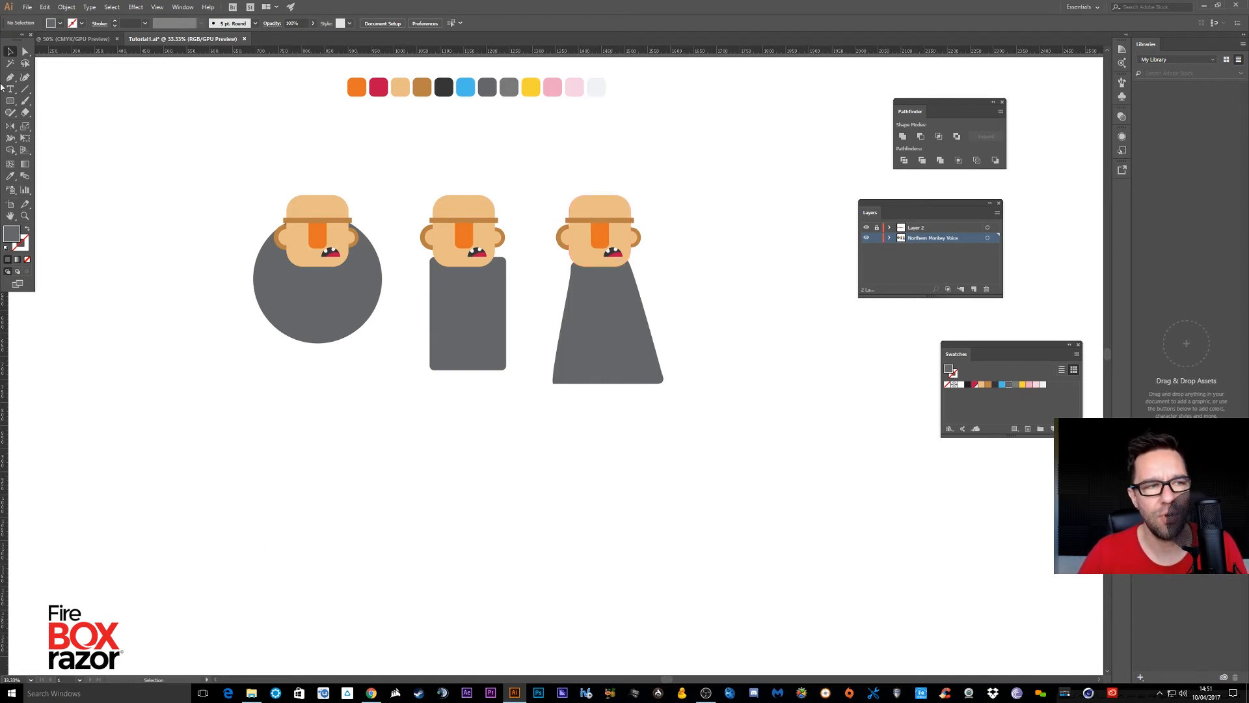
drag(10, 102, 46, 113)
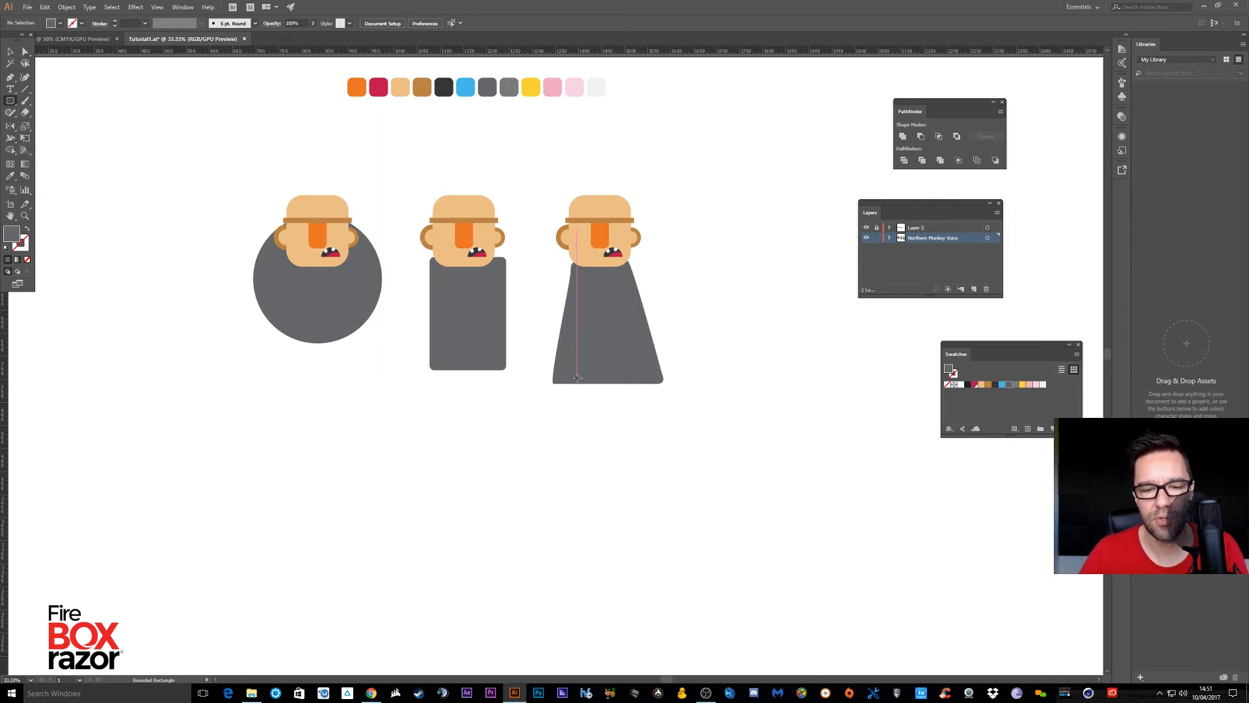
drag(577, 377, 583, 541)
key(v)
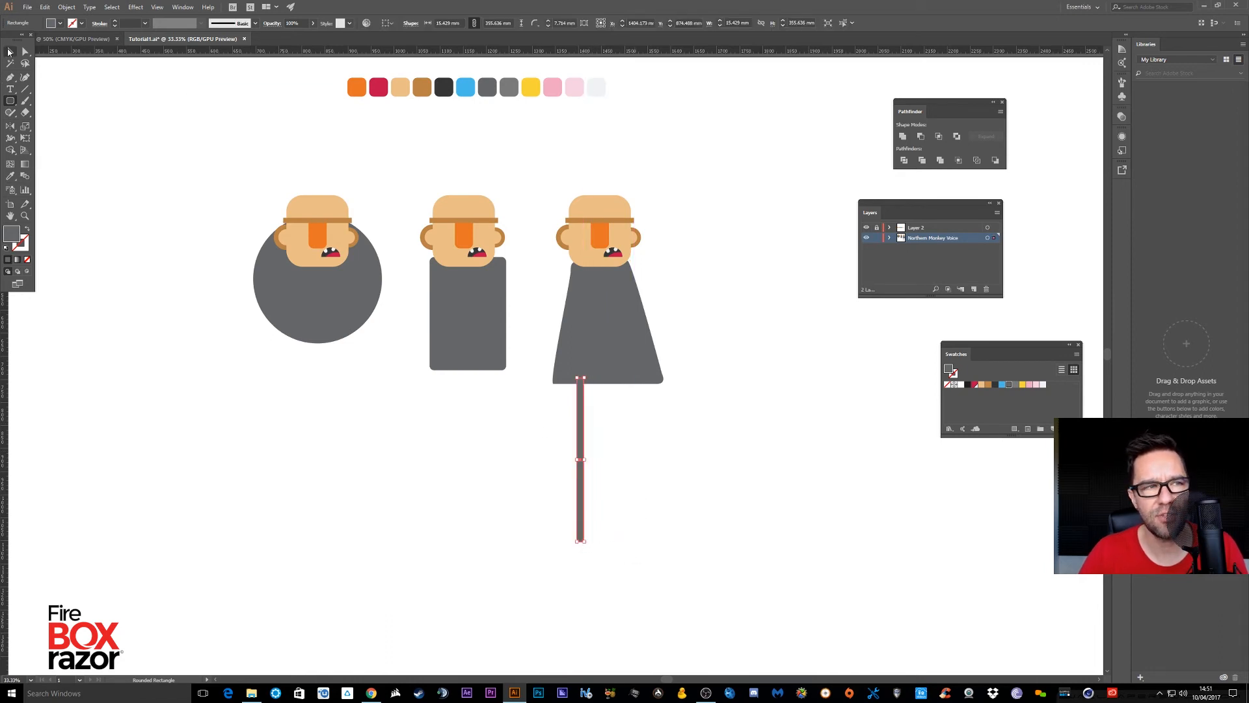
drag(581, 411, 584, 386)
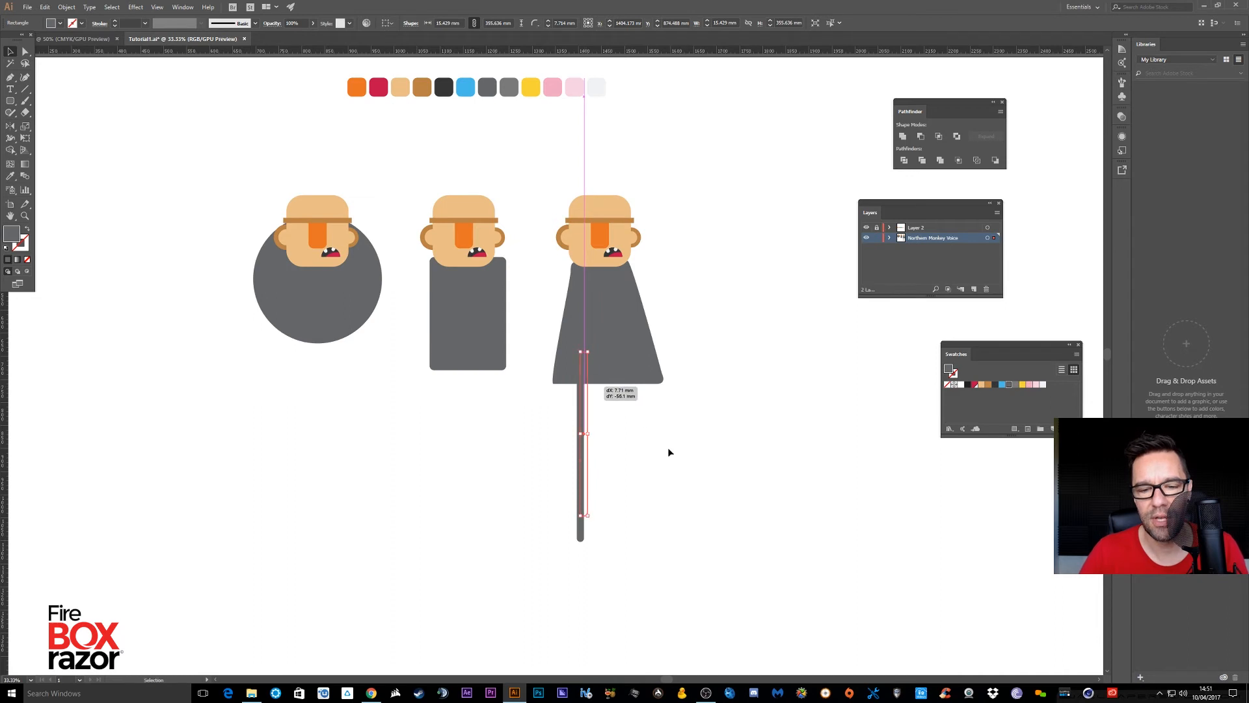
click(647, 449)
click(584, 402)
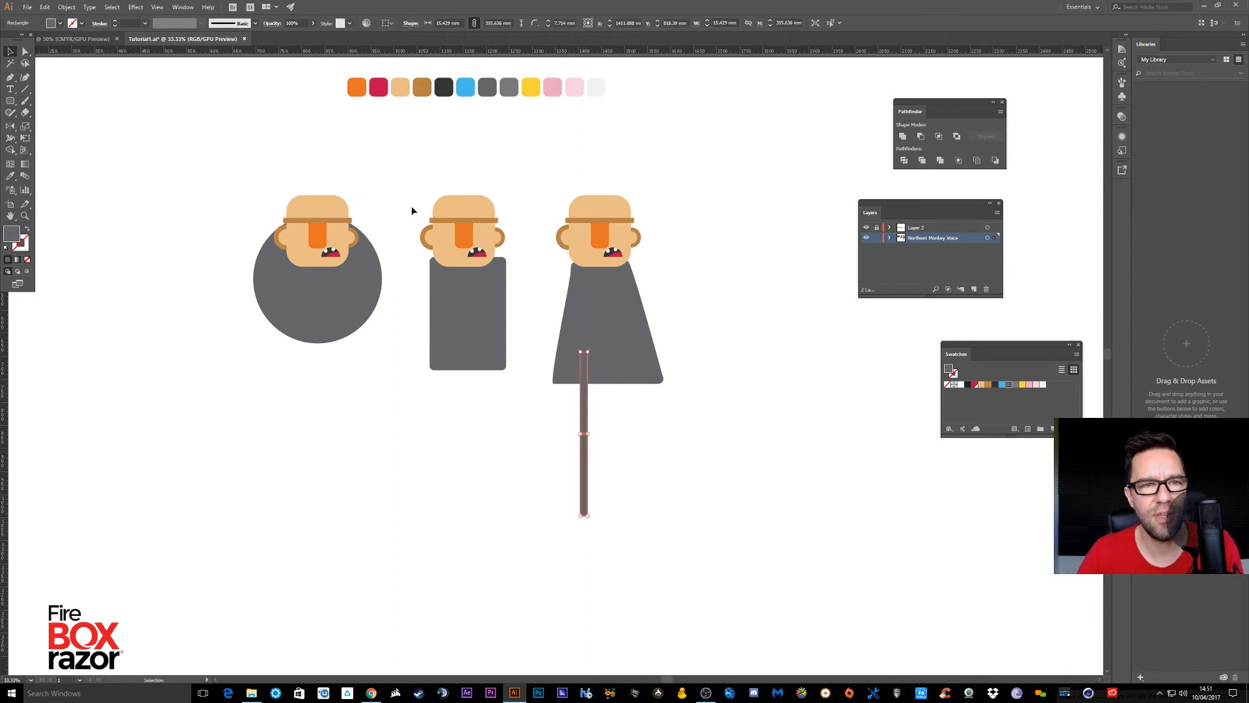
Recolour the leg with the sky blue sampled from the palette row
click(11, 177)
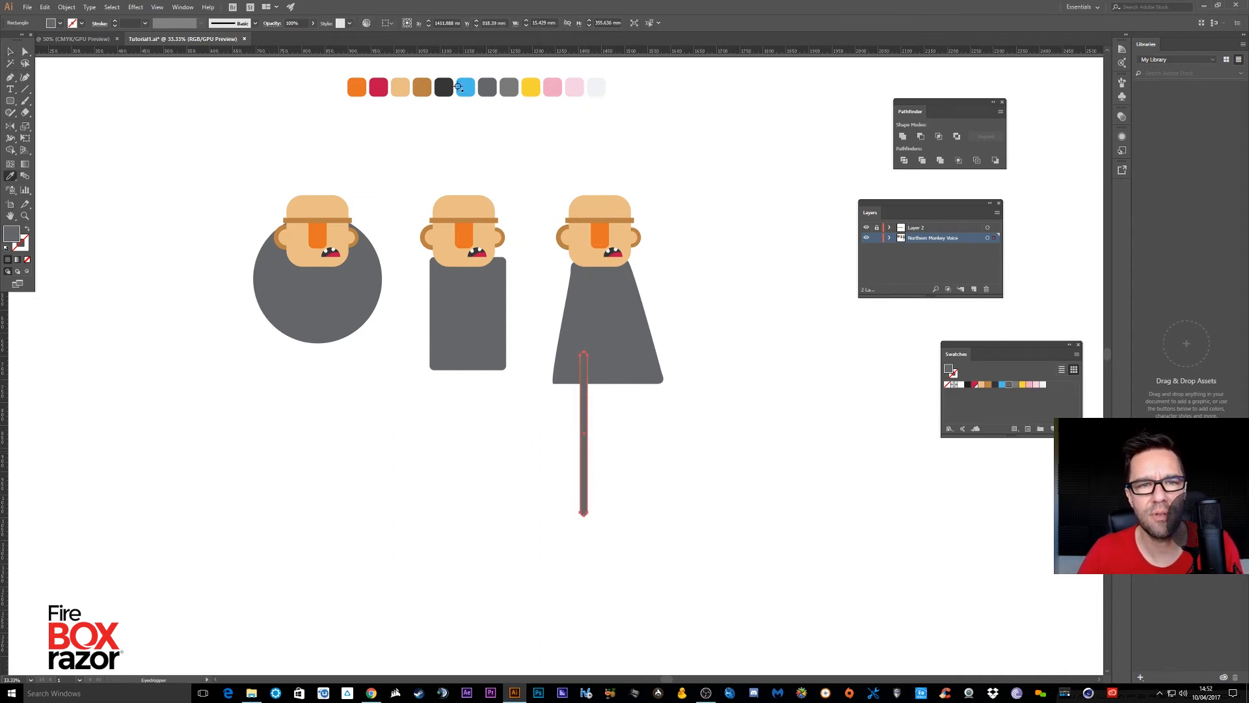
click(470, 87)
click(10, 51)
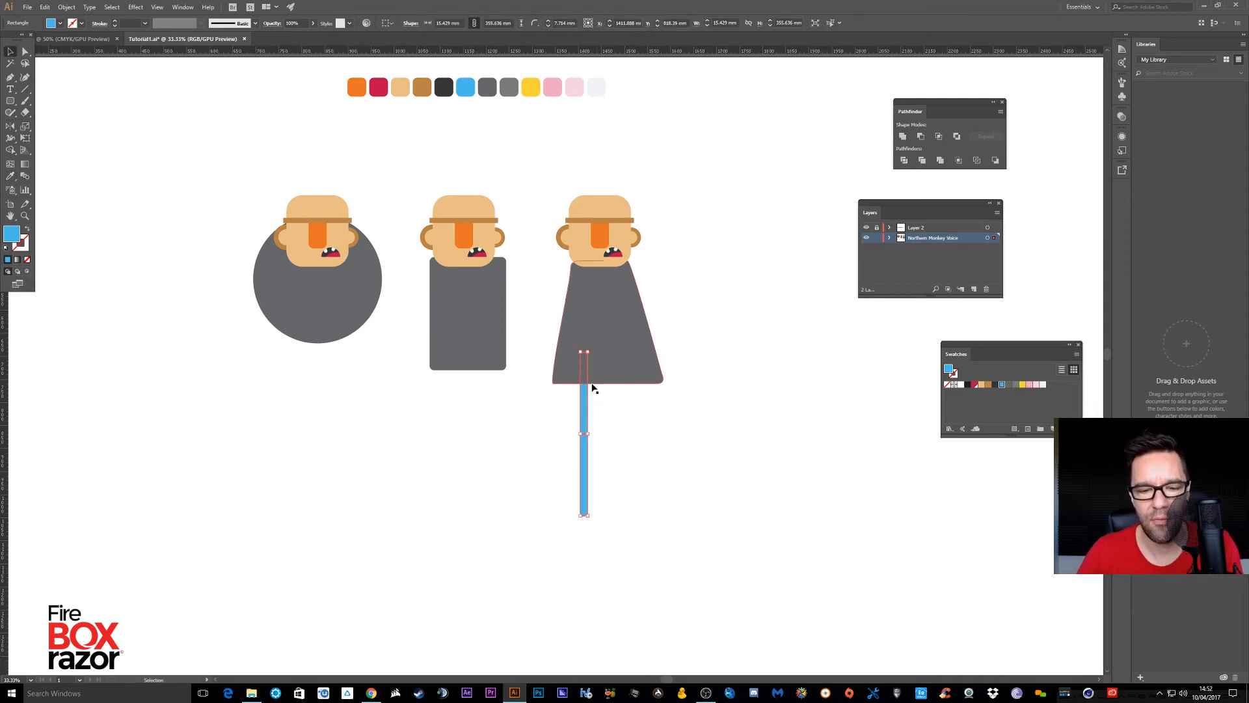
Duplicate the blue leg into a pair behind the flared body, and copy the pair beneath the rectangular and circular bodies
mouse_move(587, 398)
mouse_down()
mouse_move(622, 398)
mouse_move(588, 409)
mouse_move(598, 409)
mouse_up()
click(592, 412)
drag(659, 413, 326, 360)
click(374, 395)
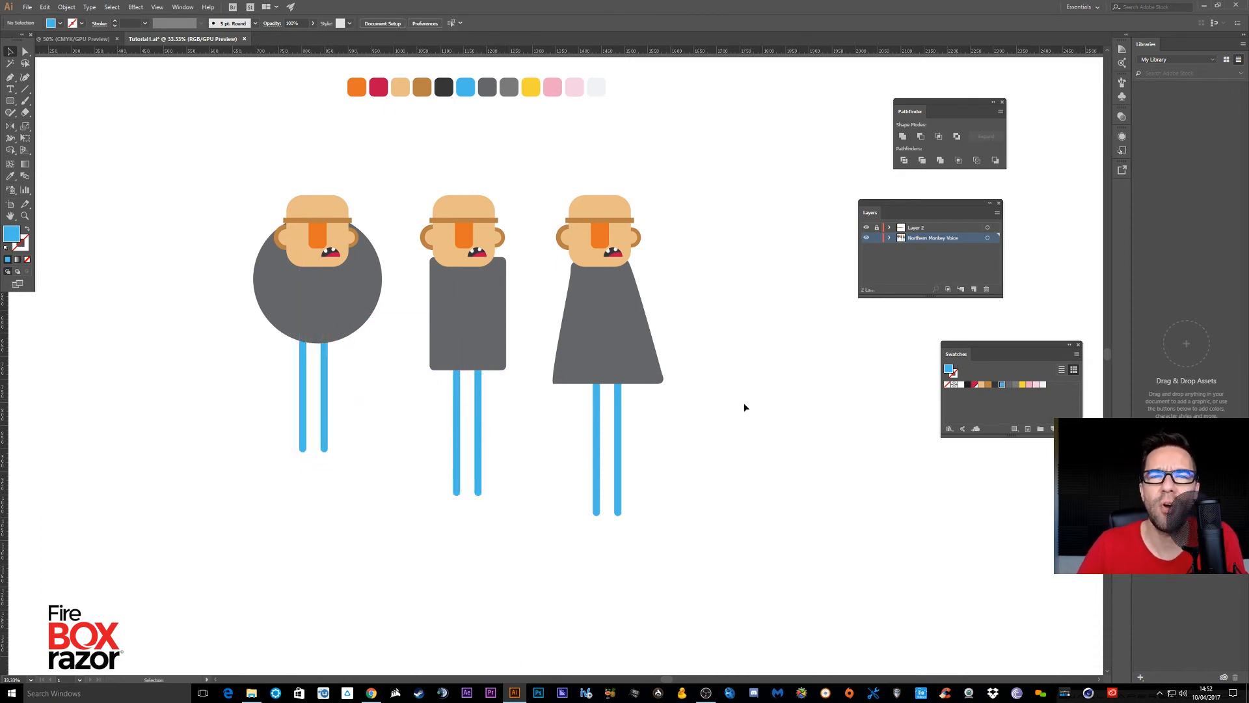
Make both legs of the rectangular-bodied character much thicker and space them evenly under the body
click(480, 412)
drag(484, 414, 455, 409)
click(558, 410)
click(456, 407)
click(556, 428)
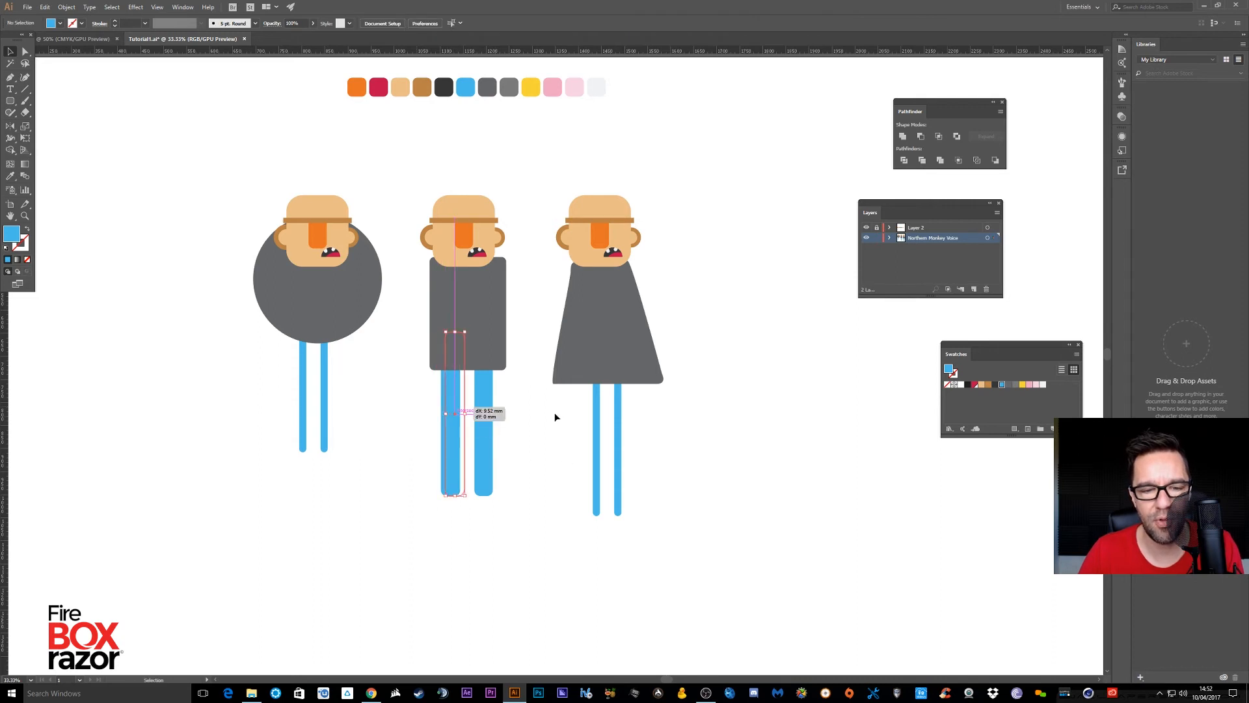
click(568, 479)
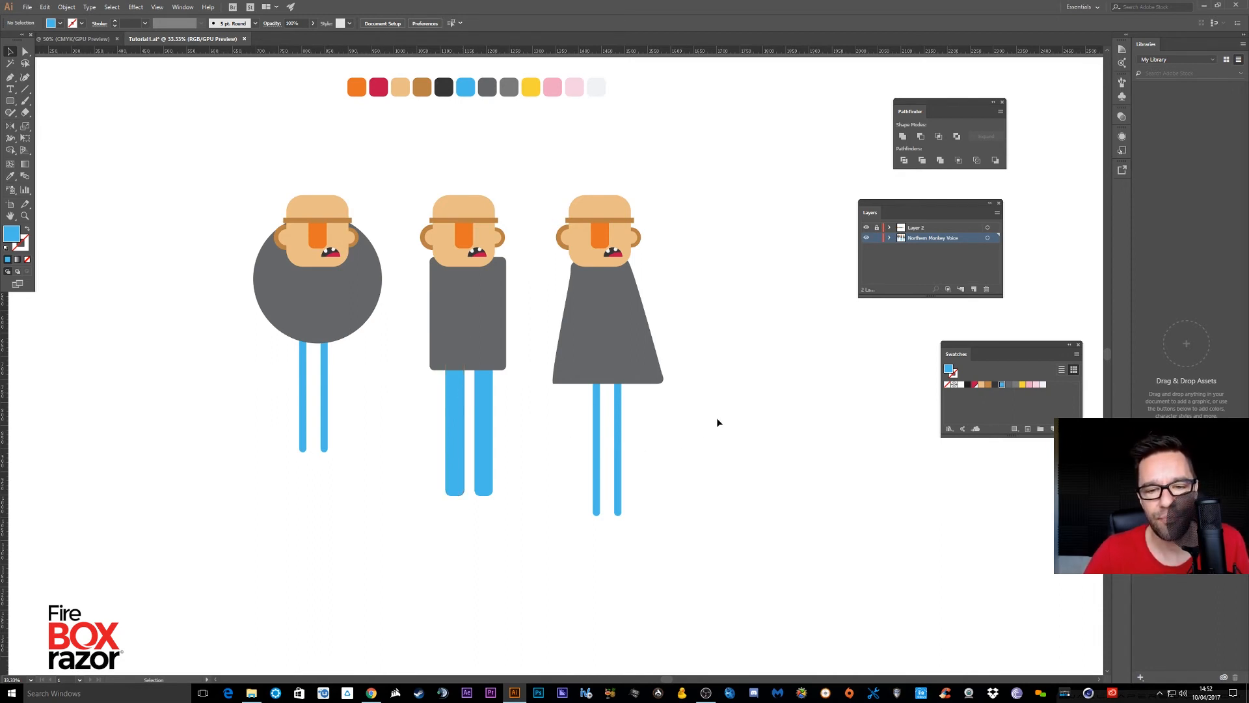
Create a new layer and place it at the top of the layer stack
click(11, 78)
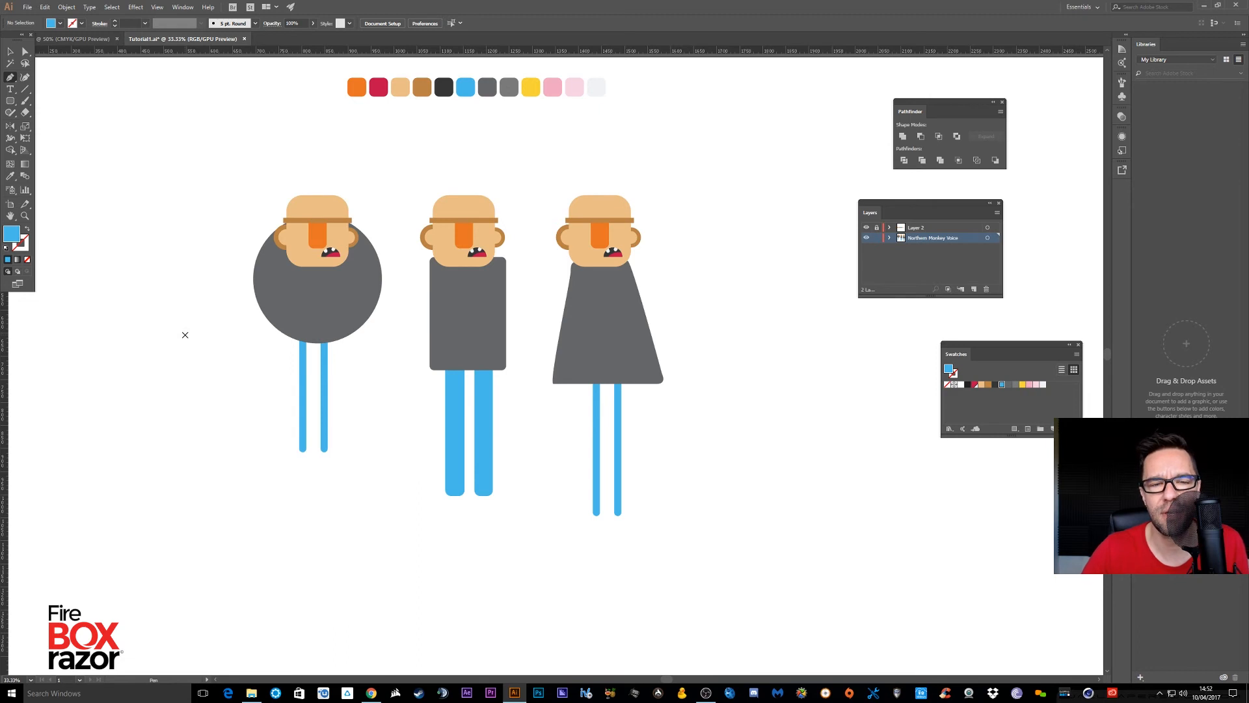
key(space)
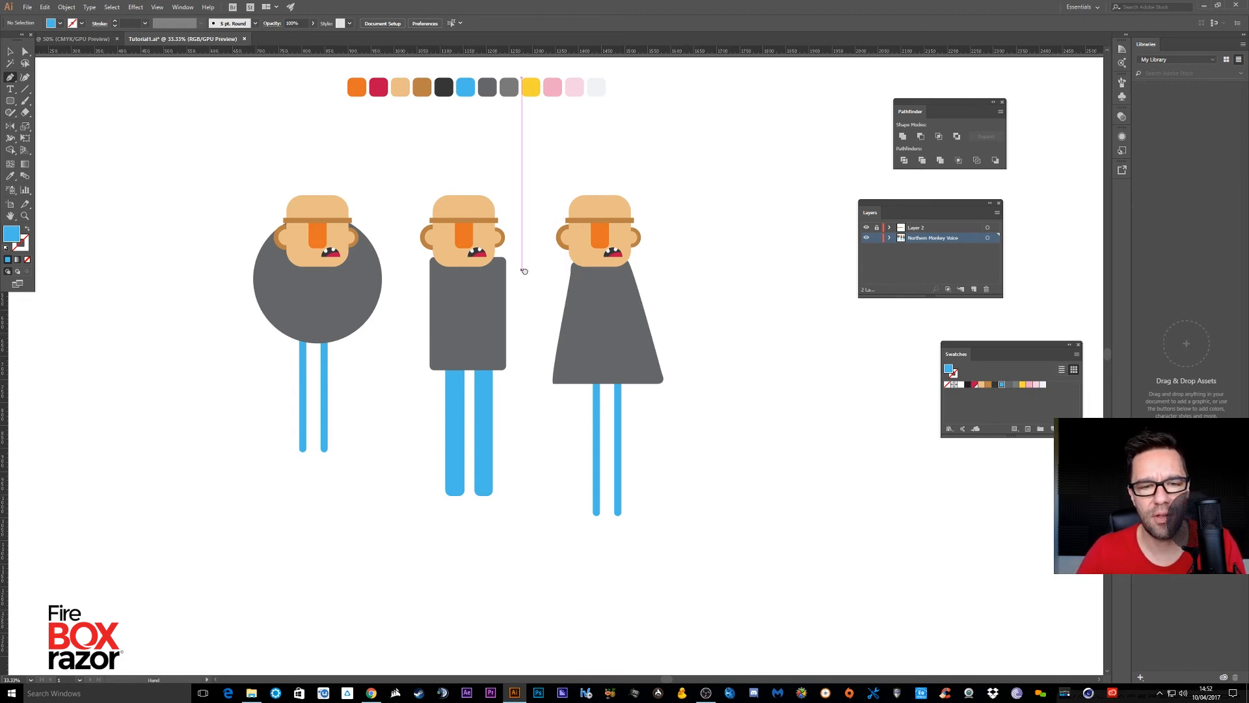
drag(524, 270, 672, 272)
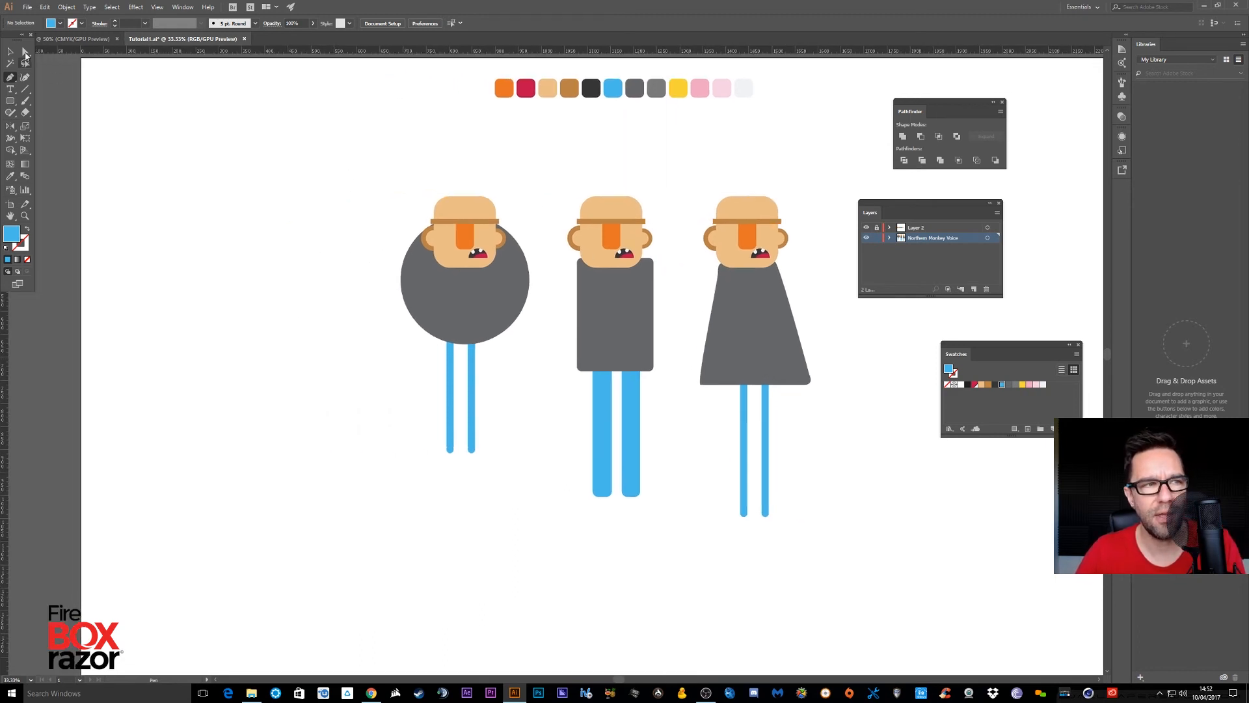
click(973, 289)
drag(926, 237, 929, 225)
Draw an open curved arm path with the Pen tool from the circular body's left shoulder, bowing outward and back to its lower edge
click(417, 250)
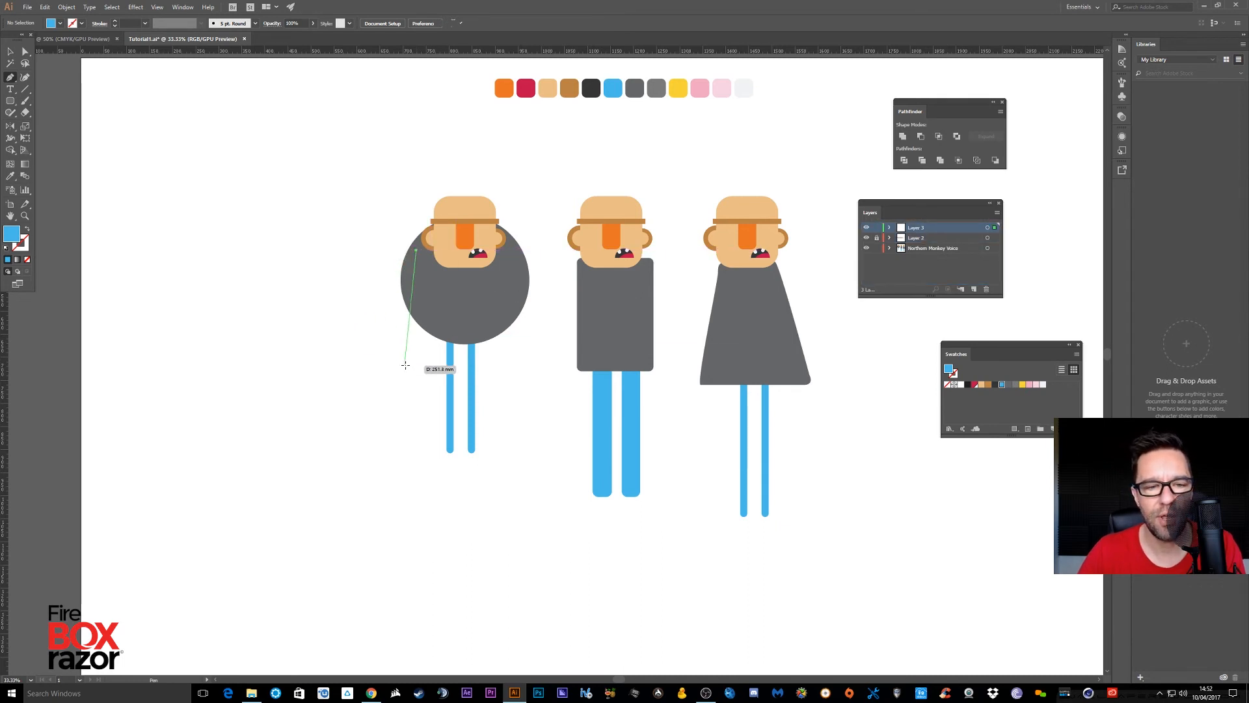
drag(381, 296, 386, 336)
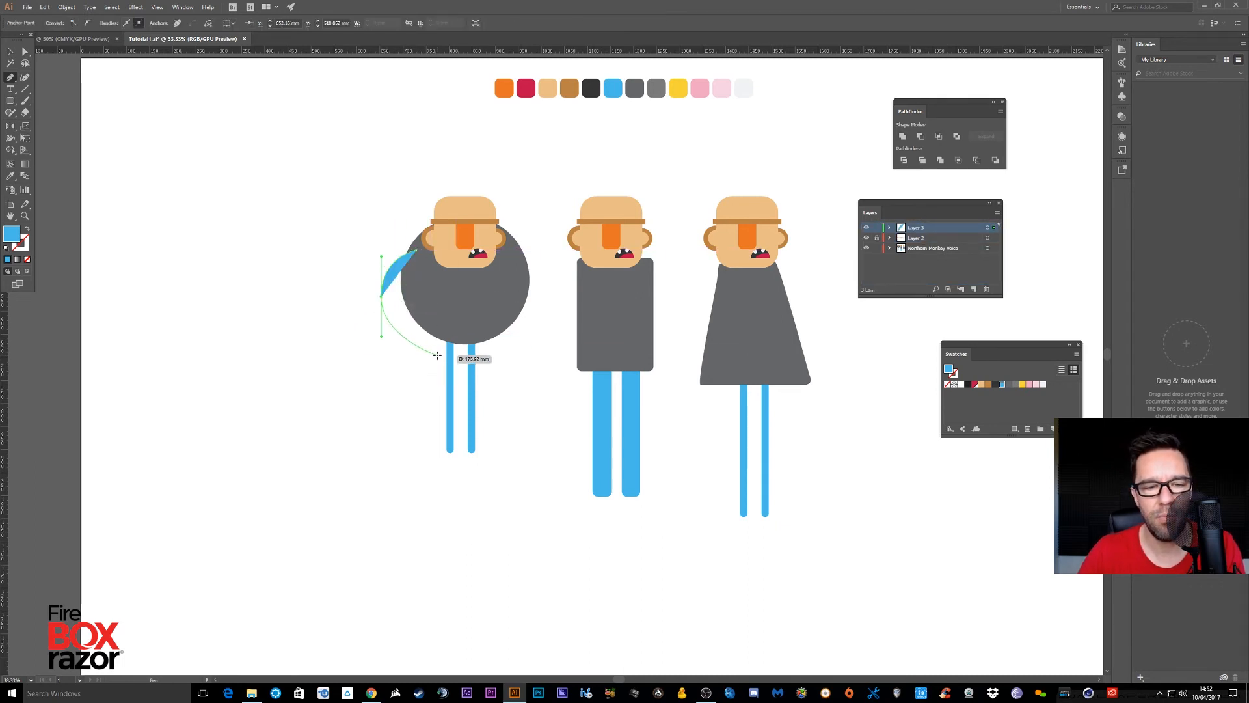
click(437, 356)
key(v)
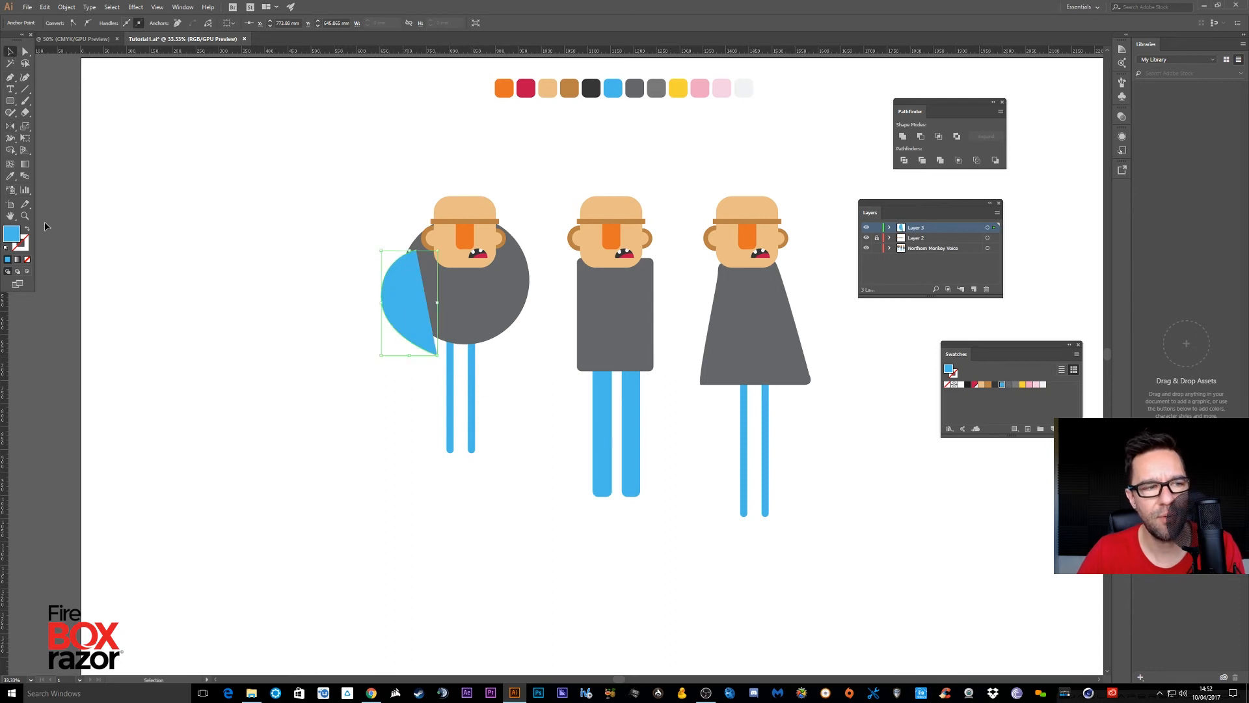
Turn the arm's blue fill into a stroke with no fill, and increase its stroke weight to roughly the thickness of the thin legs
click(26, 229)
click(24, 247)
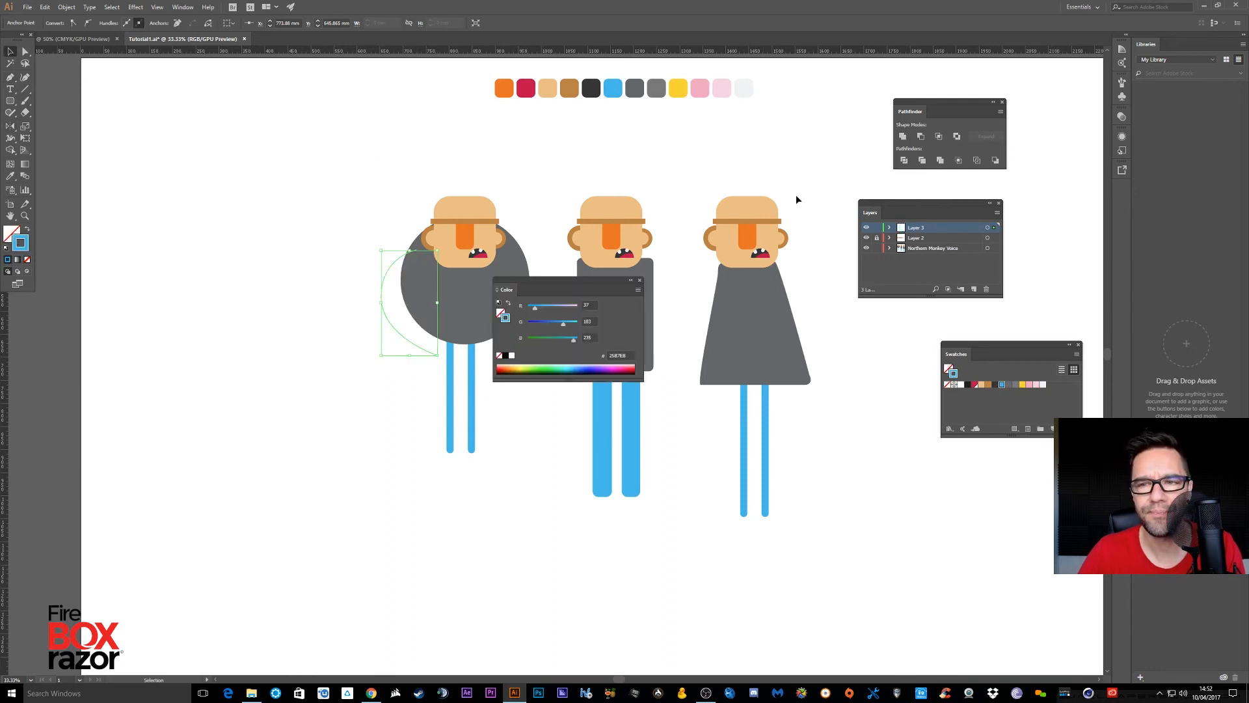
click(641, 281)
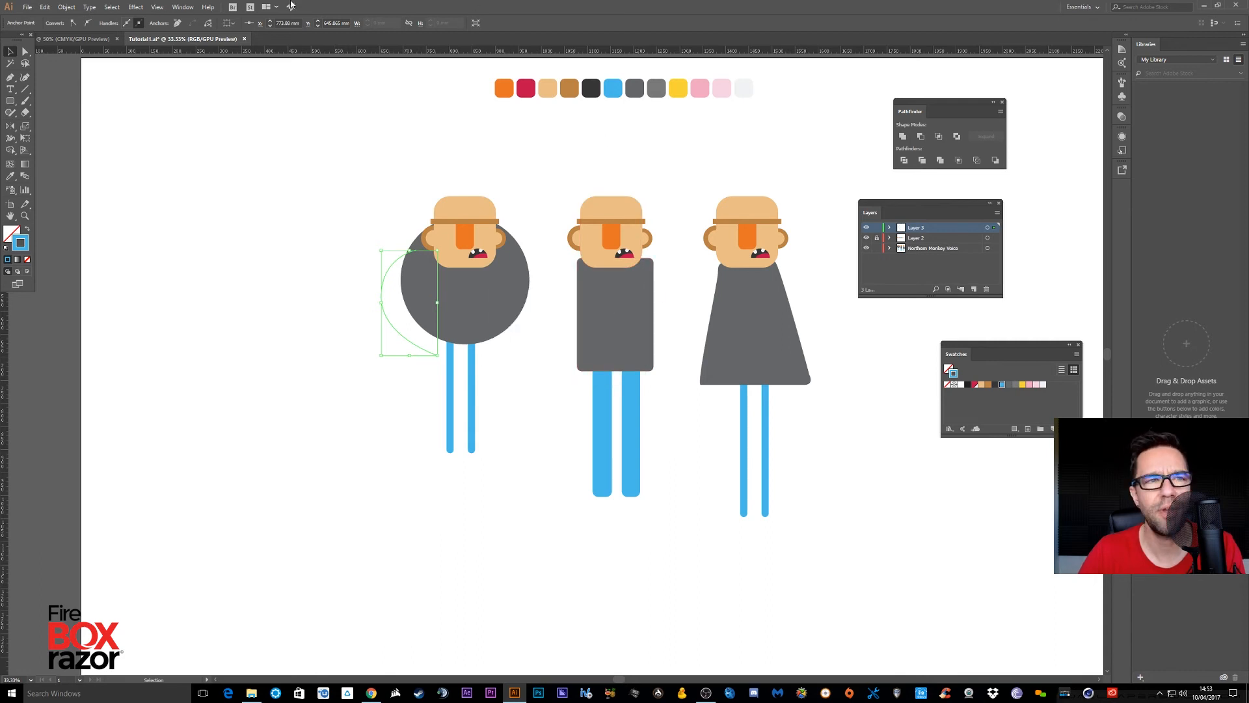
click(188, 8)
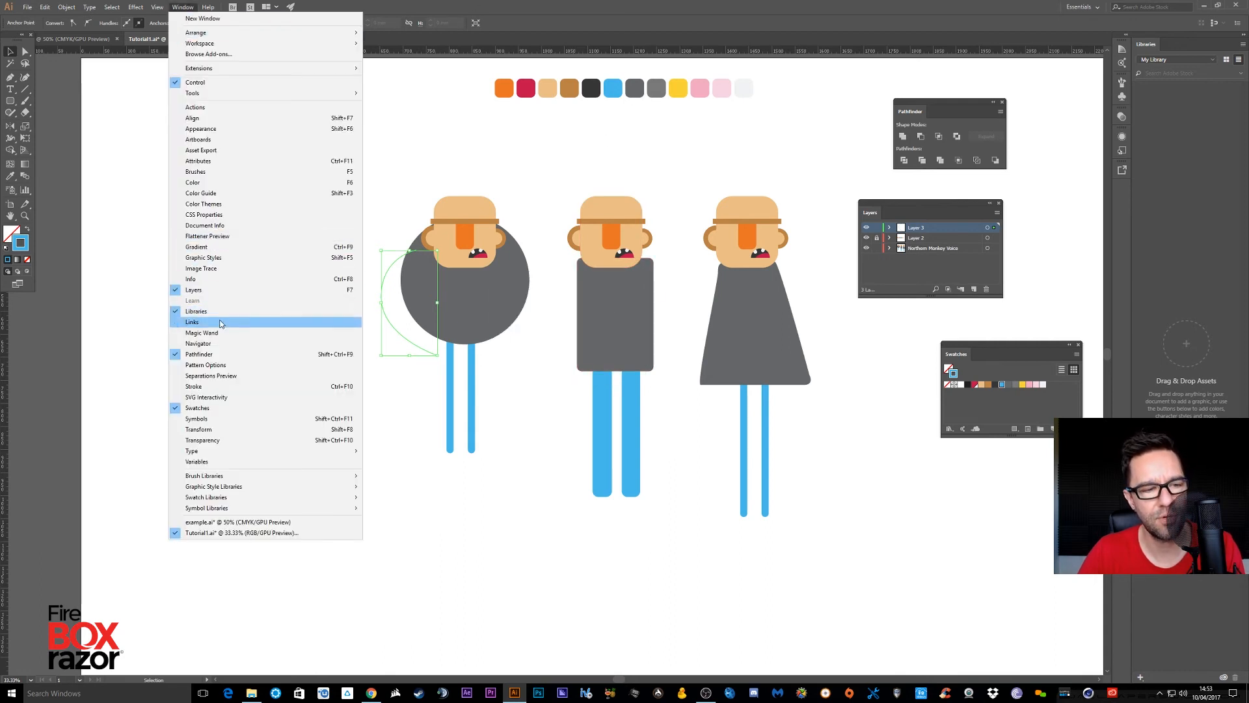
click(193, 387)
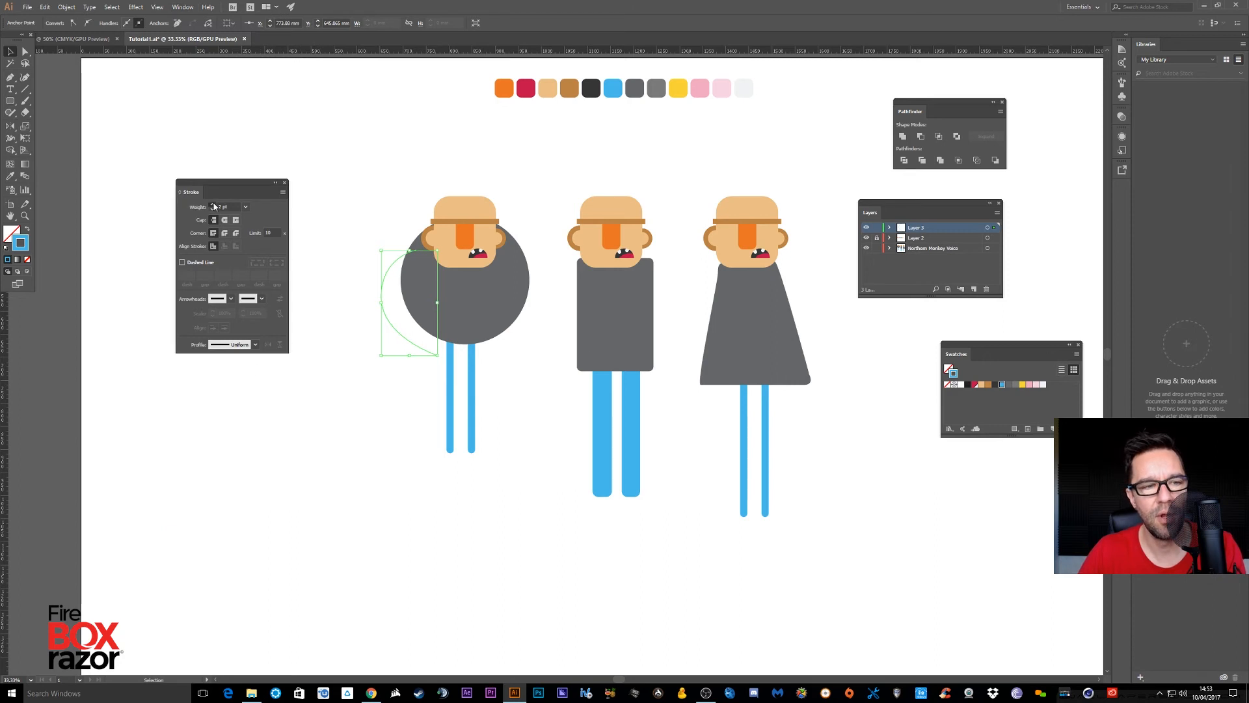
click(245, 207)
click(255, 428)
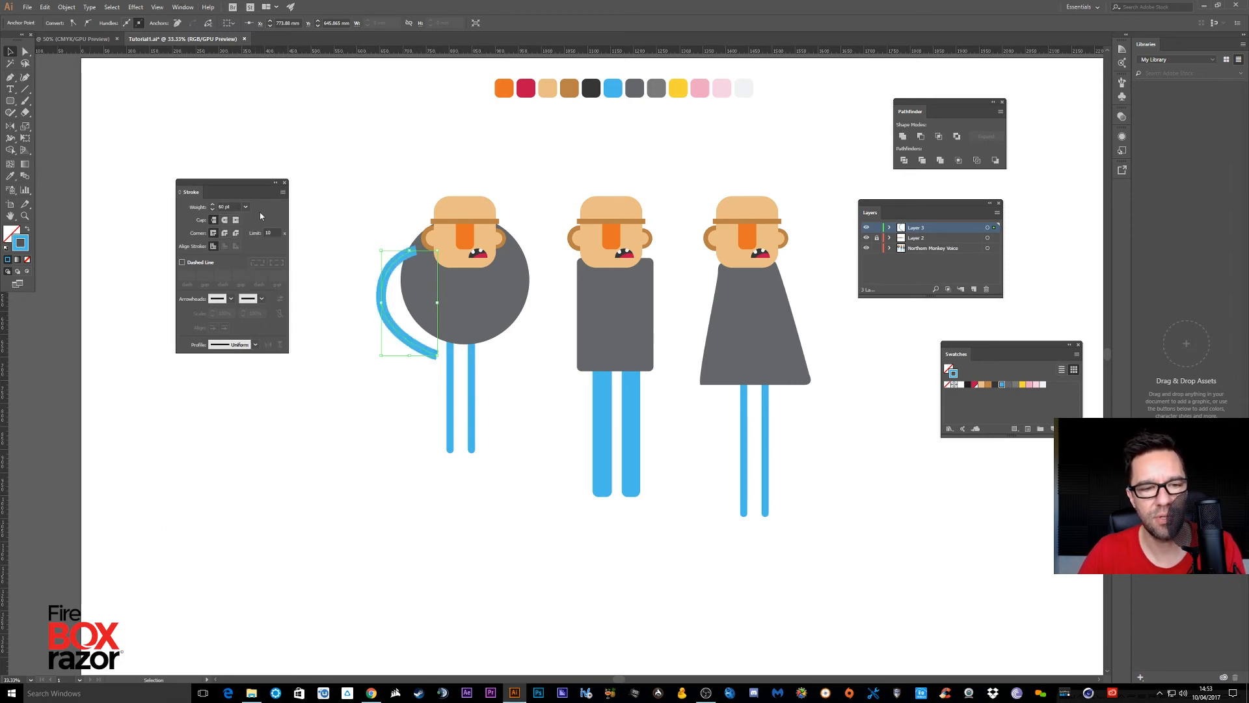
Give the circular character's arm stroke round caps
click(225, 219)
click(285, 182)
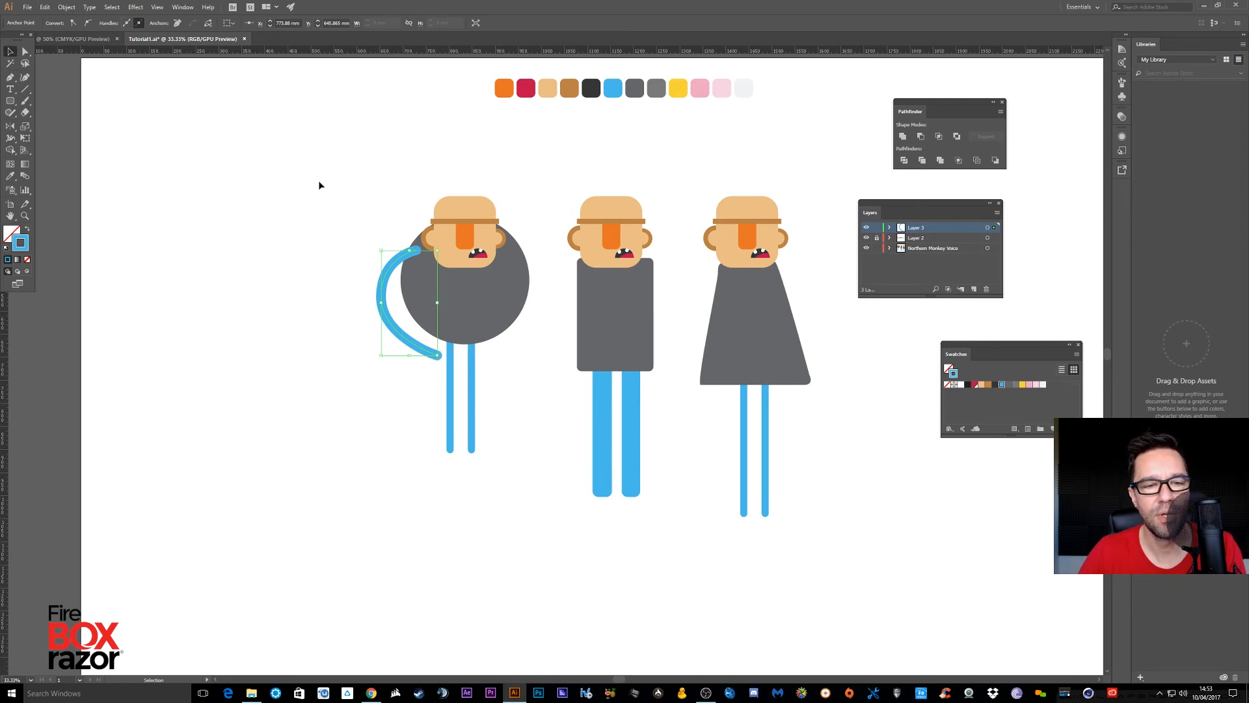
click(333, 304)
Thicken the circular character's arm by setting its stroke weight to 140 pt and nudging it down slightly
click(386, 278)
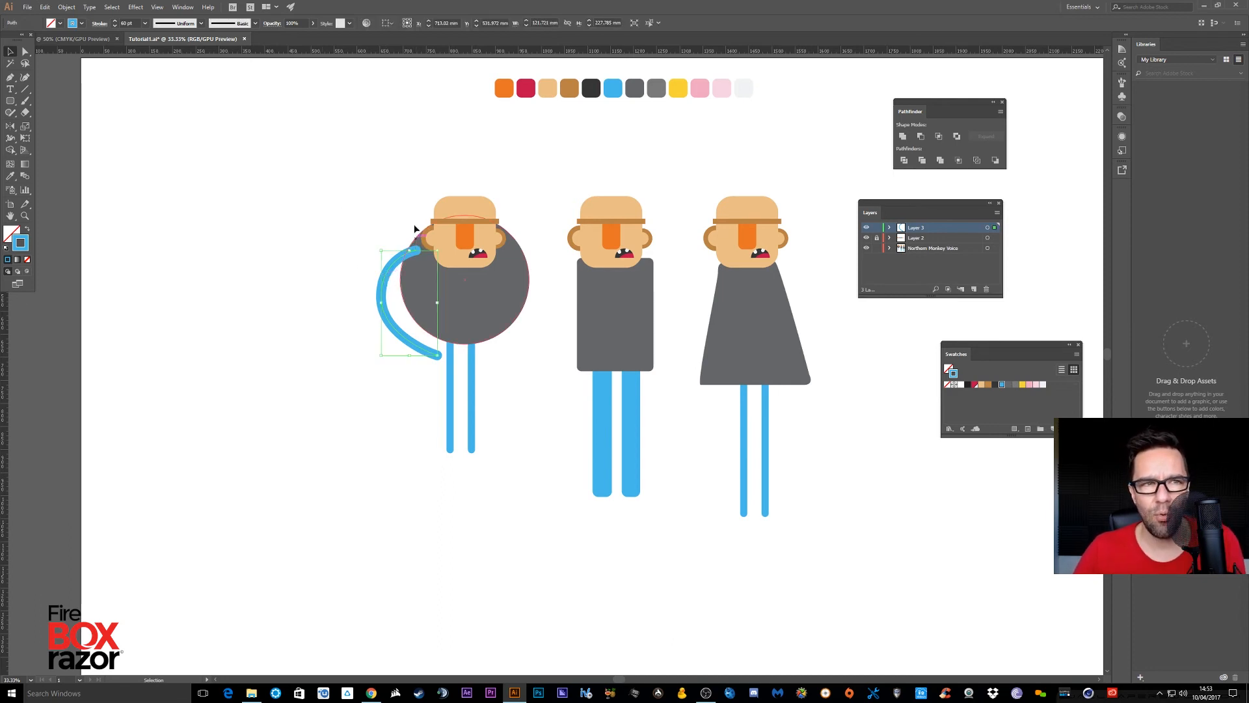
click(134, 23)
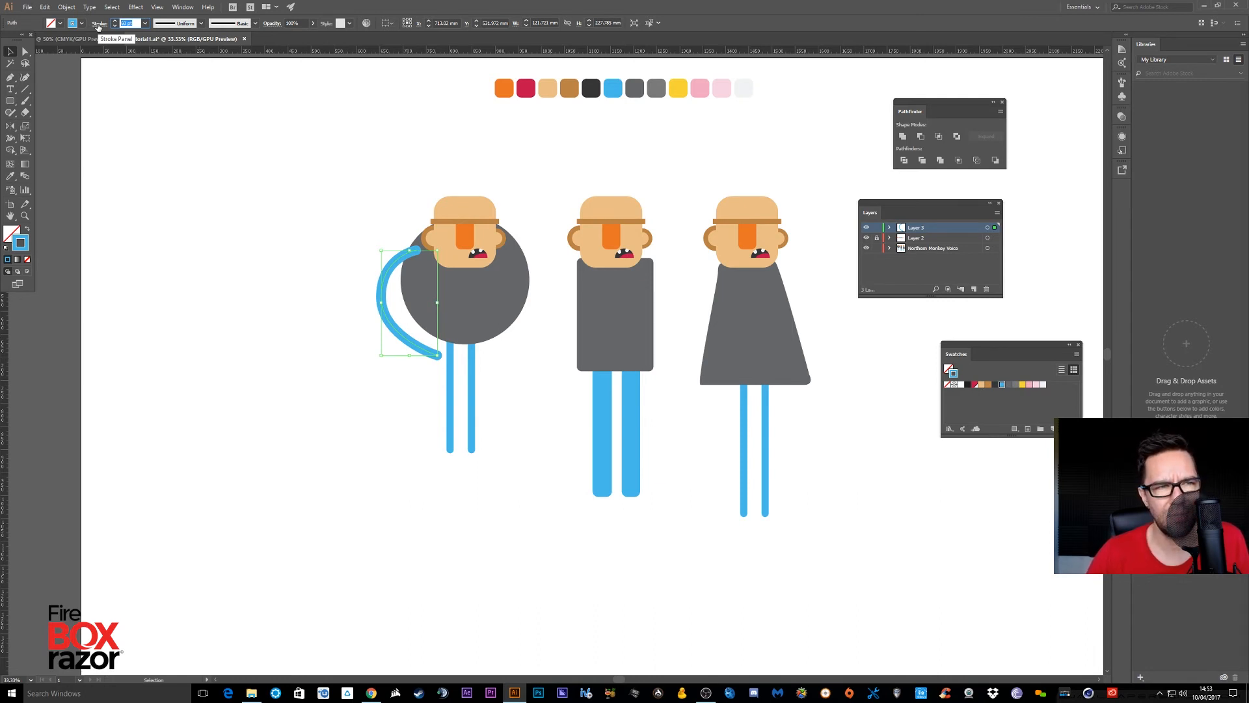
text(140)
key(Return)
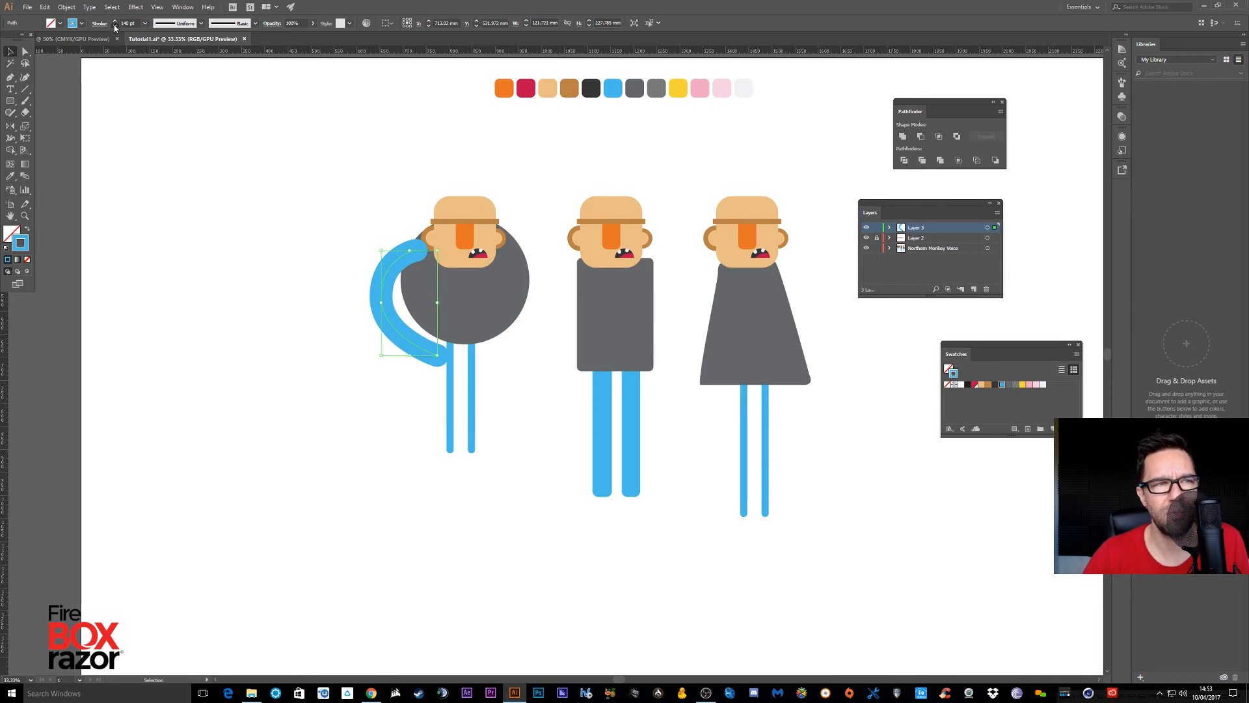
click(114, 25)
click(114, 26)
click(115, 25)
click(115, 25)
click(115, 25)
click(115, 26)
click(115, 25)
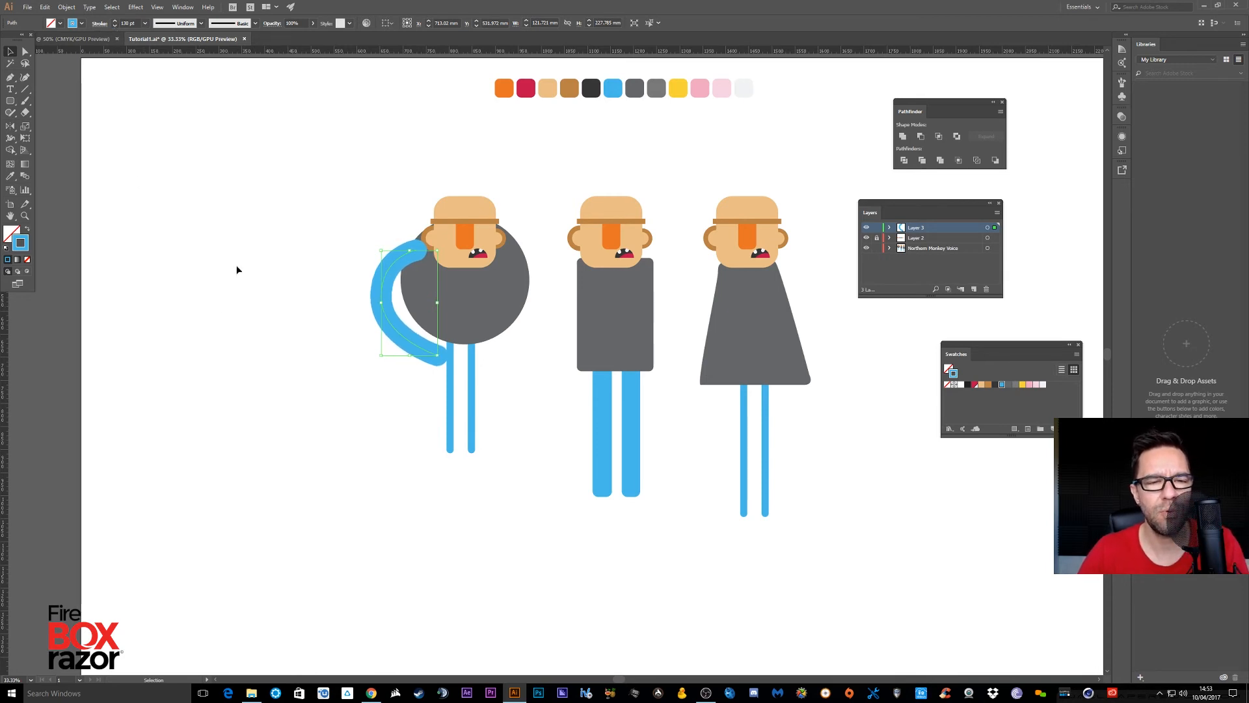
click(237, 268)
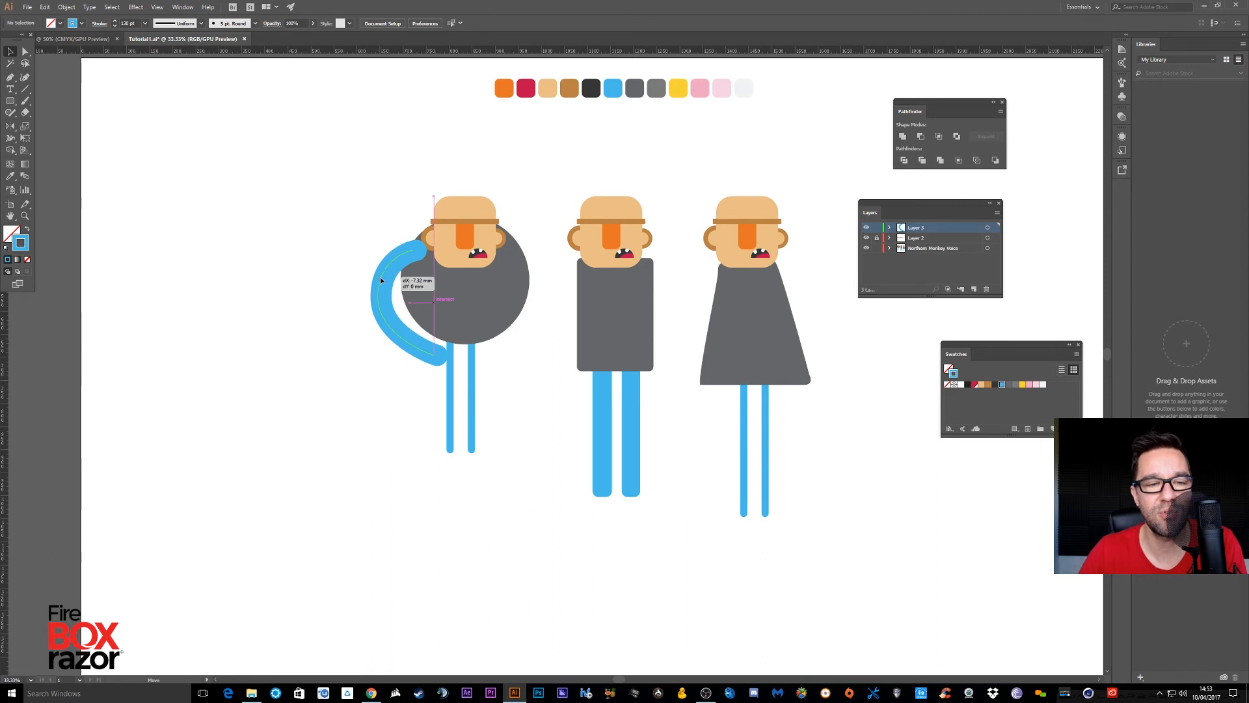
Shift the arm about 7 mm outward and create a copy of it reflected across the horizontal axis
click(380, 276)
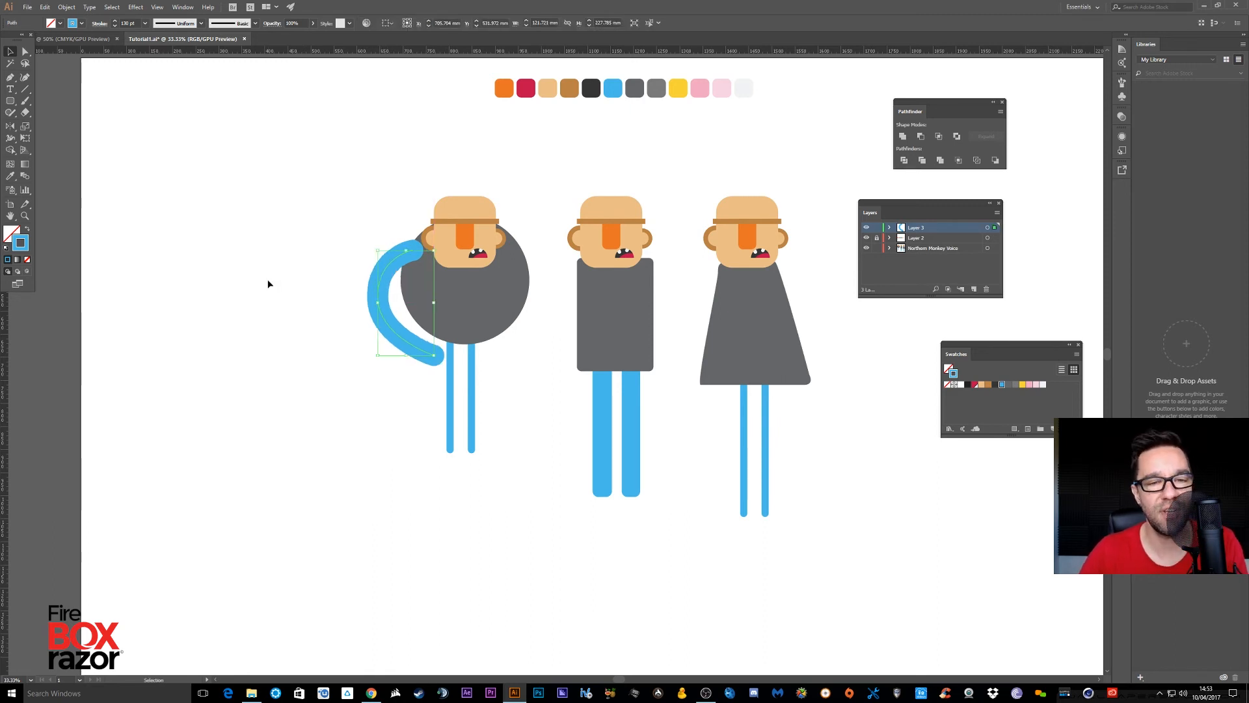
click(11, 127)
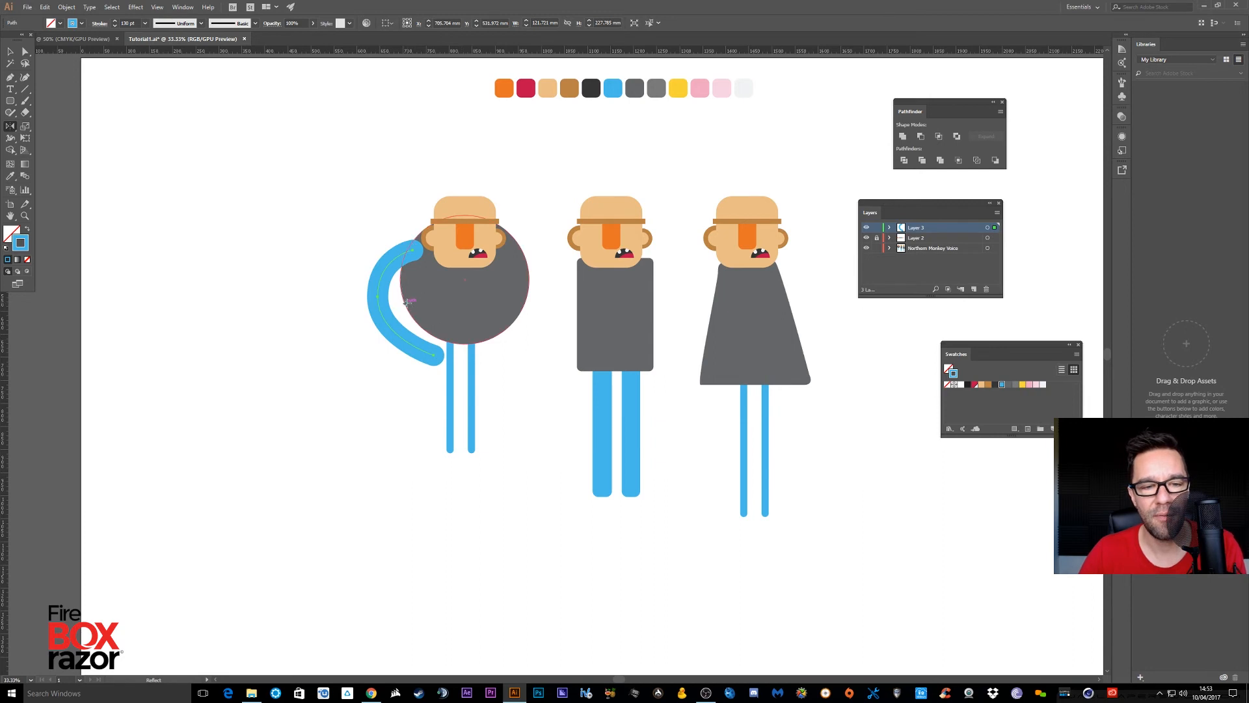
alt+click(406, 303)
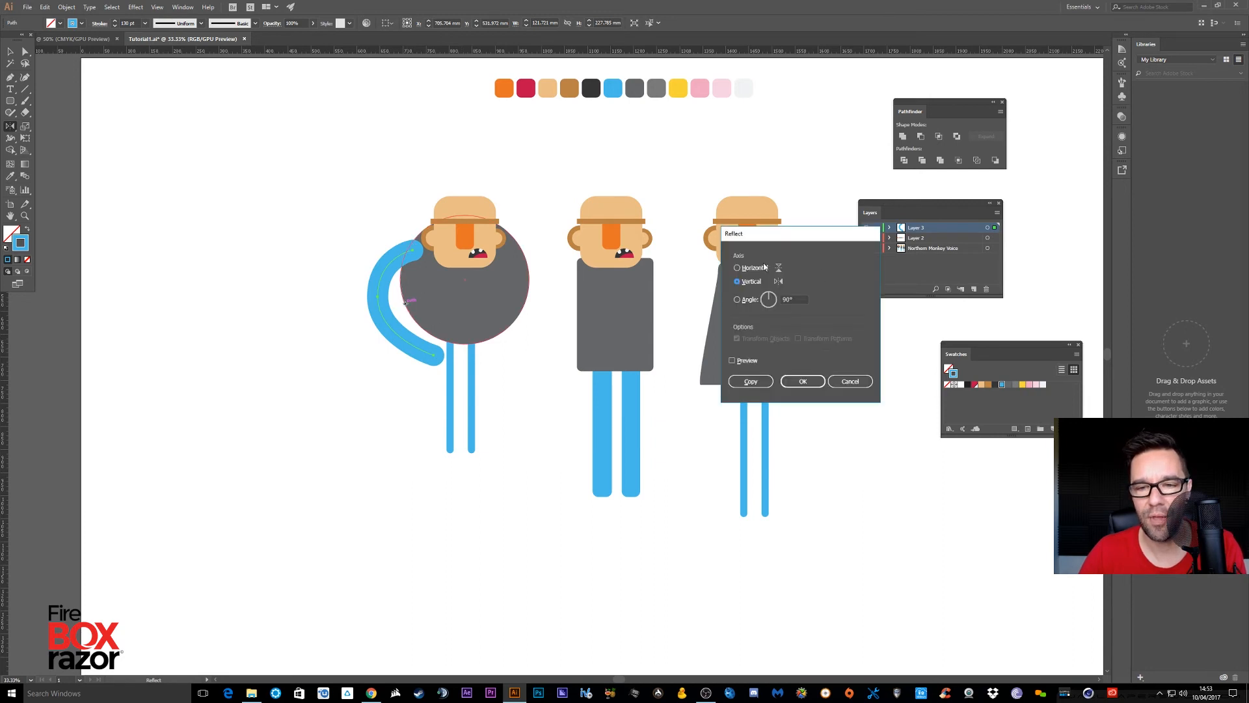
click(748, 380)
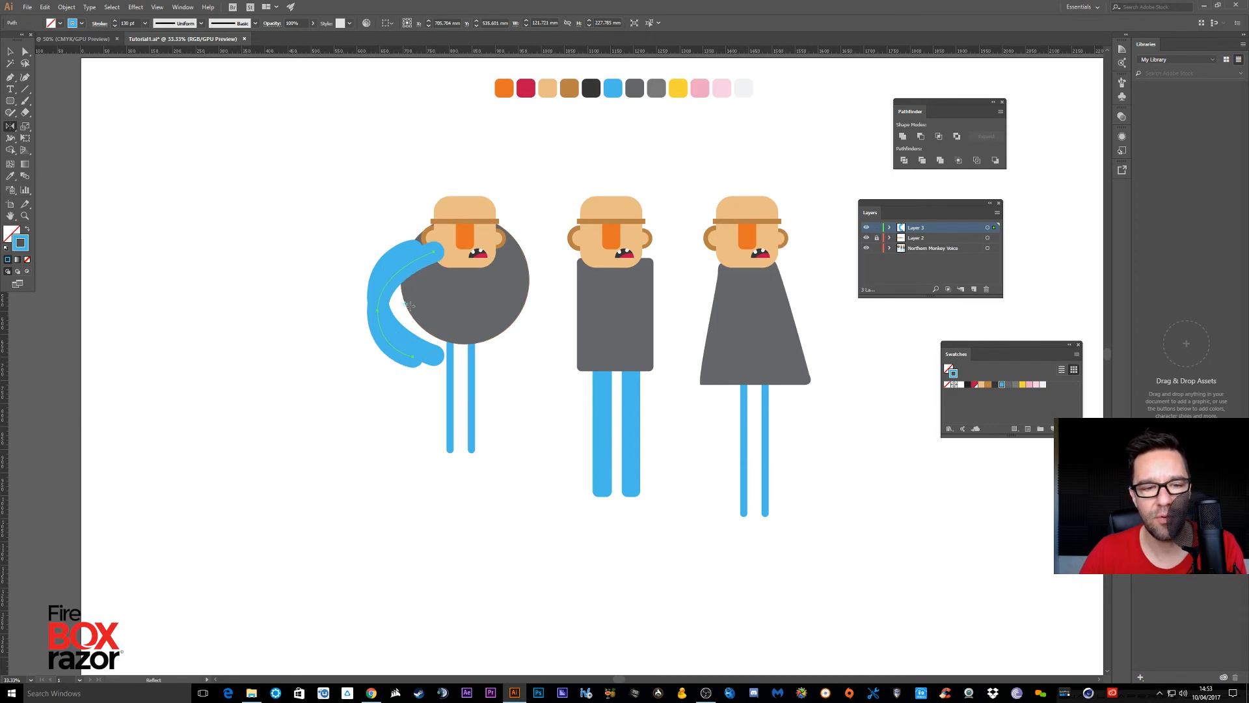
Rotate the reflected arm copy and move it to the circular body's opposite shoulder so that it mirrors the first arm
key(r)
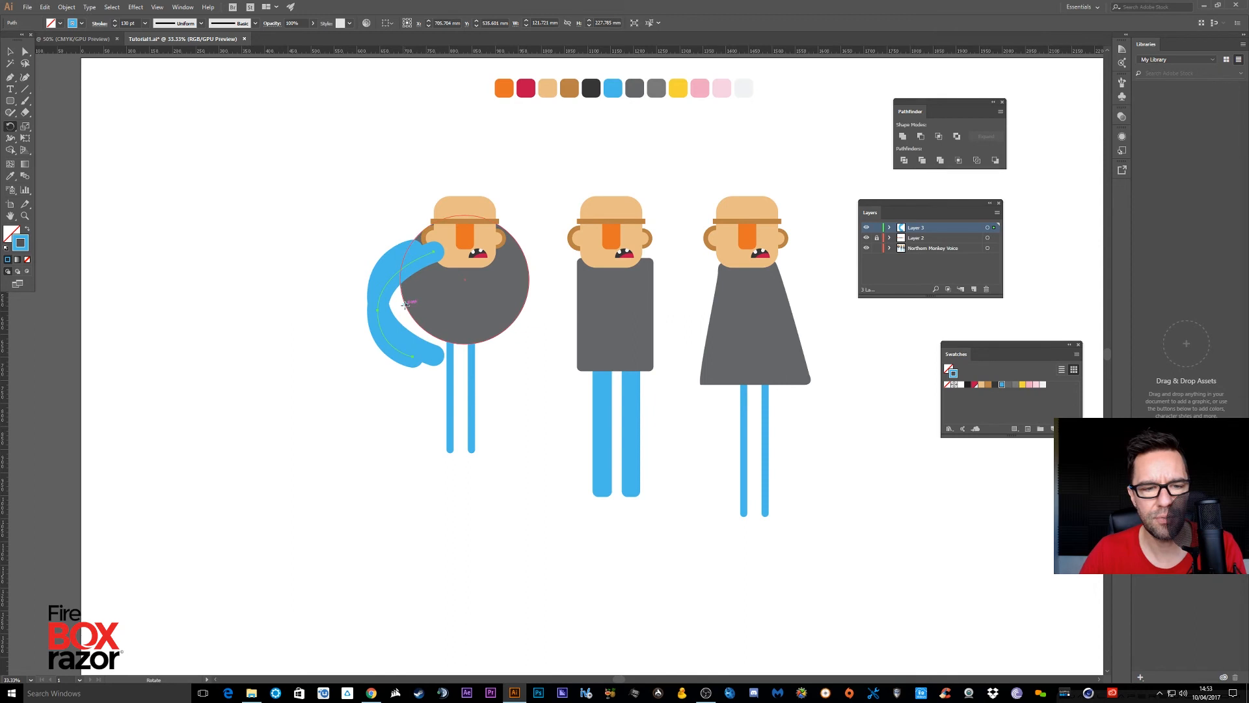
drag(406, 303, 485, 433)
key(v)
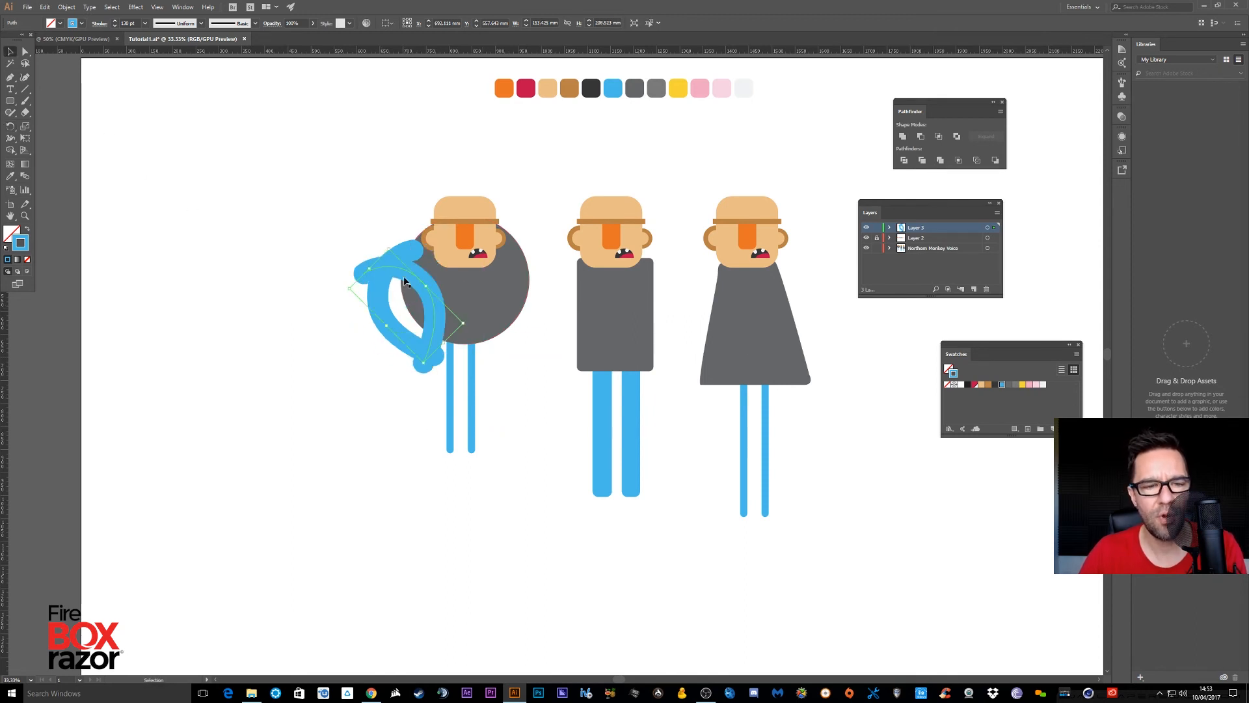
drag(408, 272, 543, 252)
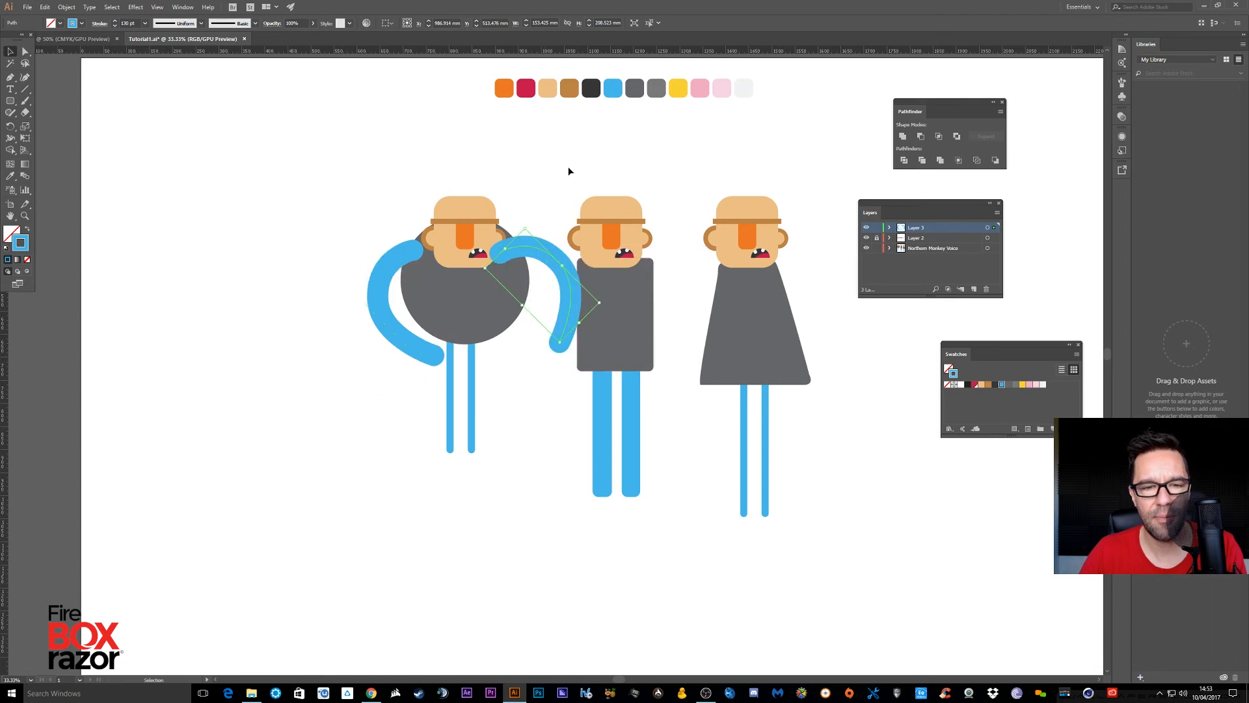
drag(603, 304, 582, 346)
drag(561, 256, 541, 268)
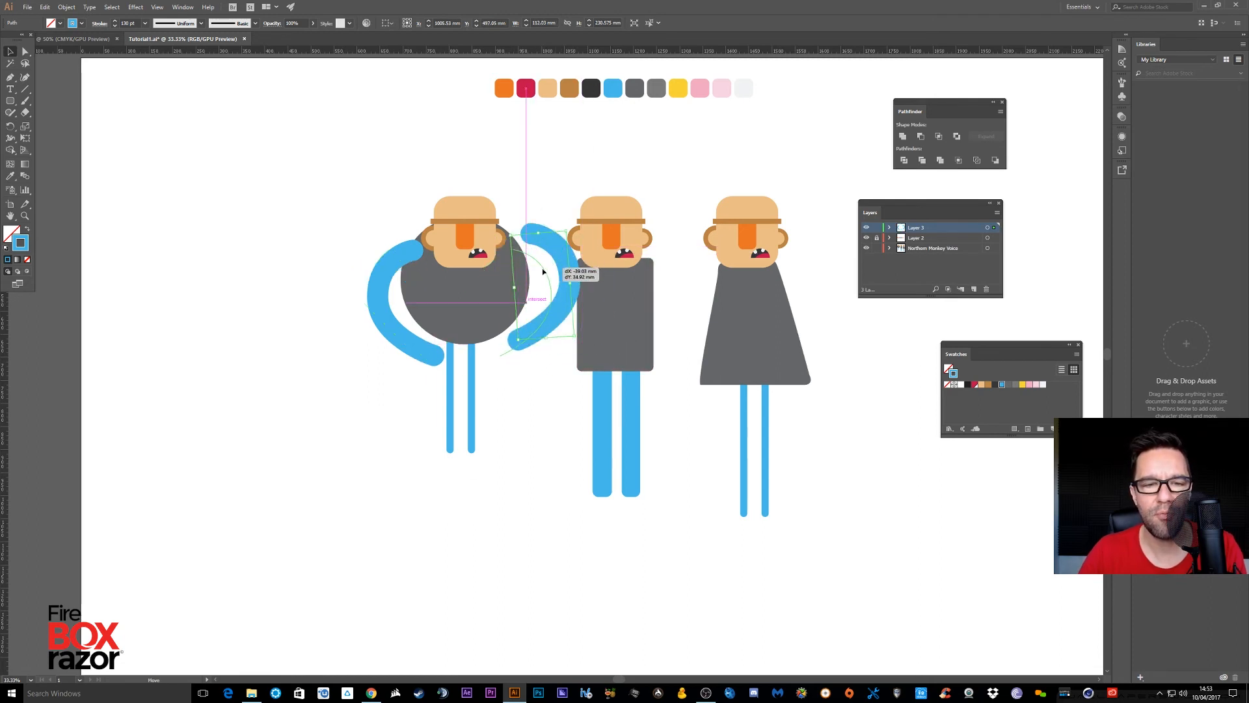
click(543, 208)
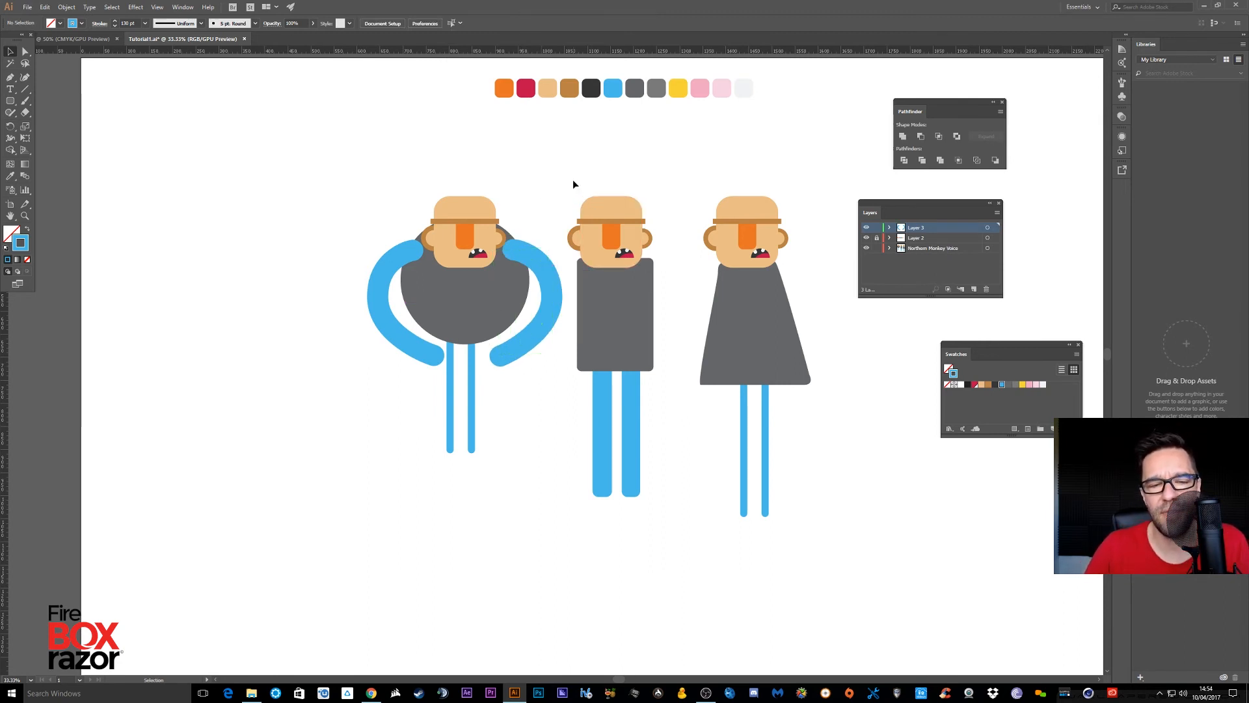
Thicken the circular character's two legs and bring them closer together under the centre of the body
drag(516, 414, 411, 460)
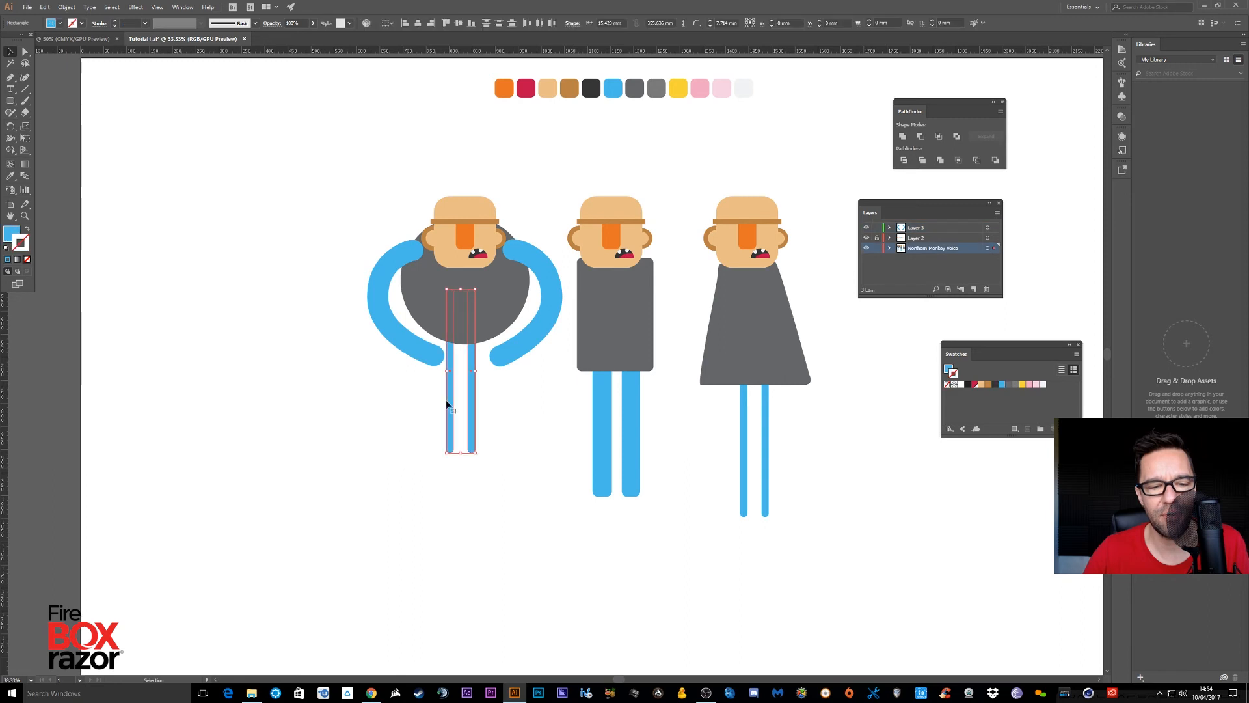
drag(447, 400, 467, 371)
click(552, 412)
click(452, 371)
click(556, 406)
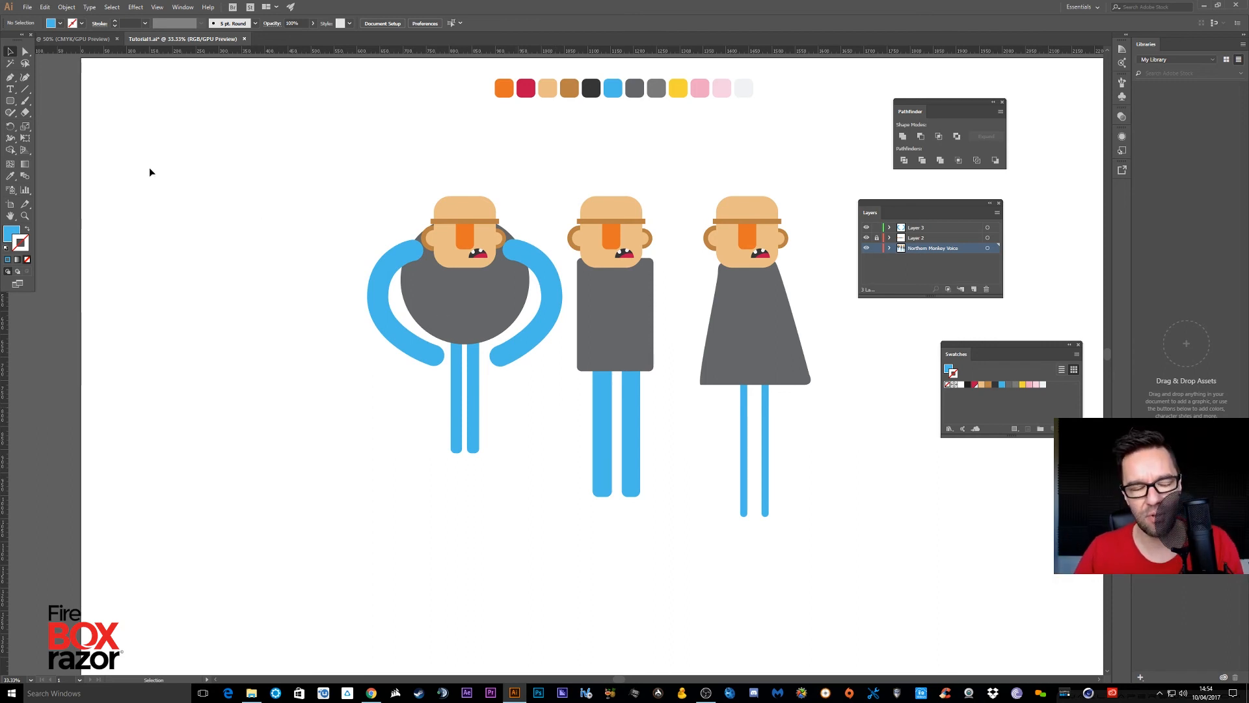
Draw a closed, wedge-shaped shoe with the Pen tool beside the circular character's right-hand leg, with a flat sole and a low toe
click(10, 78)
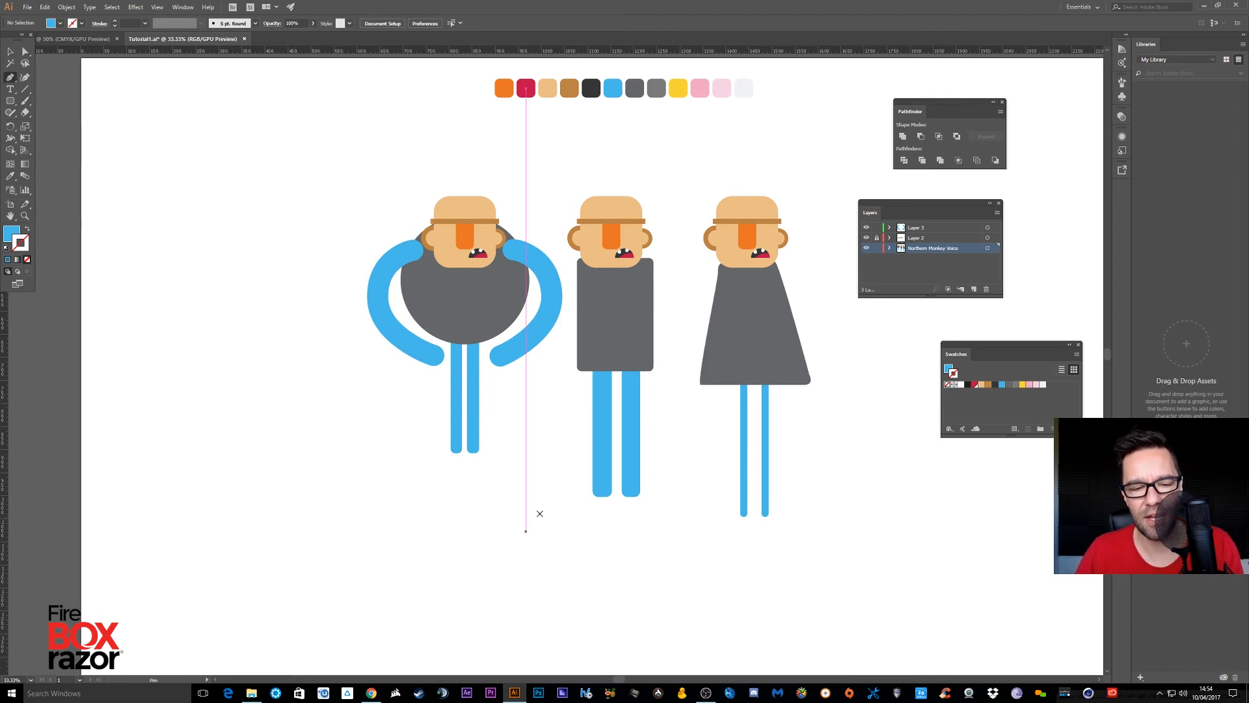
click(489, 434)
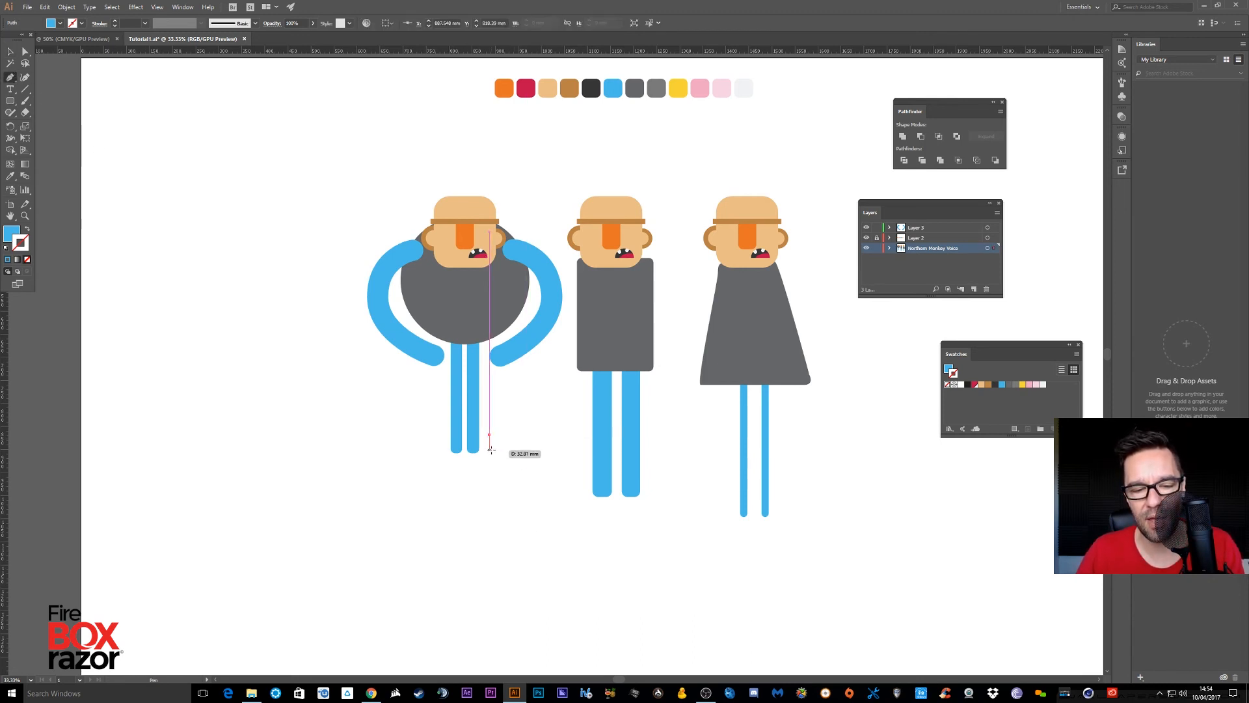
click(489, 449)
click(541, 448)
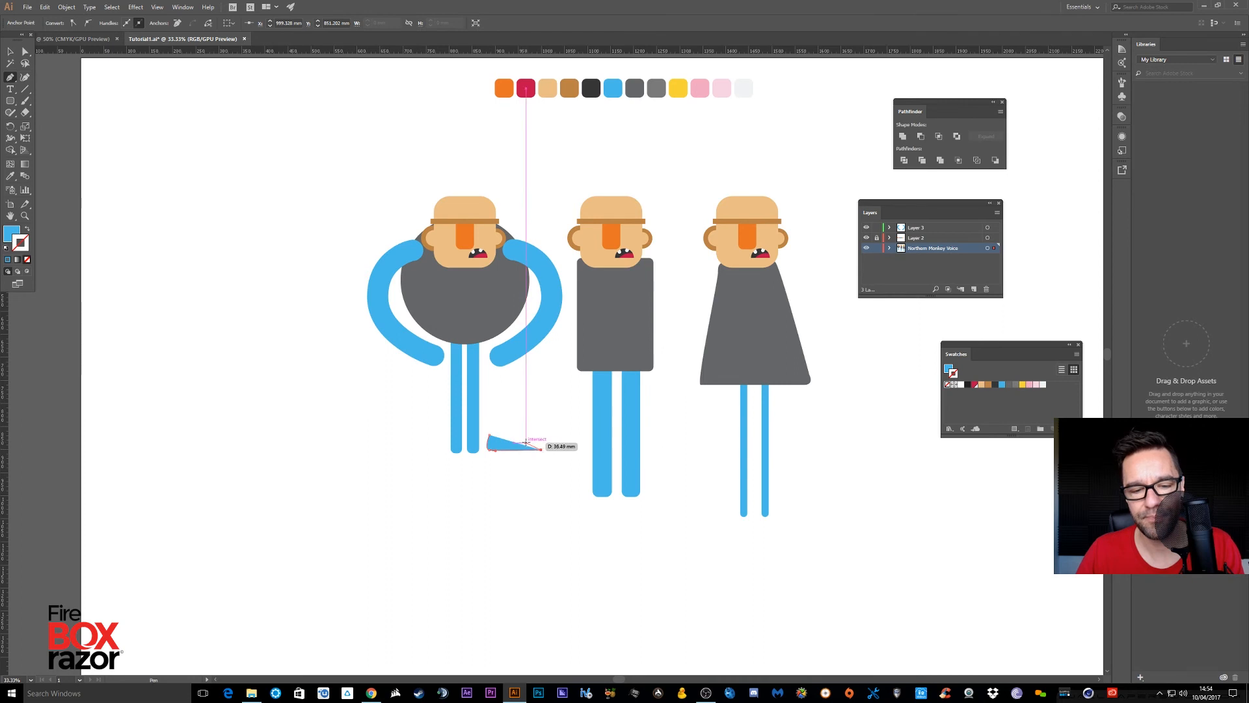
click(539, 443)
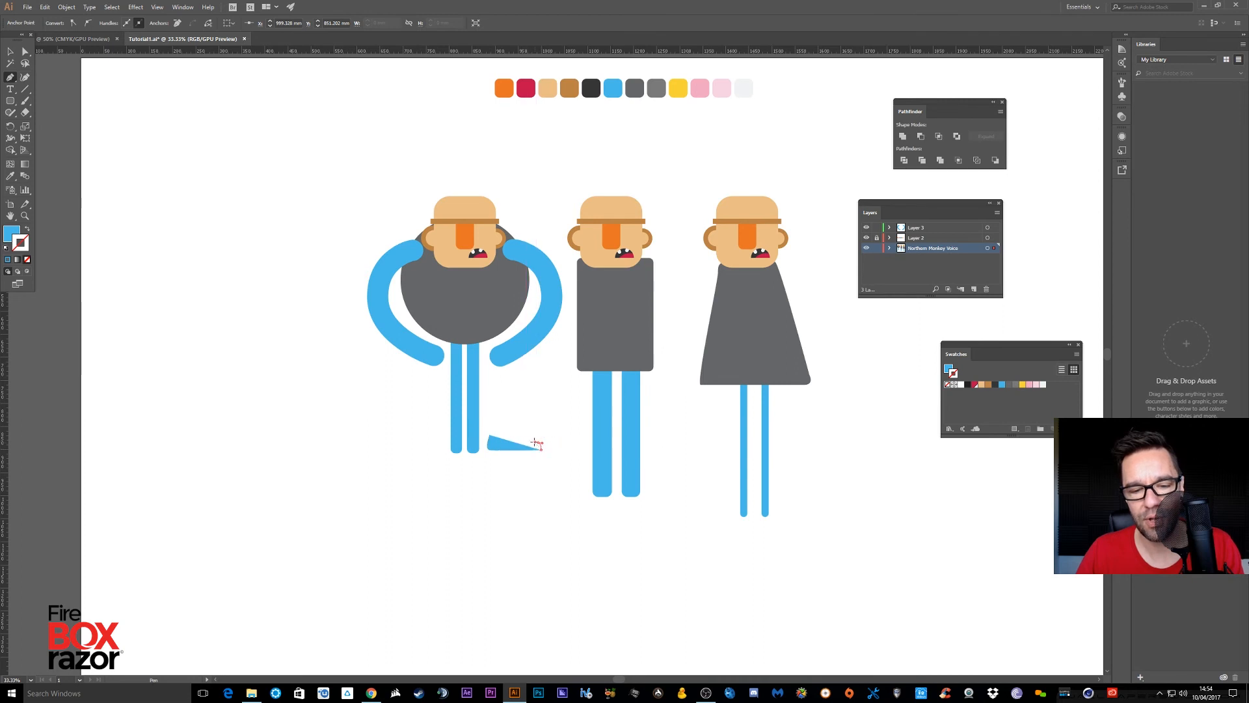
drag(504, 433, 500, 433)
click(486, 438)
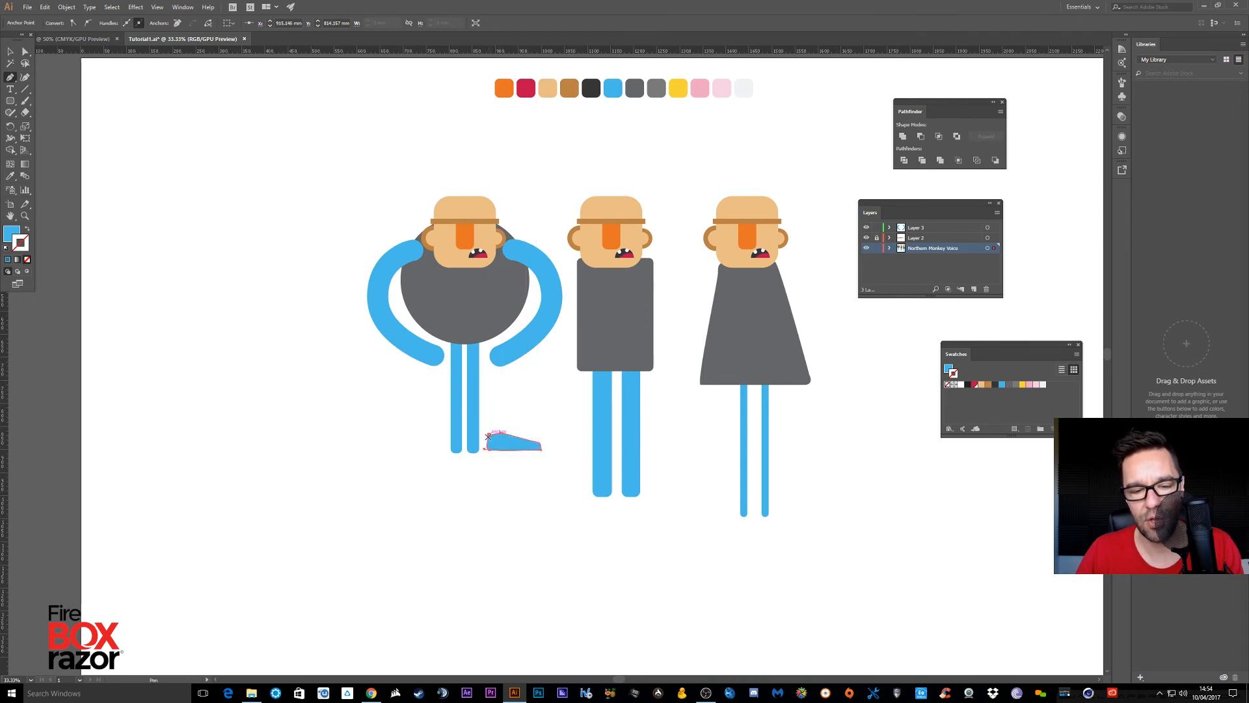
Fill the shoe with the palette's crimson red and place it at the bottom of the circular character's right-hand leg
click(10, 175)
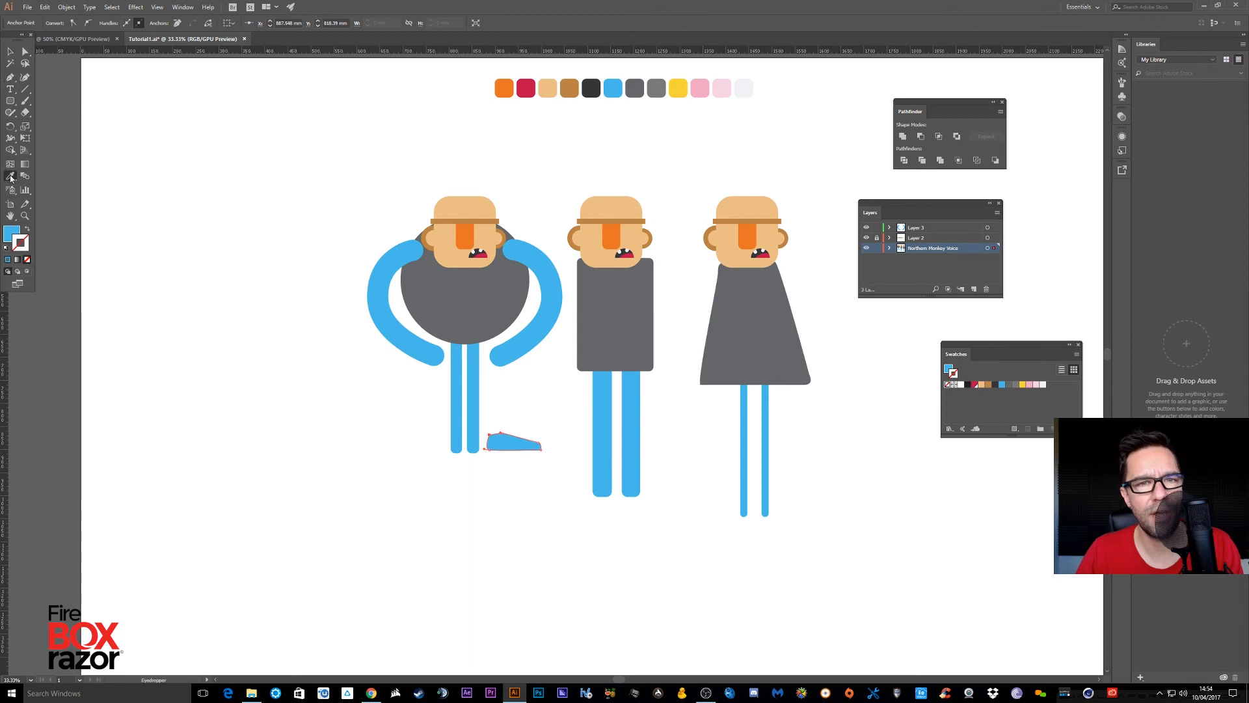
click(526, 89)
click(10, 52)
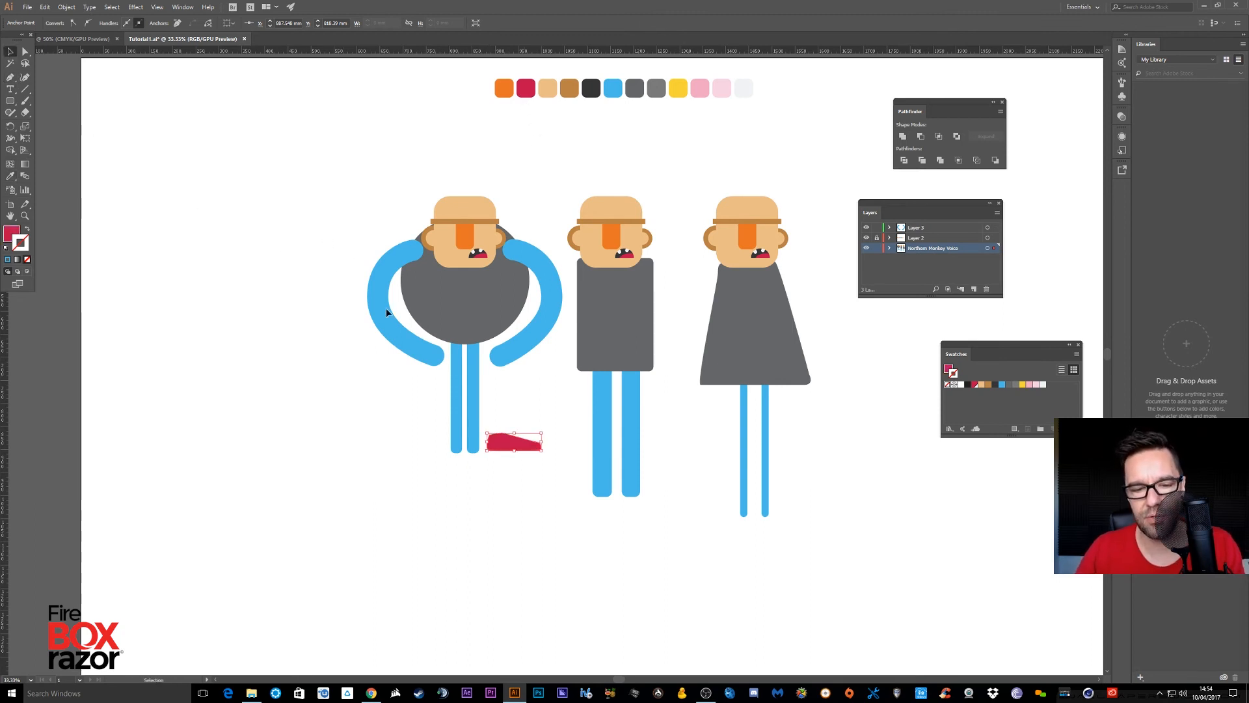
click(505, 443)
Duplicate the shoe, mirror the copy to point outward the other way, and place it under the left-hand leg
drag(504, 443, 405, 454)
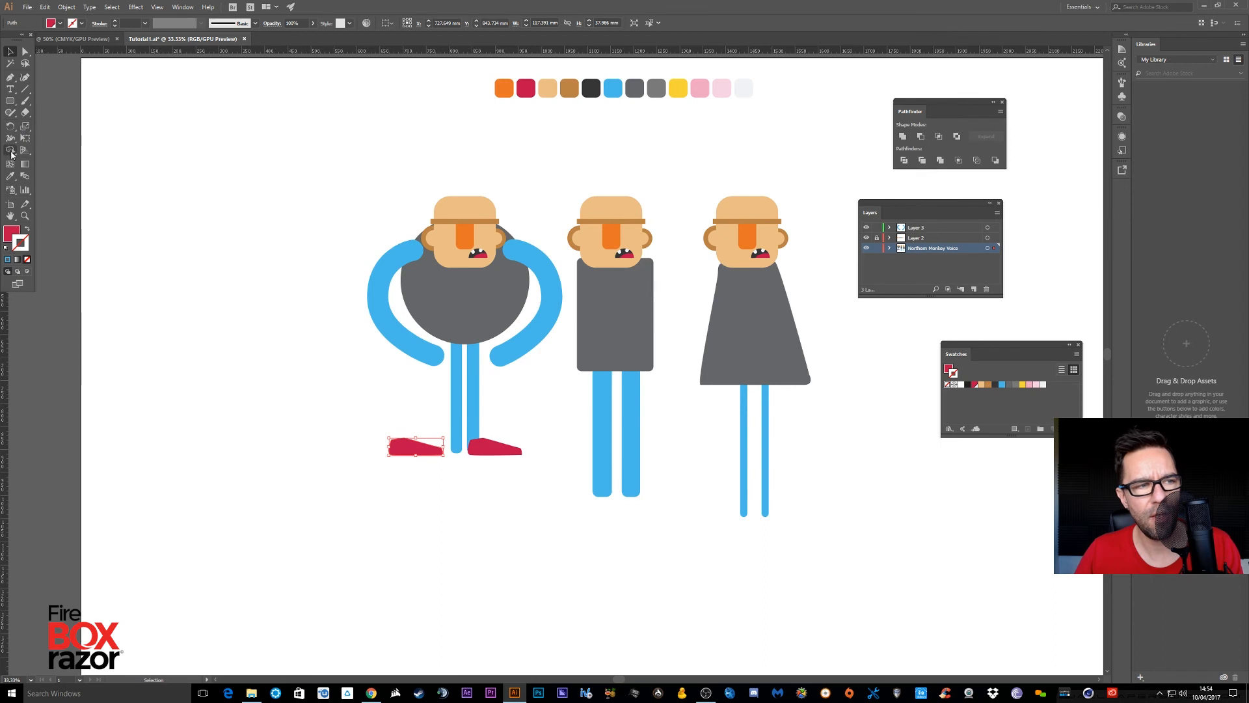
drag(10, 125, 40, 129)
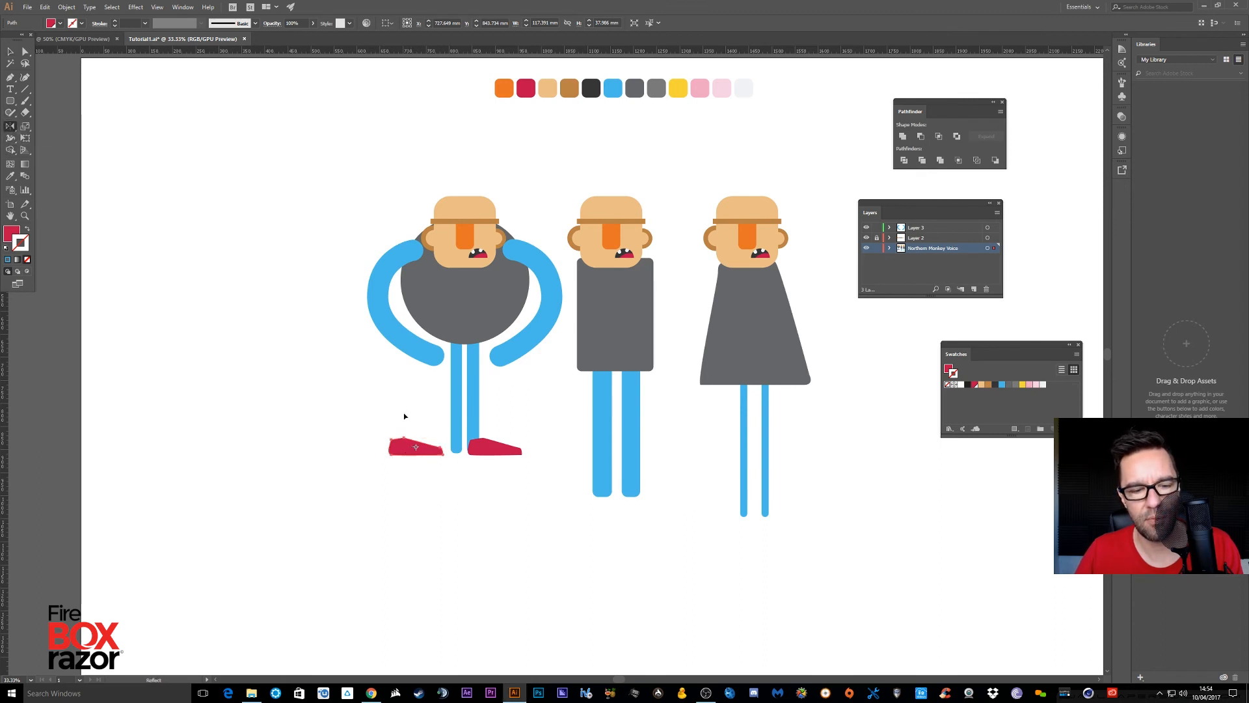
drag(403, 413, 411, 390)
click(10, 52)
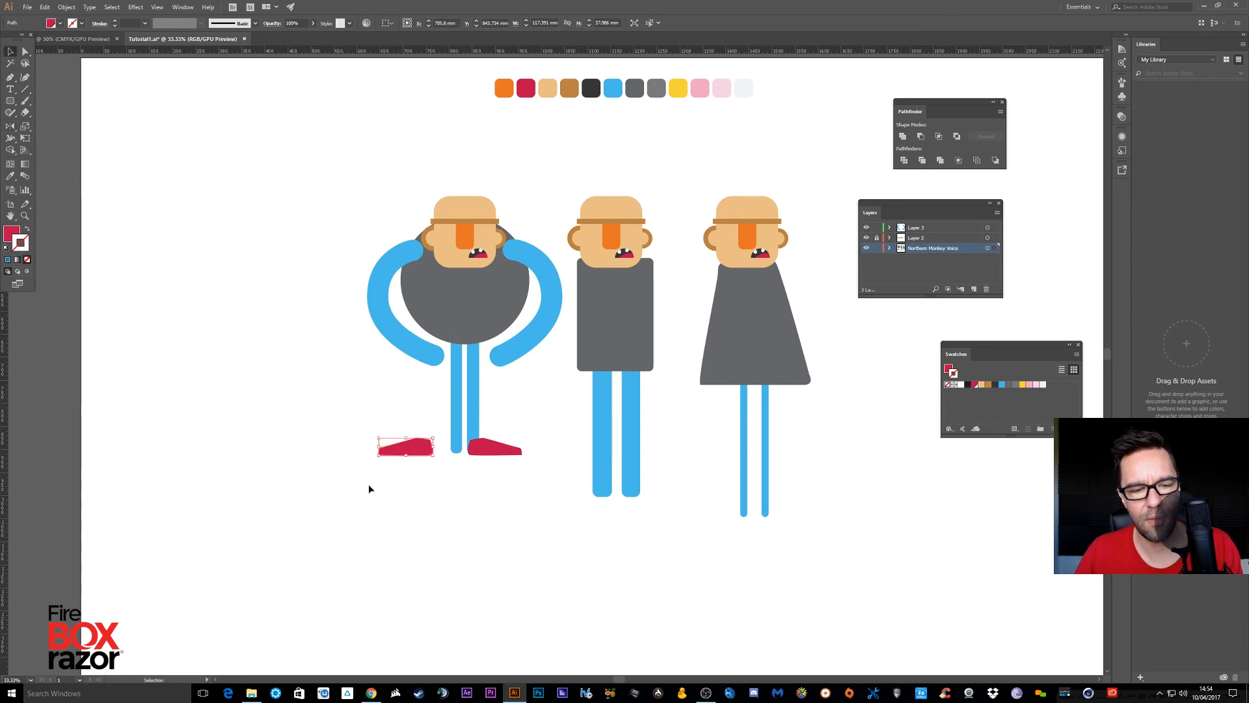
drag(416, 451, 448, 449)
click(507, 529)
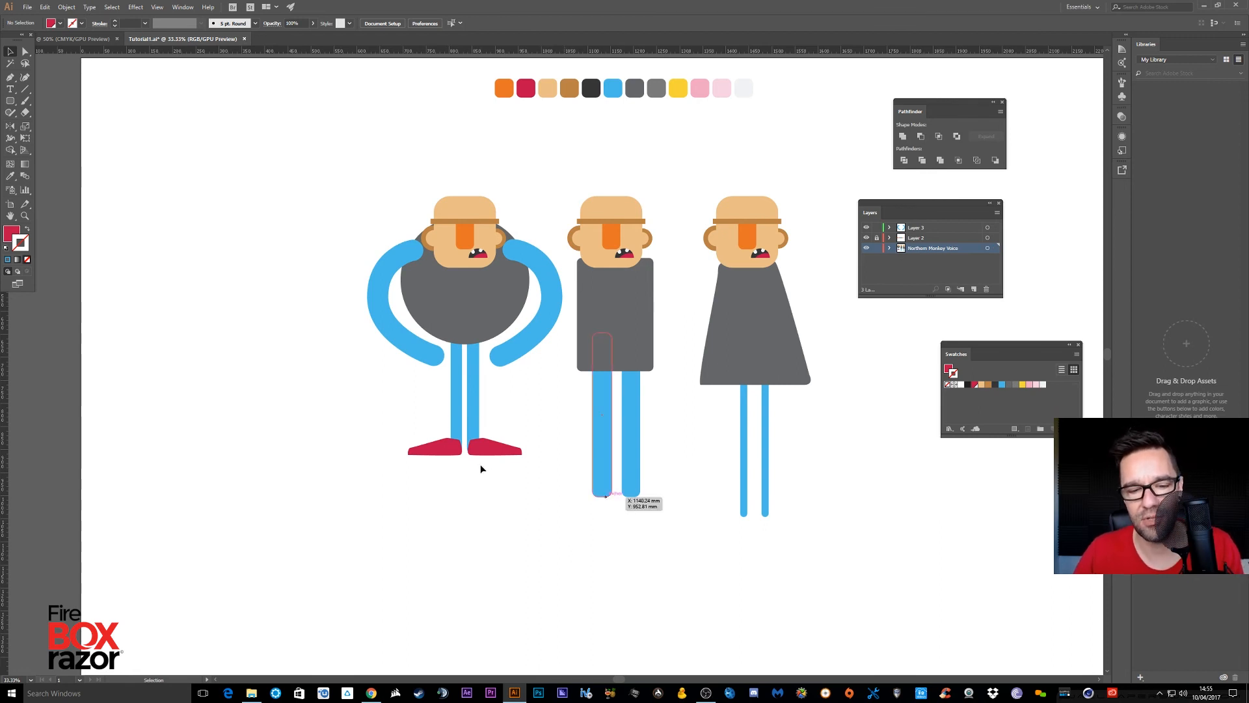
Move both shoes lower and lengthen the circular character's legs to reach them
click(482, 455)
shift+click(443, 447)
drag(444, 448, 466, 503)
click(580, 549)
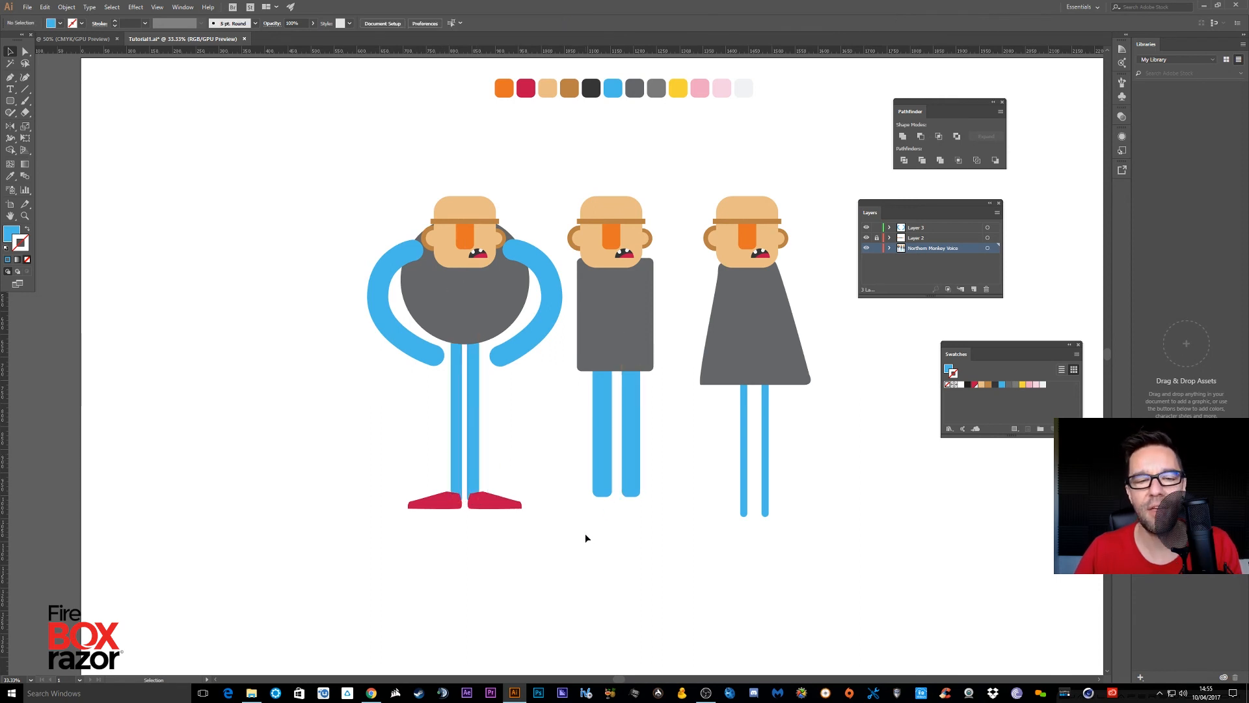
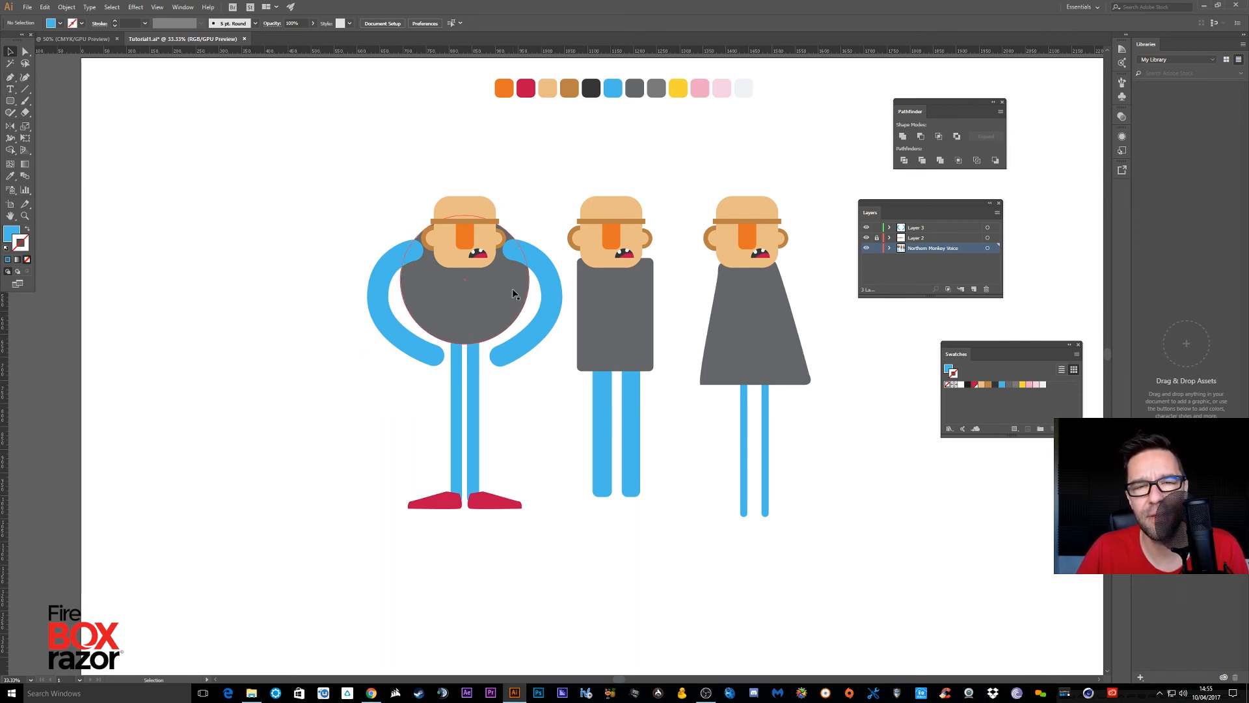
Draw a jagged, pointed lapel shape with the Pen tool on the circular character's upper torso, starting just below the head
click(11, 77)
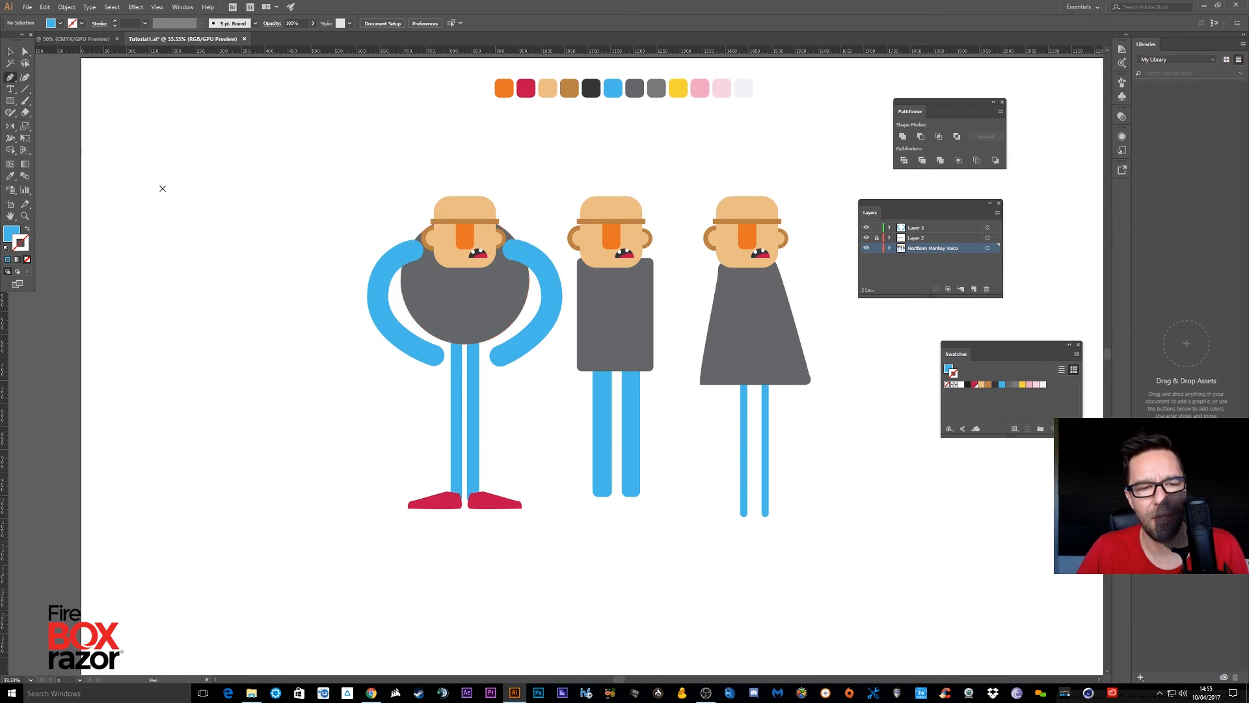
click(456, 265)
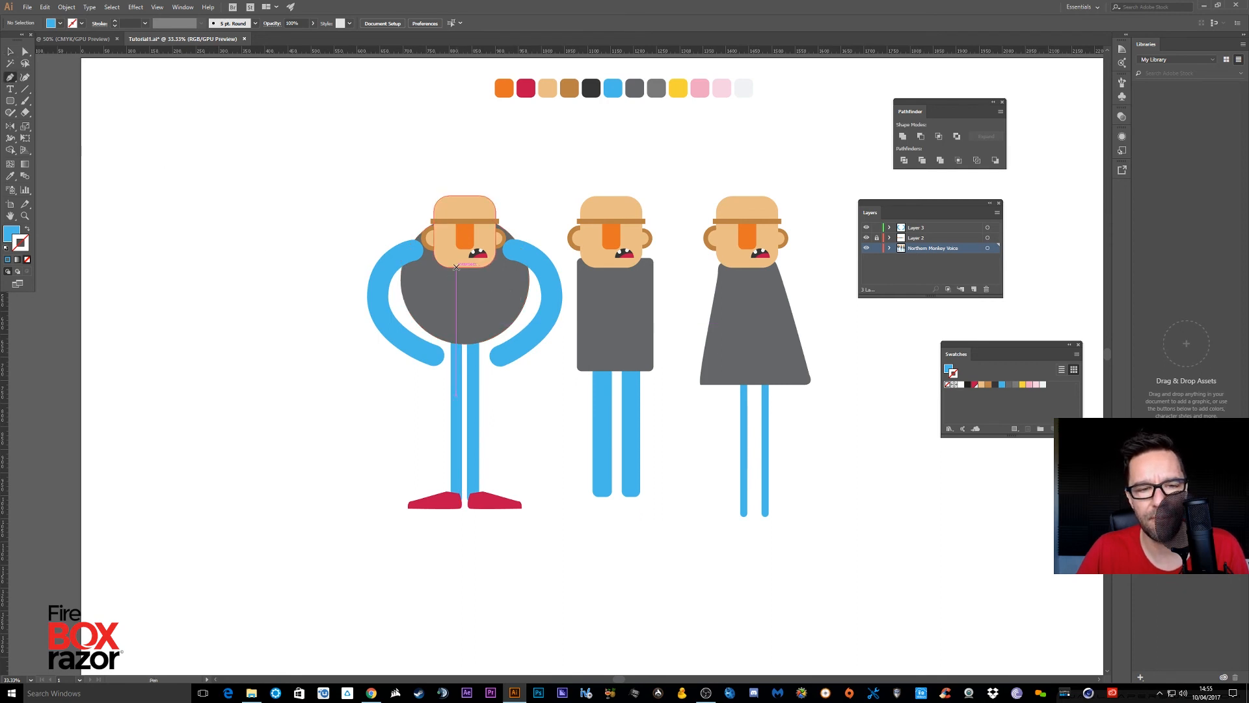
click(461, 300)
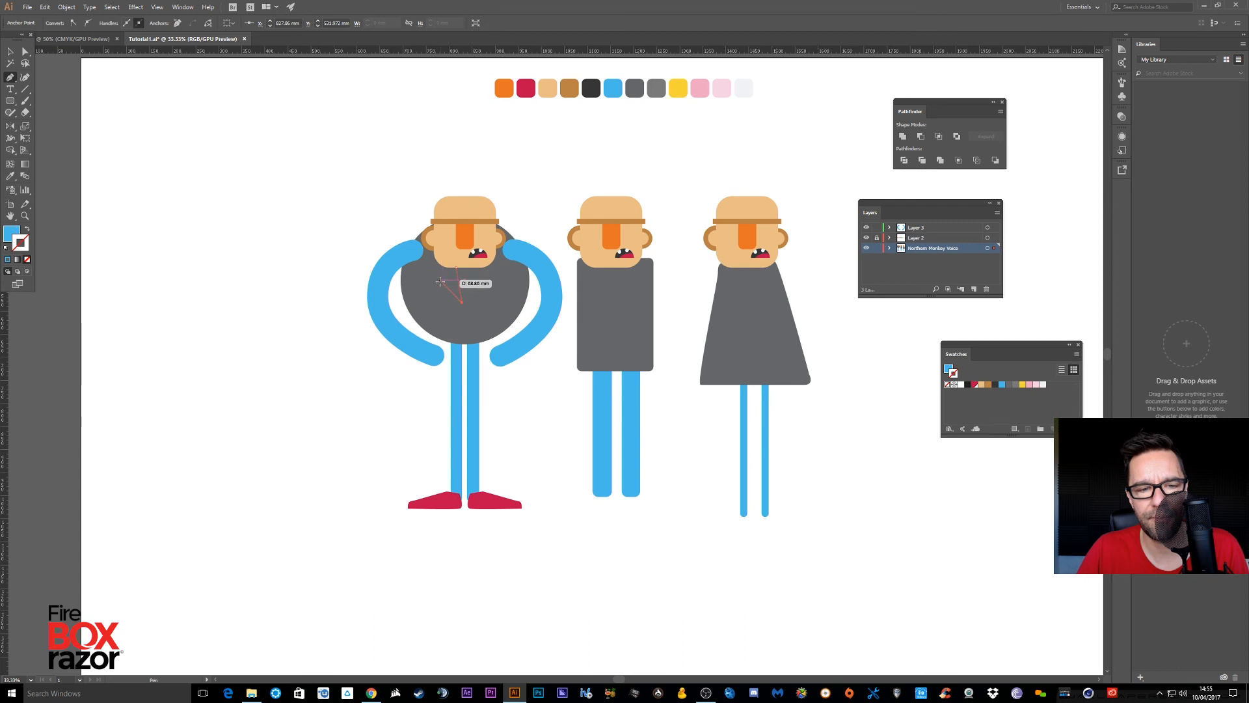
click(440, 278)
click(451, 280)
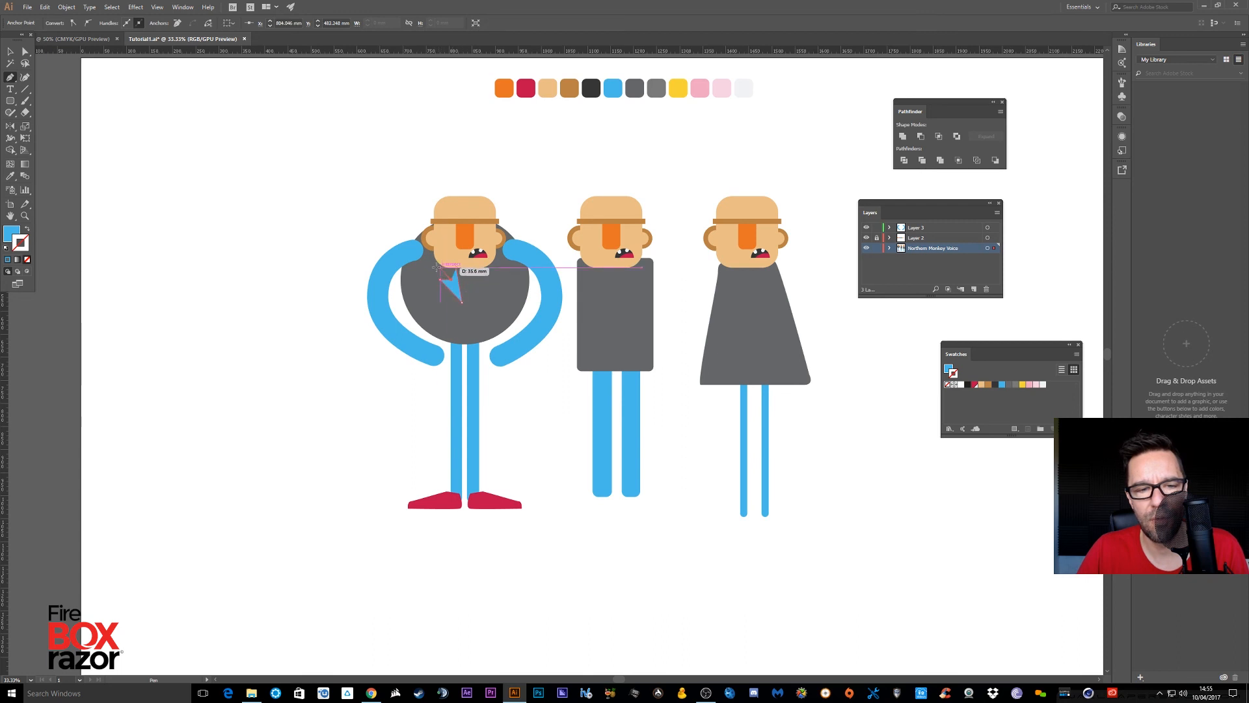
click(425, 261)
click(450, 251)
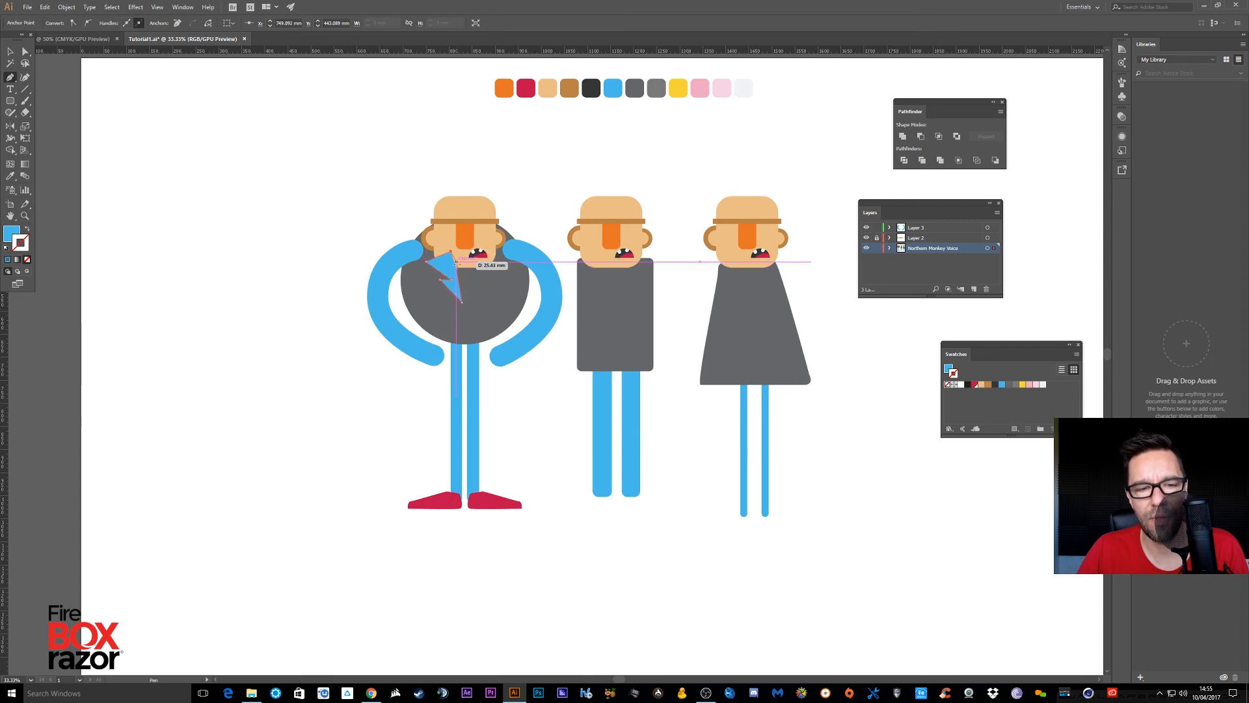
Fill the lapel shape with the palette's lighter grey and deselect it
click(10, 176)
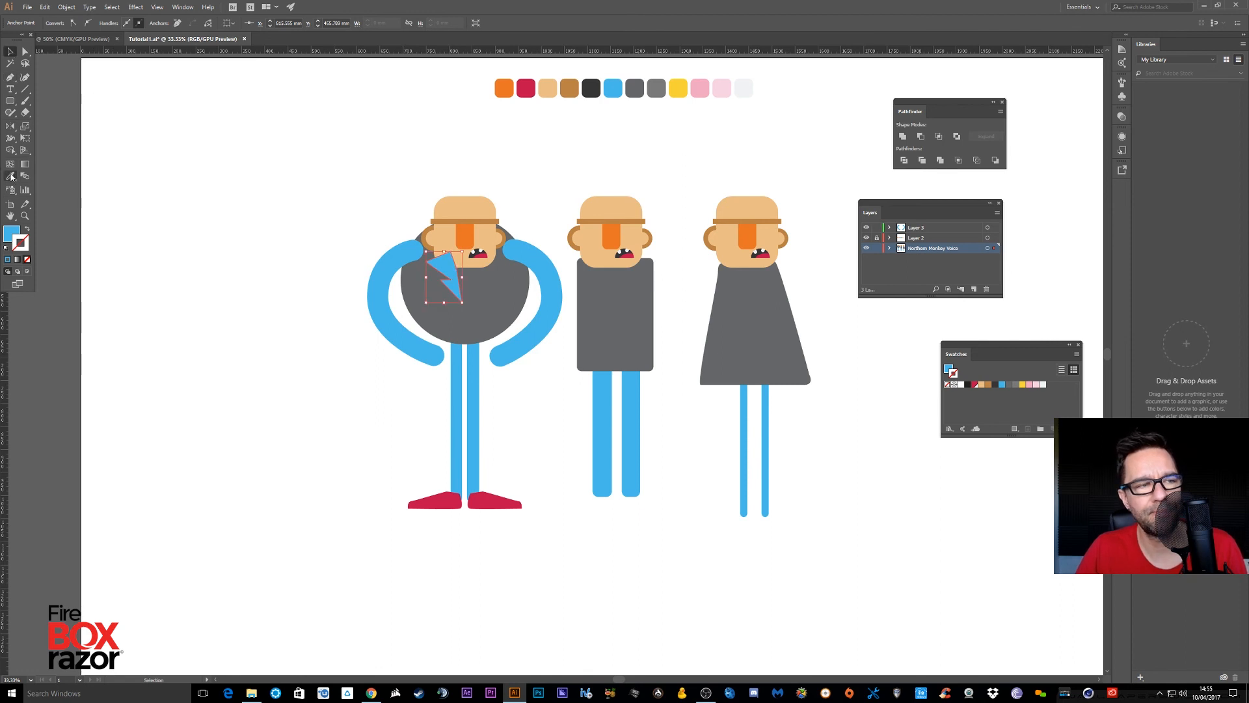
click(655, 89)
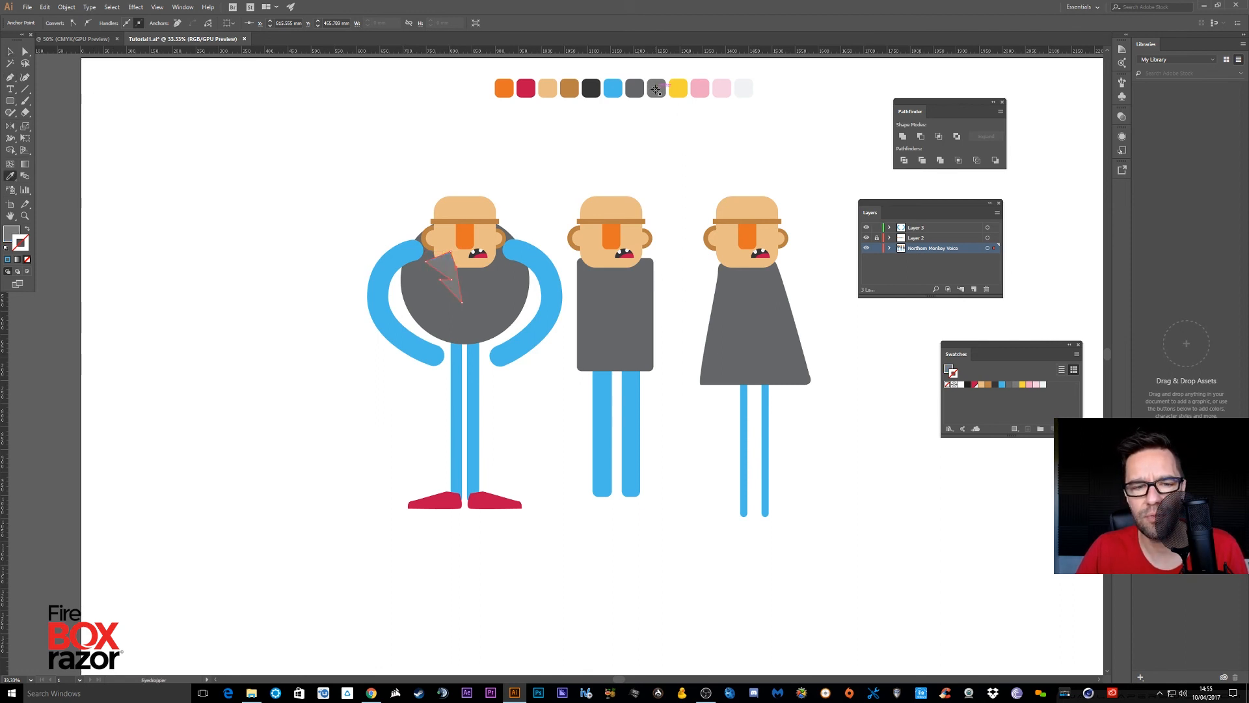
key(v)
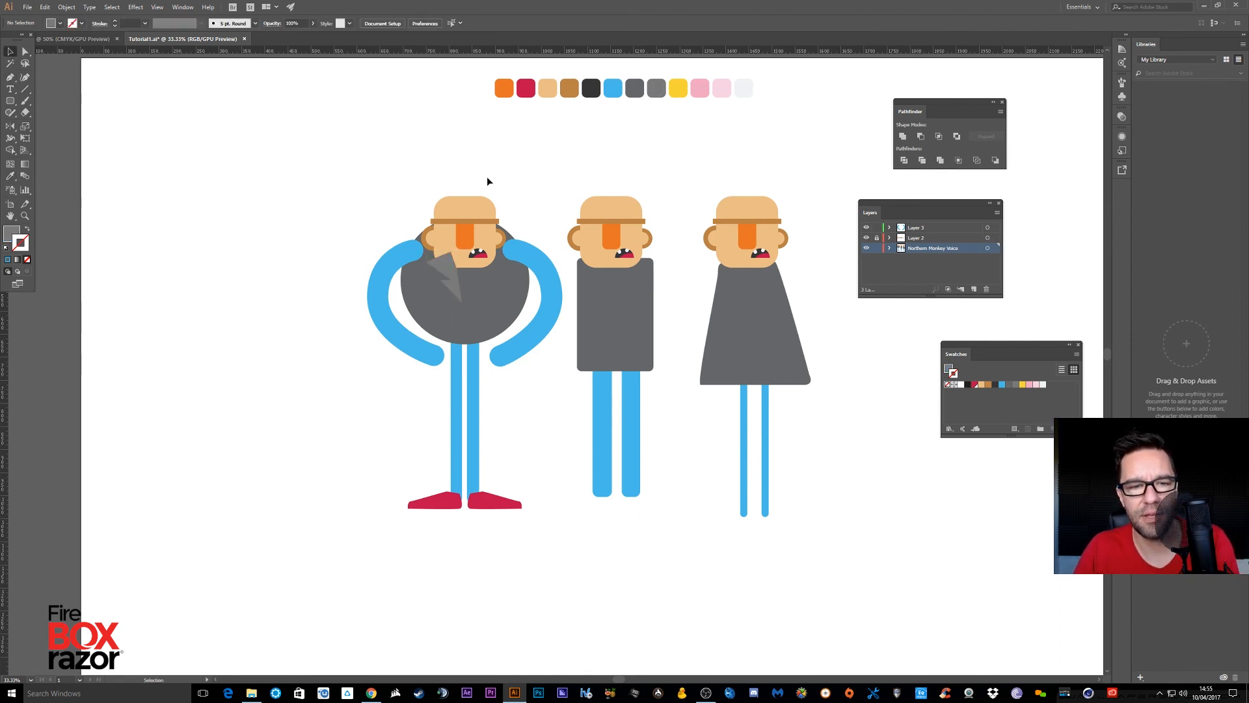
Send the lapel and circular body to the back, and place both legs behind them
shift+click(489, 309)
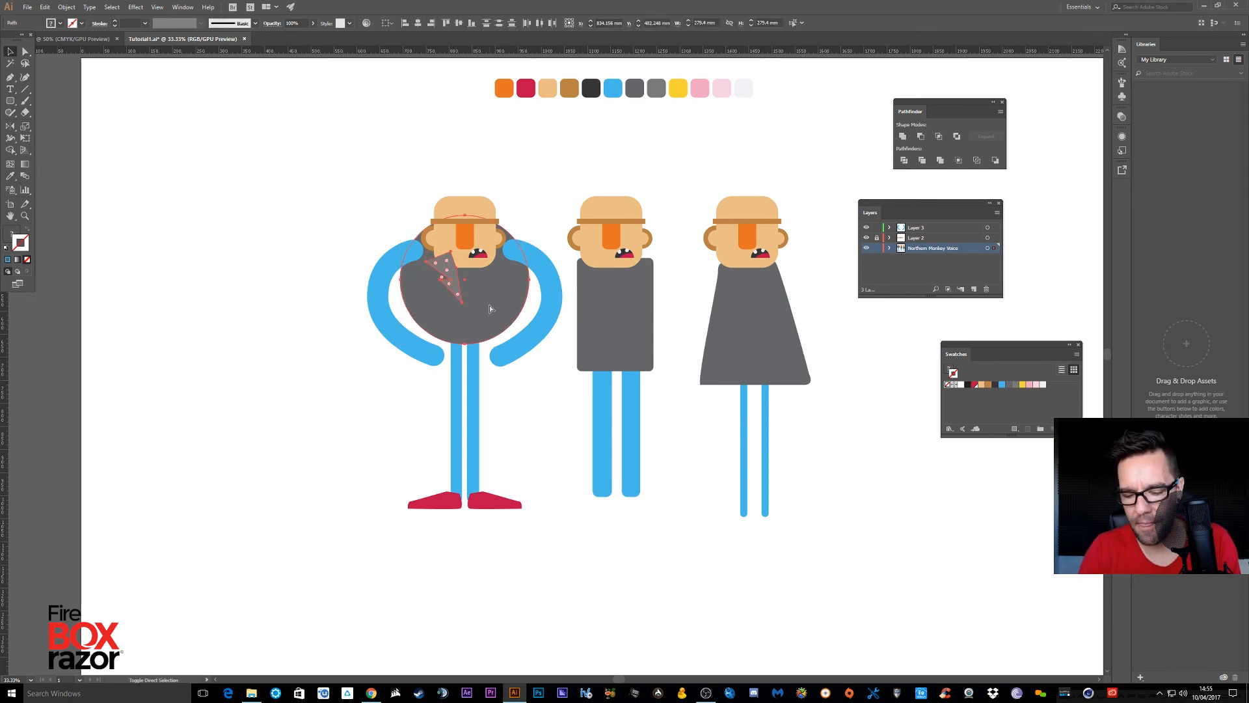
key(ctrl+shift+[)
drag(542, 397, 406, 439)
key(ctrl+shift+[)
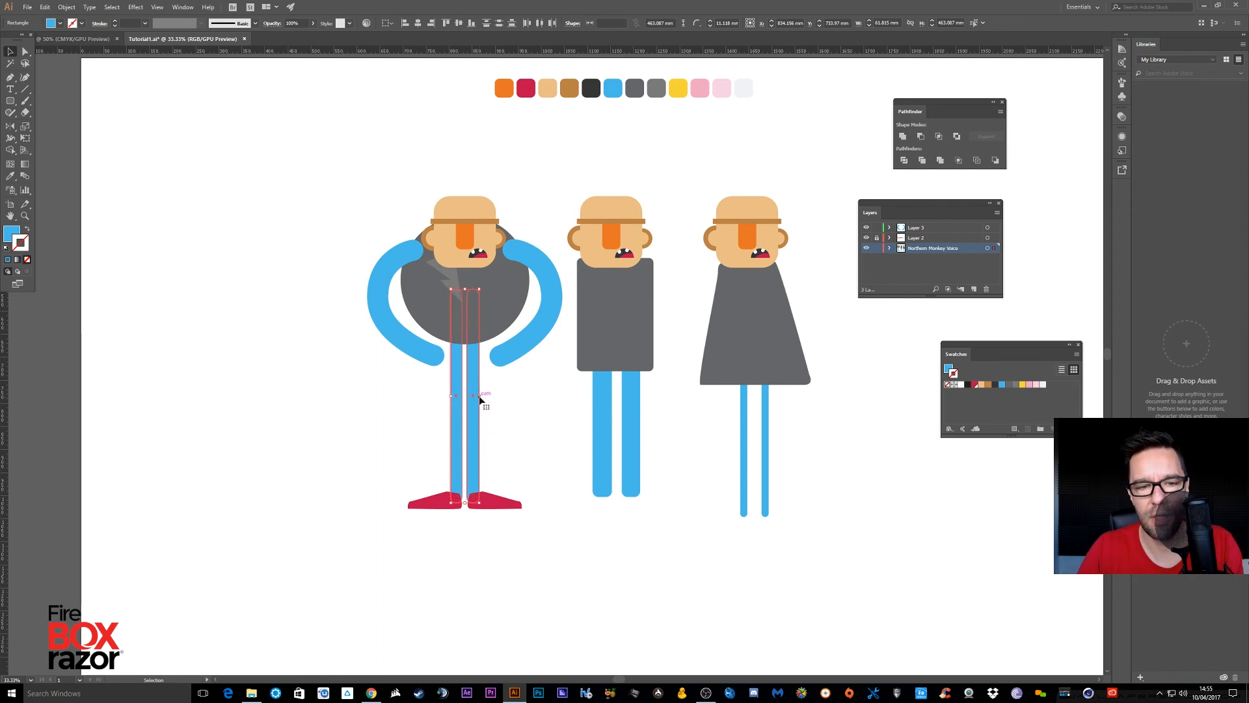
click(529, 419)
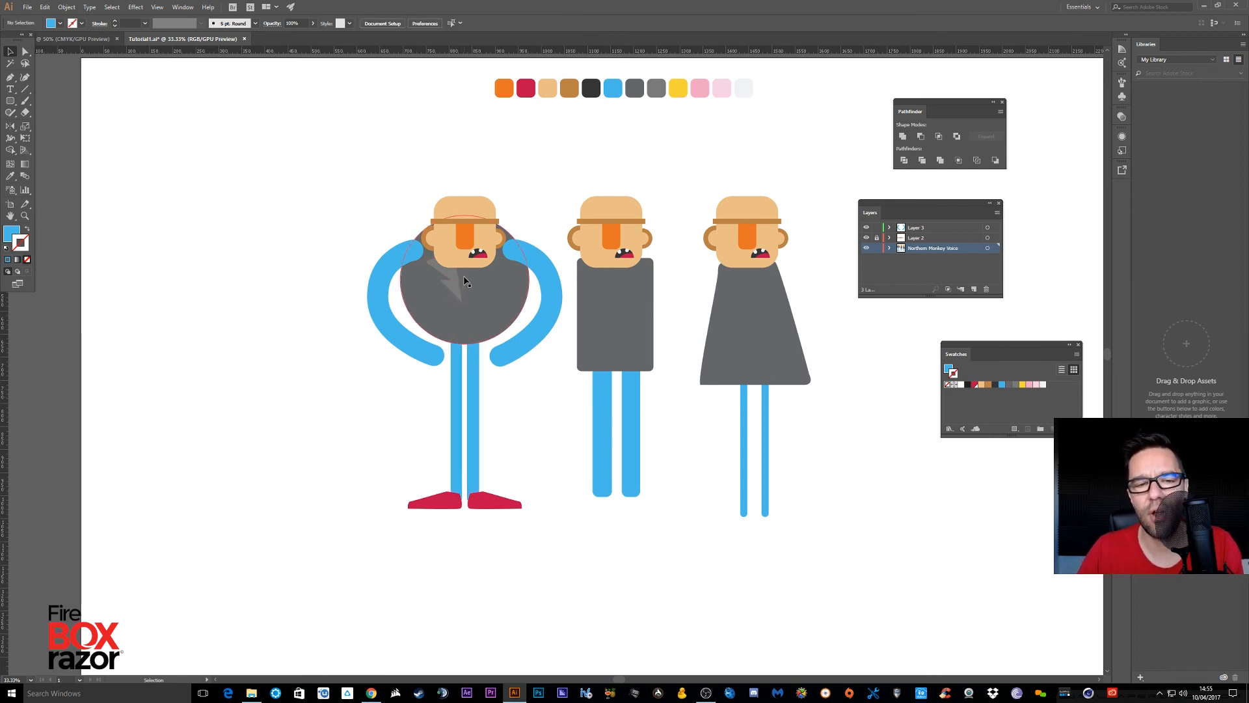
Draw a small circle about 26 mm in diameter, centred near the bottom of the circular torso, with the Ellipse tool
click(10, 101)
drag(10, 101, 35, 125)
drag(465, 323, 473, 331)
click(10, 53)
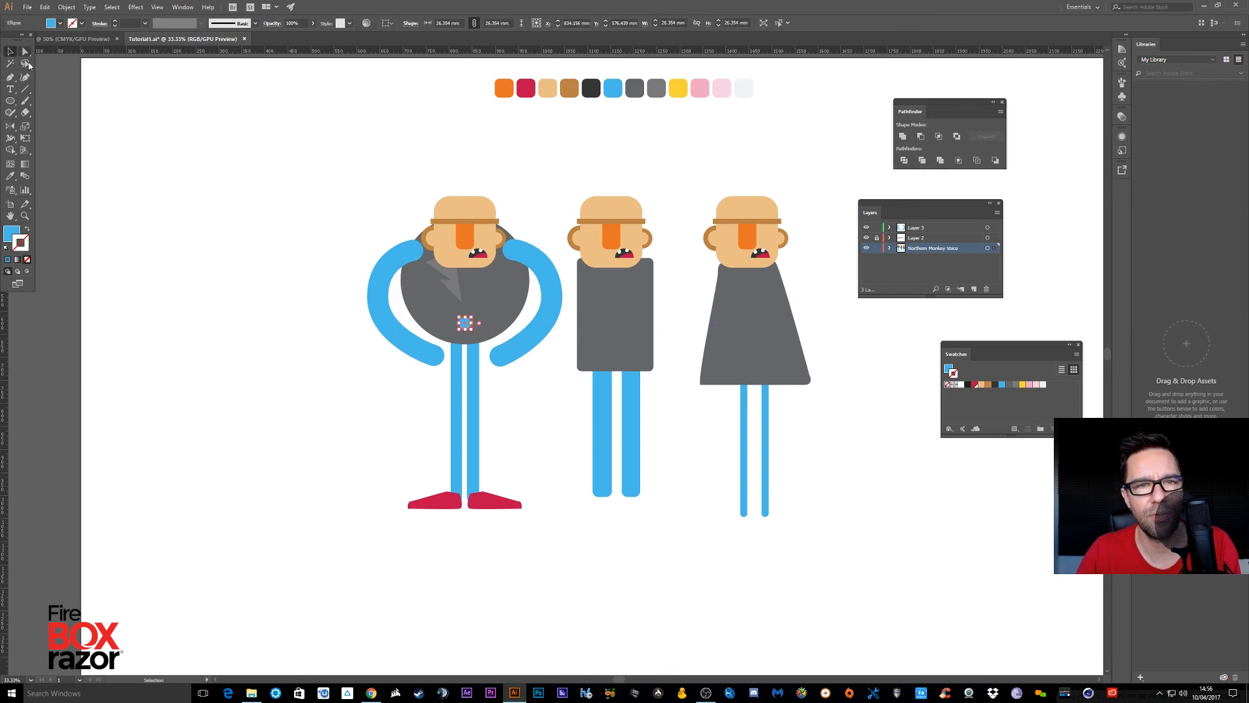
Fill the circle with the palette's off-white and duplicate it upward to make a column of three buttons on the torso
click(10, 175)
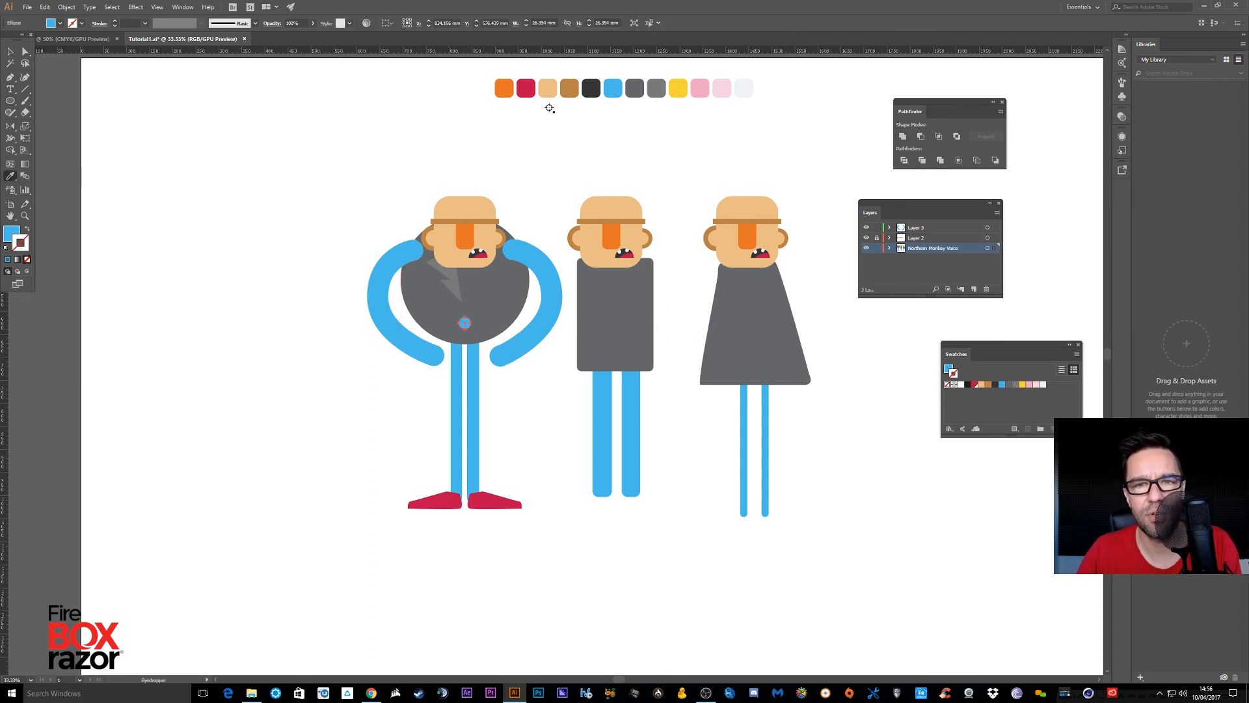
click(745, 88)
click(10, 51)
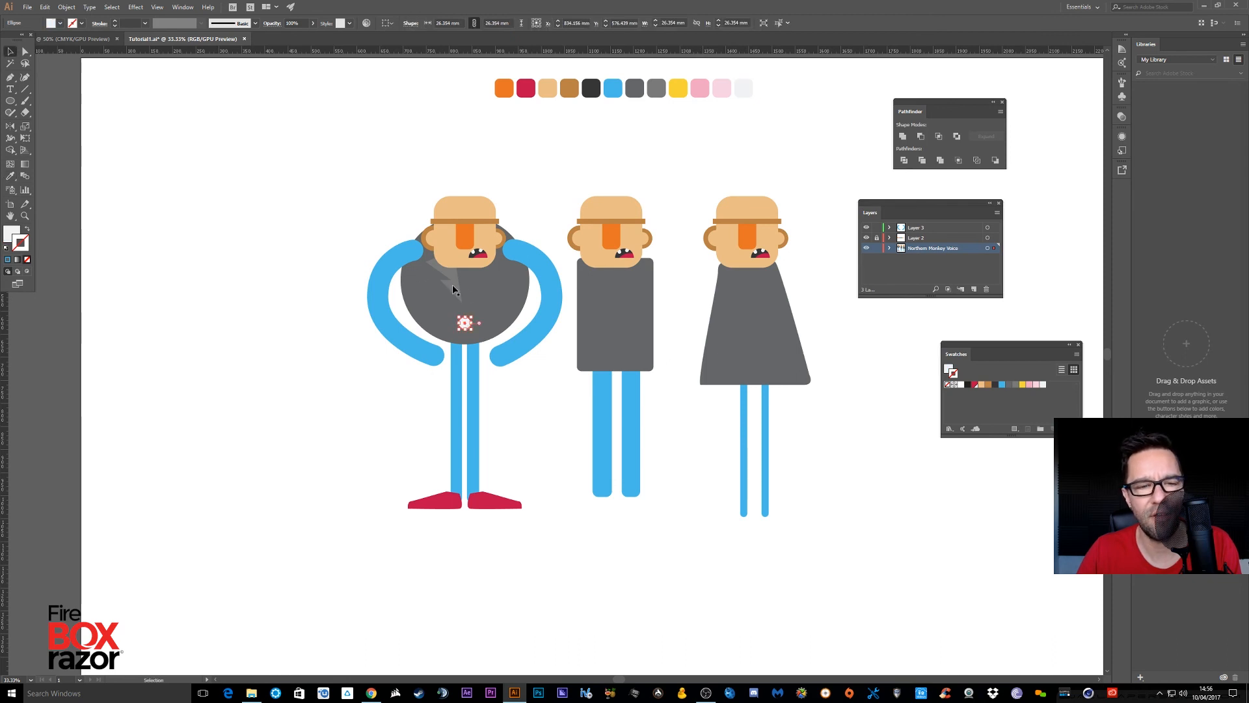
drag(464, 323, 466, 294)
click(560, 426)
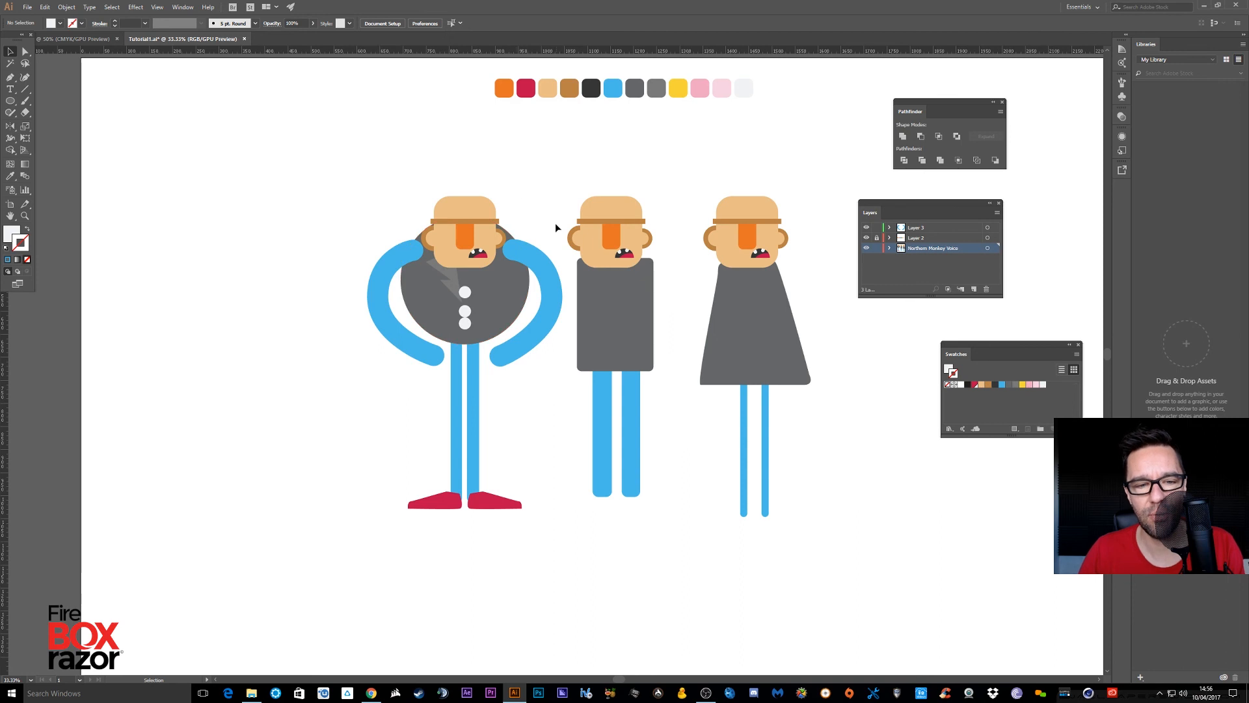
Delete the rectangular-bodied and trapezoid-bodied characters, keeping only the circular one
drag(559, 182, 840, 492)
key(Delete)
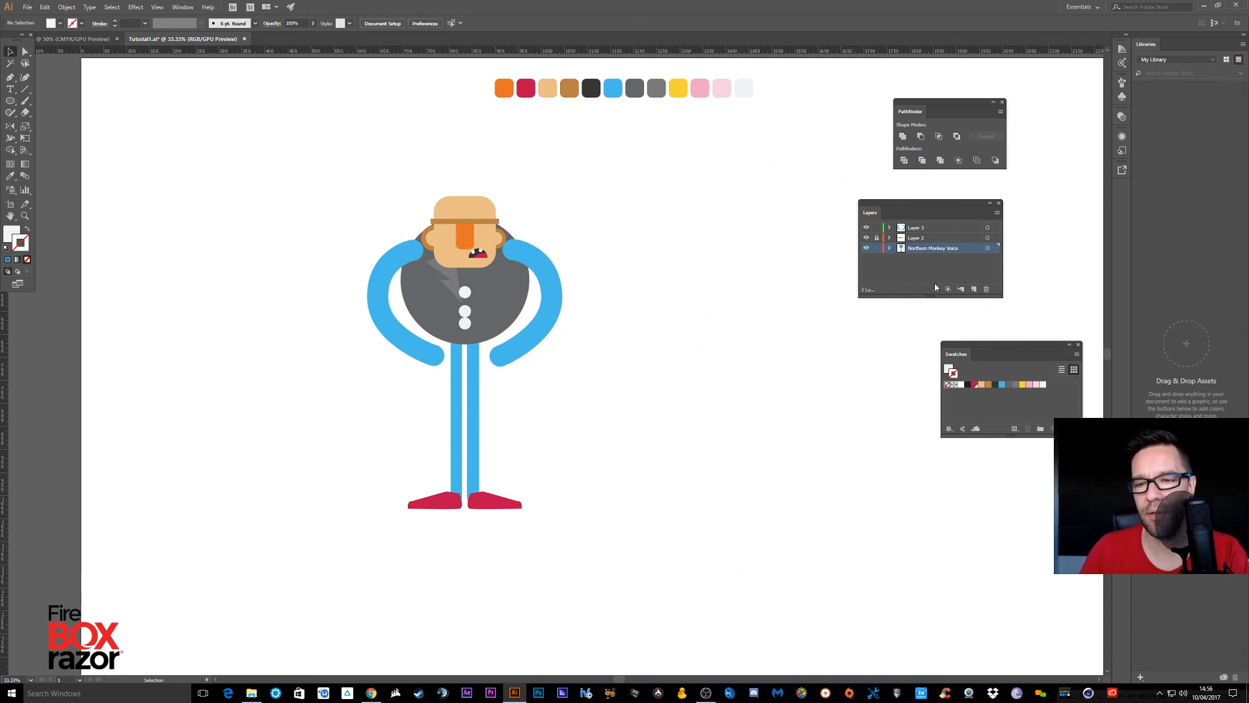
Add seven new layers above the Northern Monkey Voice layer and enlarge the layer list to show them all
drag(910, 209, 743, 234)
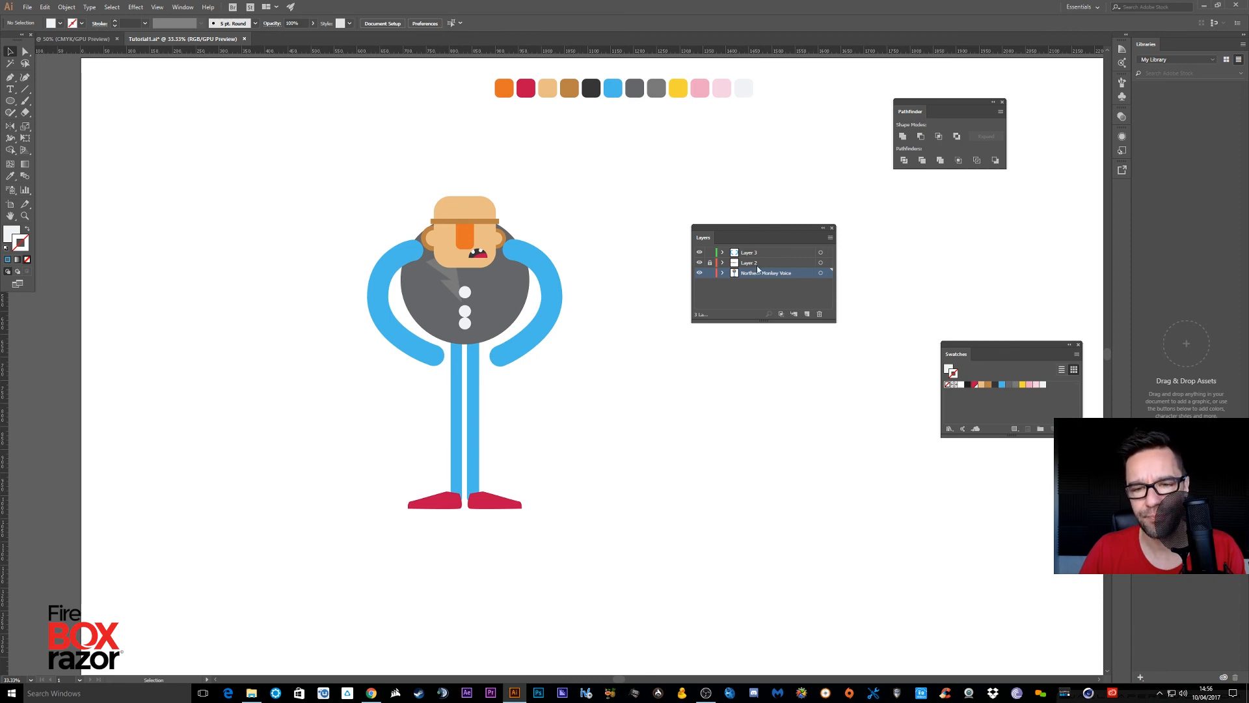
click(807, 315)
click(807, 315)
click(807, 315)
click(808, 315)
click(807, 315)
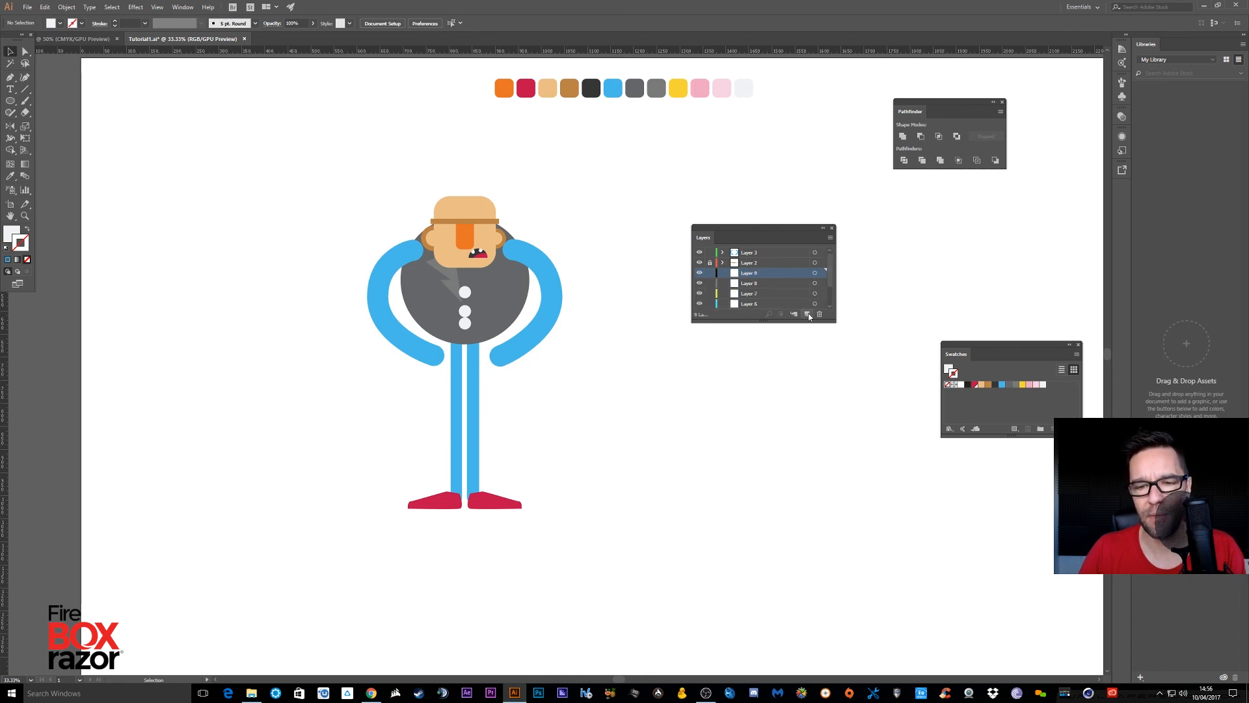
click(808, 315)
drag(837, 321, 889, 481)
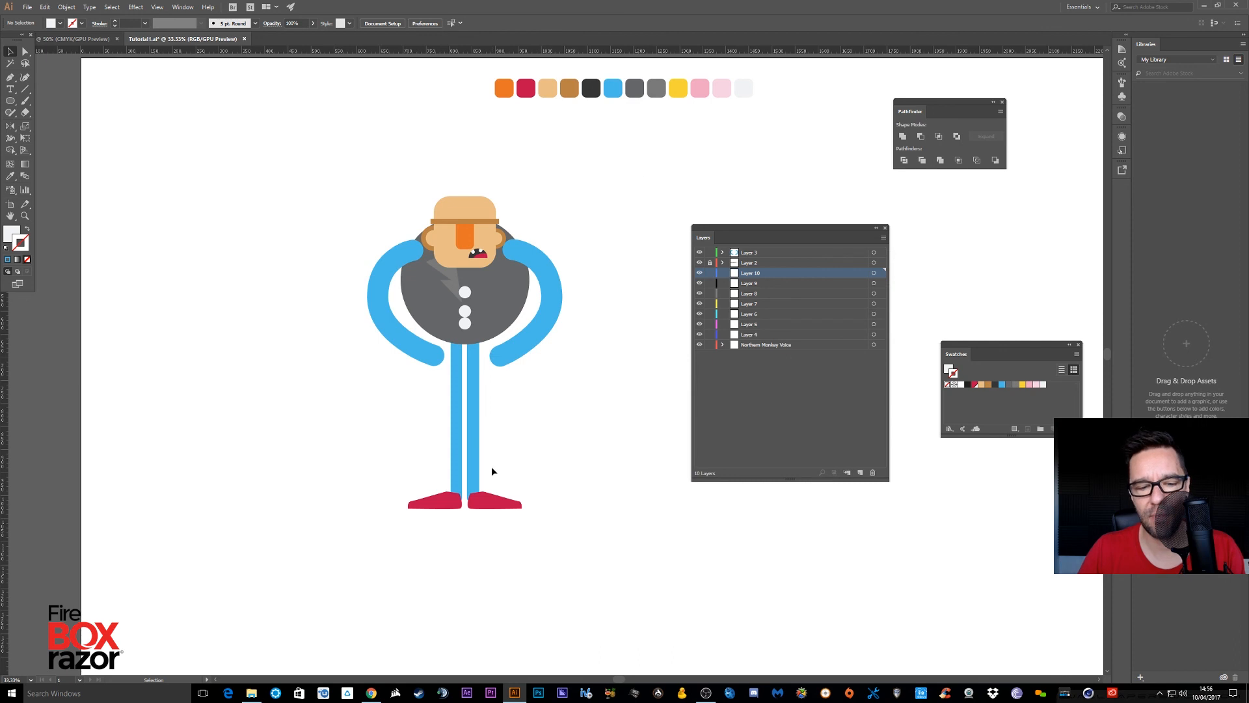
Move the right-hand shoe from the Northern Monkey Voice layer to Layer 10, pasting it in place
click(484, 508)
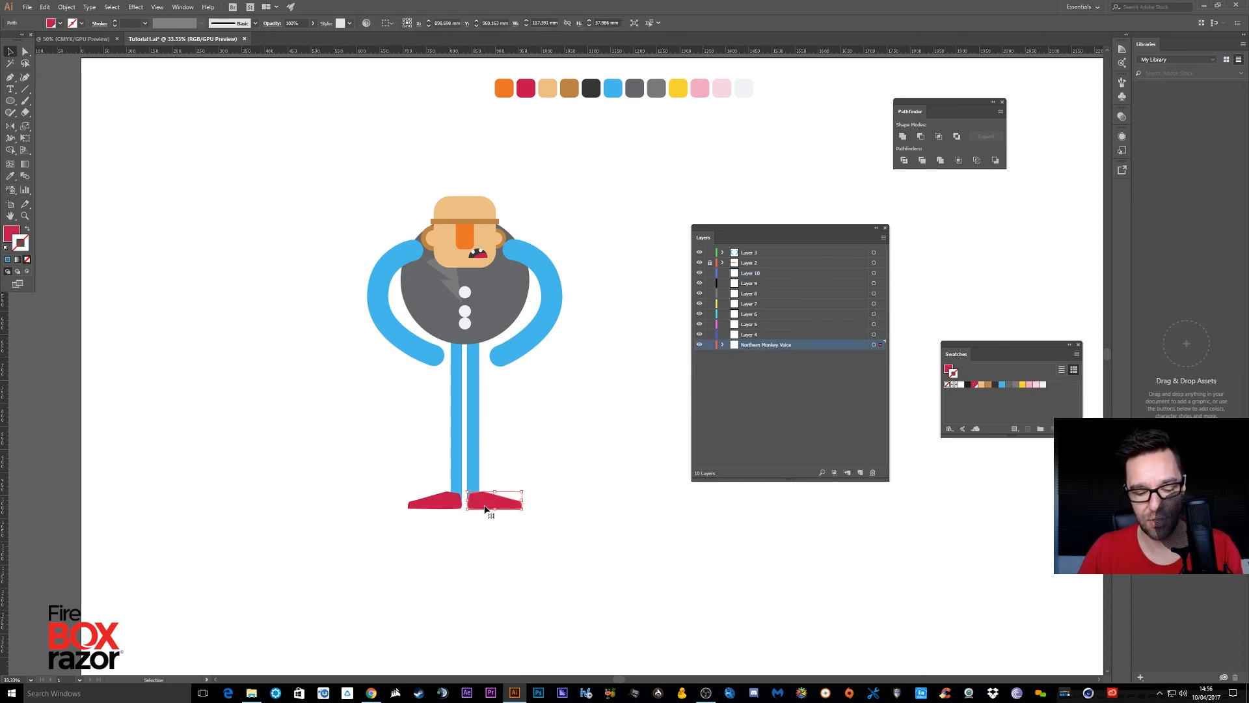
key(a)
key(Delete)
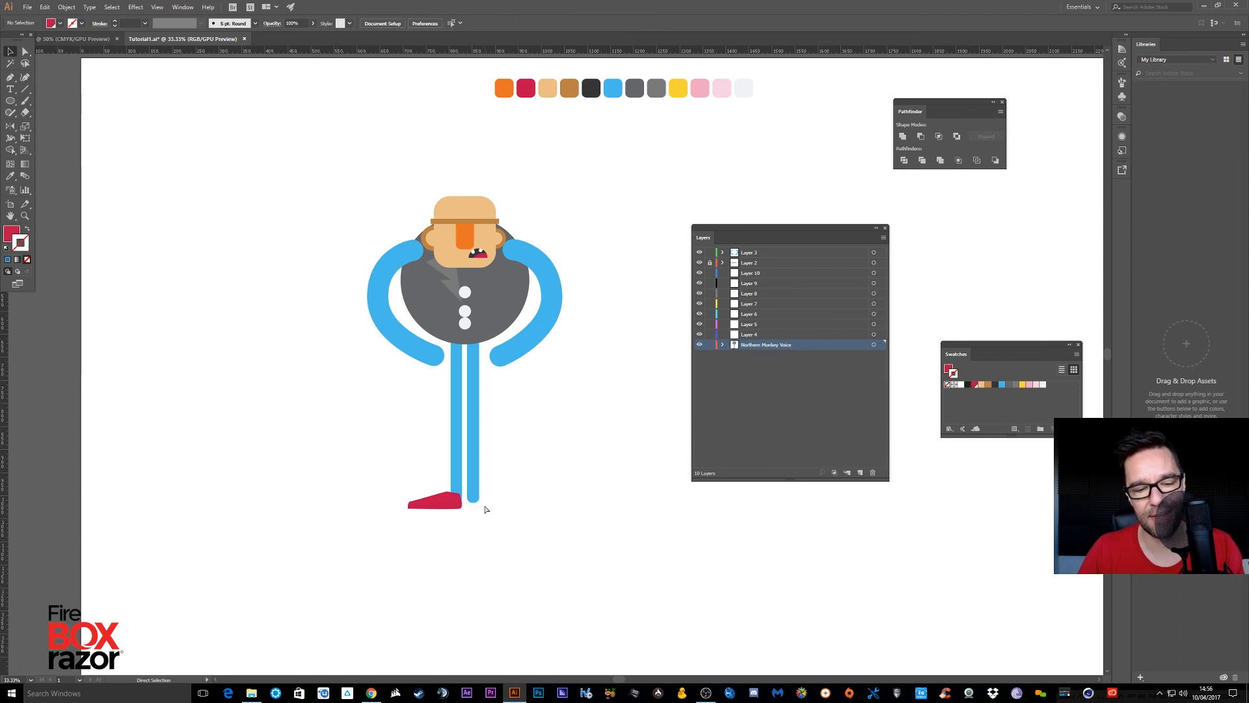
key(v)
click(752, 274)
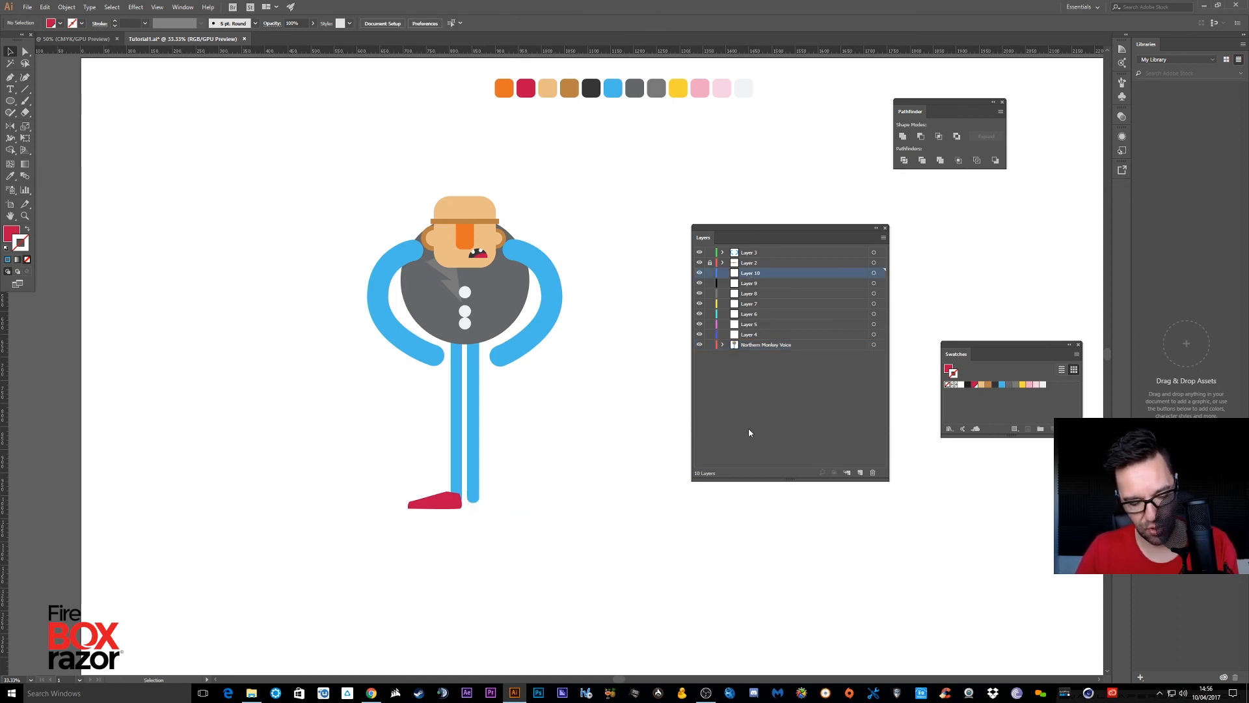
key(ctrl+f)
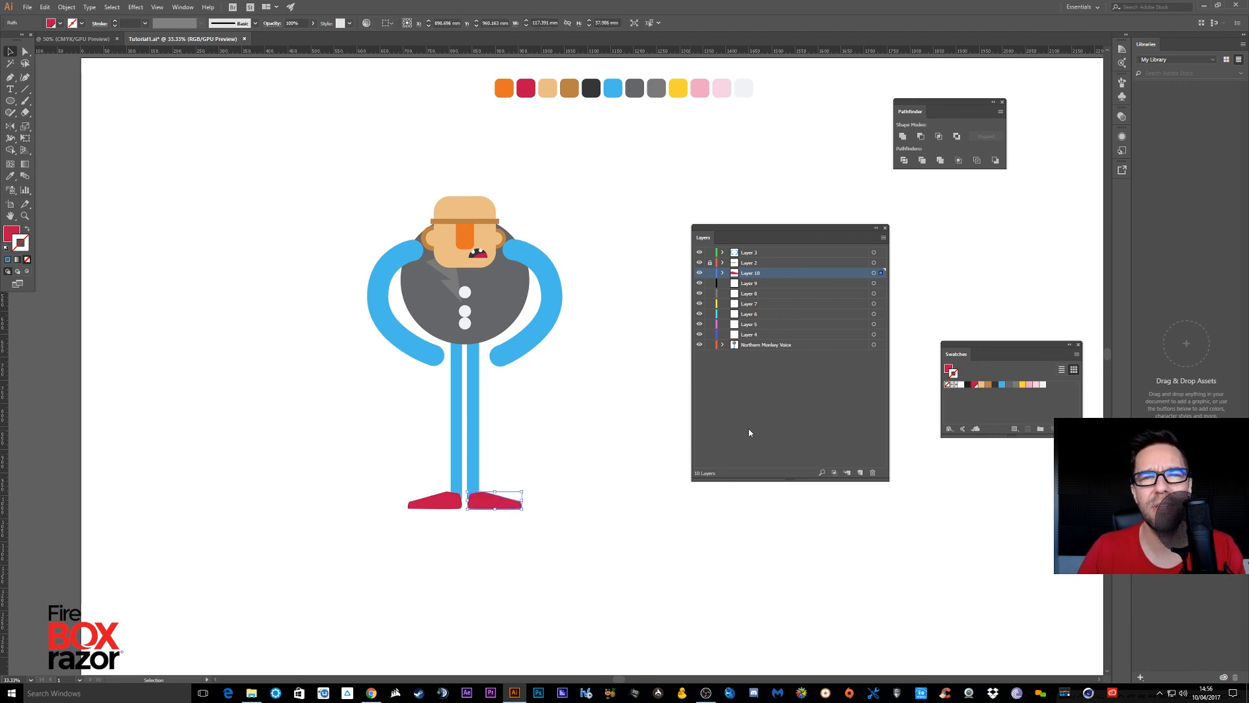
Rename the layer holding the right-hand shoe as Right_Leg
double_click(754, 274)
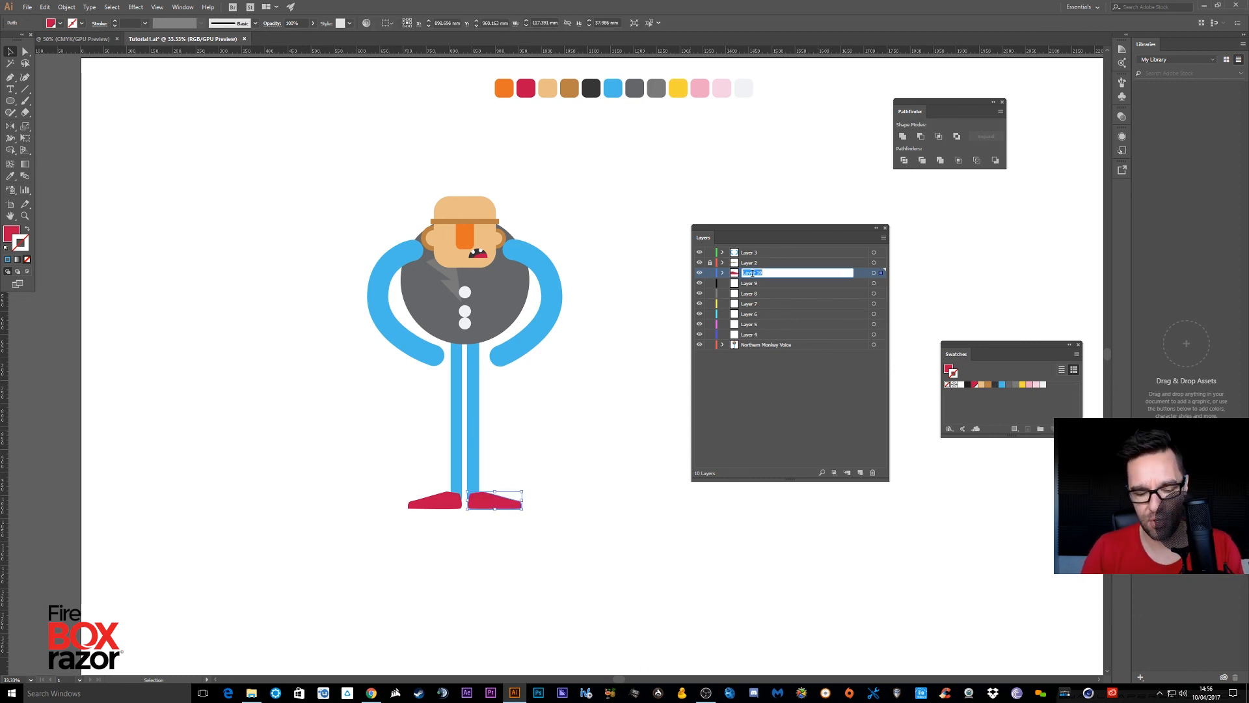
key(BackSpace)
text(rS)
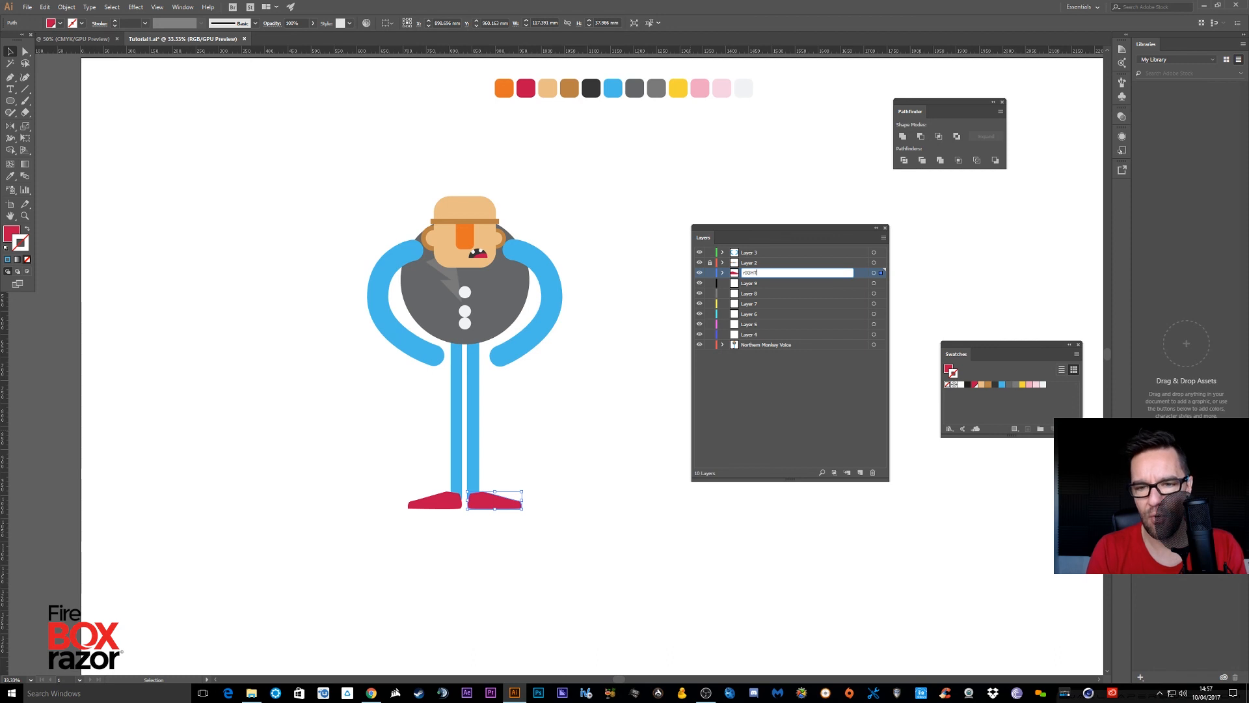
text(GHT)
key(BackSpace)
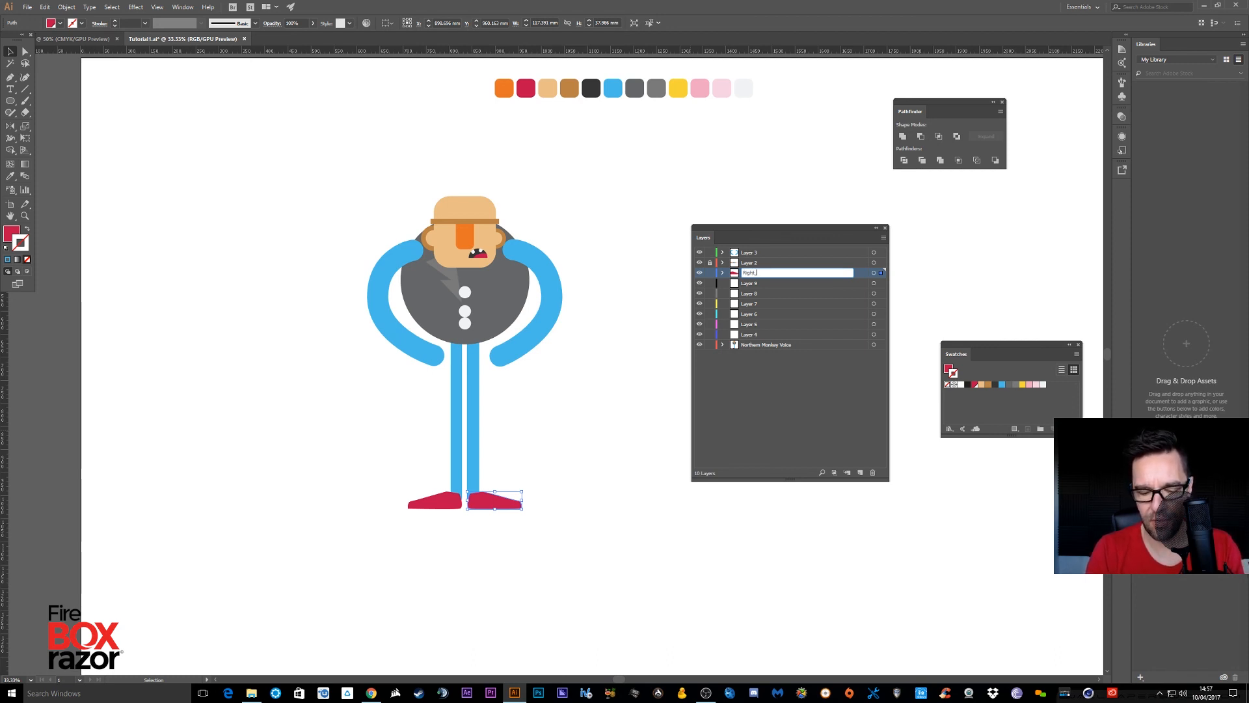
text(_Leg)
key(Return)
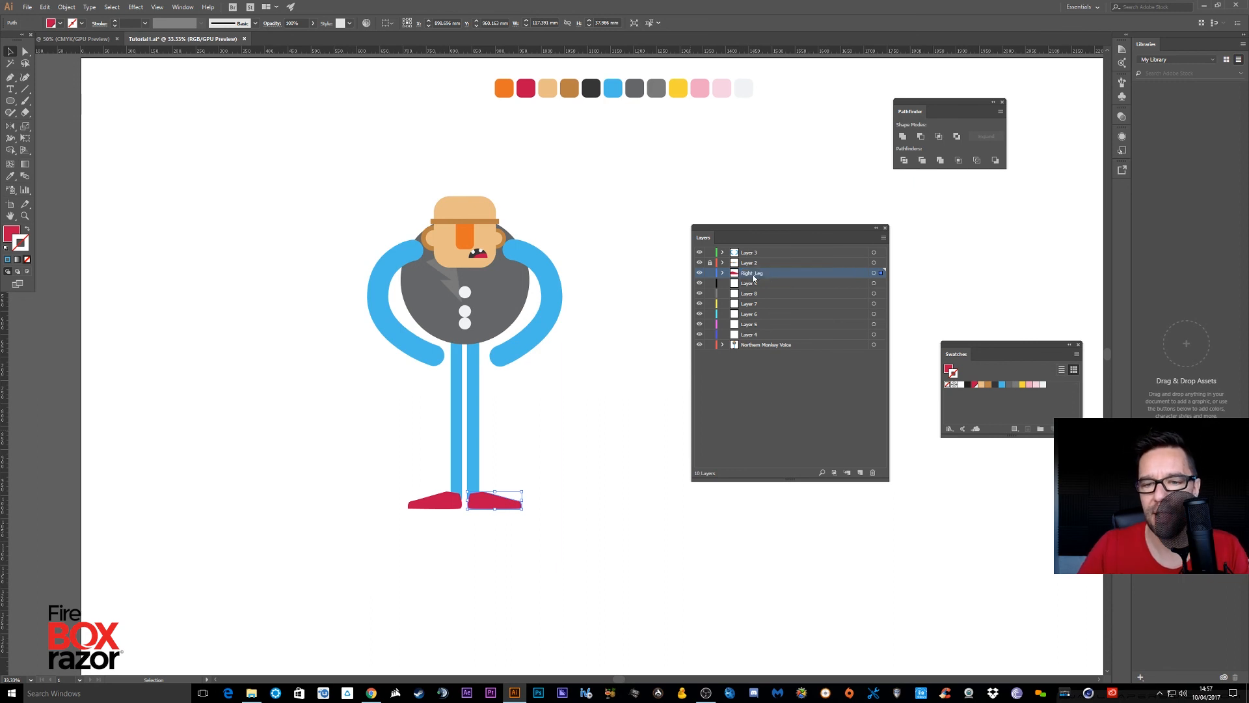
click(609, 500)
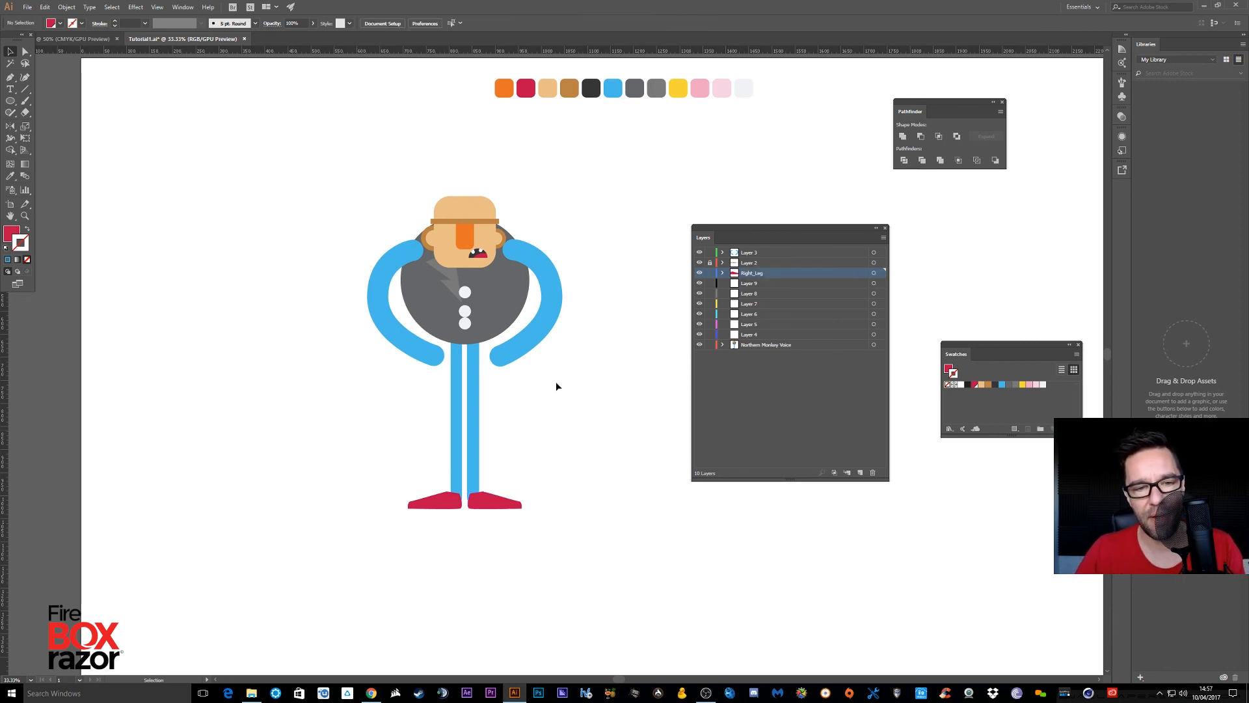
Cut the right-hand ear out of the Northern Monkey Voice layer and paste it in place on Layer 9
click(471, 201)
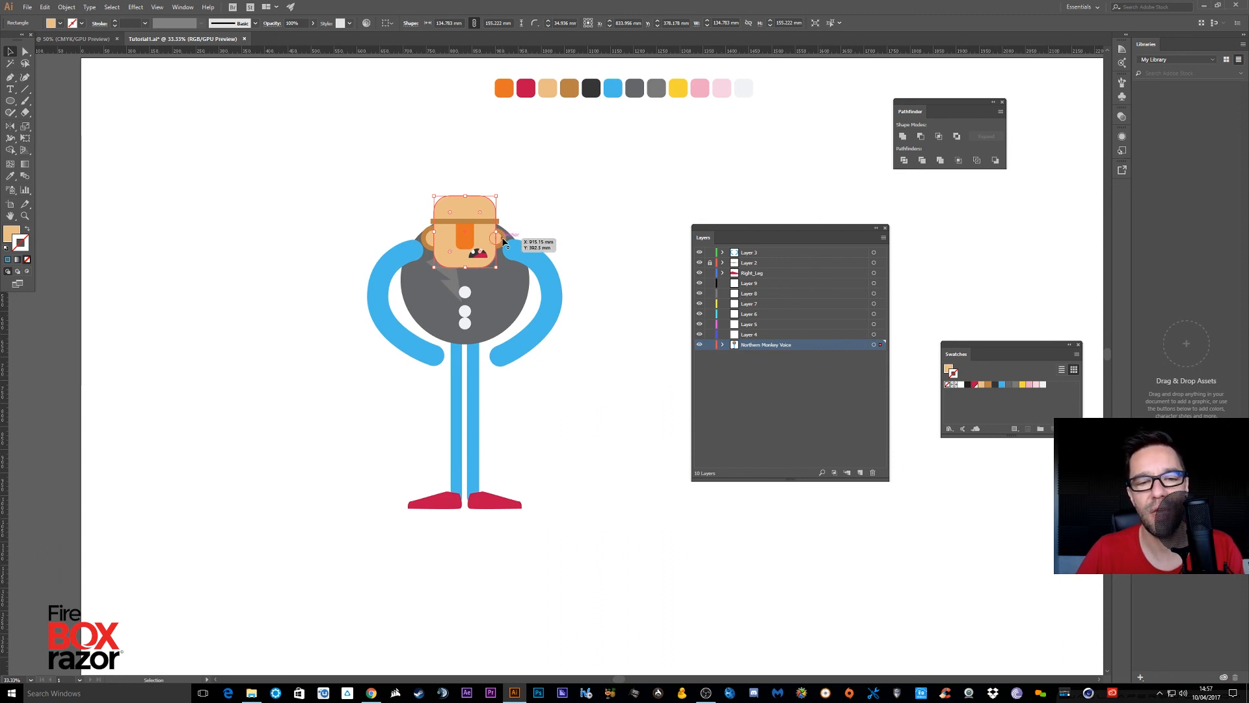
click(521, 228)
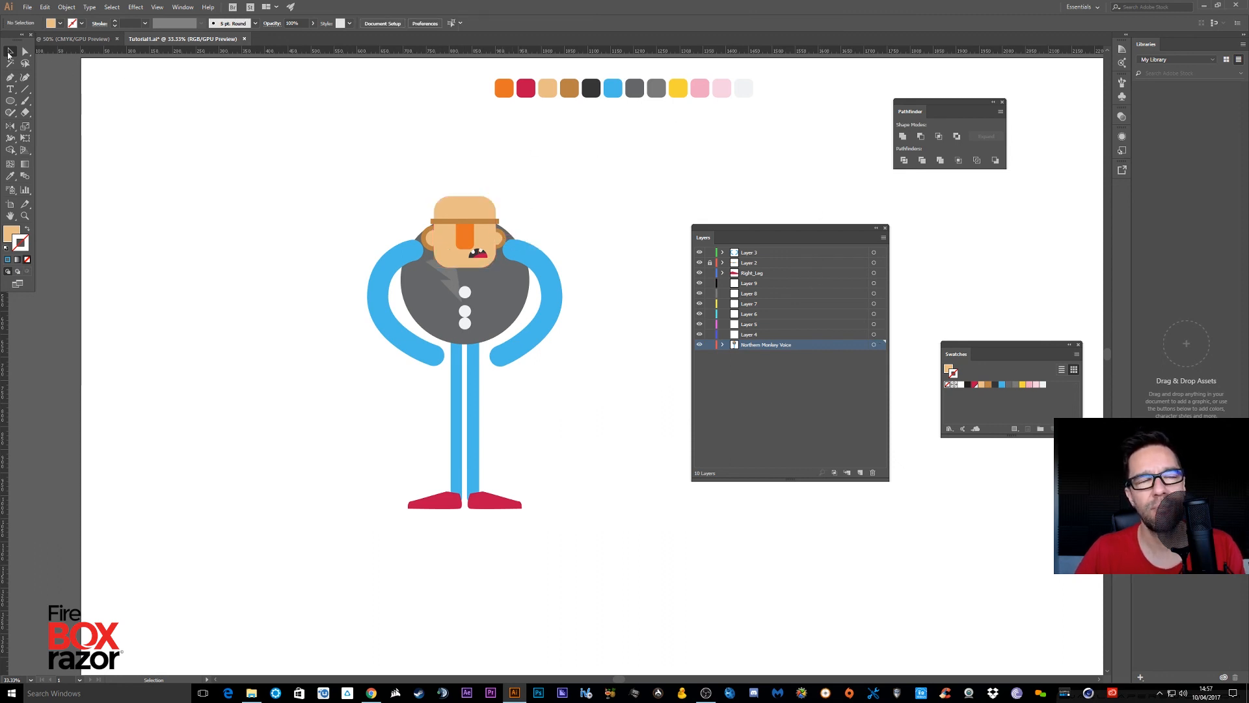
click(506, 239)
drag(505, 237, 433, 243)
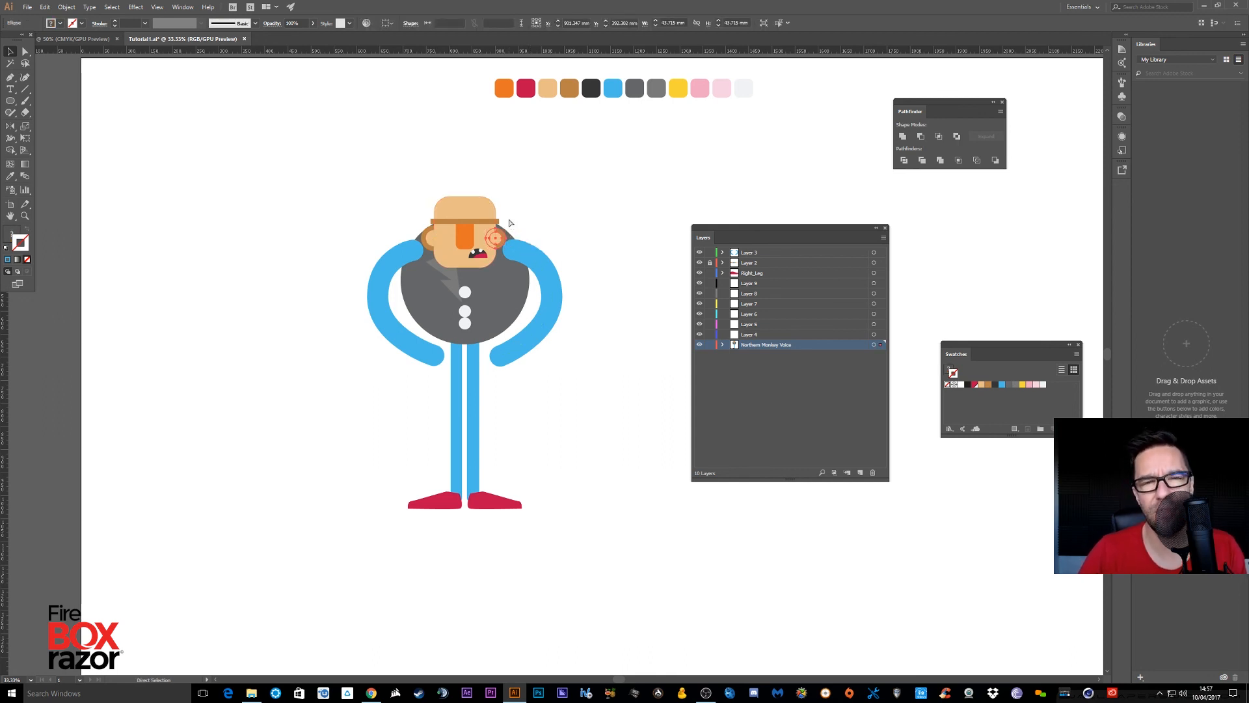
key(ctrl+x)
click(755, 283)
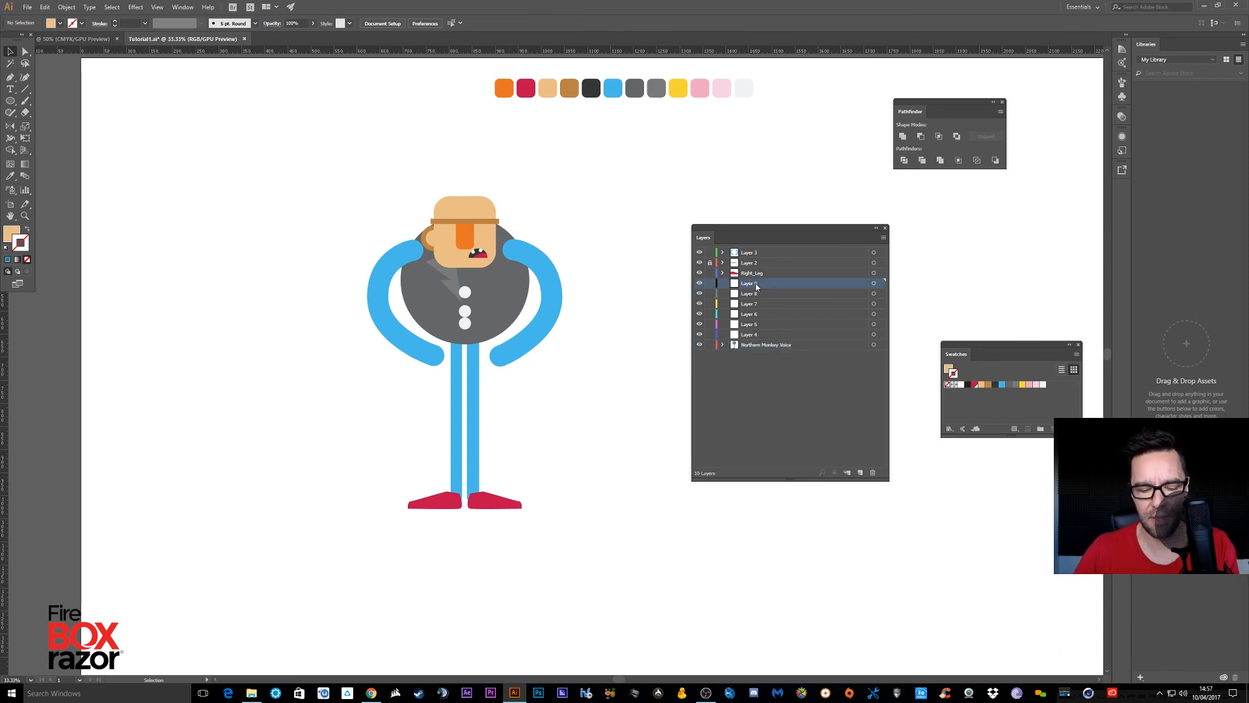
key(ctrl+f)
Rename the layer holding the right-hand ear as Ear_Right
double_click(755, 284)
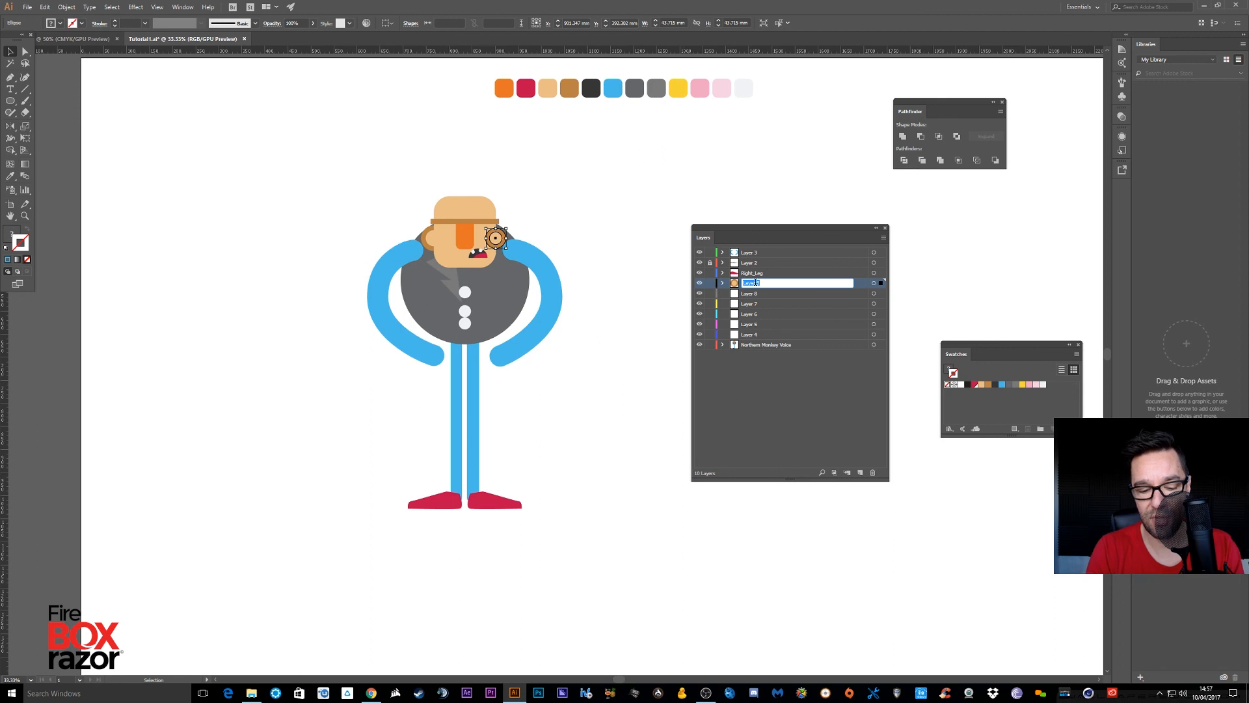
text(Ear_R)
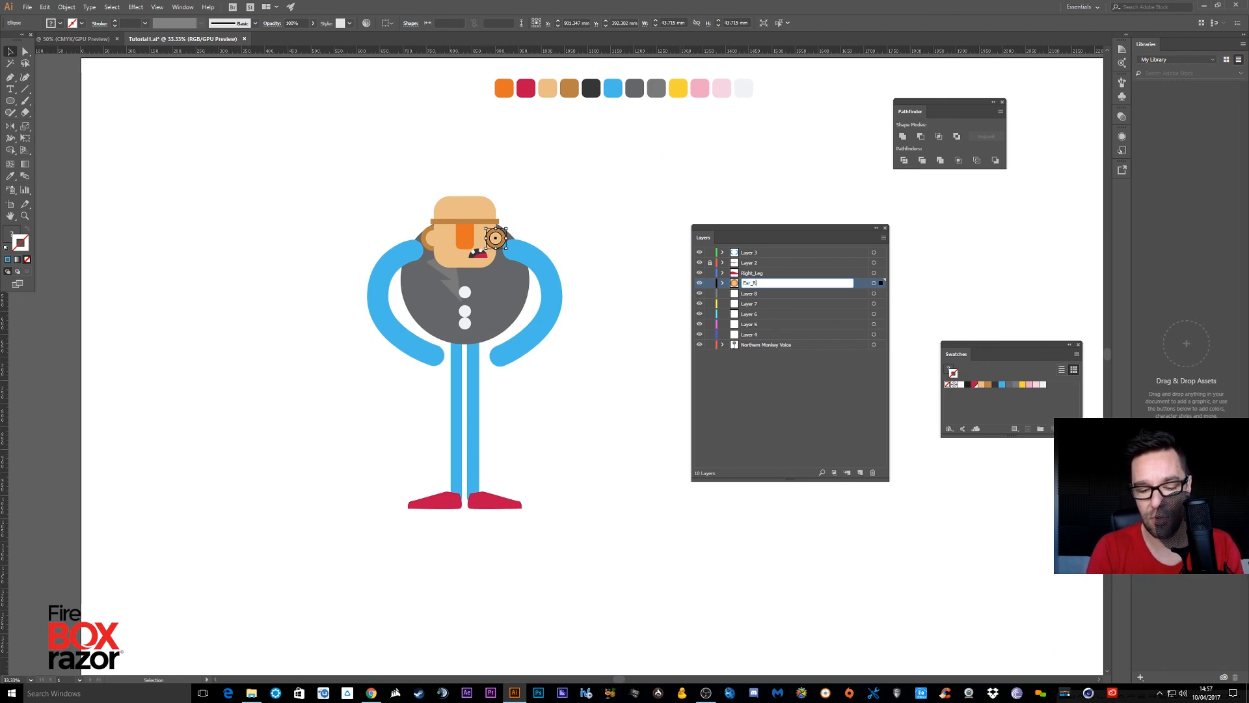
text(ight)
key(Return)
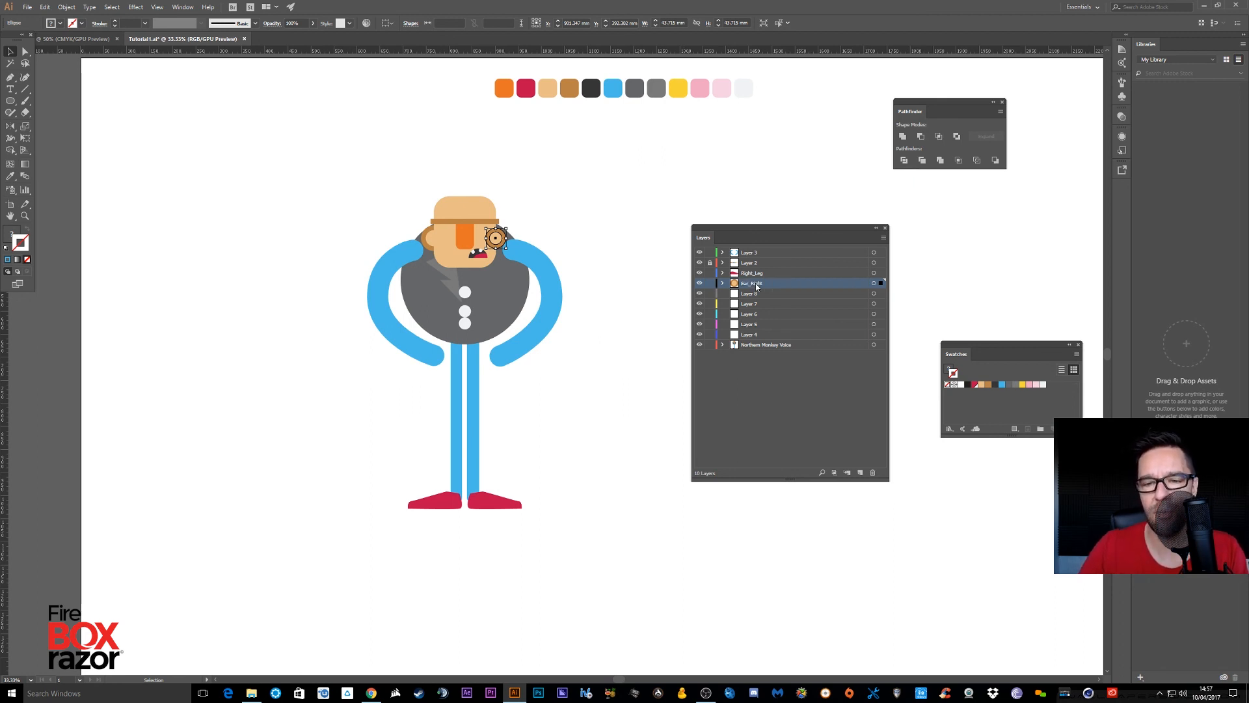
click(591, 164)
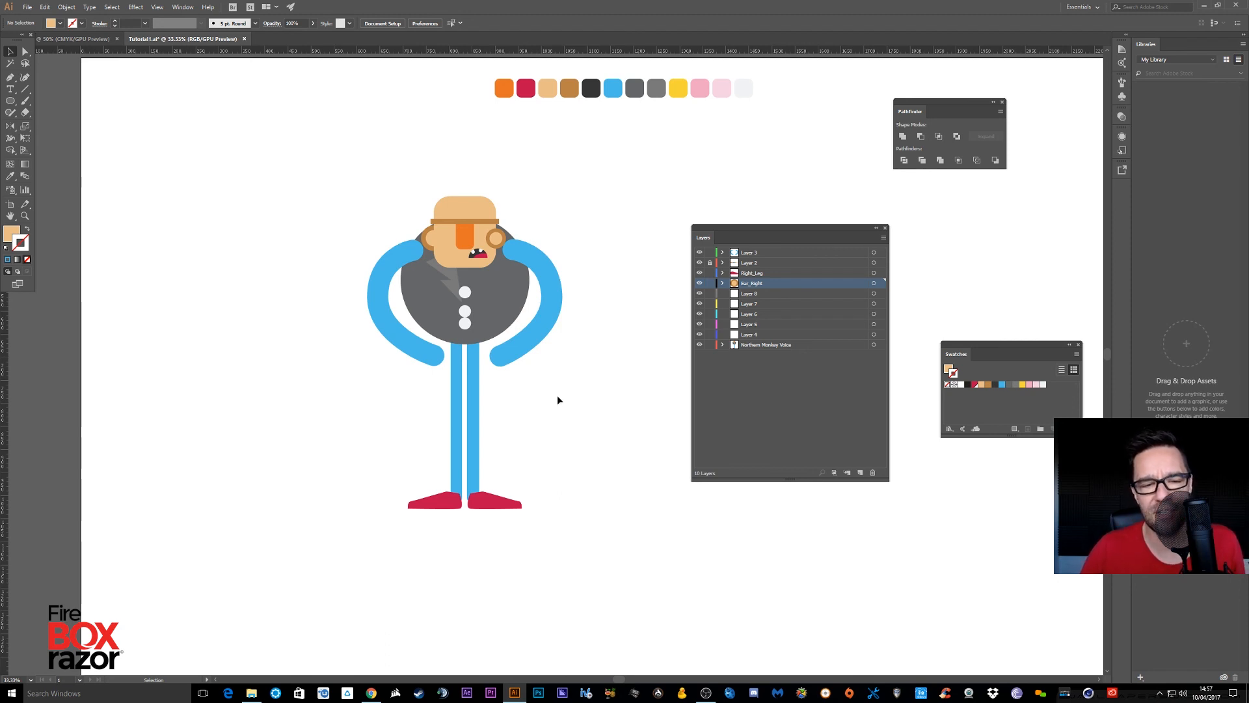
Remove both blue legs together from the Northern Monkey Voice layer
drag(557, 403, 376, 439)
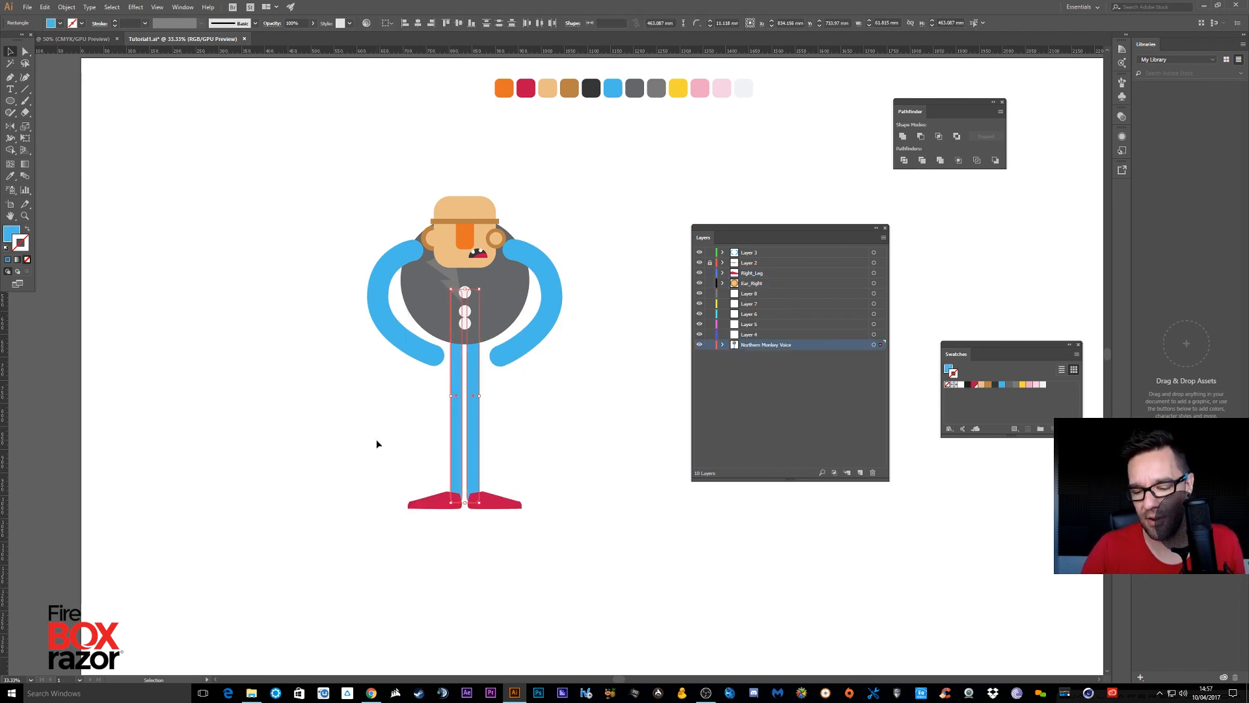
key(Delete)
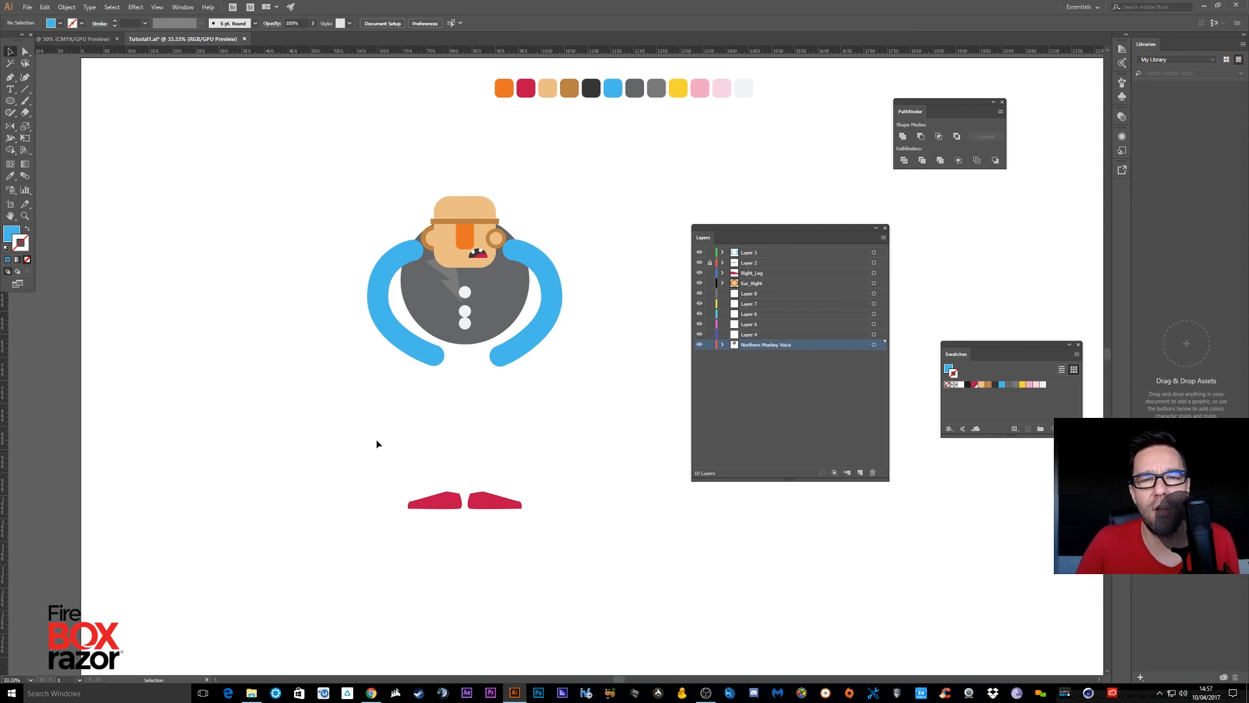